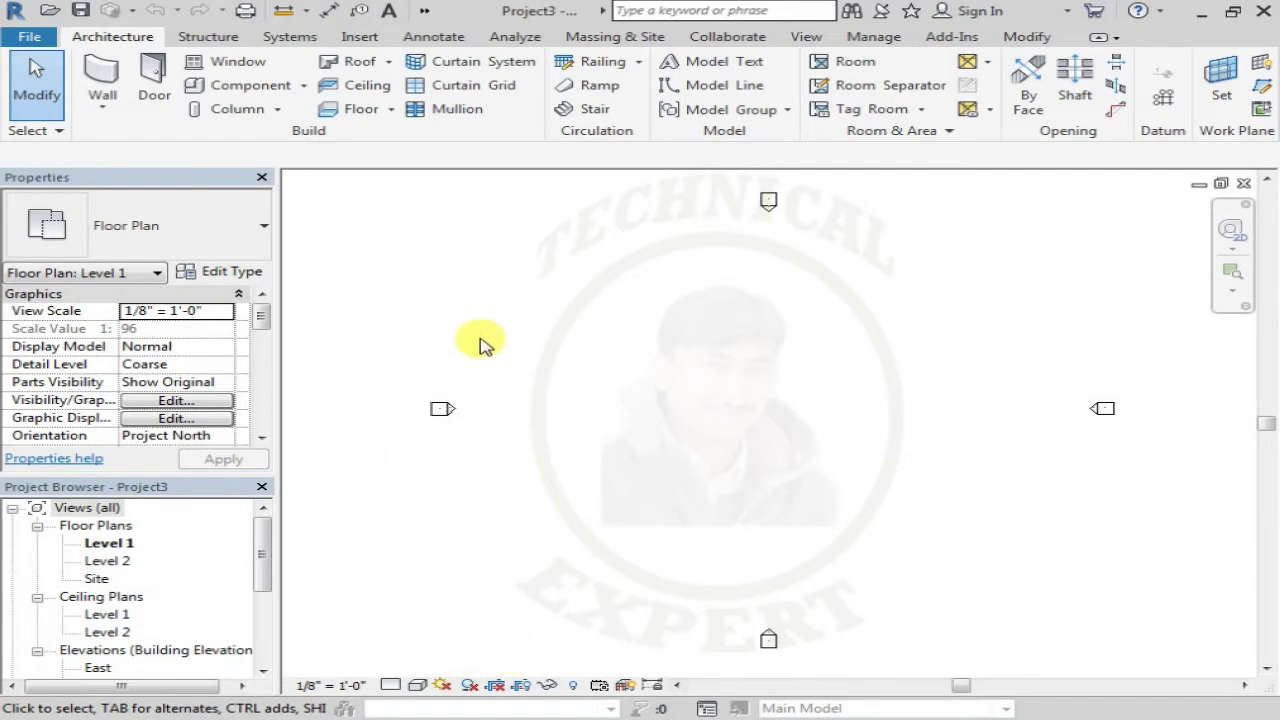
Step: Draw a closed 44' - 6"-wide rectangle of four Generic - 8" walls on Level 1
left_click(113, 85)
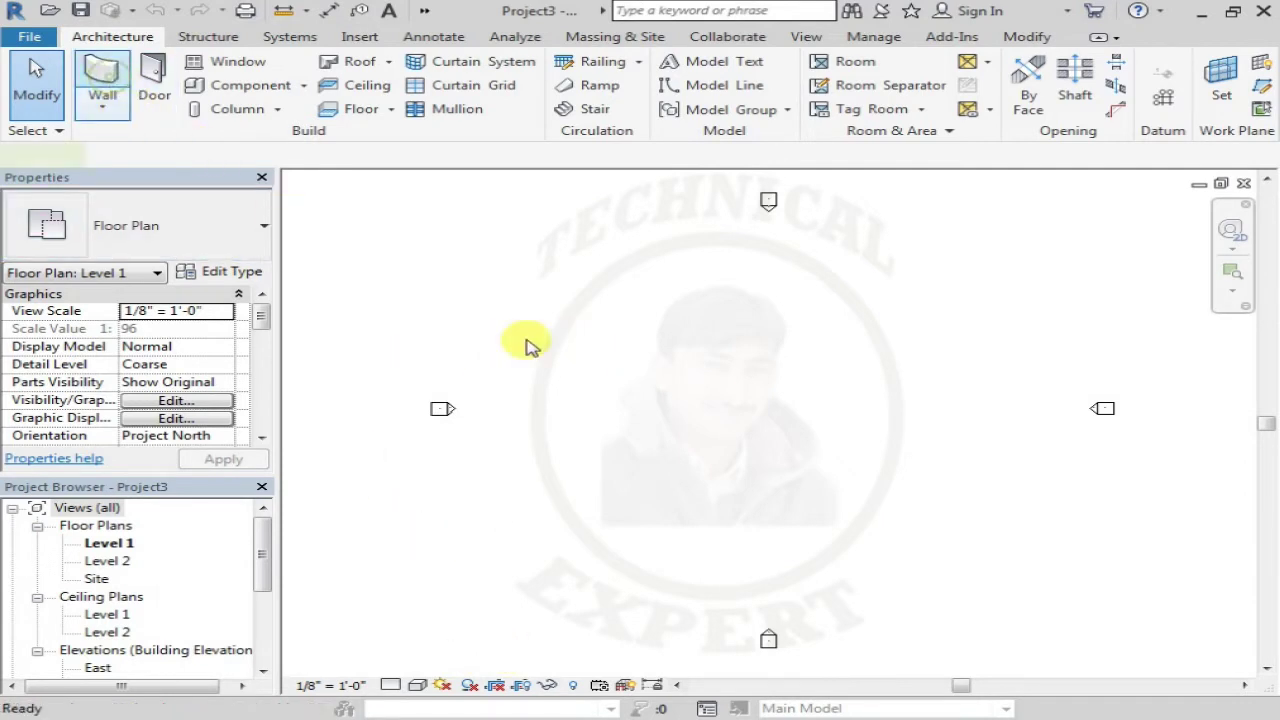
left_click(606, 347)
left_click(783, 347)
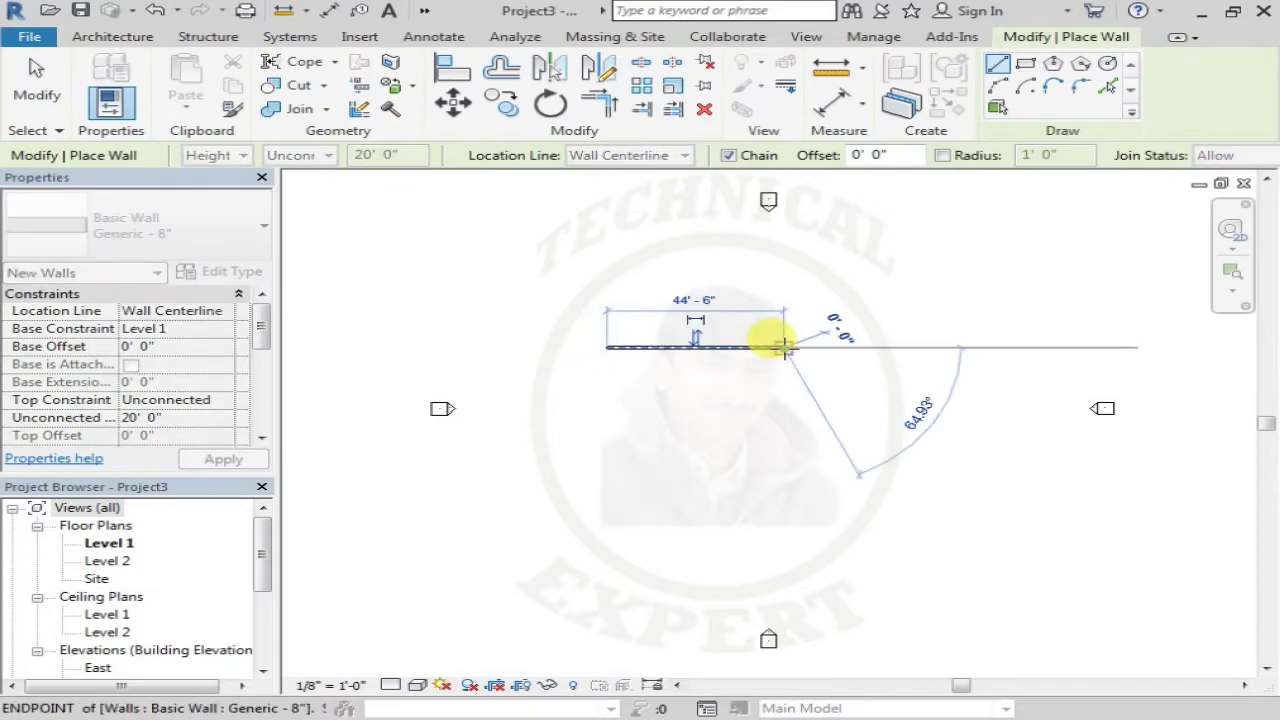
left_click(783, 448)
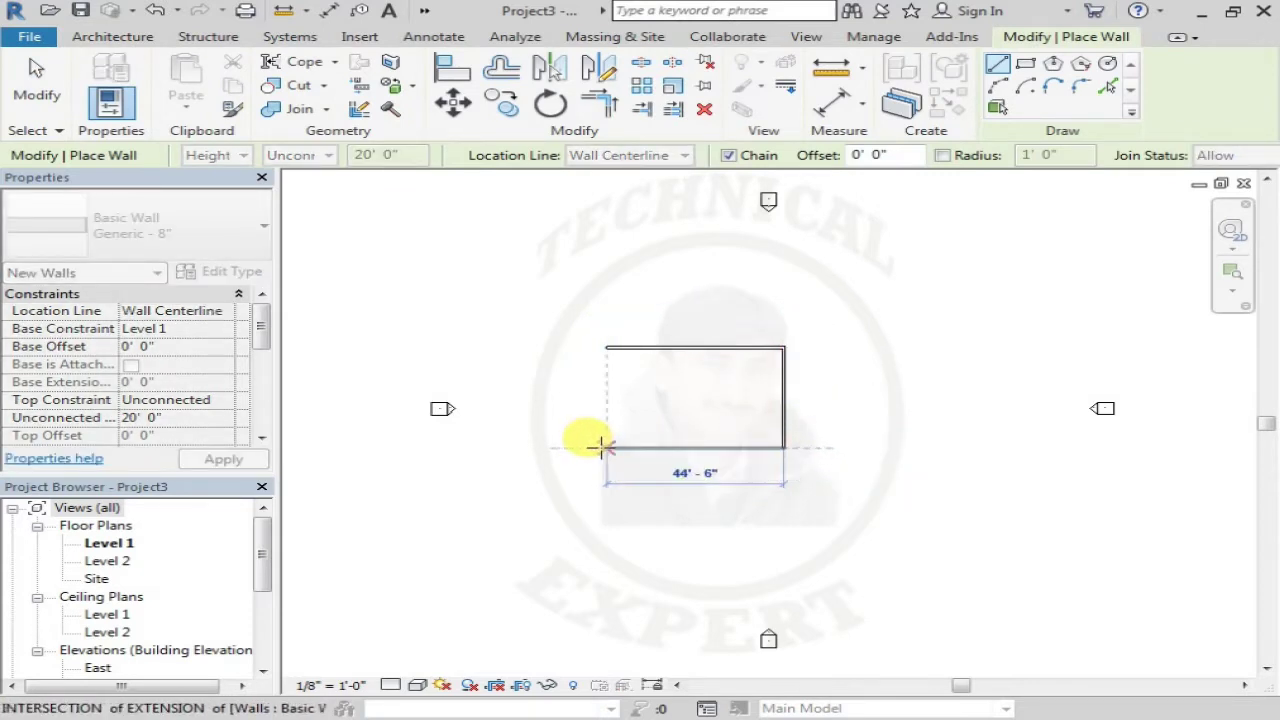
left_click(606, 448)
left_click(606, 348)
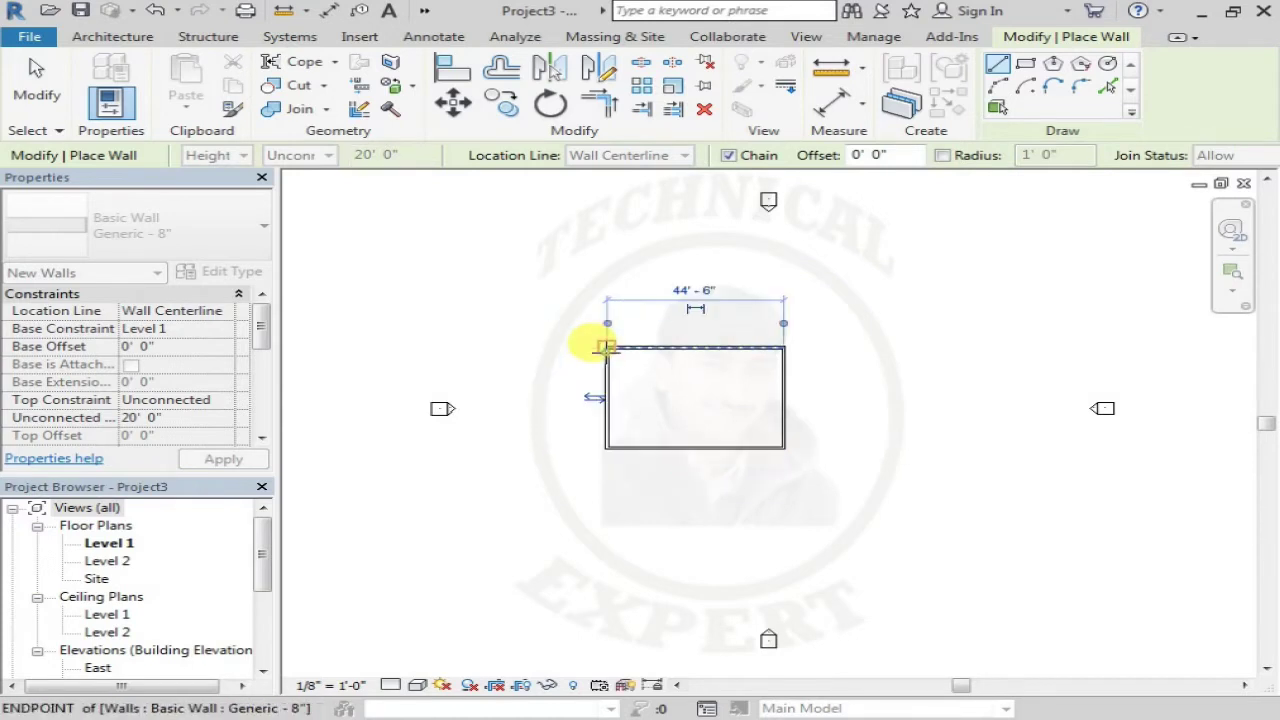
key("Escape")
key("Escape")
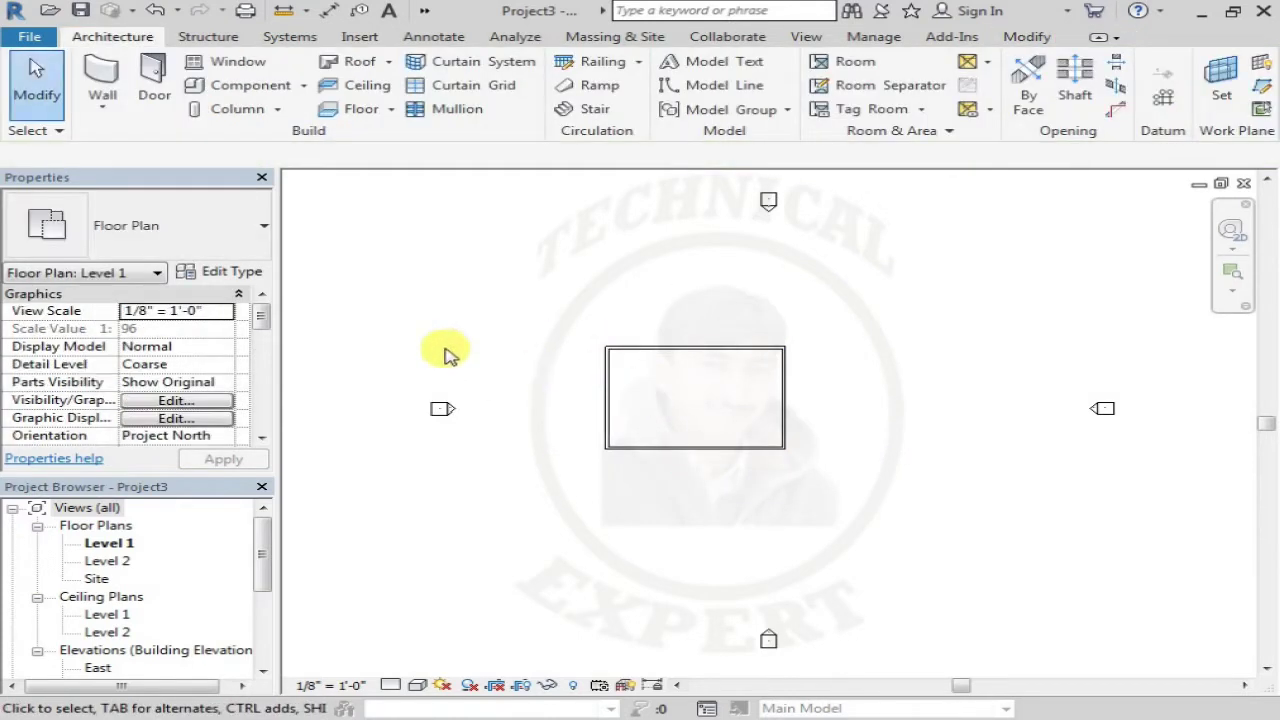
left_click(424, 10)
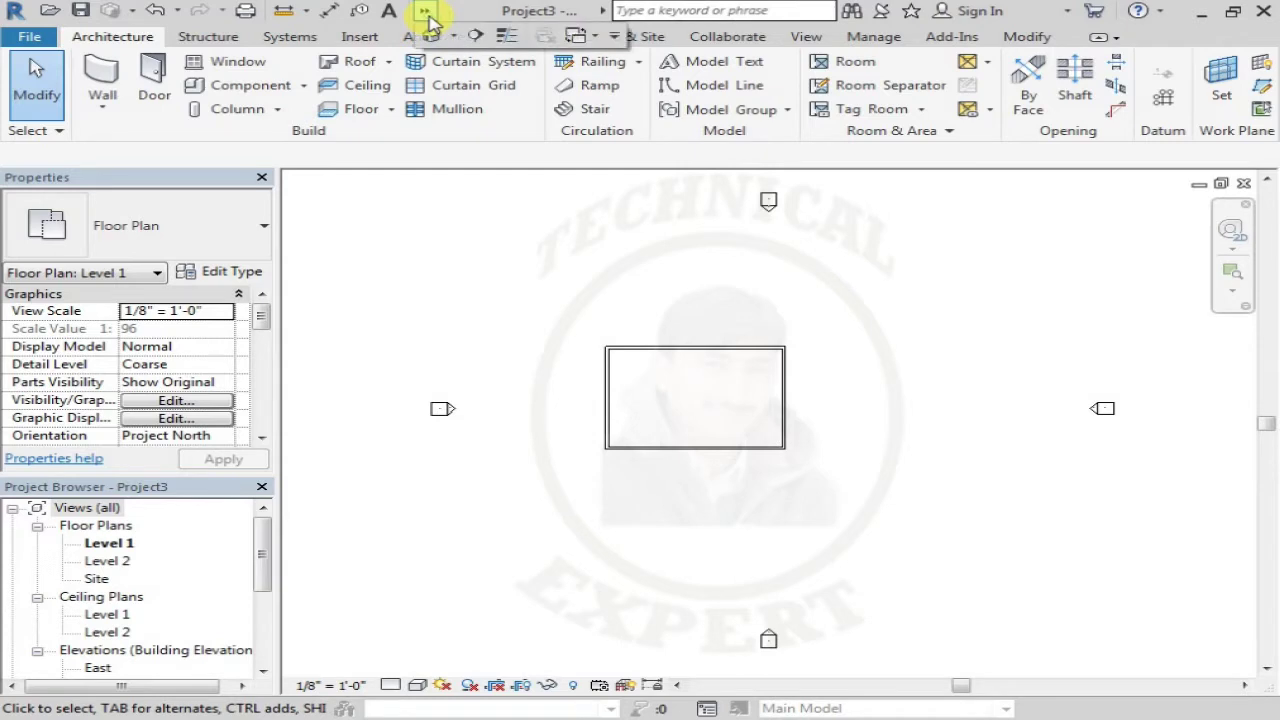
Step: Show the wall box in the default 3D view, trying Shaded, Consistent Colors, then Realistic styles
left_click(428, 37)
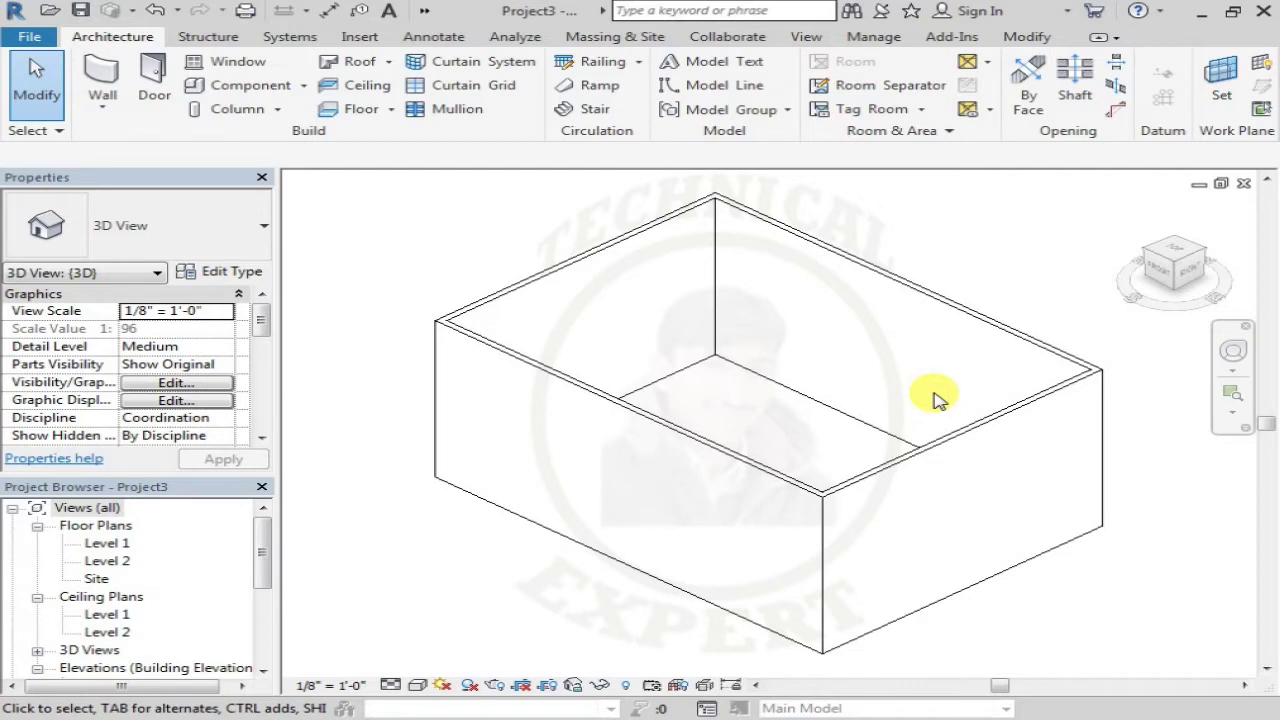
left_click(418, 685)
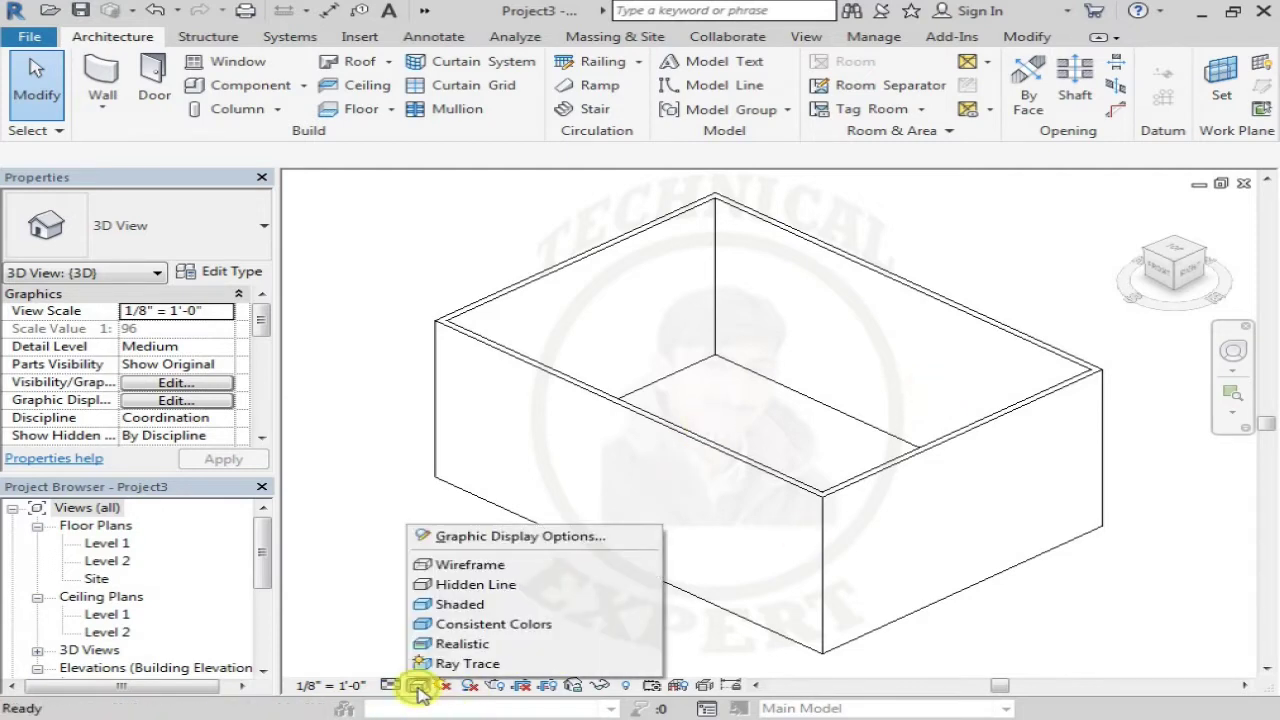
left_click(462, 606)
left_click(418, 685)
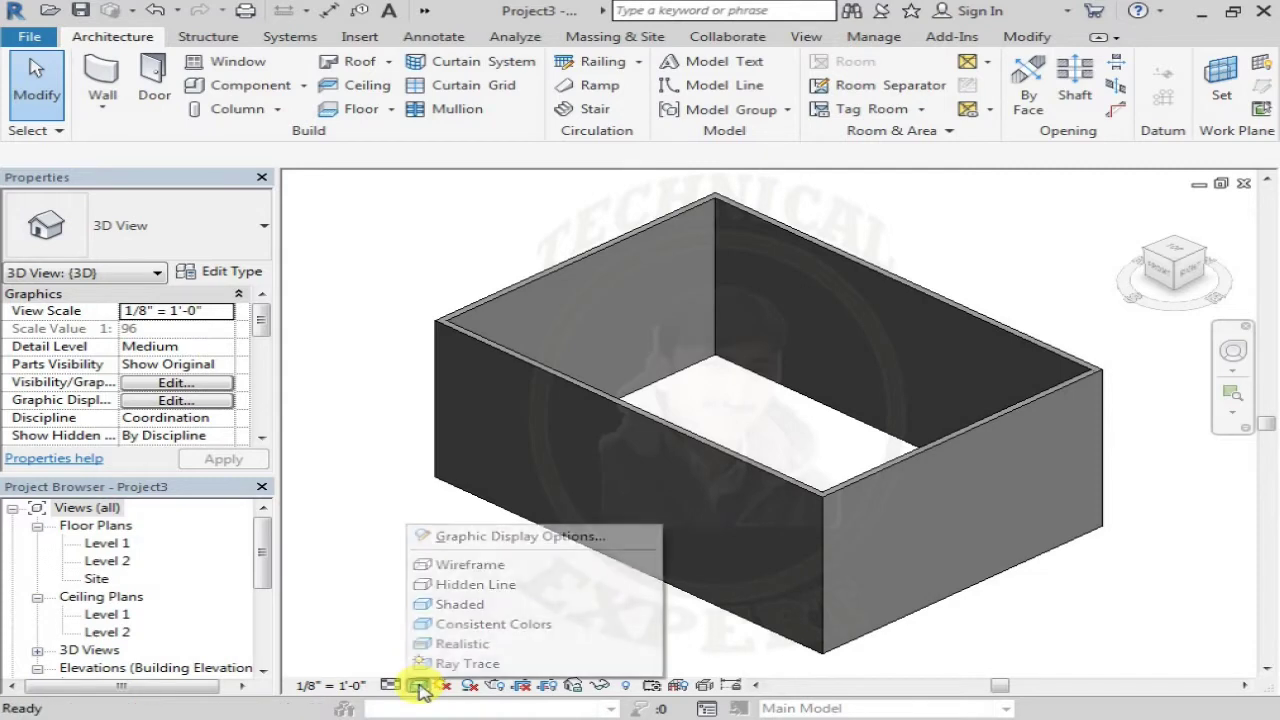
left_click(455, 624)
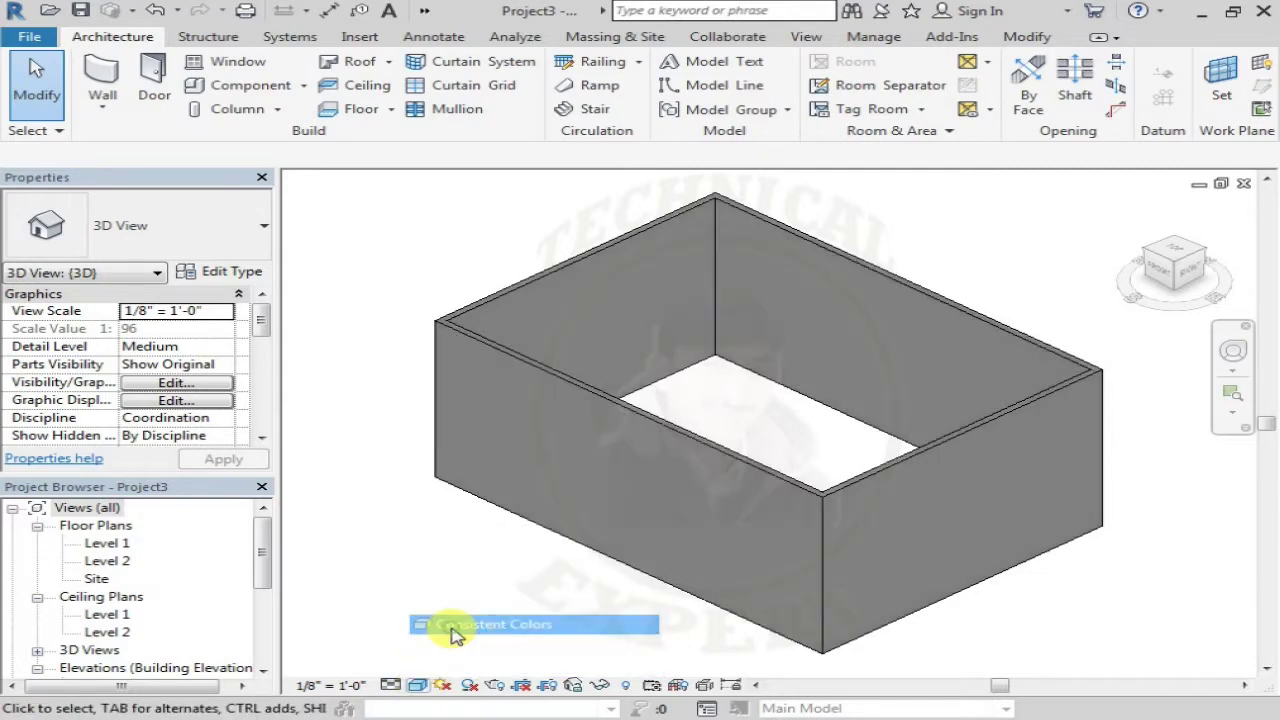
left_click(420, 686)
left_click(455, 644)
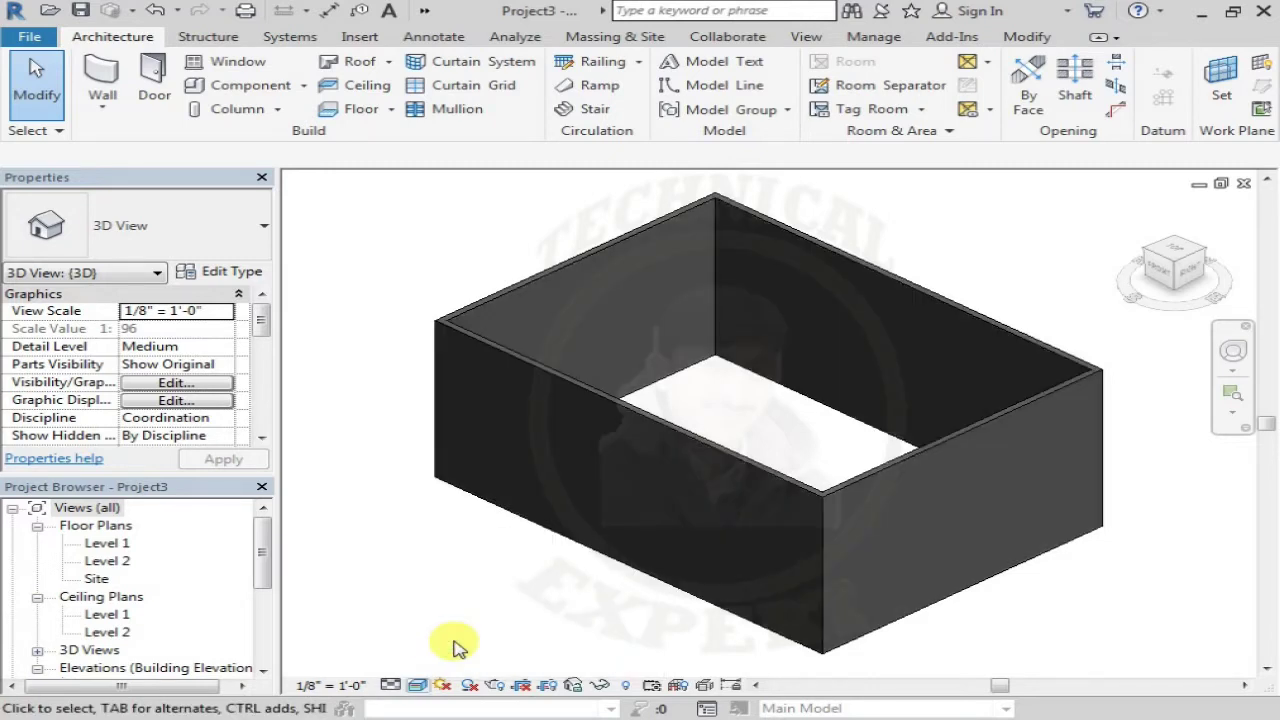
left_click(417, 685)
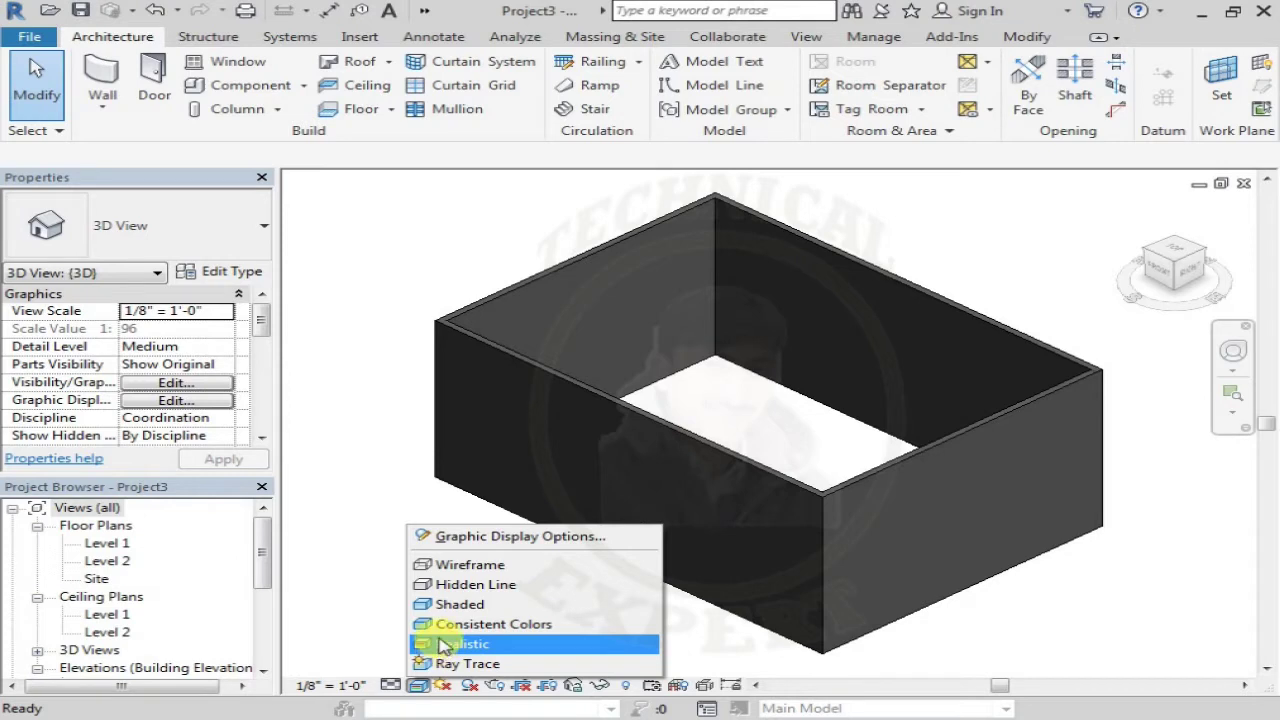
left_click(409, 492)
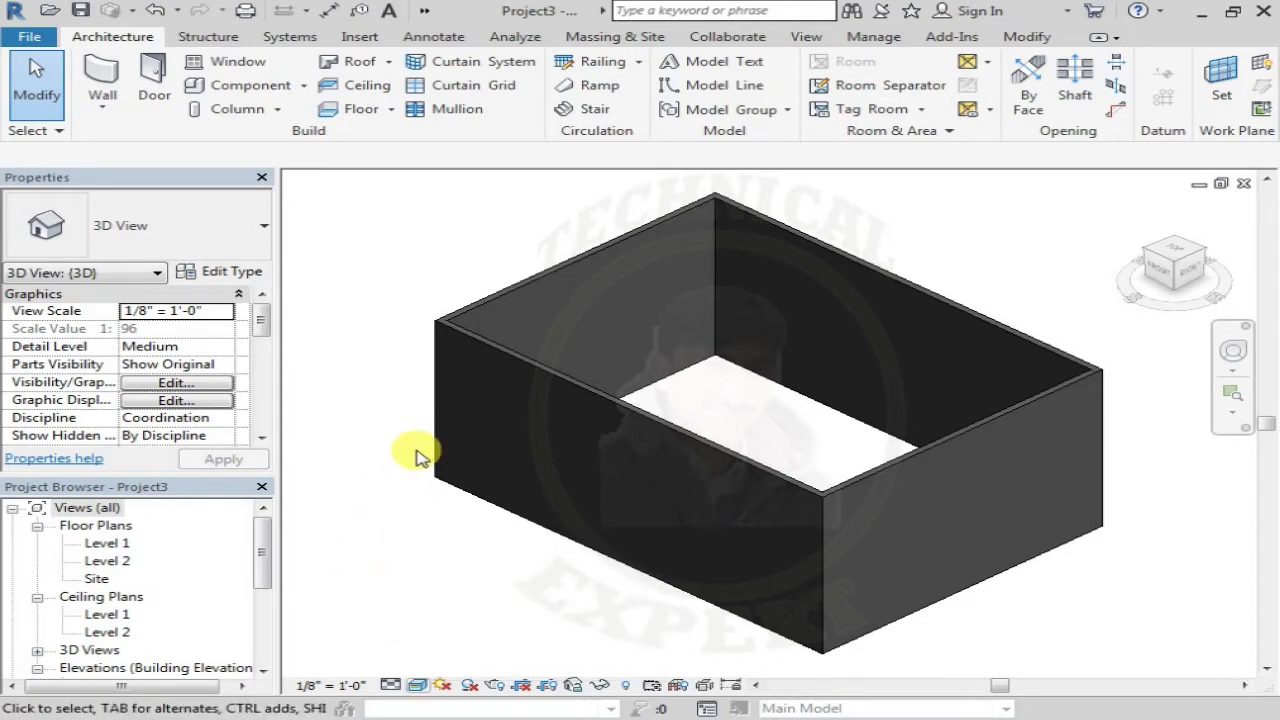
Step: Open the Material Browser from the Manage tab to list all project materials
left_click(875, 38)
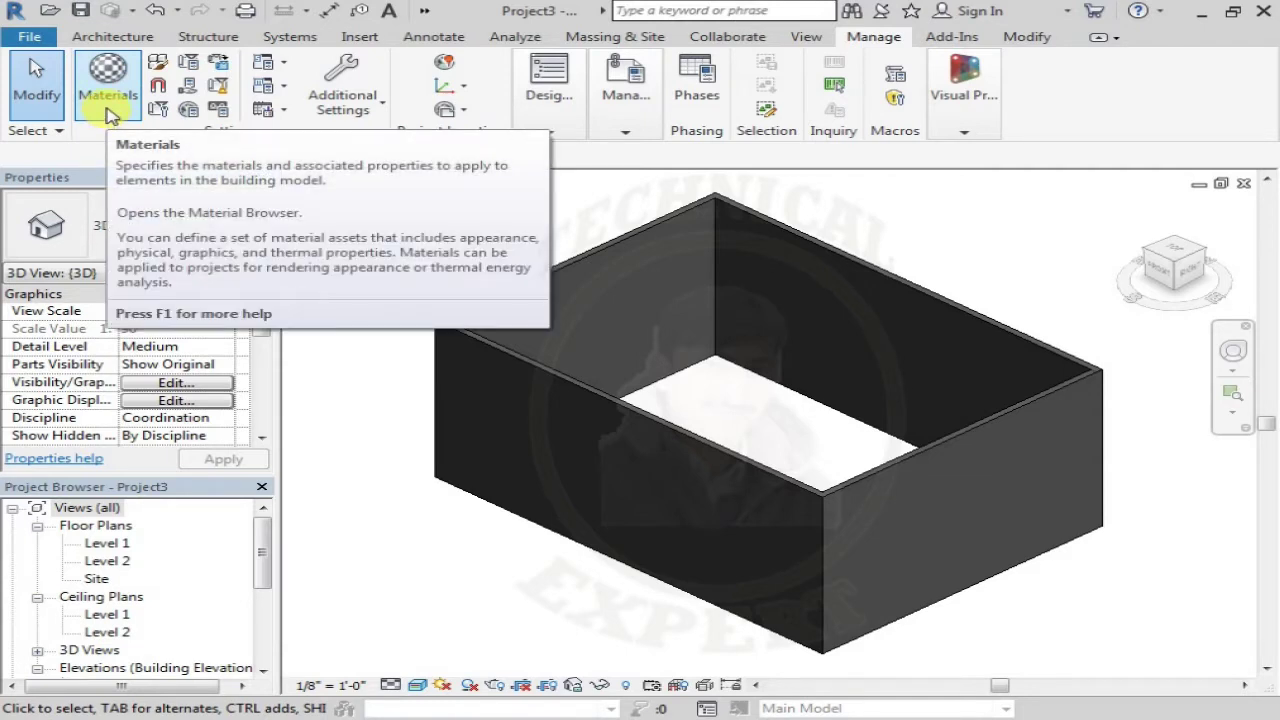
left_click(110, 112)
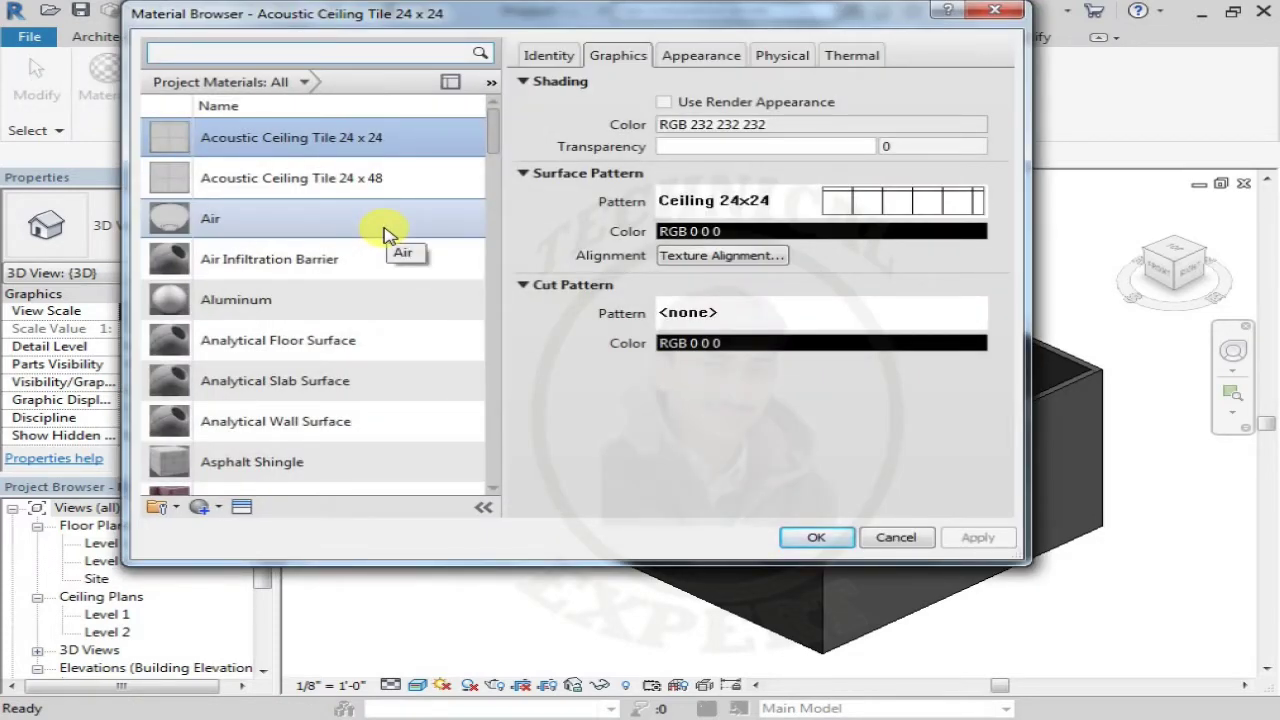
mouse_move(491, 134)
left_mouse_down()
mouse_move(486, 432)
mouse_move(491, 103)
left_mouse_up()
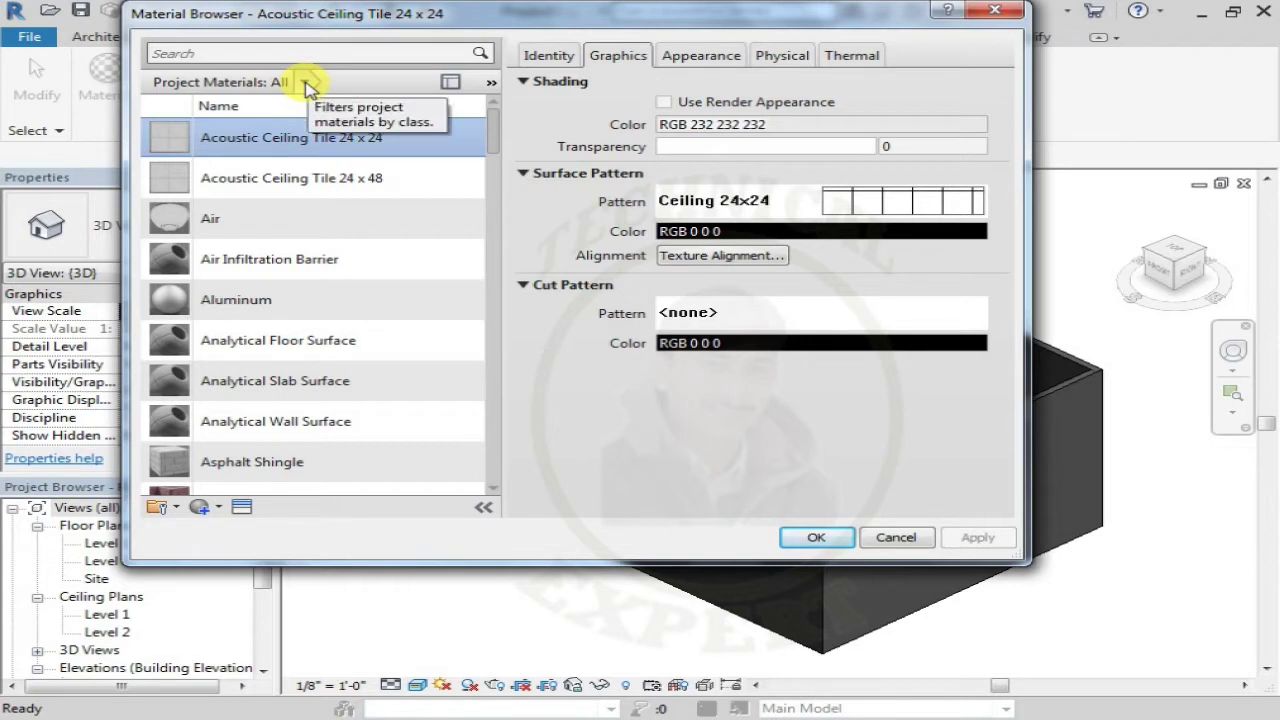
left_click(308, 84)
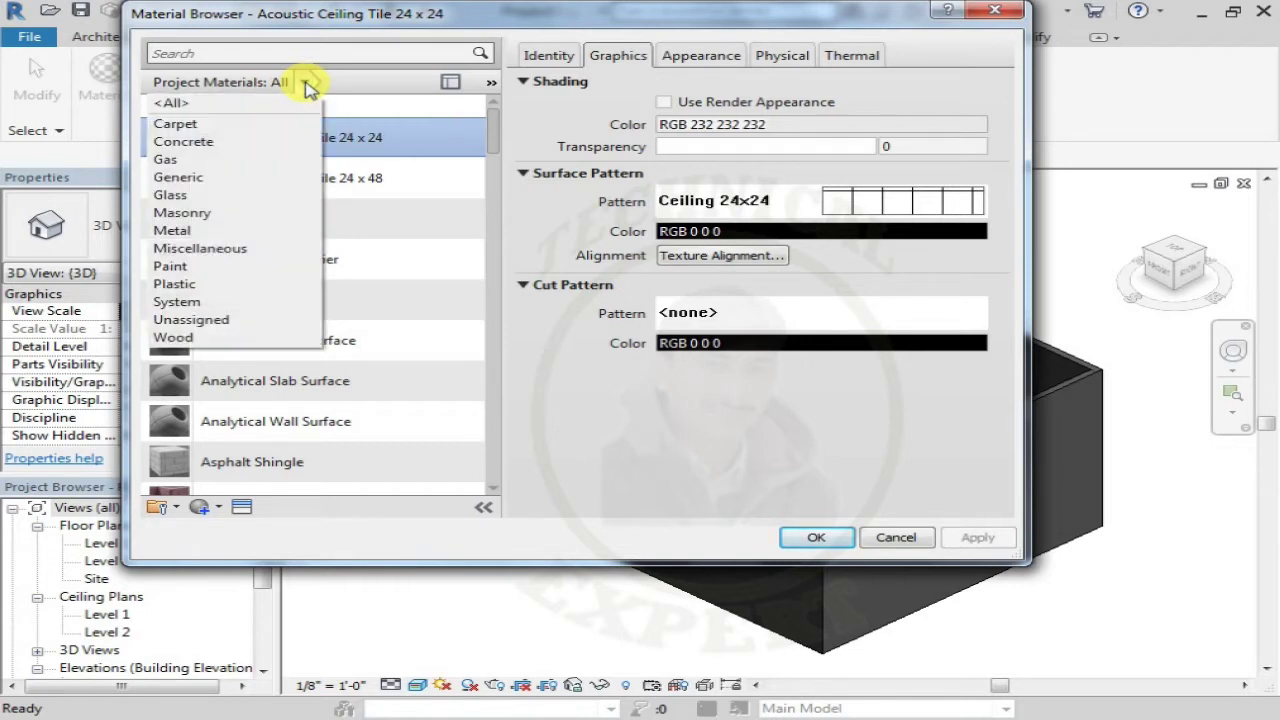
left_click(273, 126)
left_click(329, 83)
left_click(272, 142)
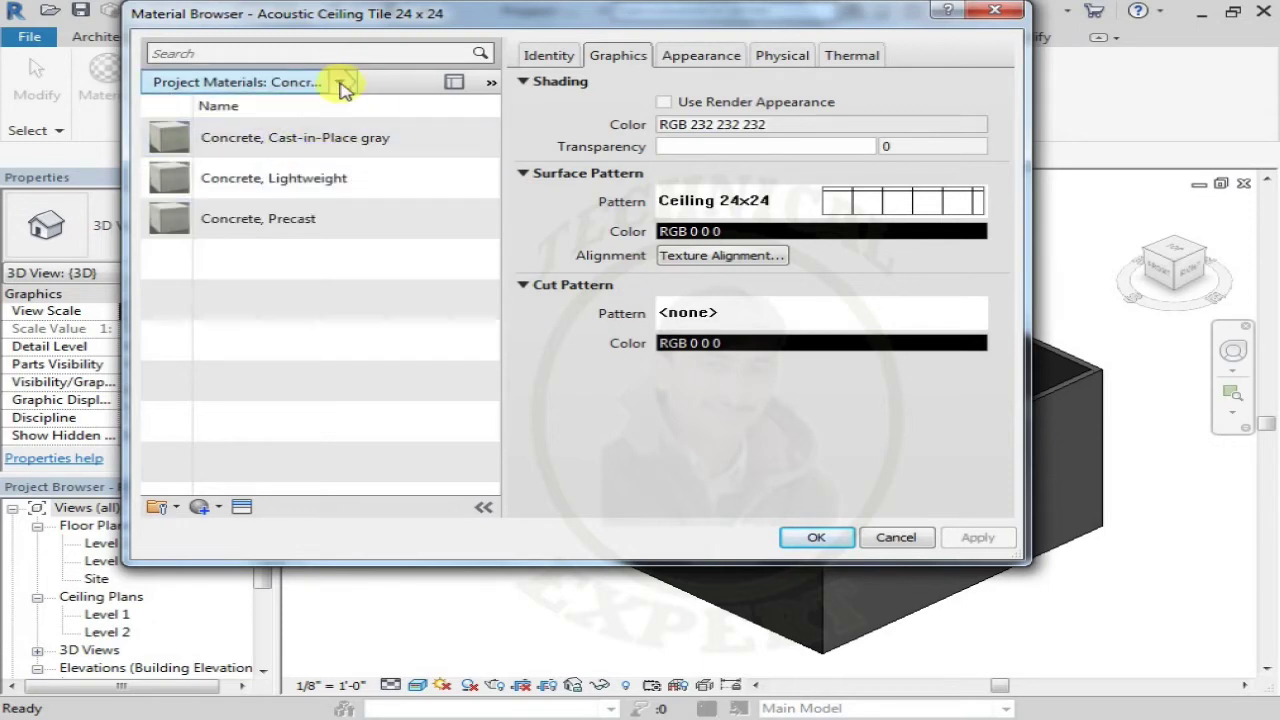
left_click(339, 83)
left_click(283, 162)
left_click(311, 82)
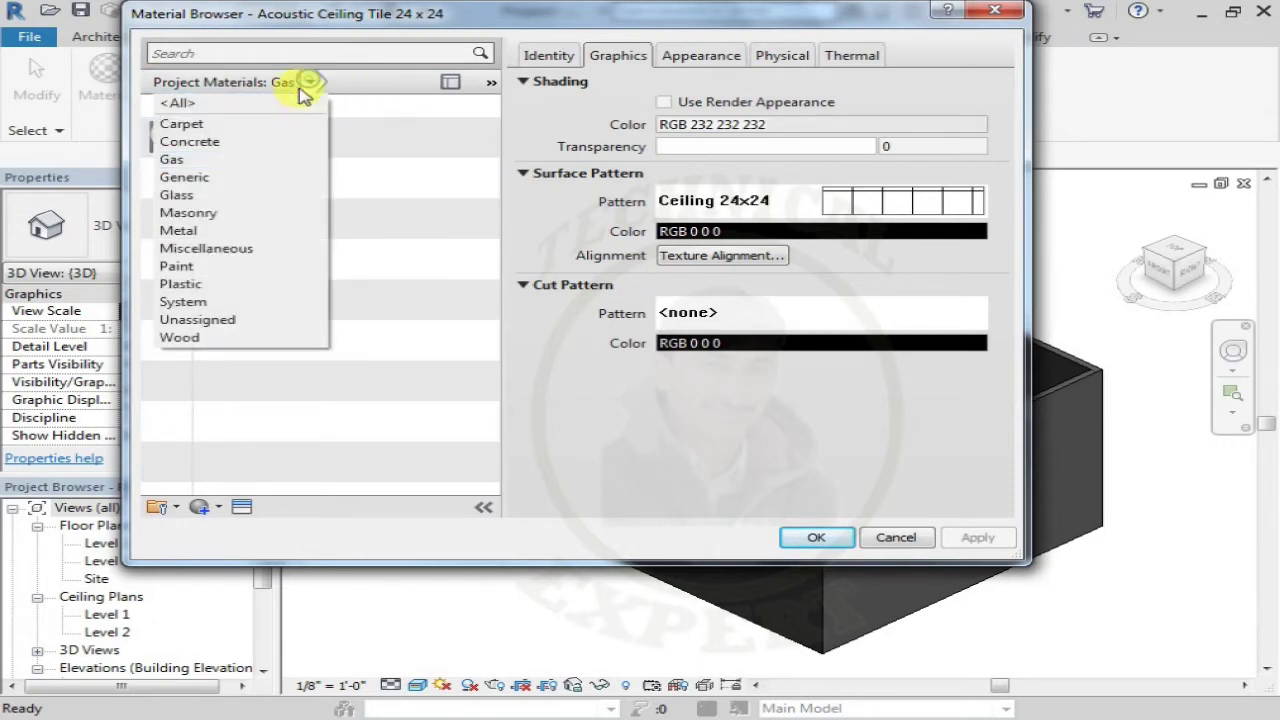
left_click(281, 224)
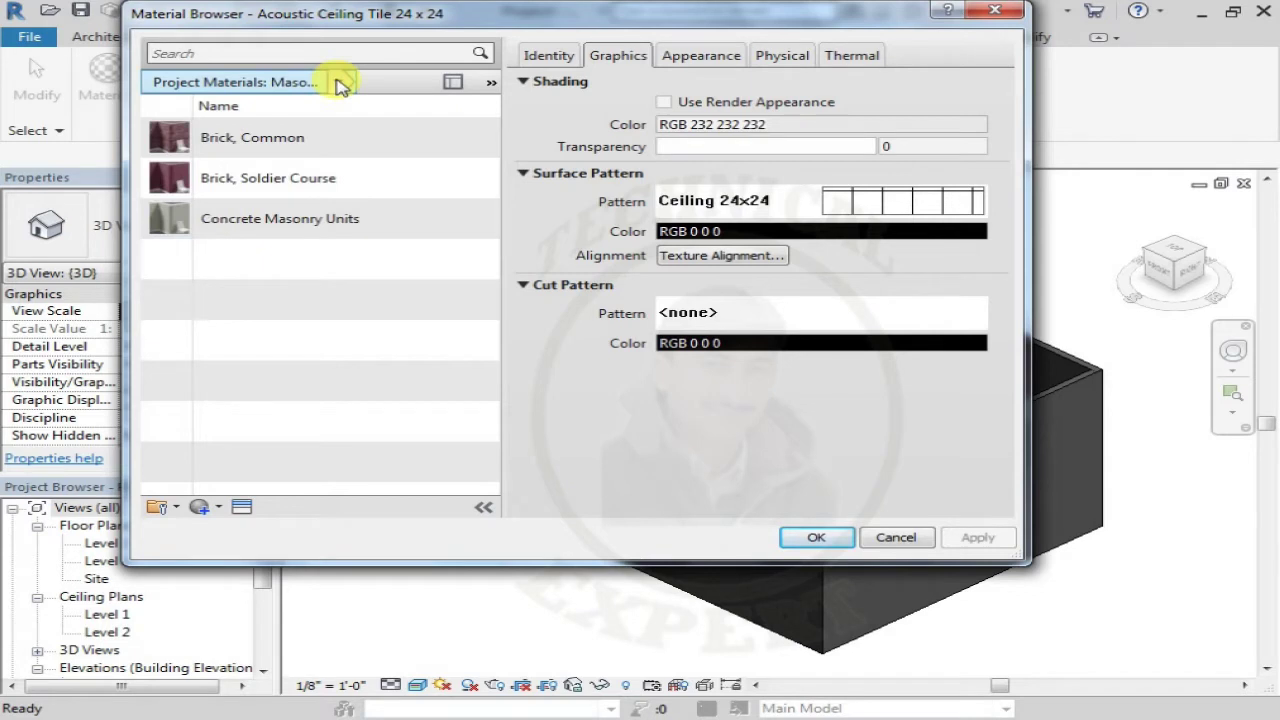
left_click(339, 83)
left_click(262, 195)
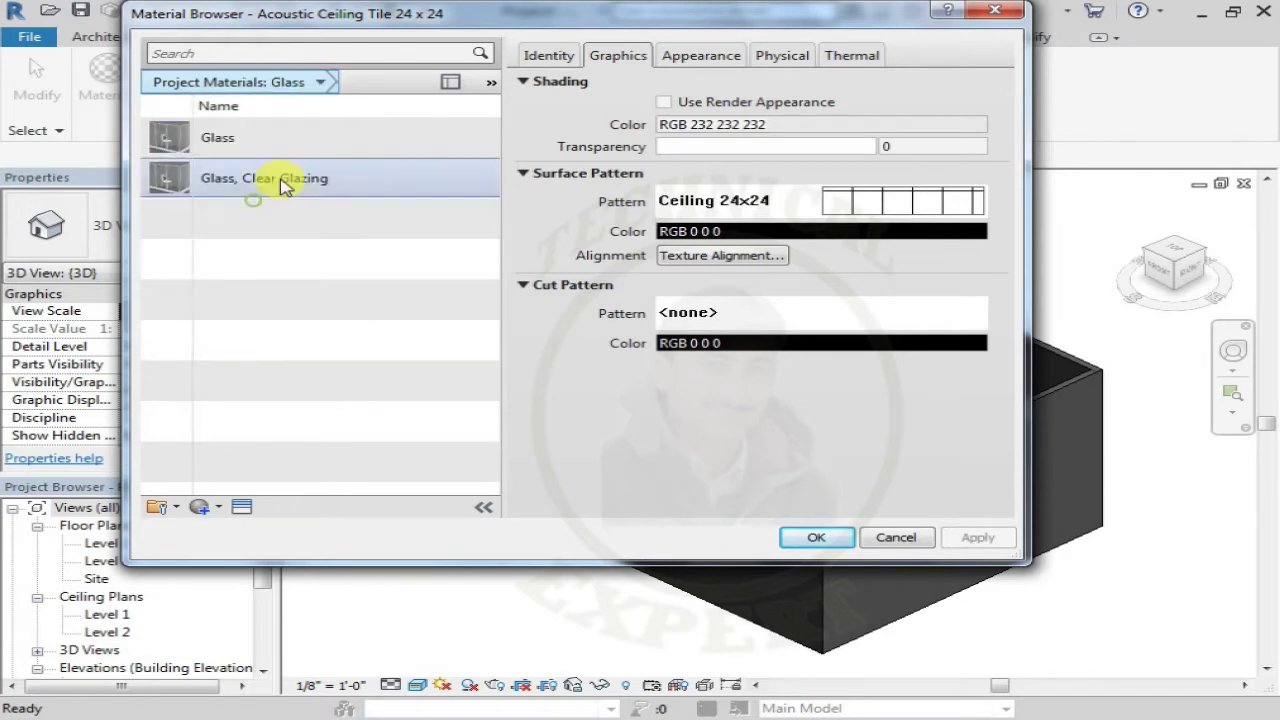
left_click(321, 82)
left_click(269, 236)
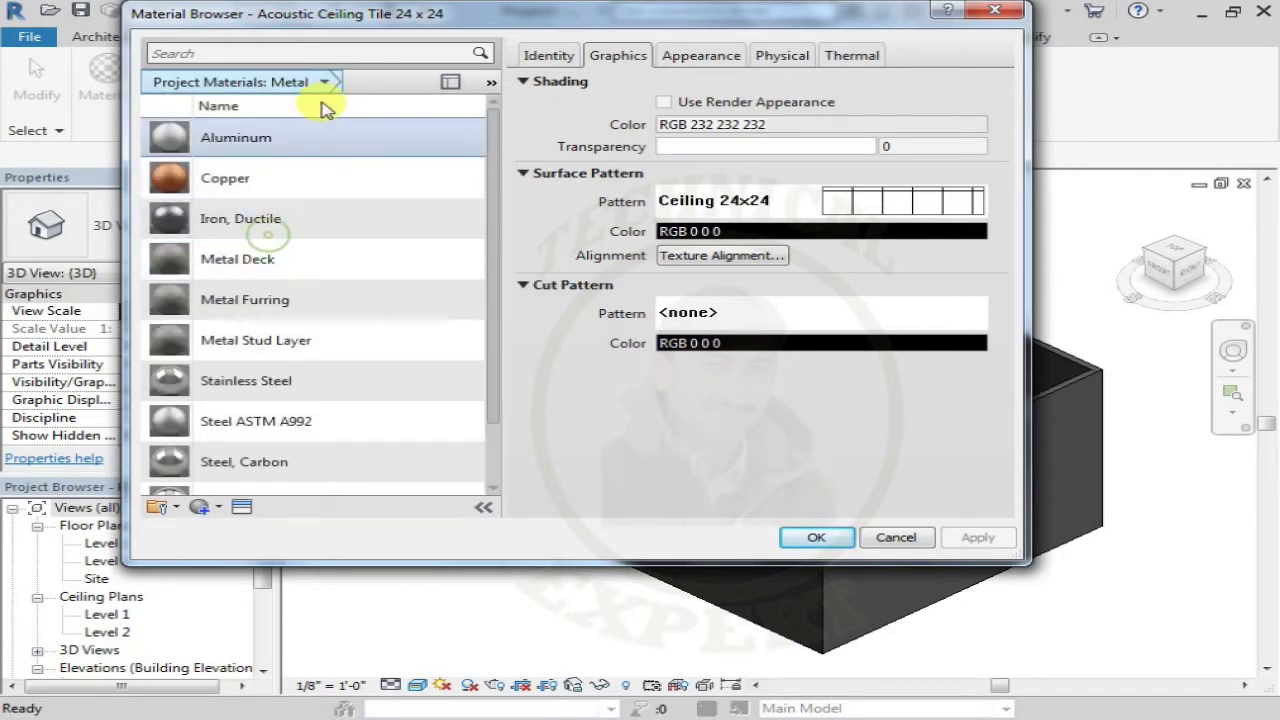
scroll(330, 215, "down", 2)
scroll(330, 180, "up", 2)
left_click(320, 84)
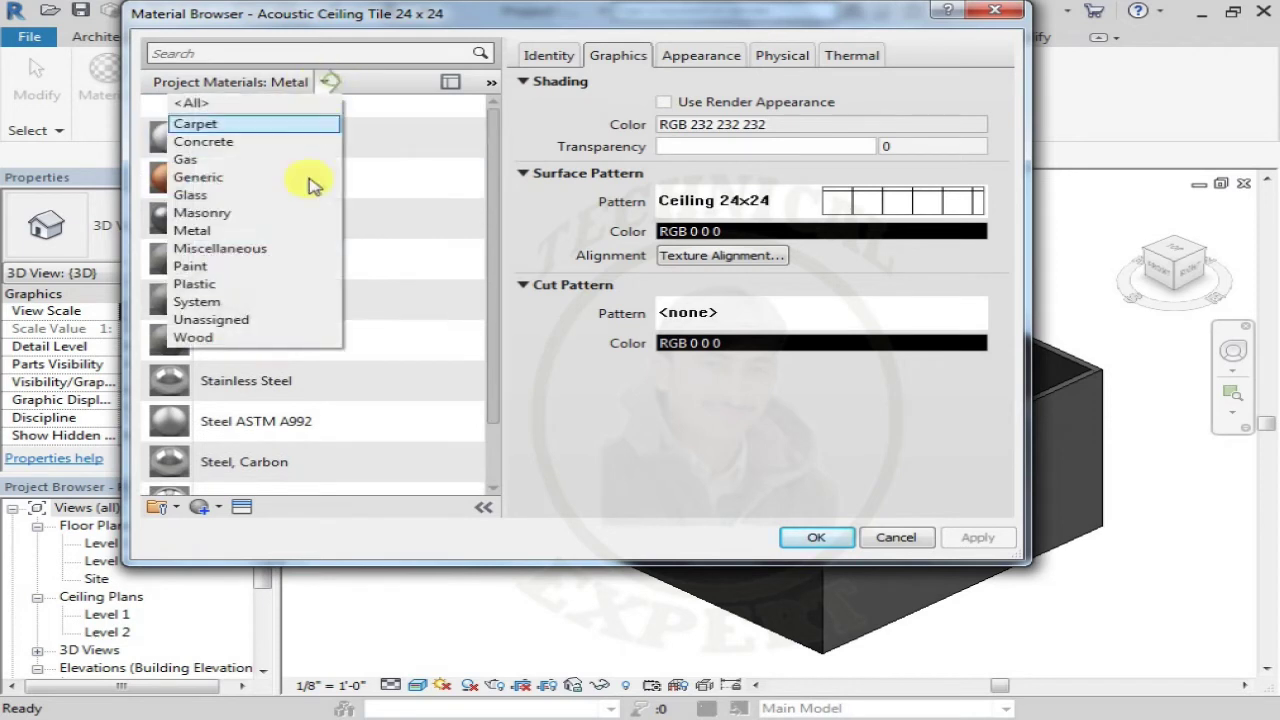
left_click(308, 305)
left_click(330, 86)
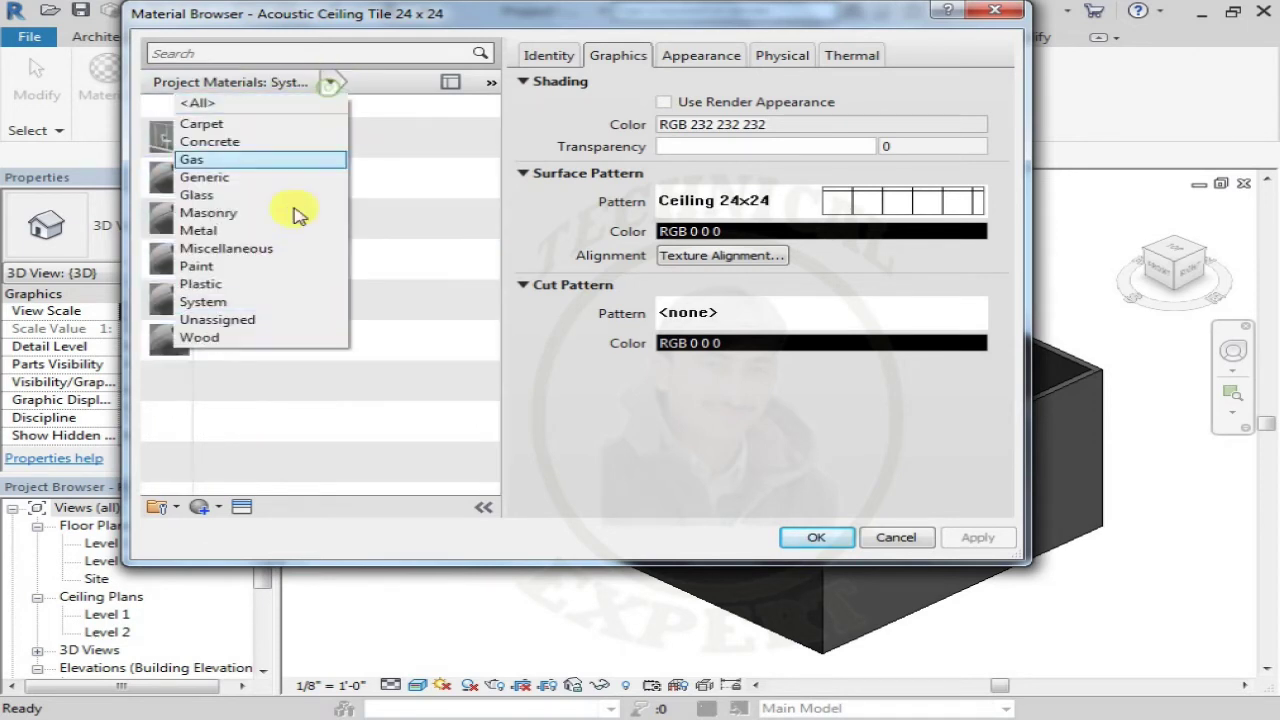
left_click(306, 265)
left_click(322, 84)
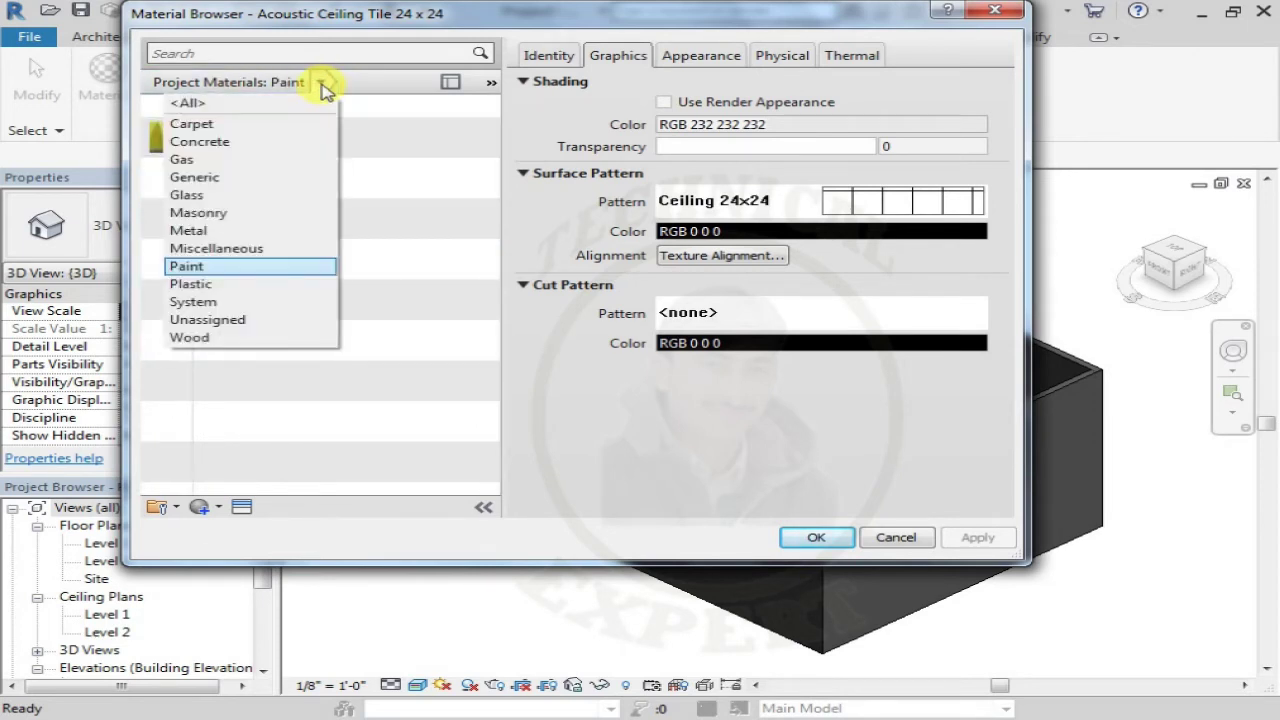
left_click(277, 281)
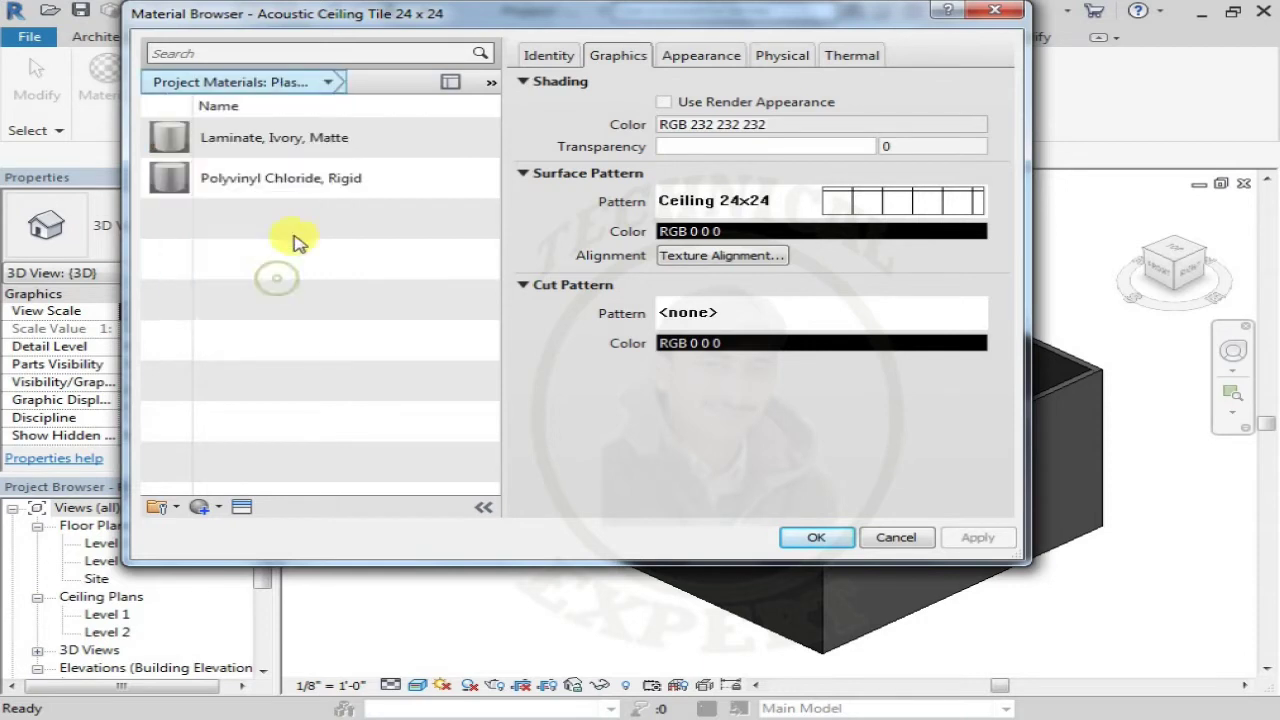
left_click(328, 84)
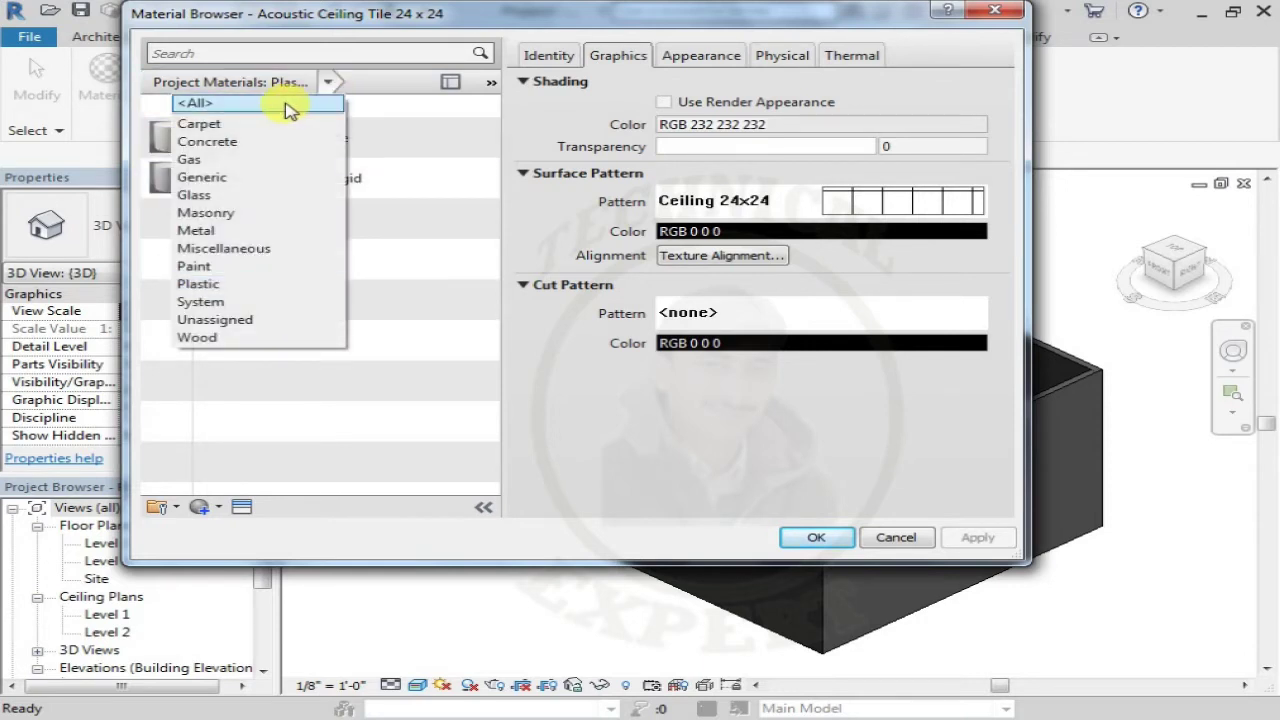
left_click(288, 105)
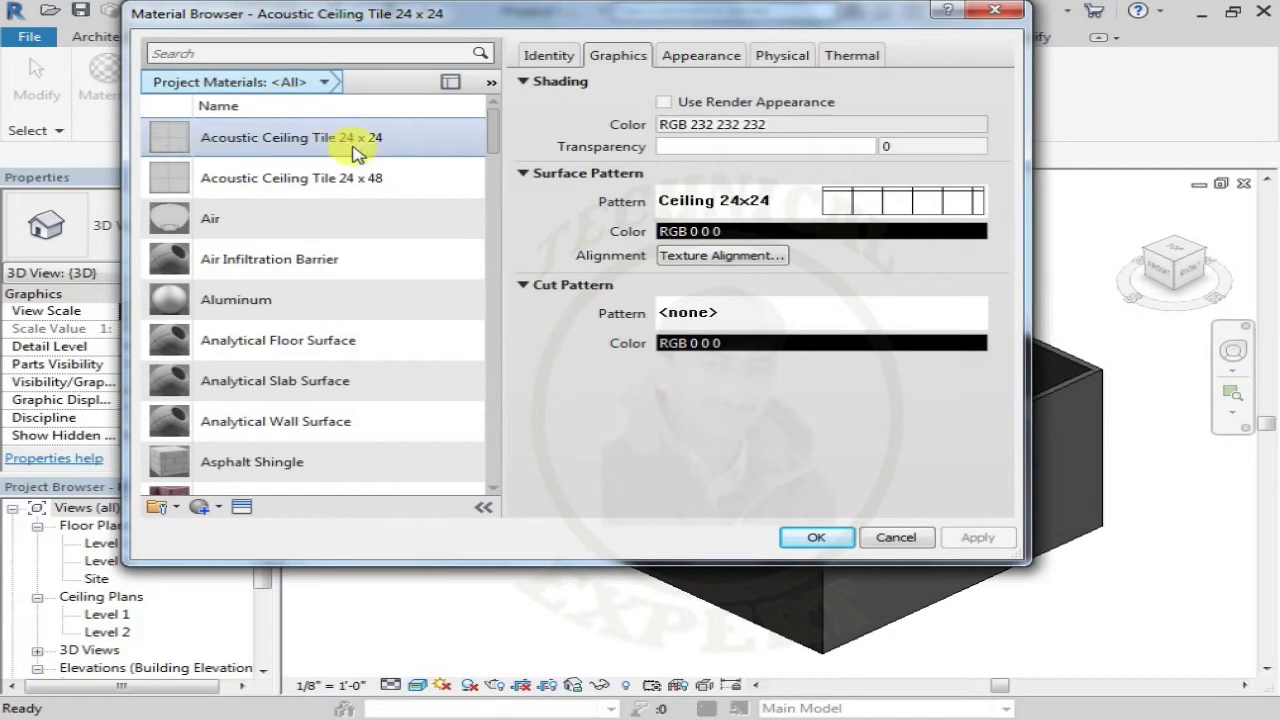
mouse_move(488, 134)
left_mouse_down()
mouse_move(480, 409)
mouse_move(500, 477)
mouse_move(490, 125)
left_mouse_up()
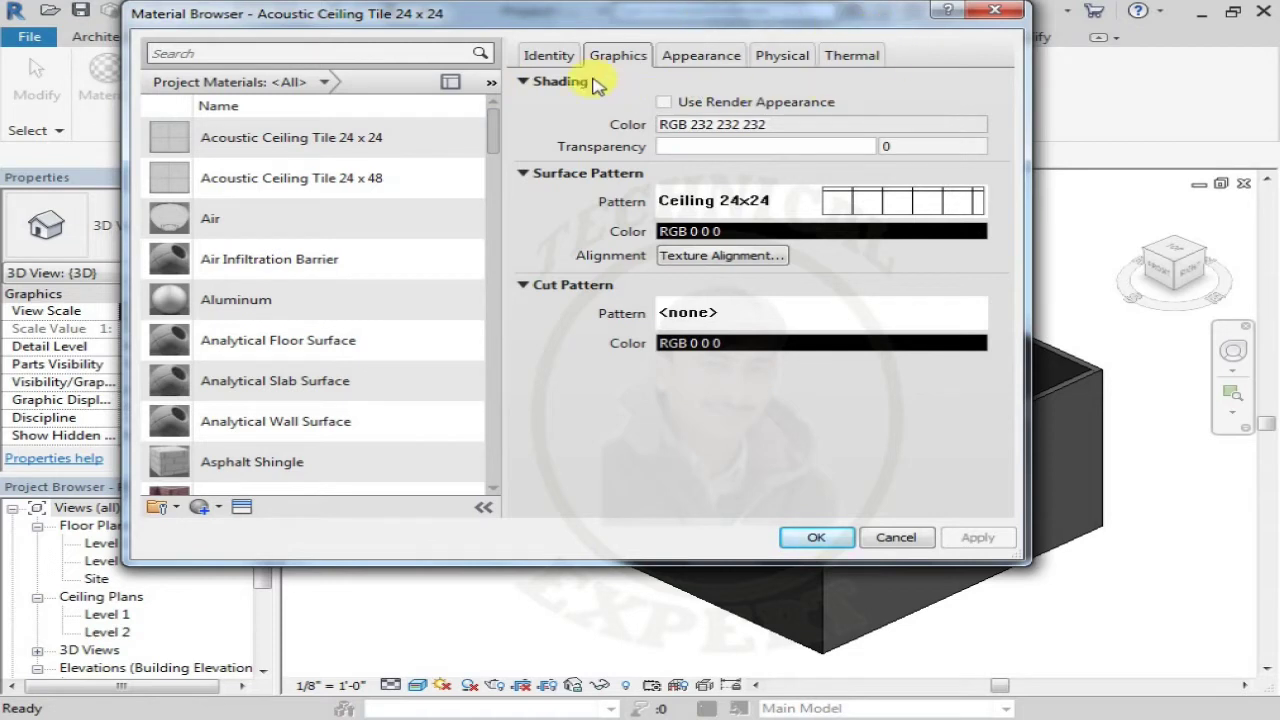
left_click(537, 63)
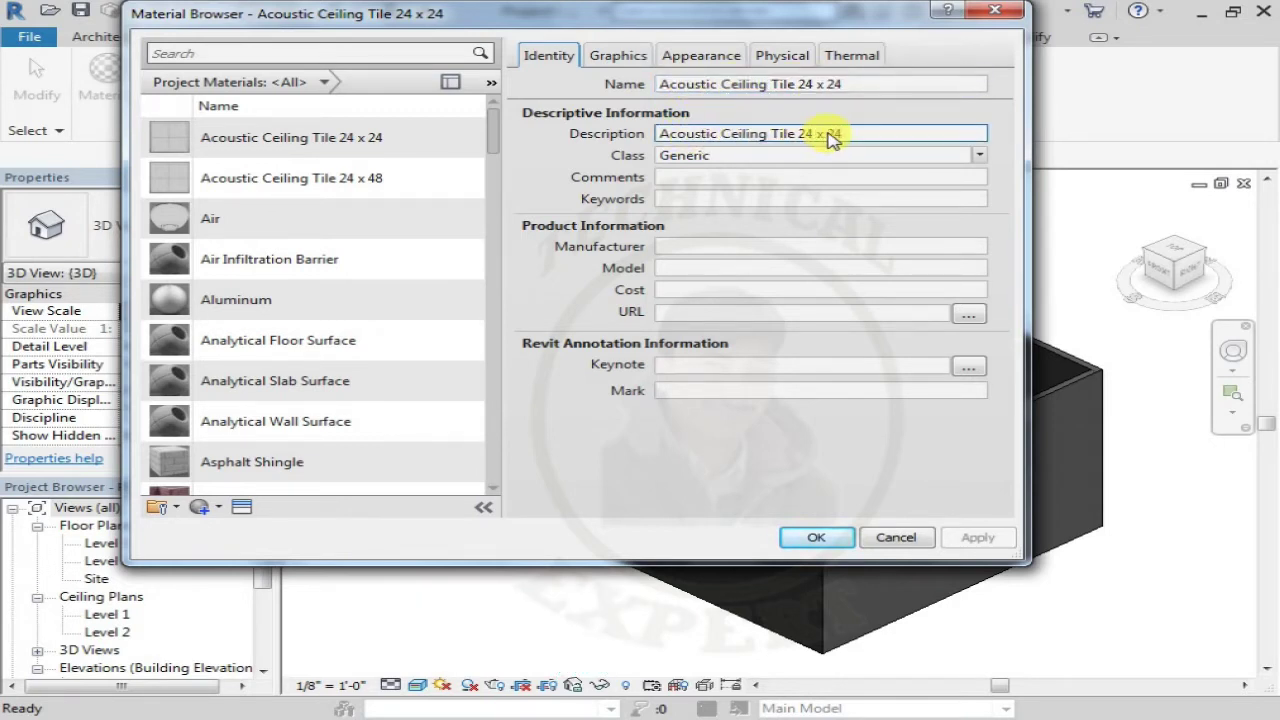
left_click(980, 158)
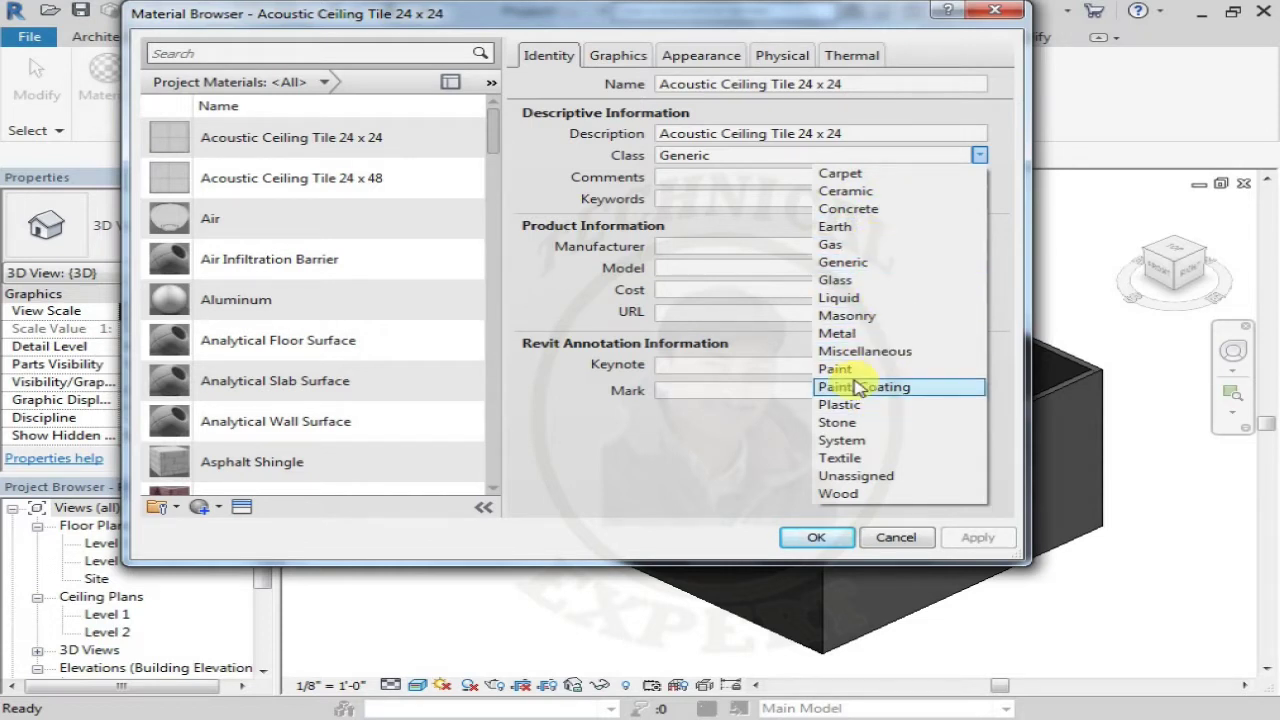
left_click(562, 165)
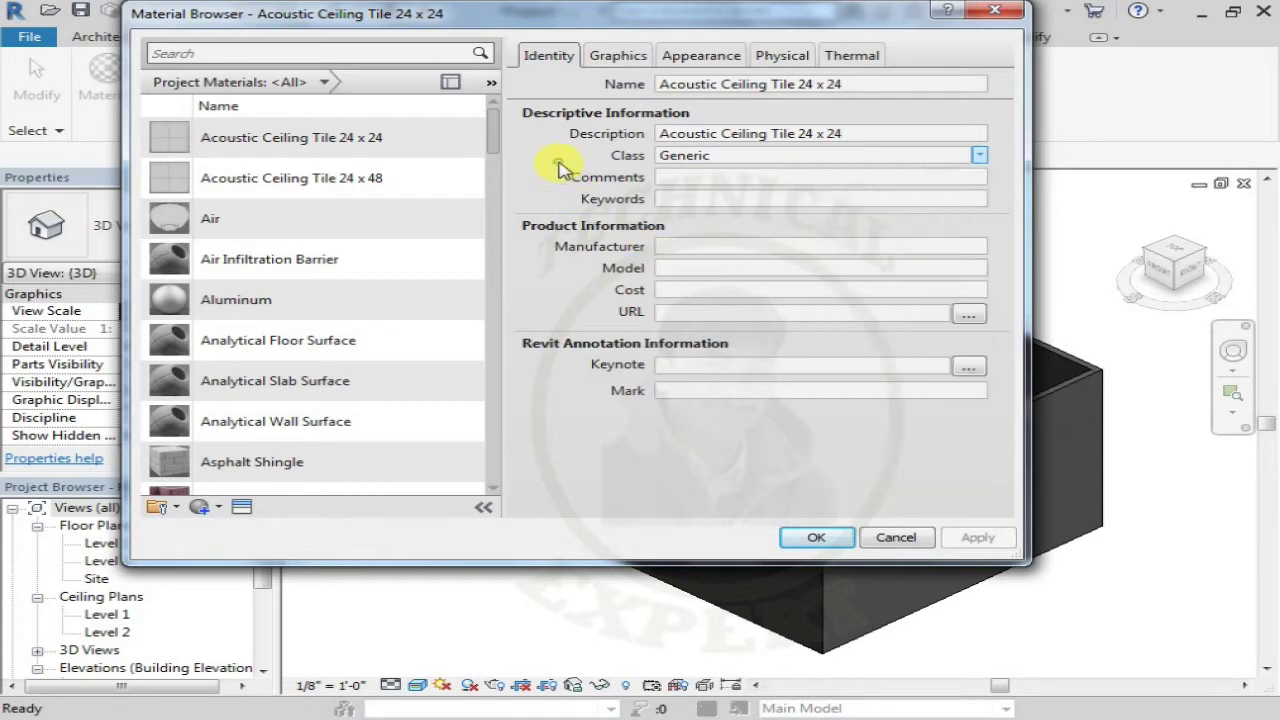
left_click(691, 180)
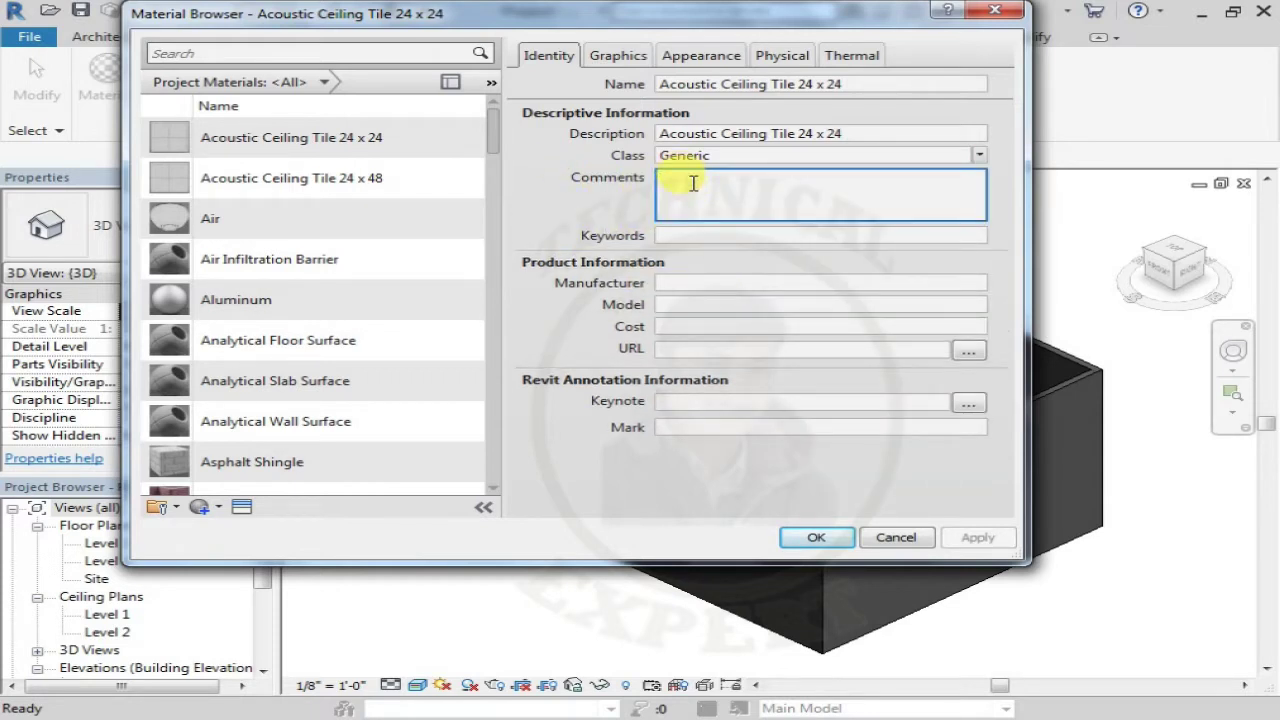
left_click(679, 243)
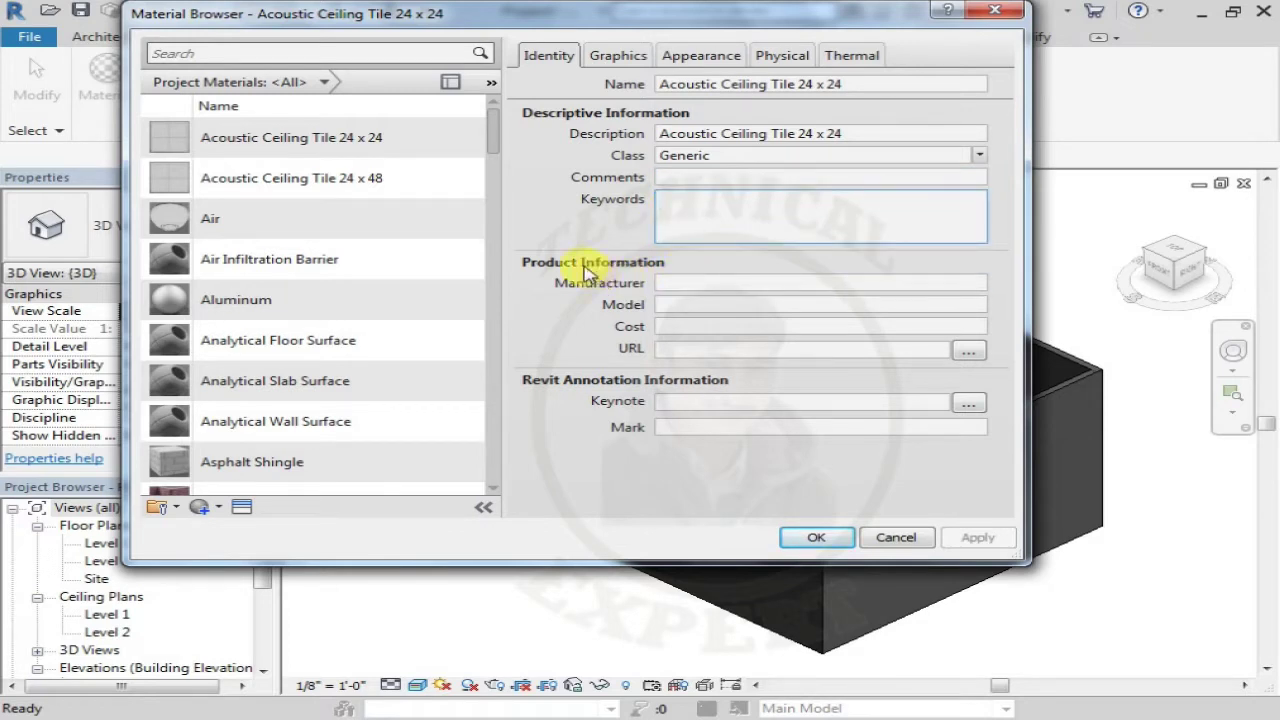
left_click(676, 286)
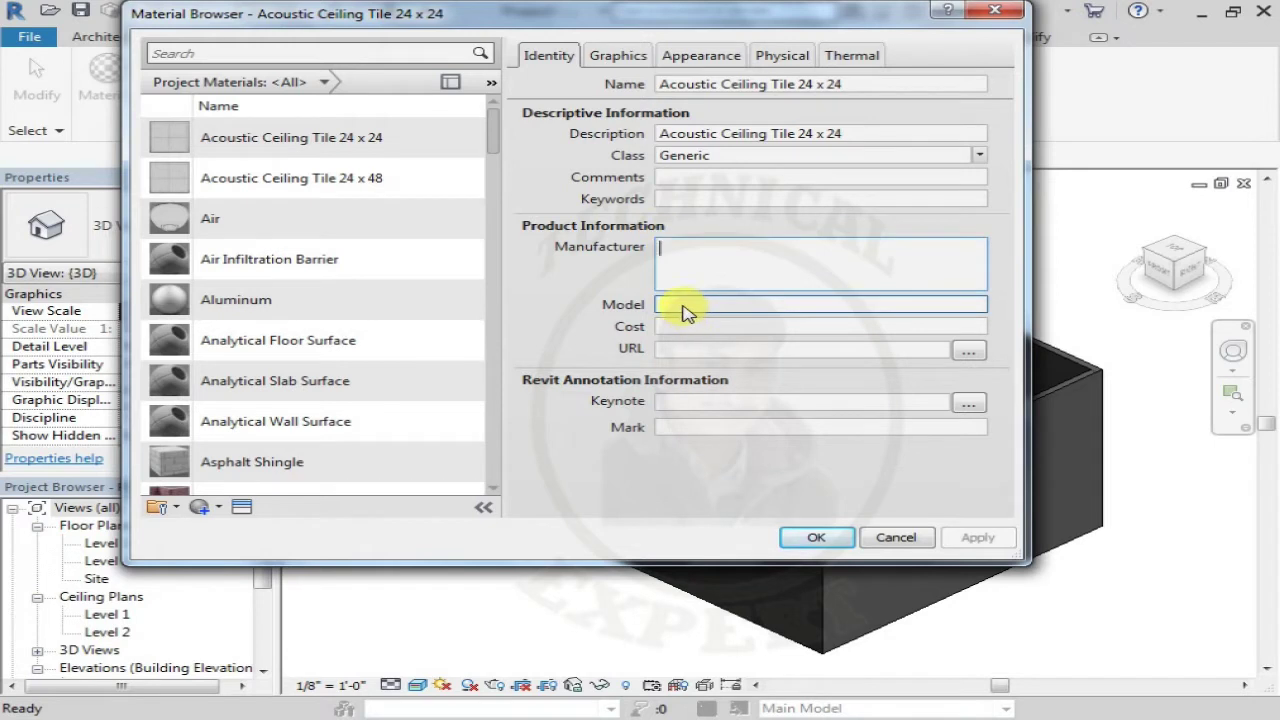
left_click(684, 307)
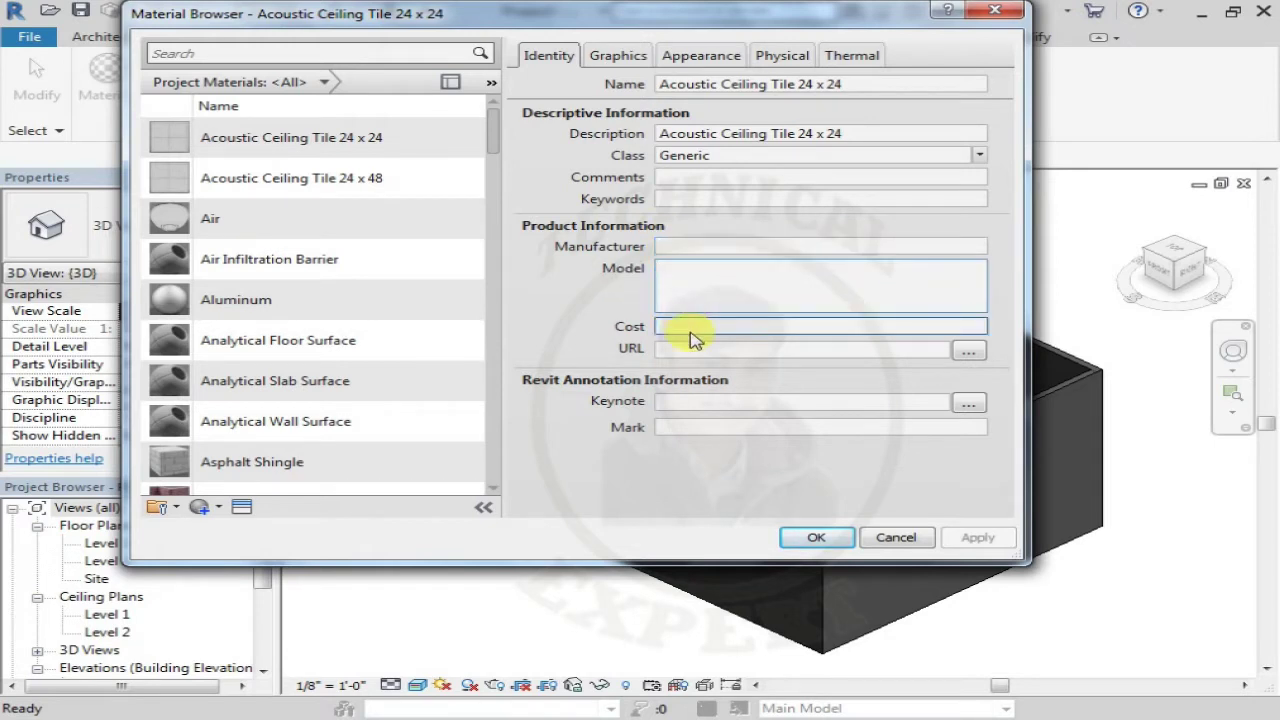
left_click(684, 328)
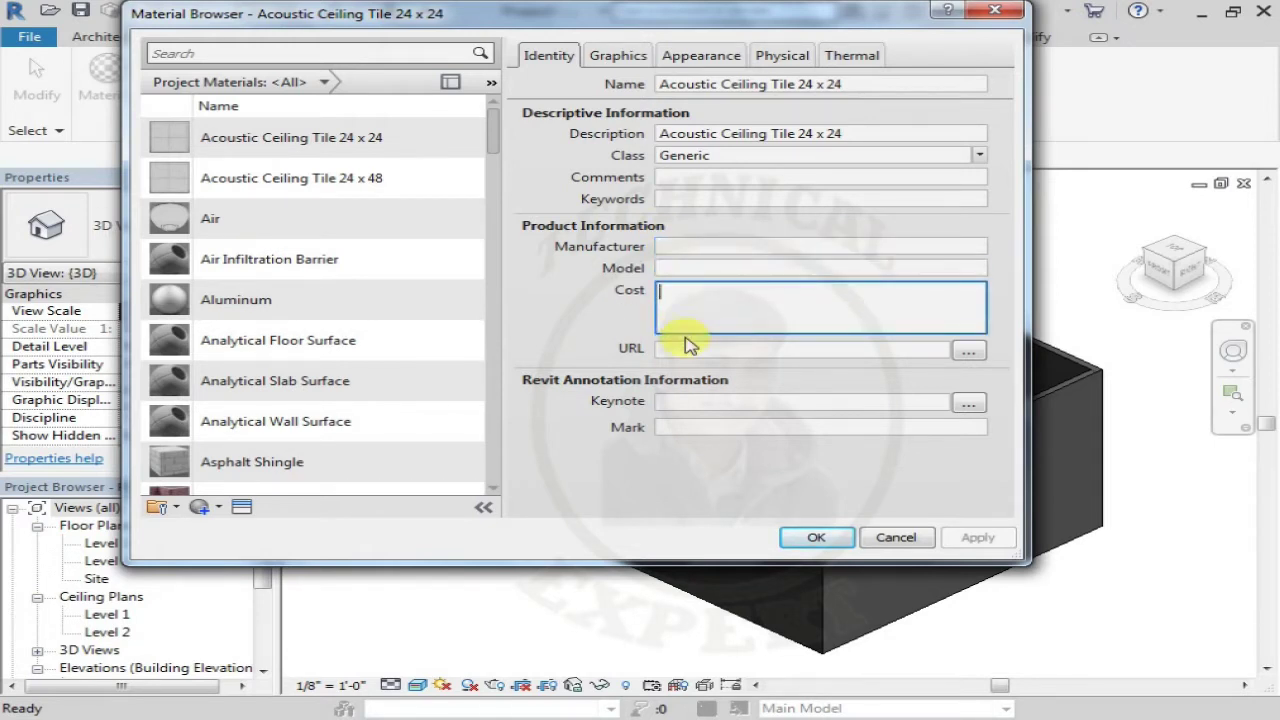
left_click(687, 350)
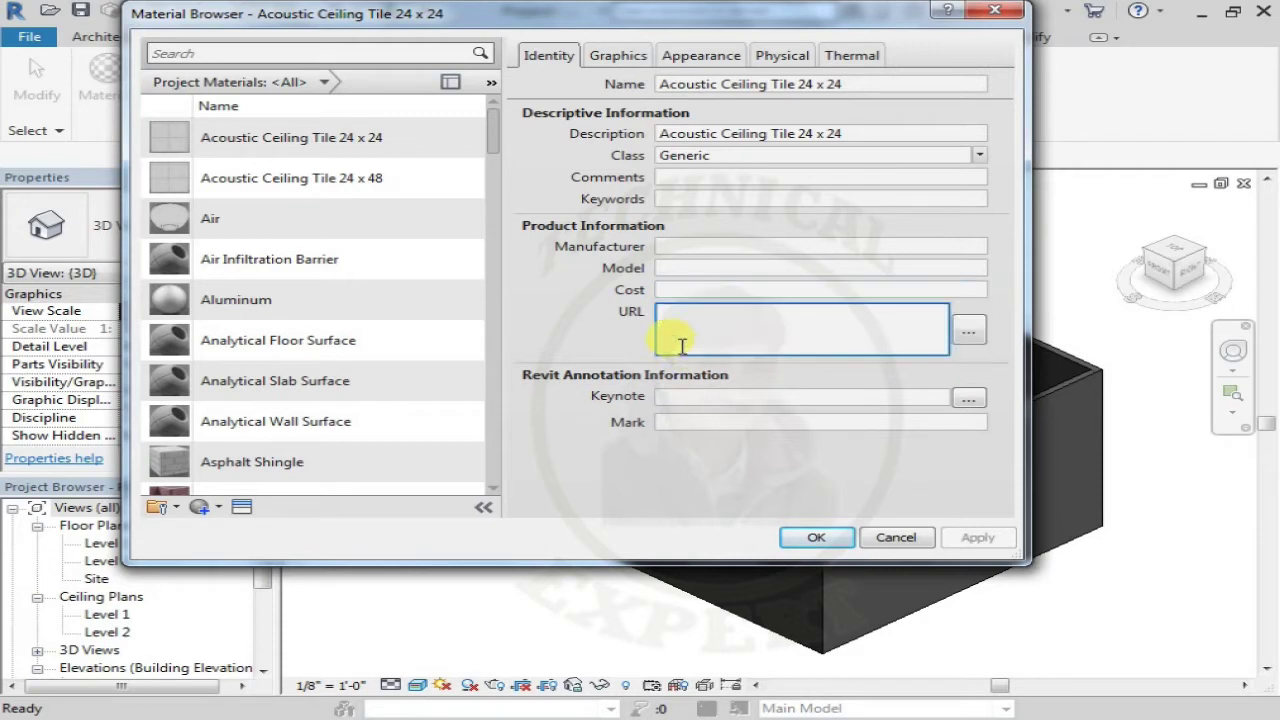
left_click(962, 335)
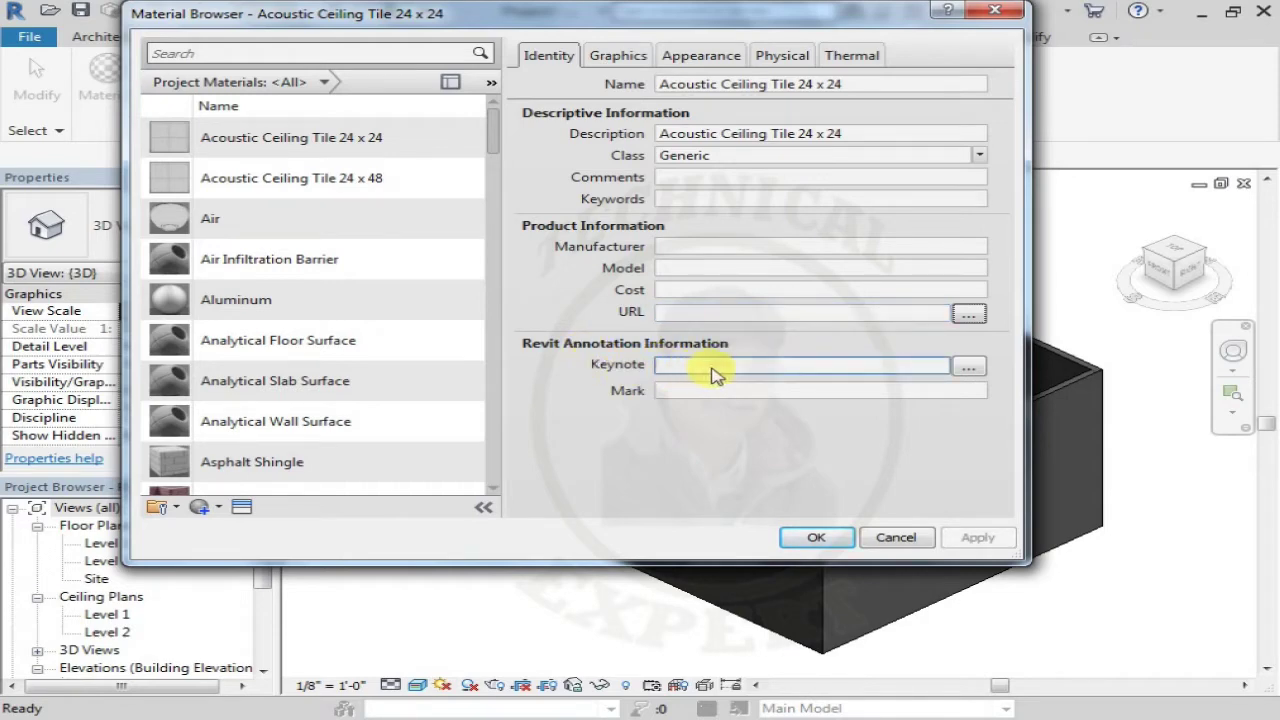
left_click(970, 368)
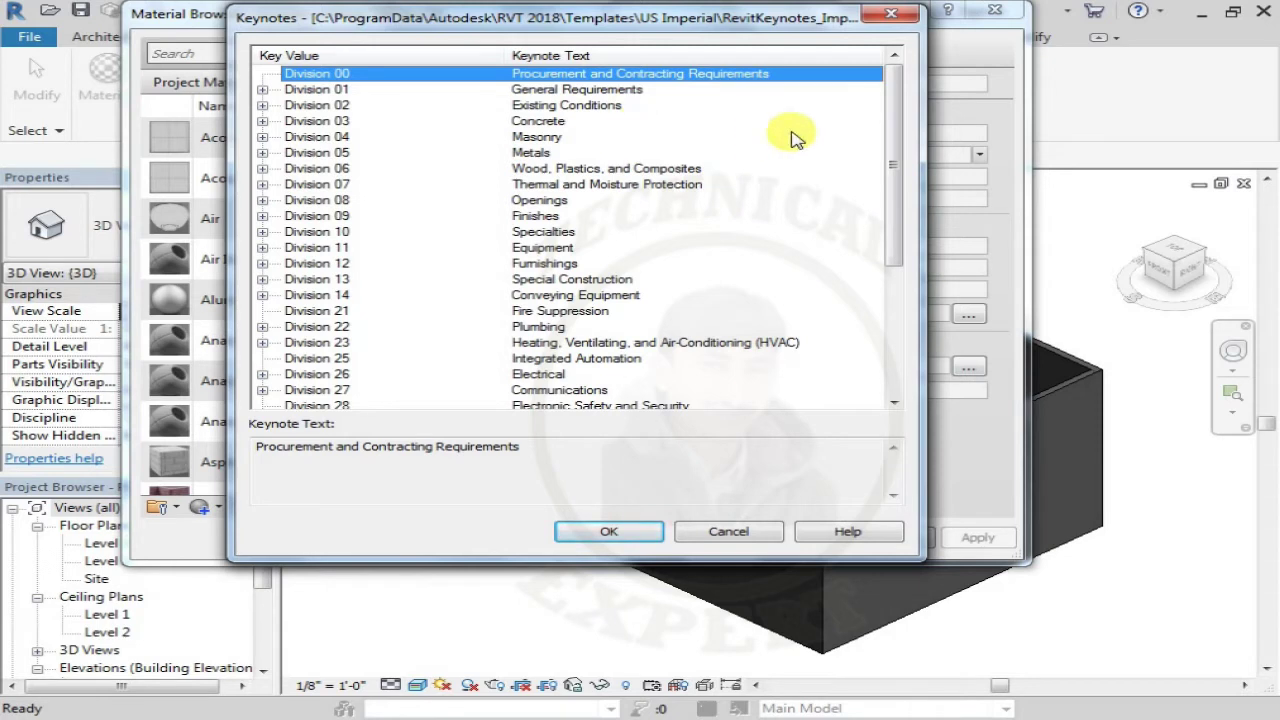
left_click_drag(897, 160, 894, 186)
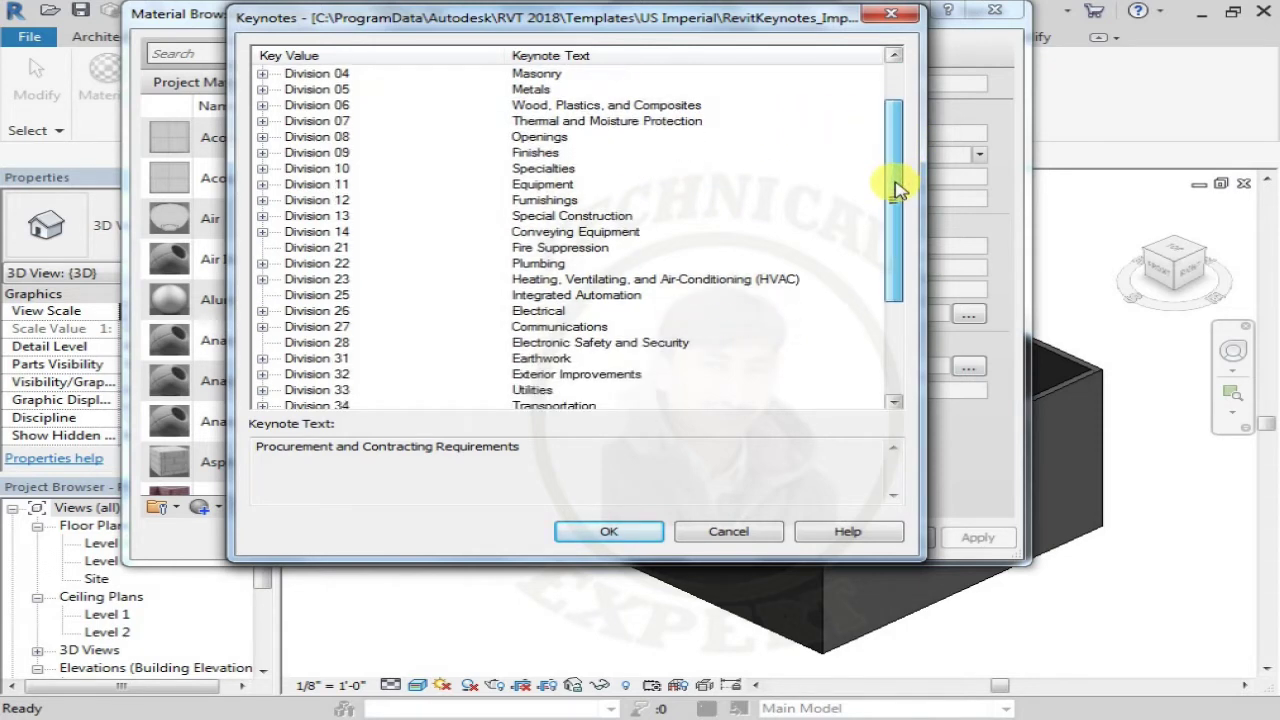
left_click(892, 18)
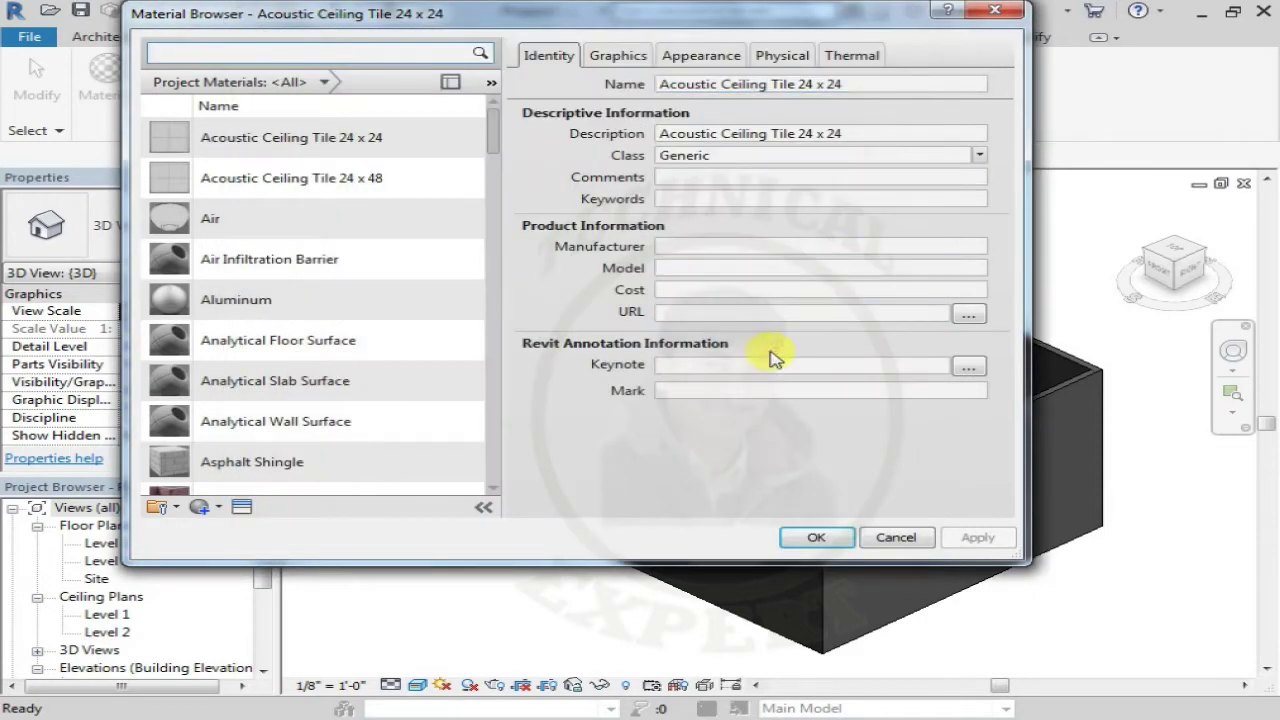
left_click(730, 397)
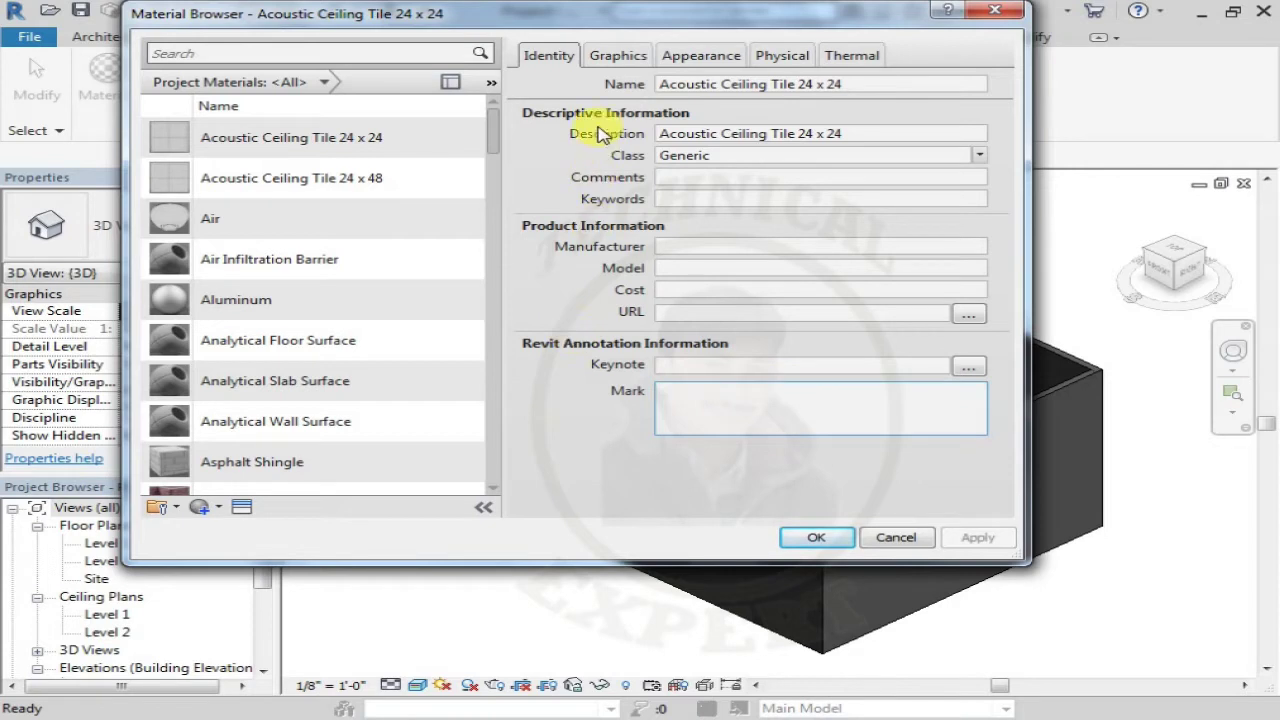
Step: Show the Graphics settings and preview shading transparency, leaving it at 0
left_click(613, 60)
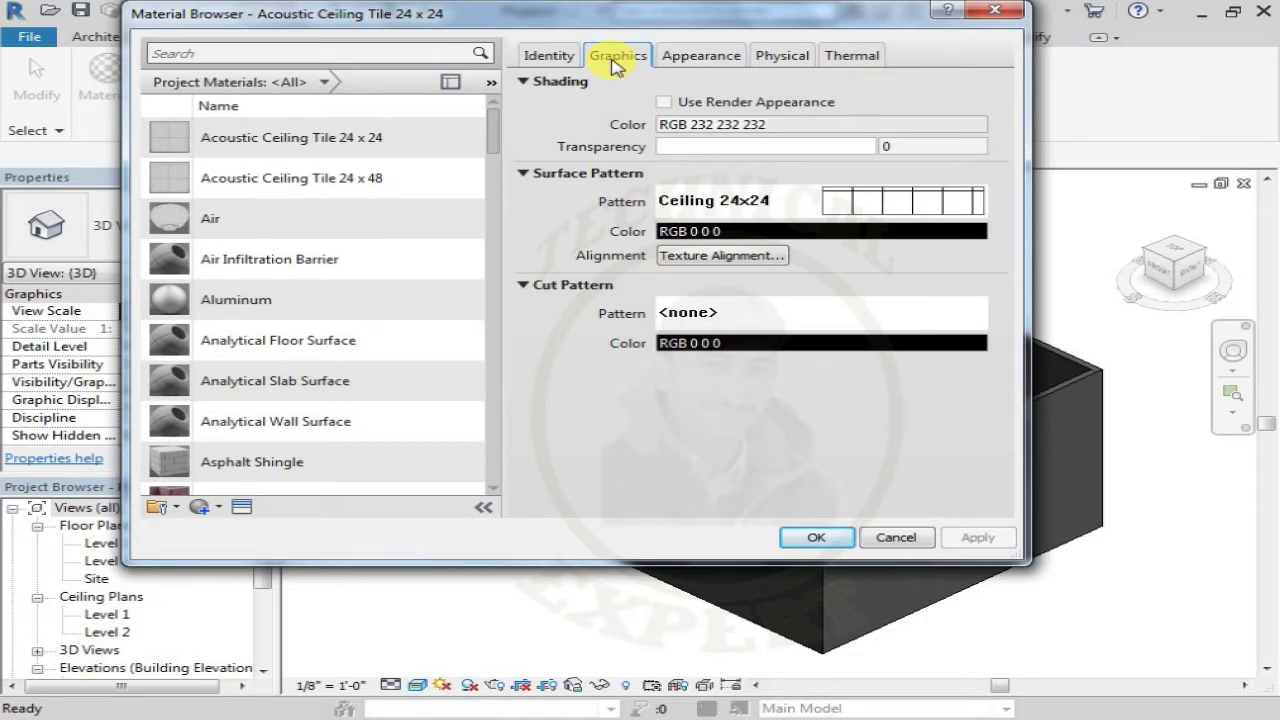
left_click(418, 686)
mouse_move(667, 146)
left_mouse_down()
mouse_move(749, 146)
mouse_move(545, 143)
left_mouse_up()
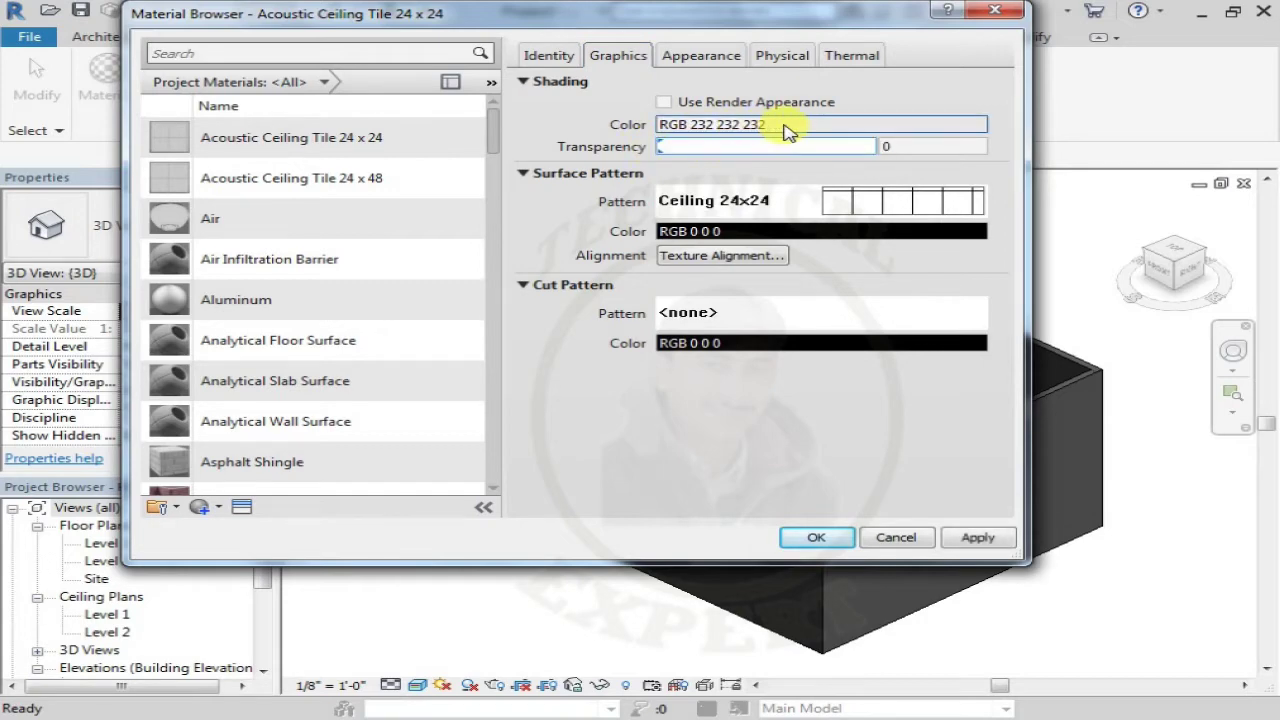
Step: Try dark green, dark red and blue shading colours, then keep RGB 232 232 232
left_click(795, 125)
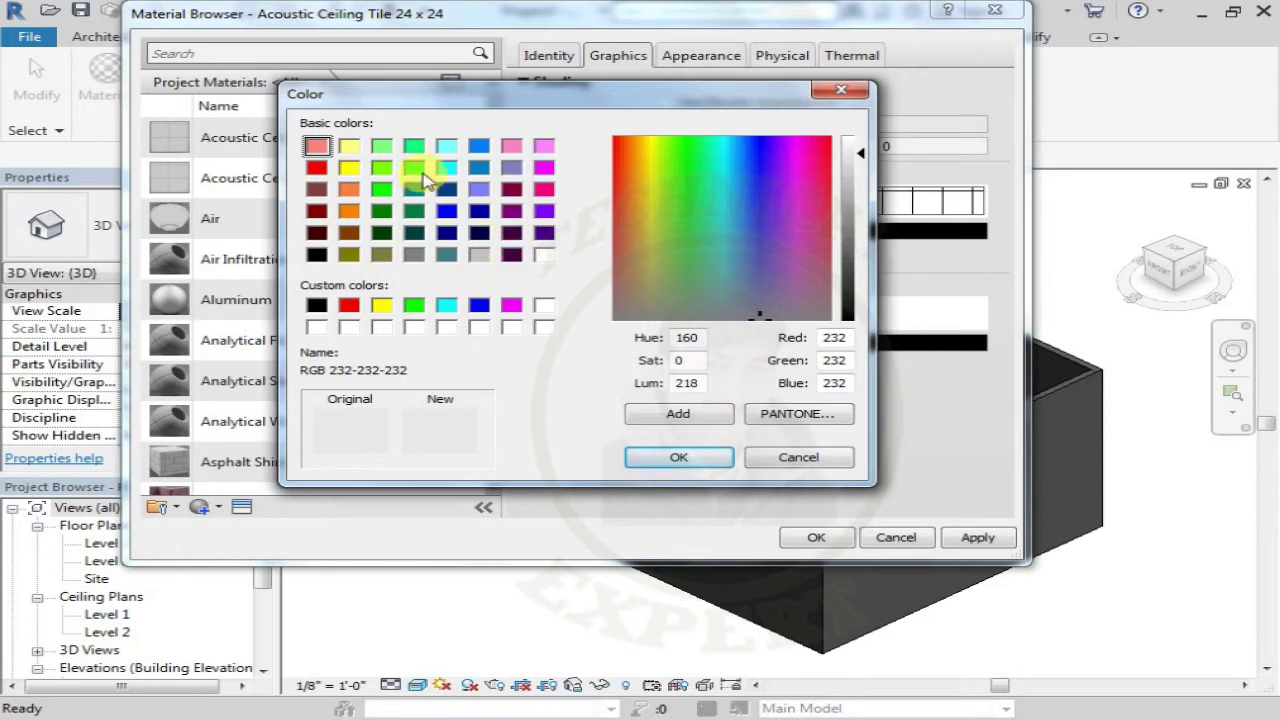
left_click(381, 211)
left_click(316, 211)
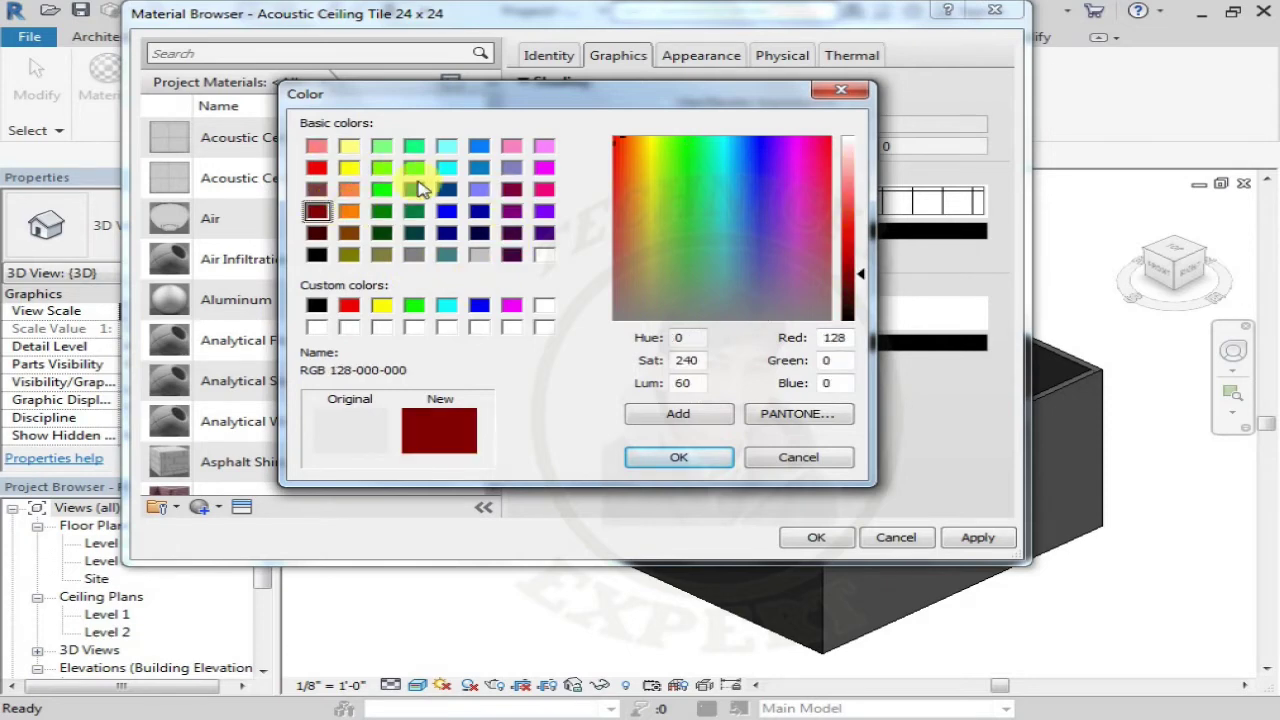
left_click(446, 211)
left_click(830, 94)
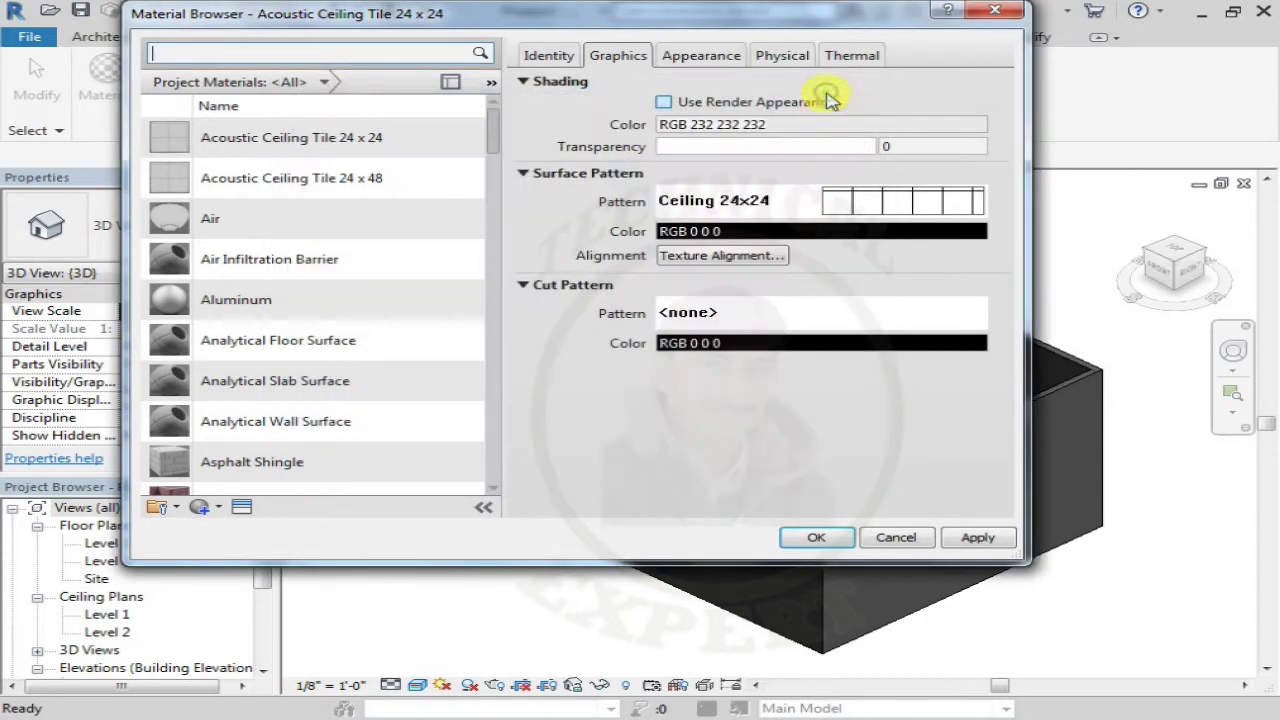
left_click(778, 205)
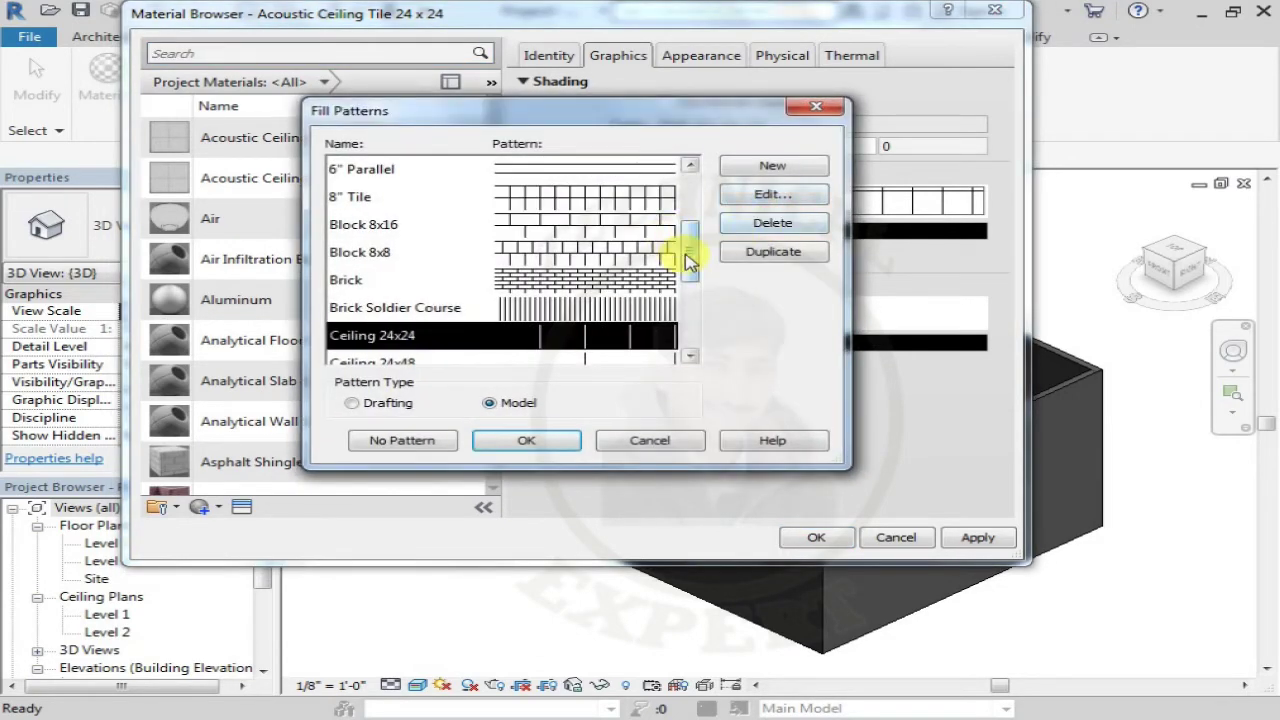
mouse_move(690, 258)
left_mouse_down()
mouse_move(686, 194)
mouse_move(691, 343)
left_mouse_up()
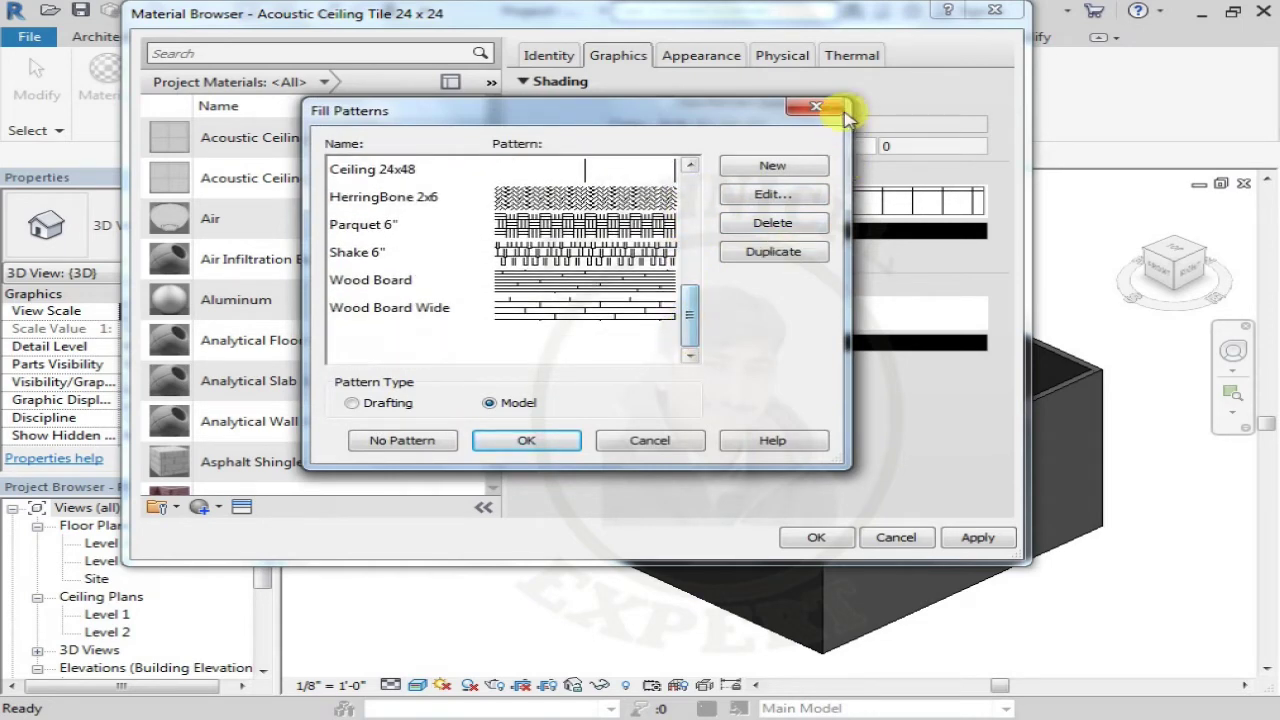
left_click(812, 110)
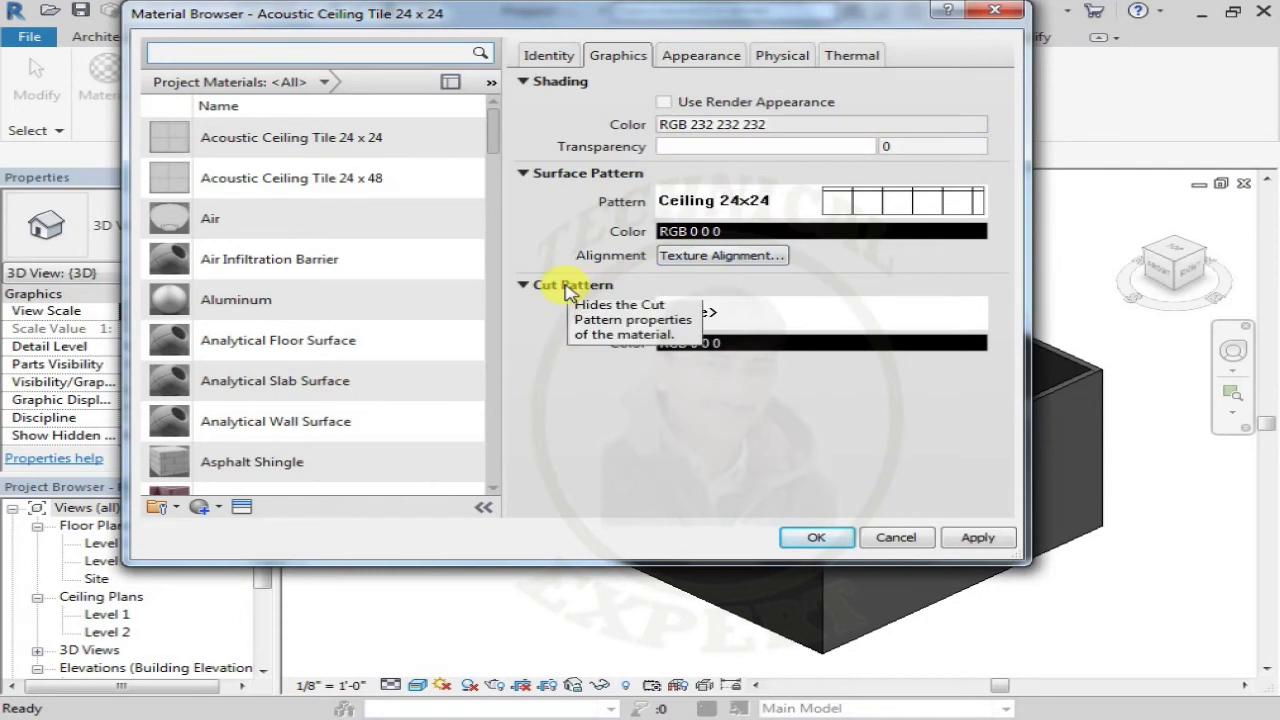
left_click(722, 257)
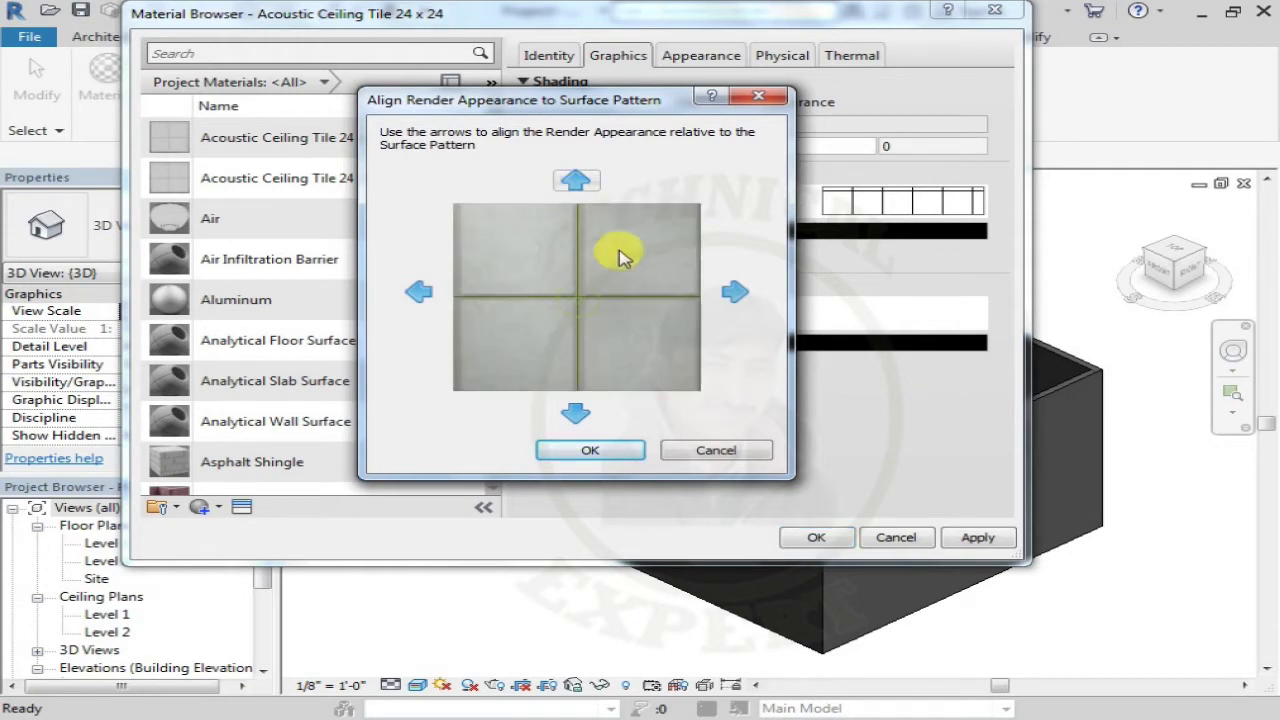
left_click(758, 96)
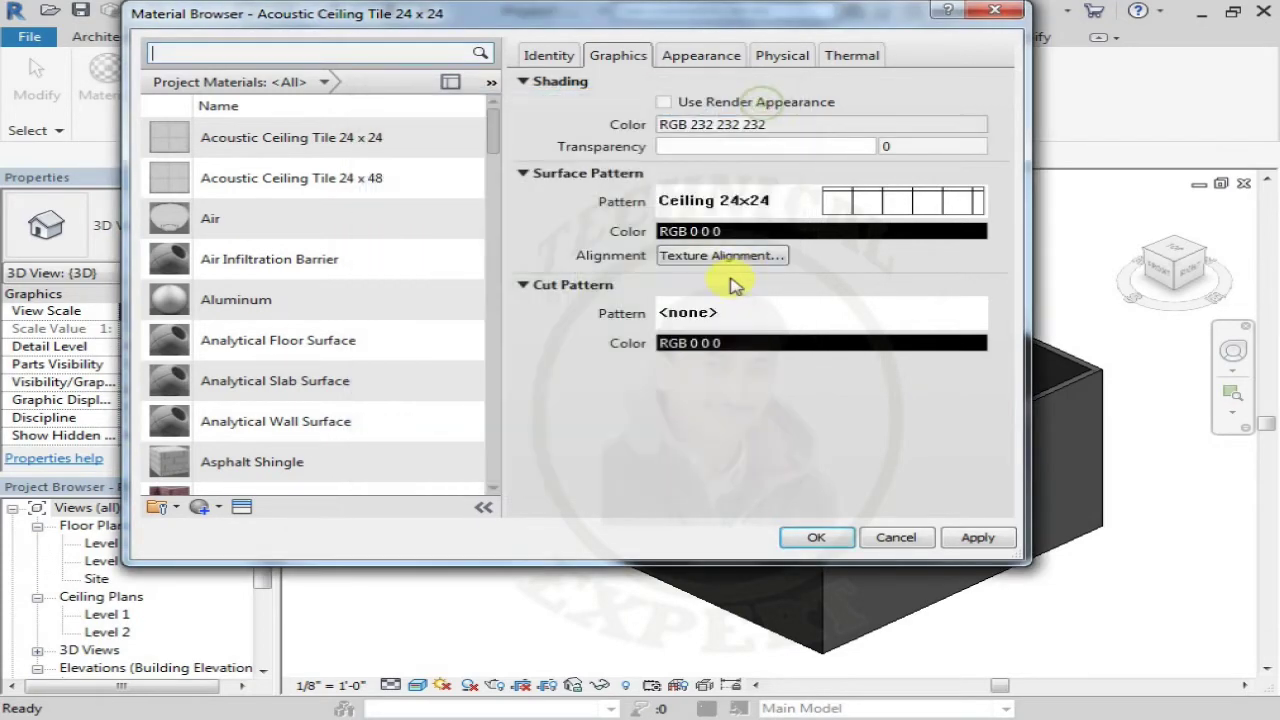
left_click(703, 256)
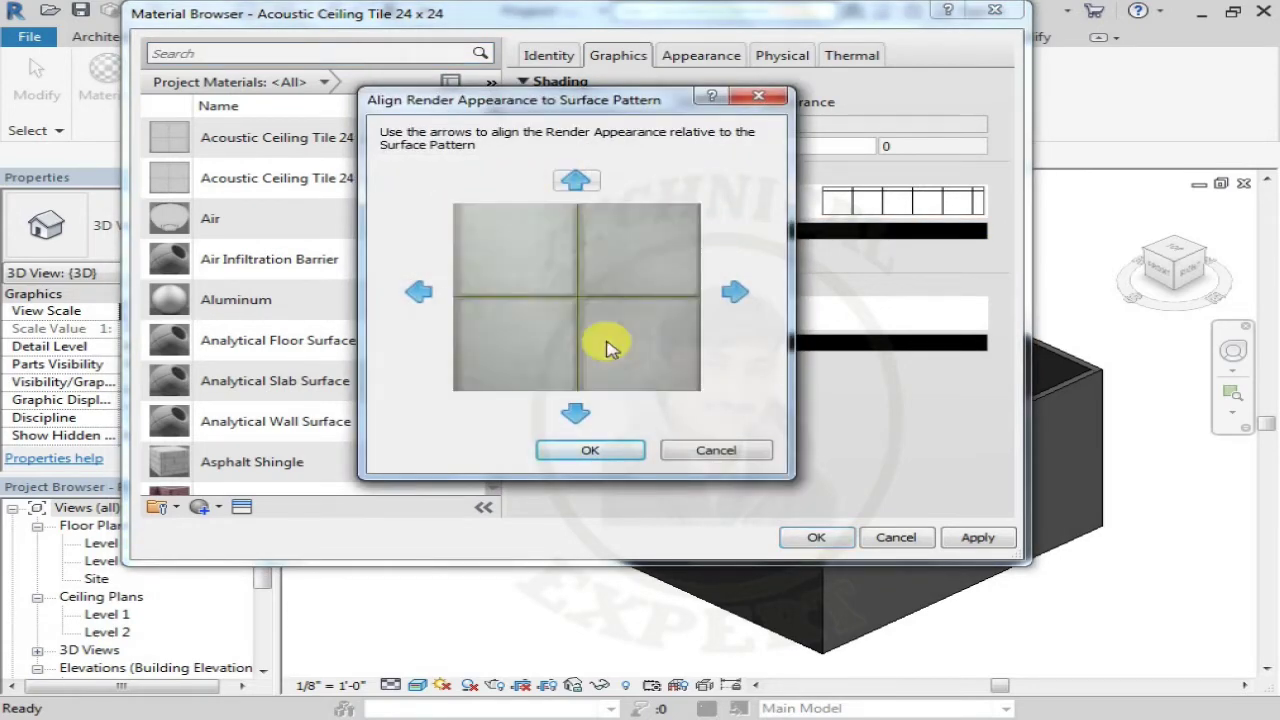
left_click(734, 292)
left_click(734, 292)
left_click(734, 292)
left_click(733, 295)
left_click(733, 295)
left_click(733, 295)
left_click(418, 296)
left_click(575, 182)
left_click(575, 182)
left_click(575, 182)
left_click(575, 182)
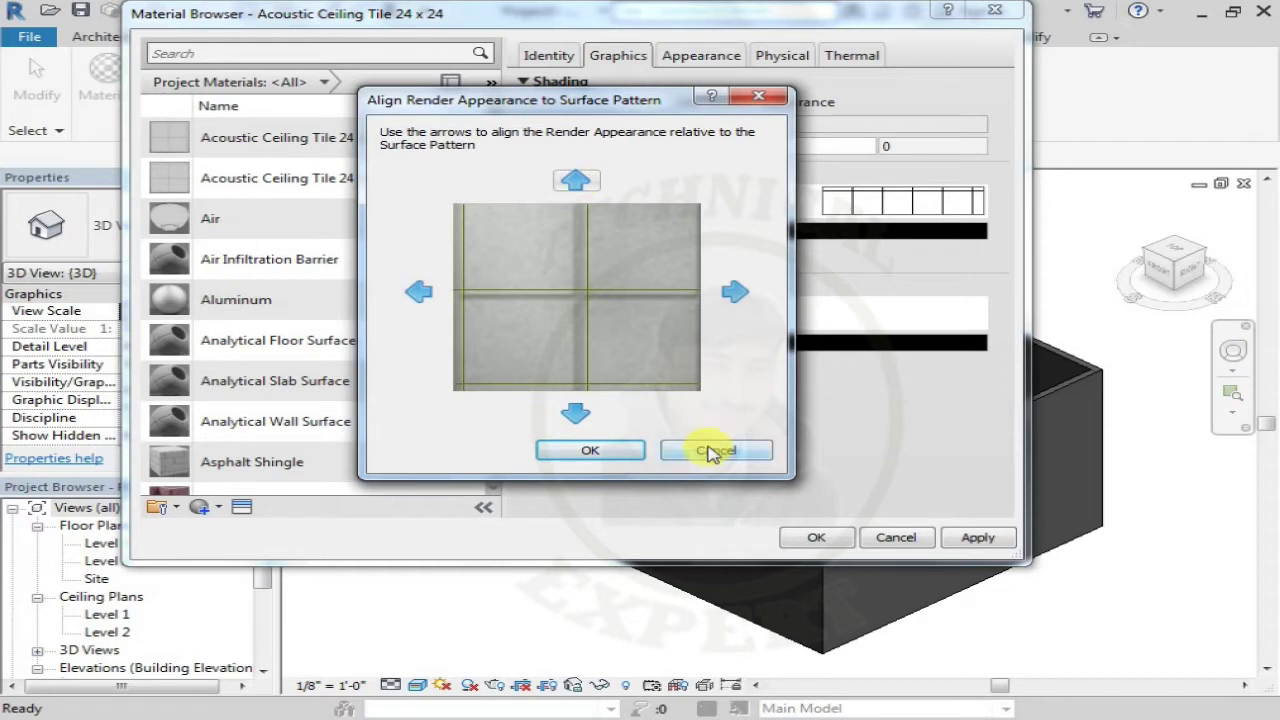
left_click(711, 452)
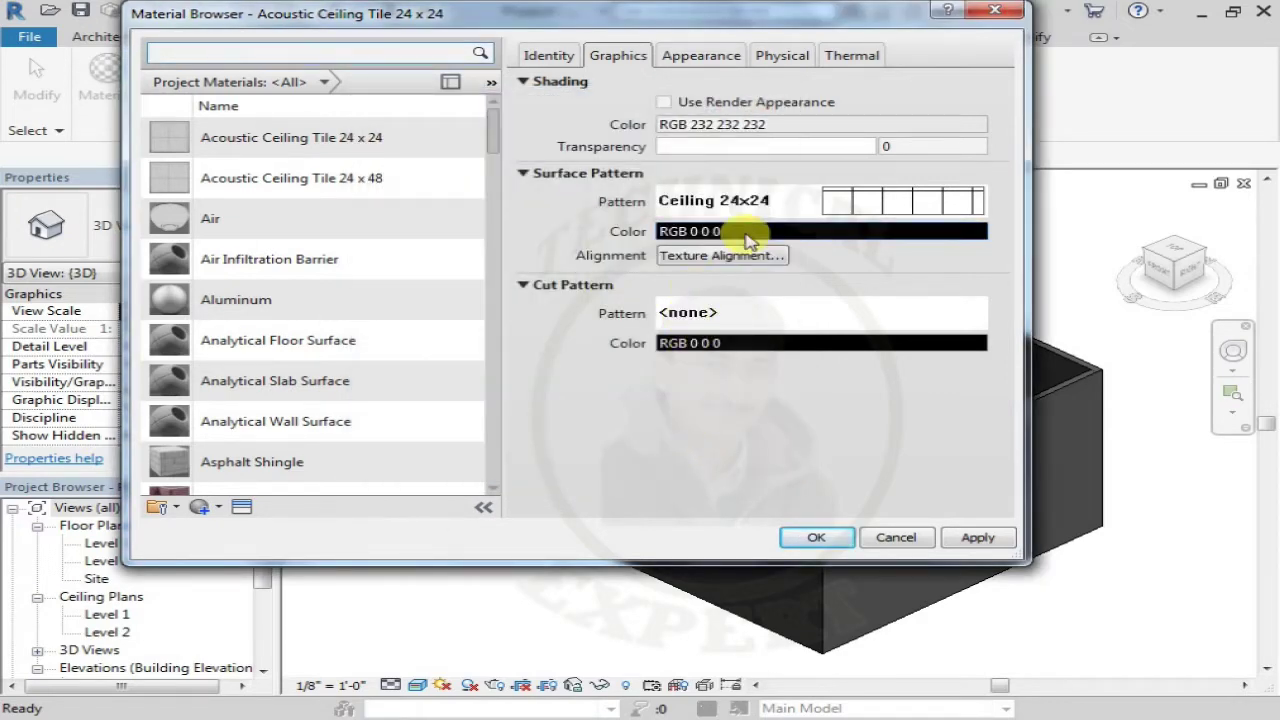
Step: Review the surface and cut pattern colours and fill patterns, keeping both patterns black
left_click(711, 232)
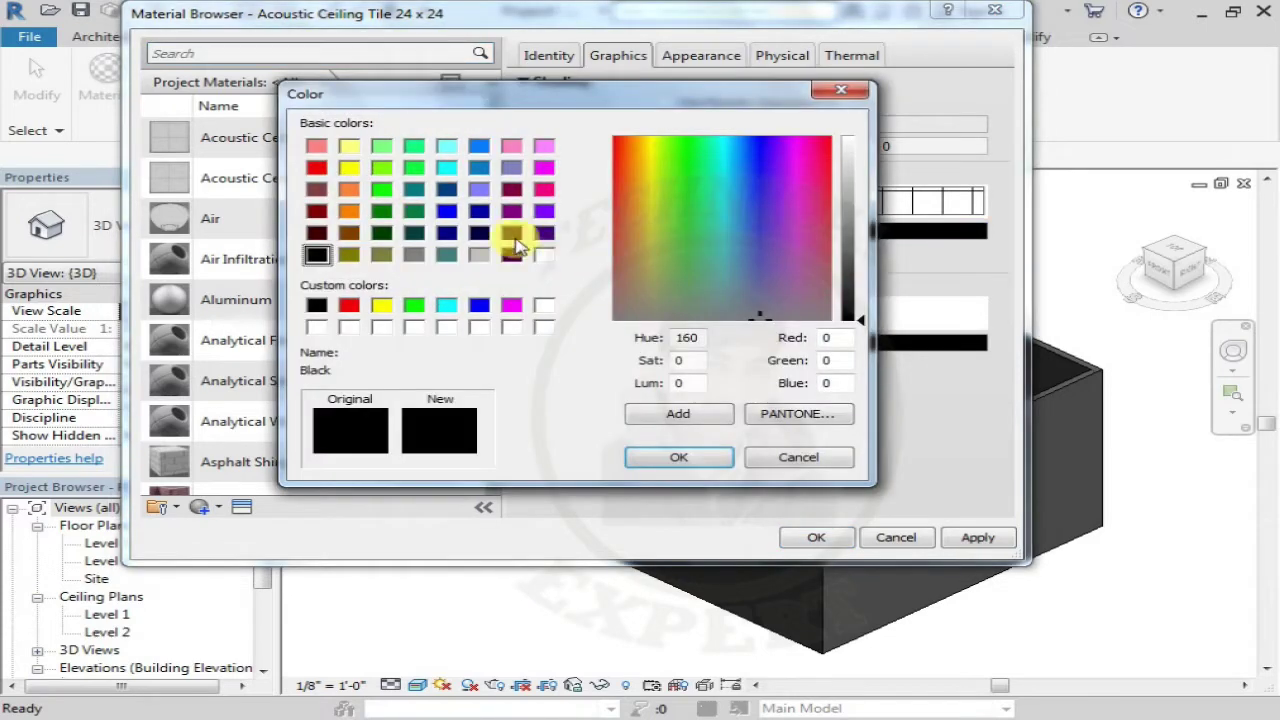
left_click(838, 90)
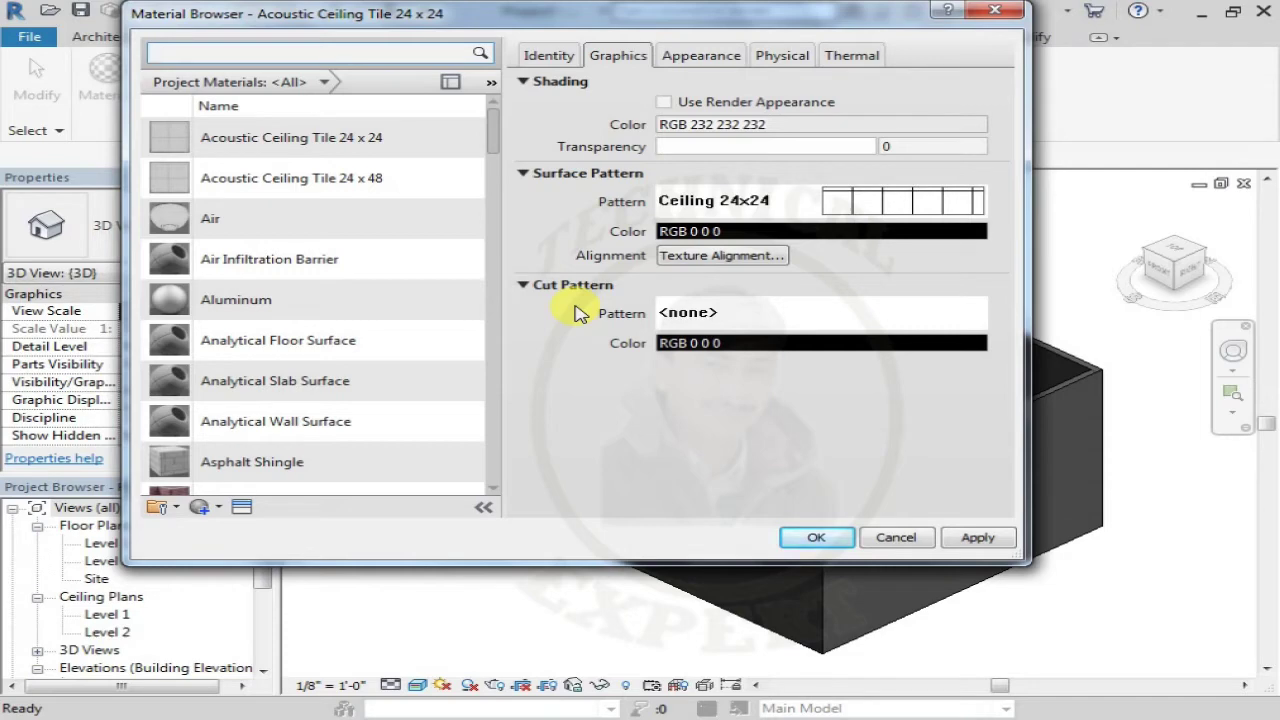
left_click(729, 316)
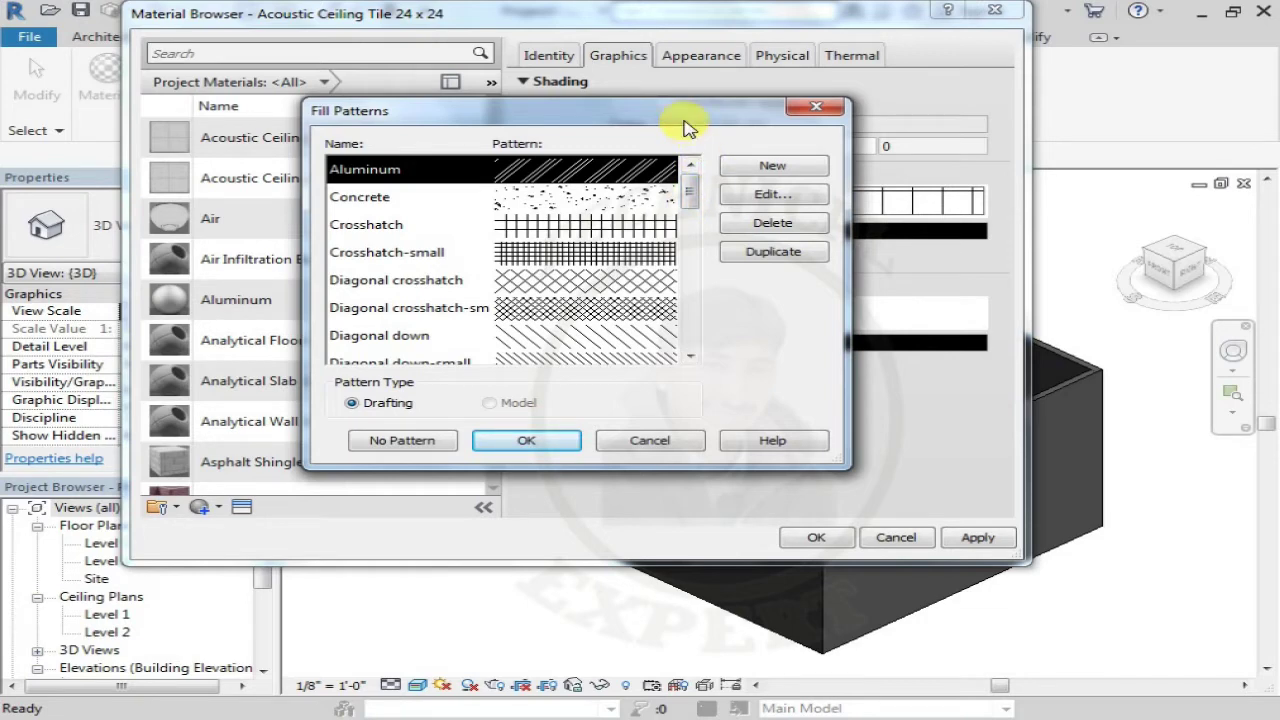
mouse_move(689, 194)
left_mouse_down()
mouse_move(692, 316)
mouse_move(689, 172)
left_mouse_up()
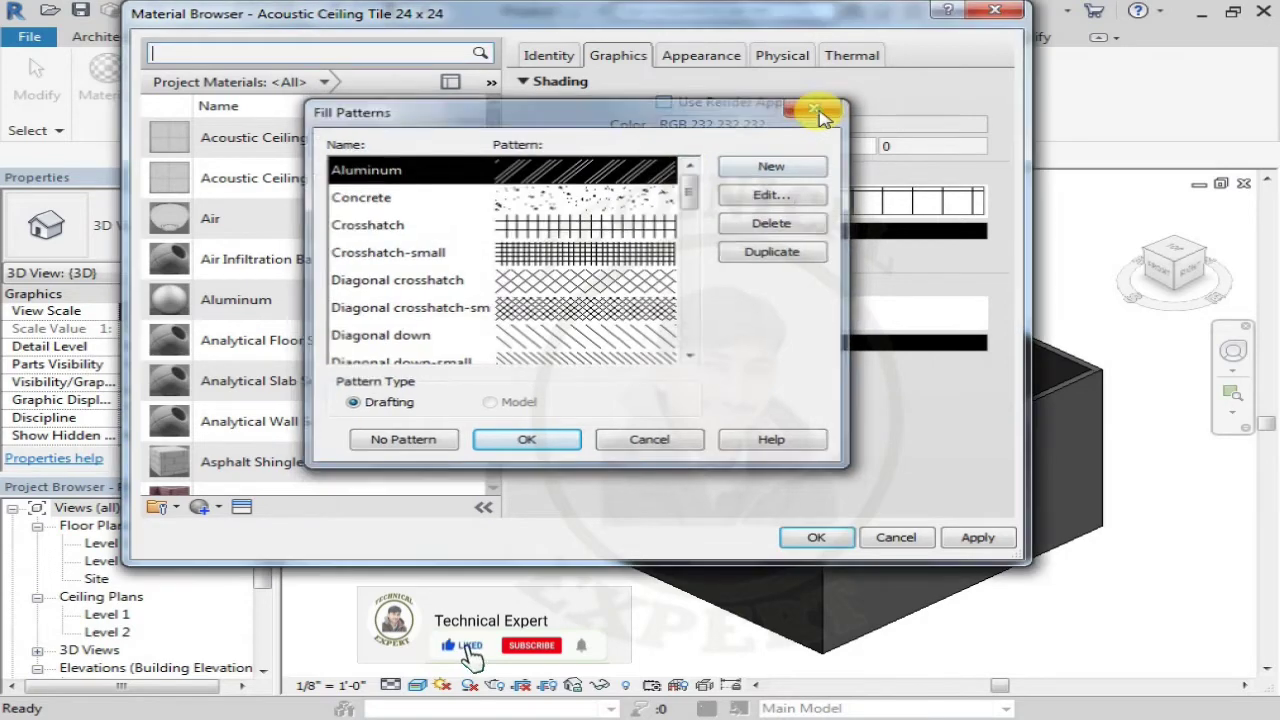
left_click(818, 112)
left_click(697, 343)
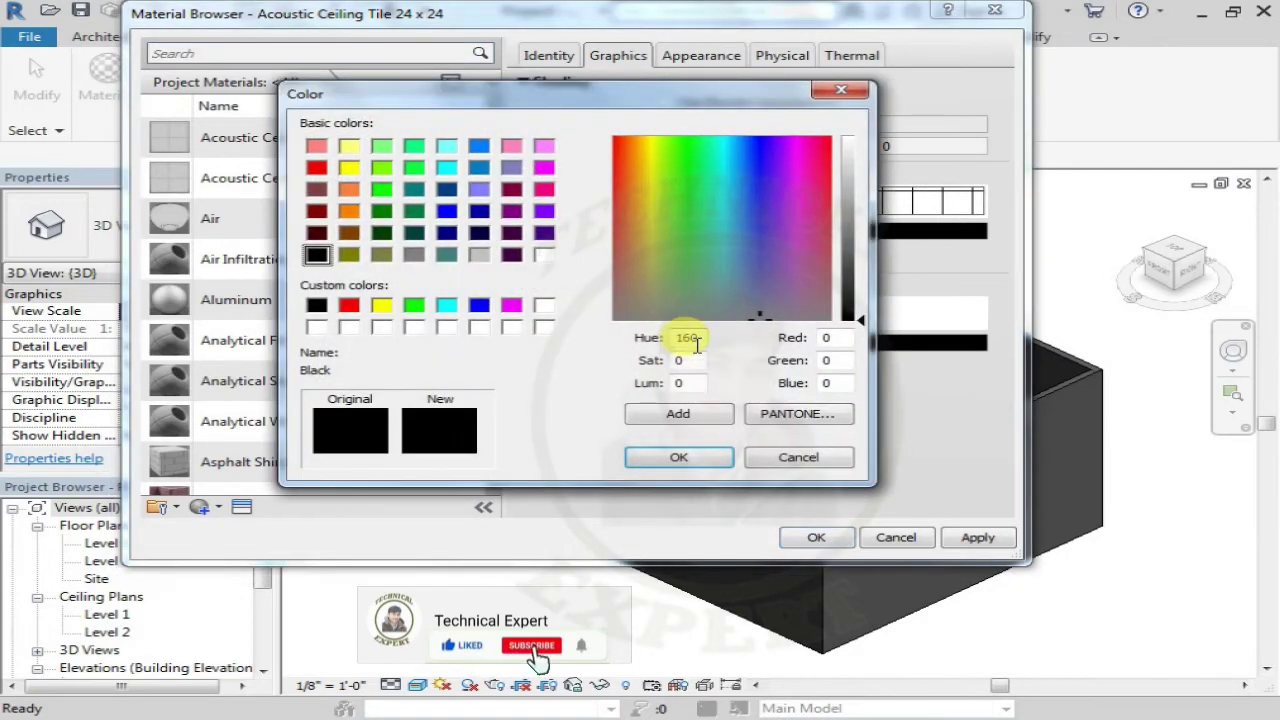
left_click(848, 92)
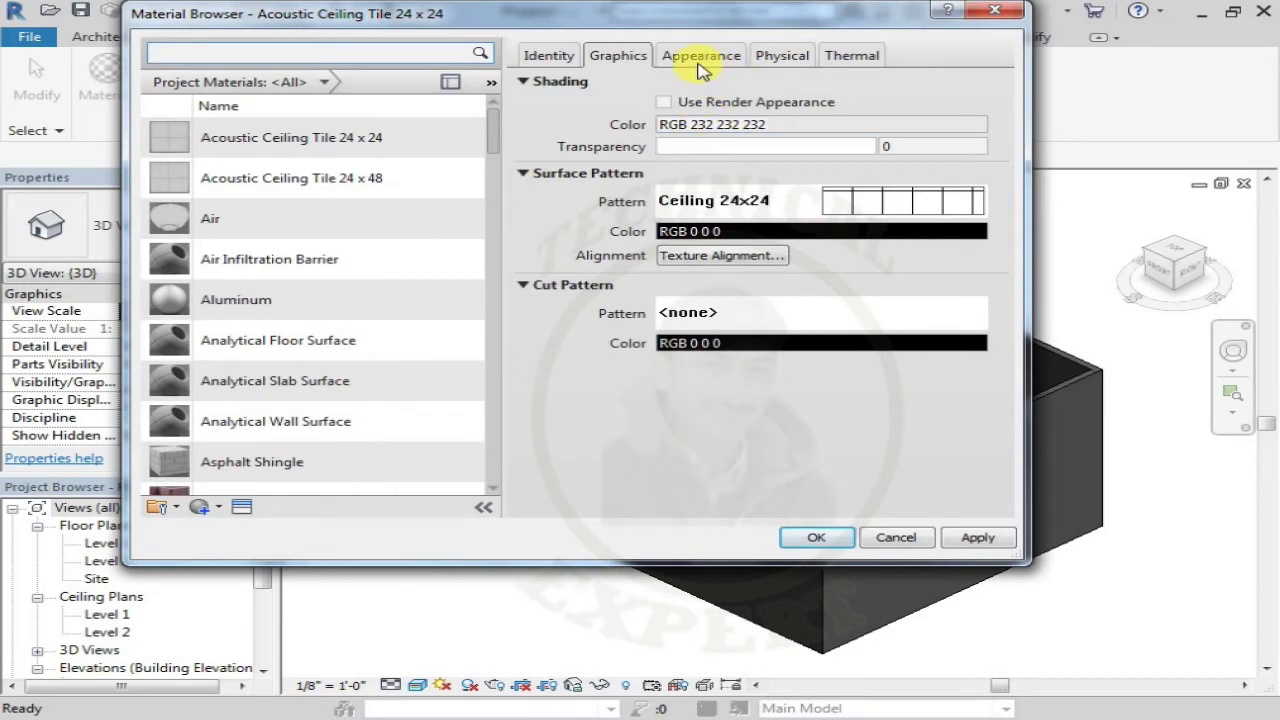
Step: Toggle shading's Use Render Appearance on and back off
left_click(664, 103)
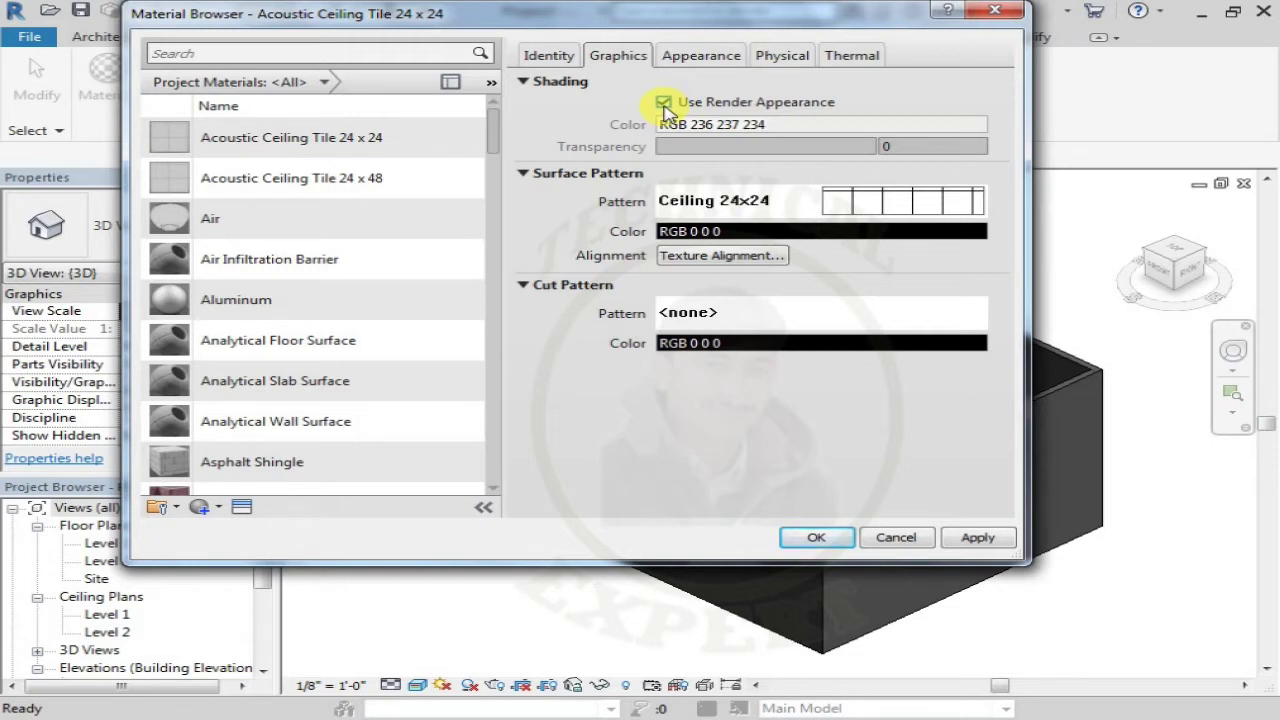
left_click(664, 104)
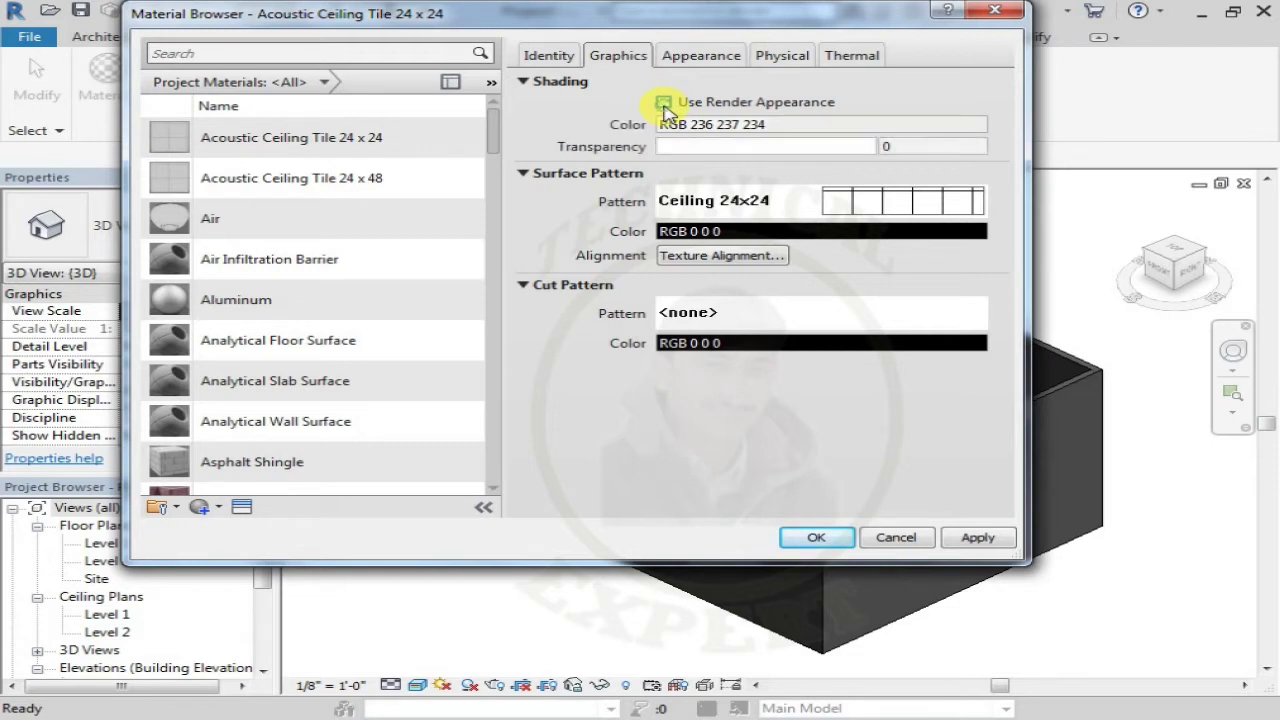
left_click(686, 60)
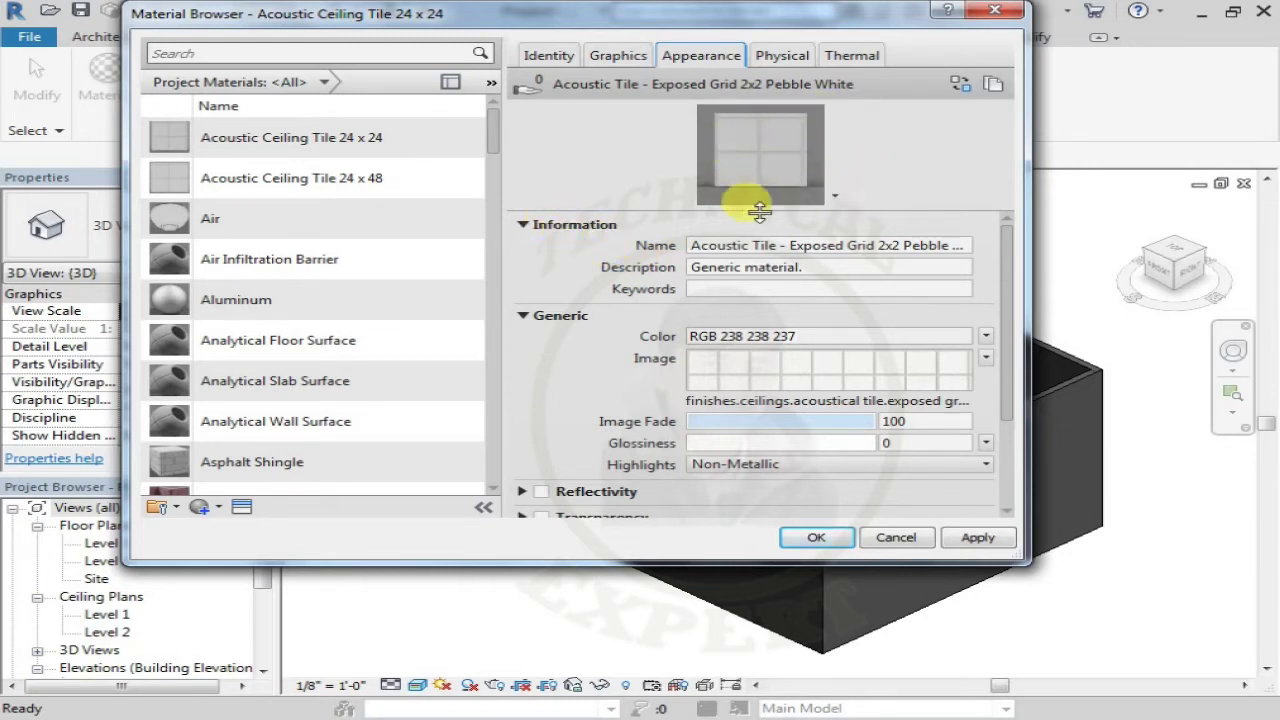
Step: Check the appearance preview options unchanged, then open the Texture Editor for the tile image
left_click(835, 196)
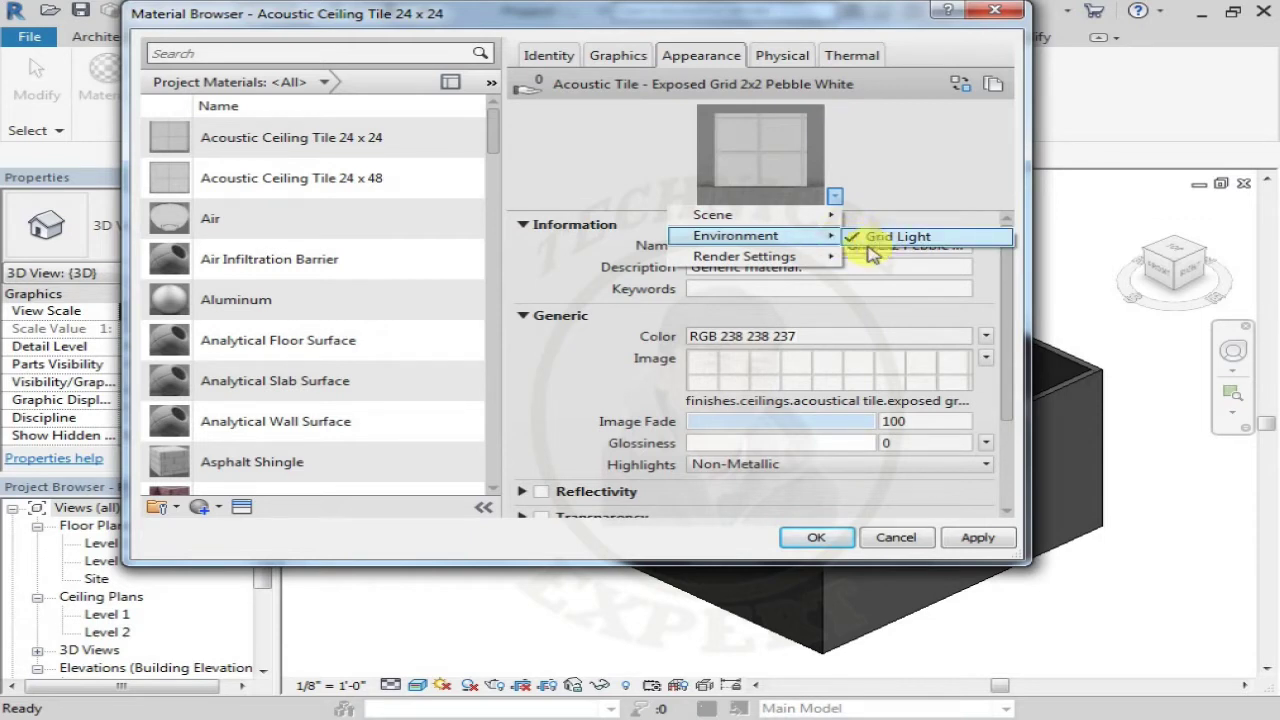
mouse_move(744, 256)
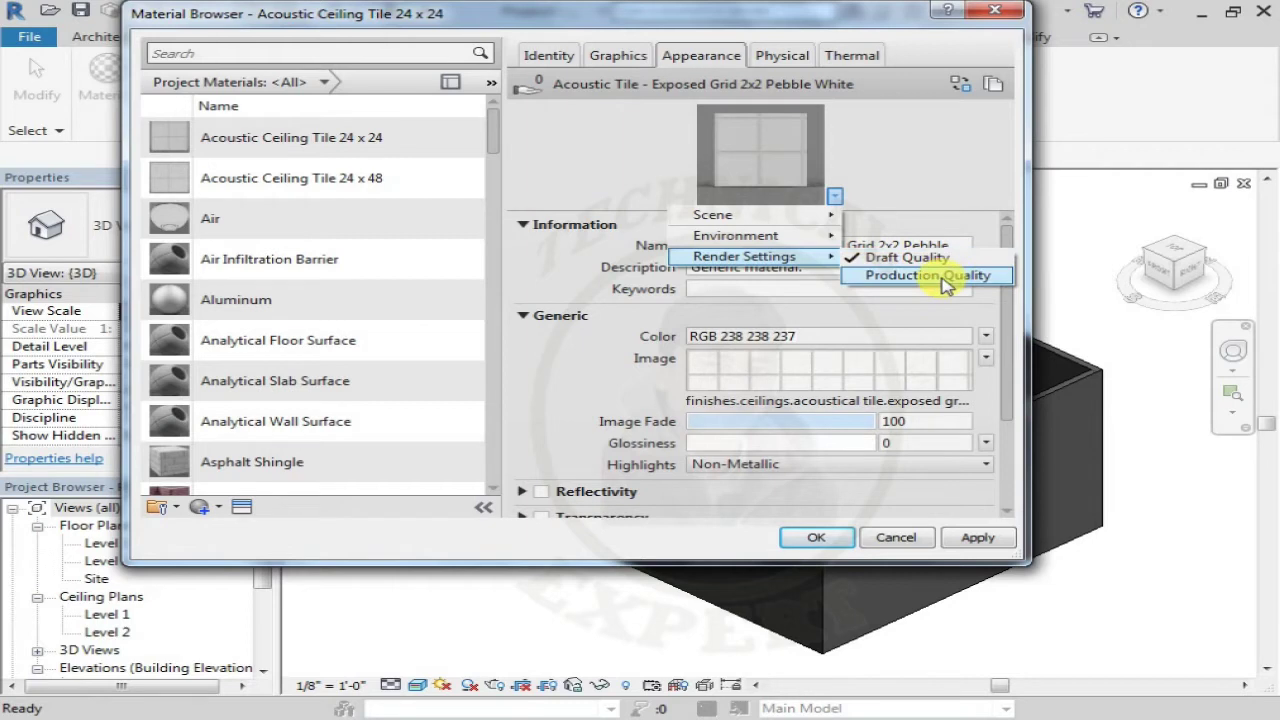
left_click(940, 163)
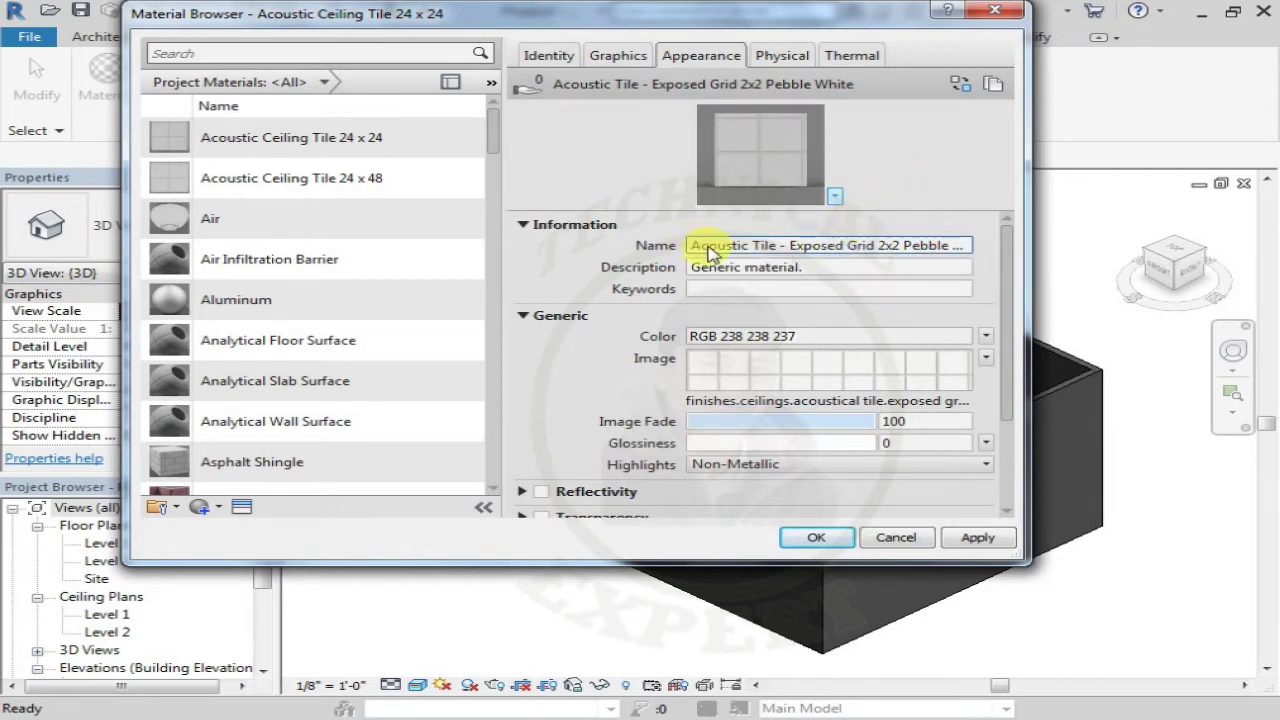
left_click(722, 267)
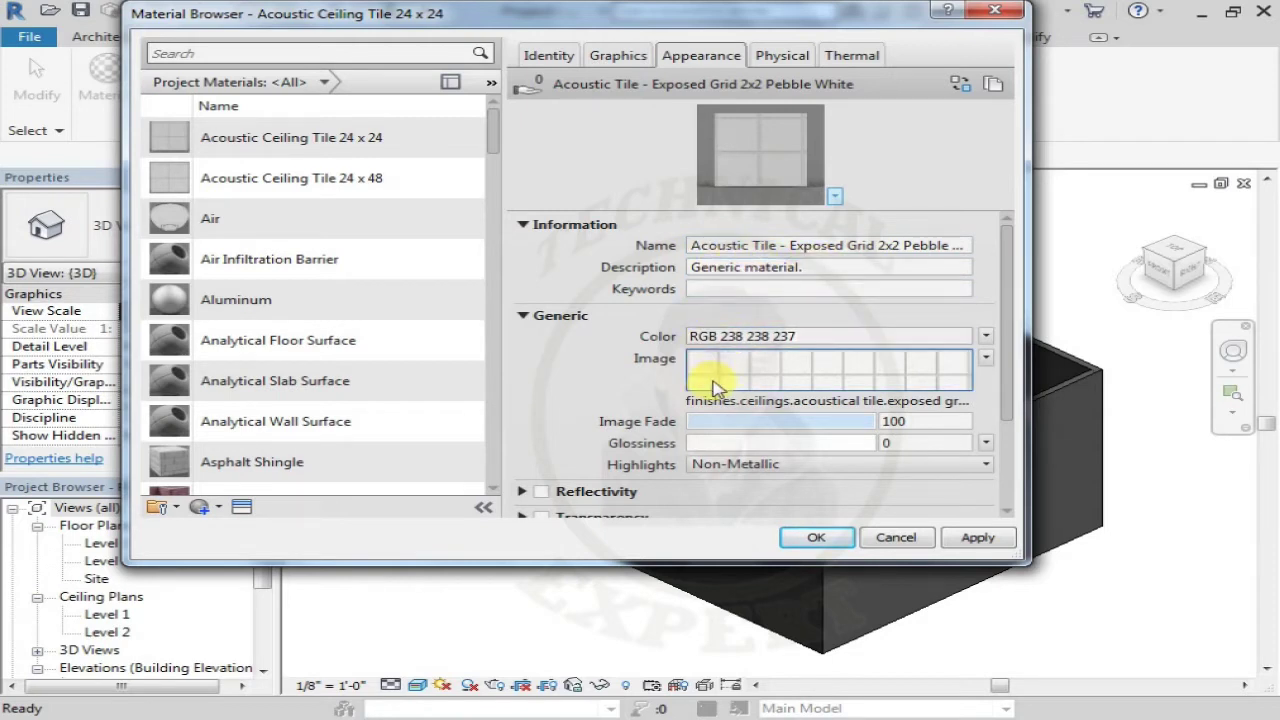
mouse_move(828, 370)
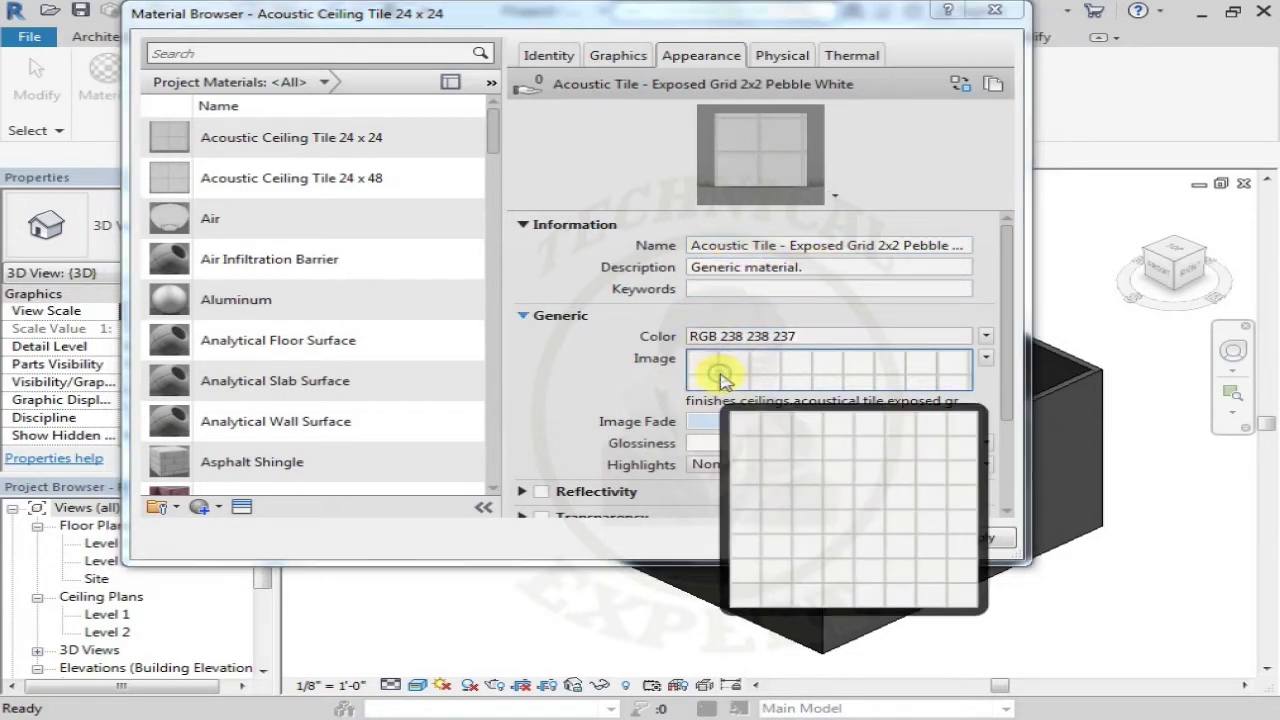
left_click(720, 375)
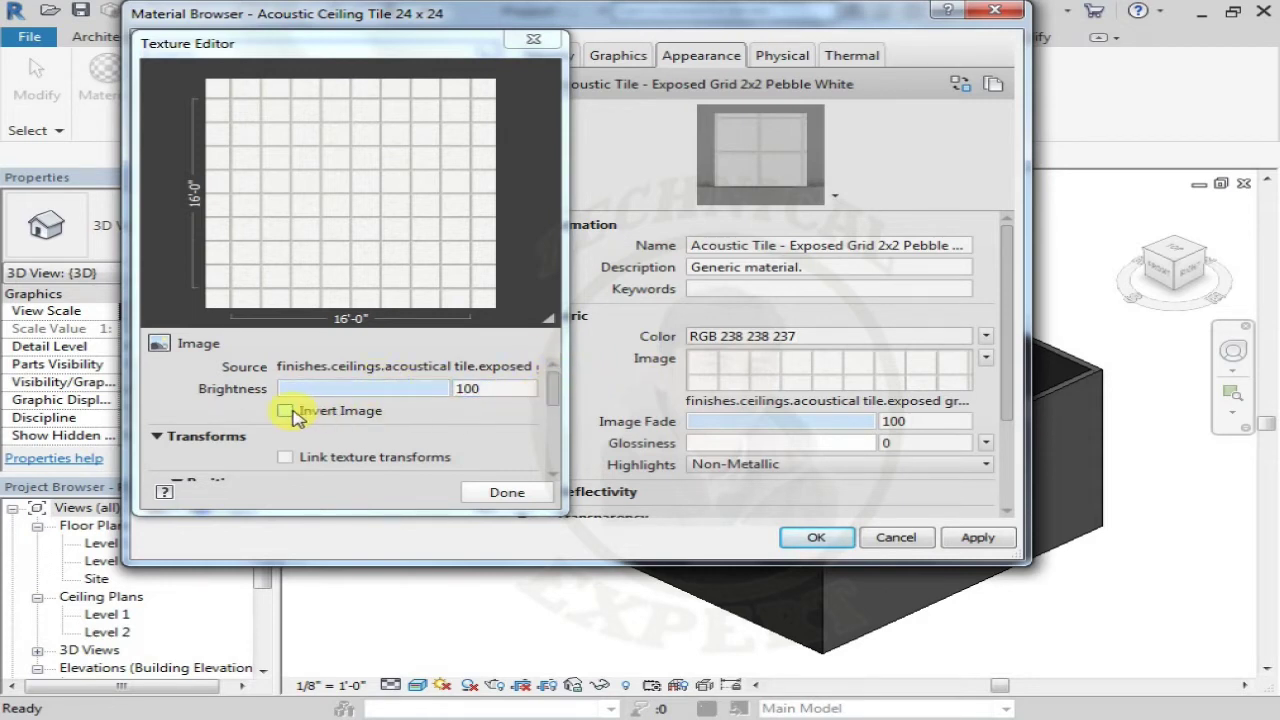
left_click(286, 411)
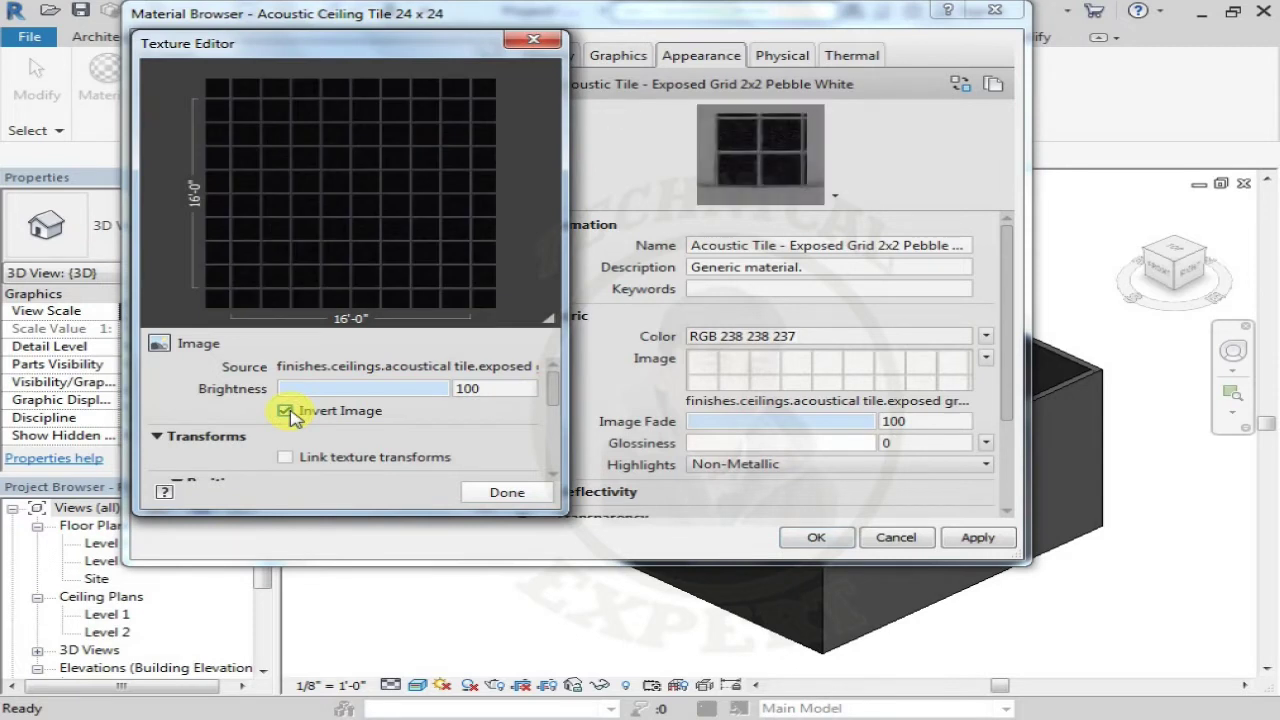
left_click(286, 411)
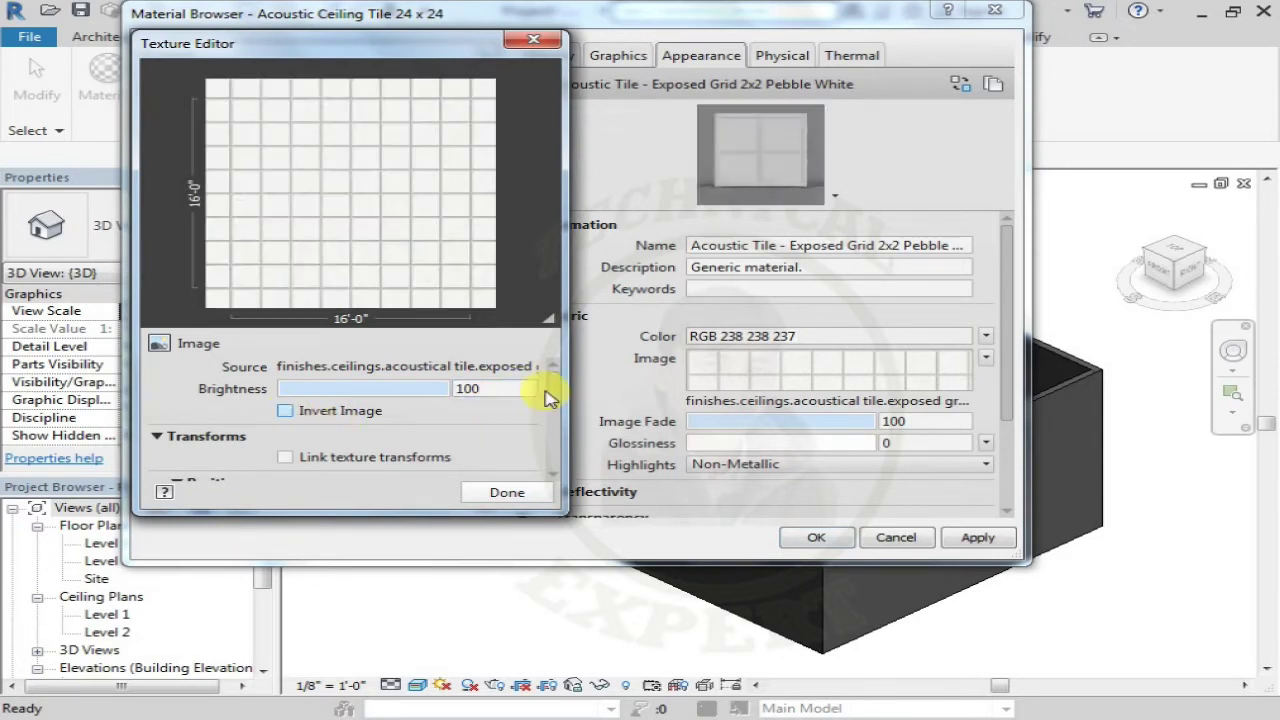
scroll(550, 400, "down", 1)
scroll(550, 400, "down", 2)
scroll(548, 405, "down", 2)
scroll(548, 405, "down", 1)
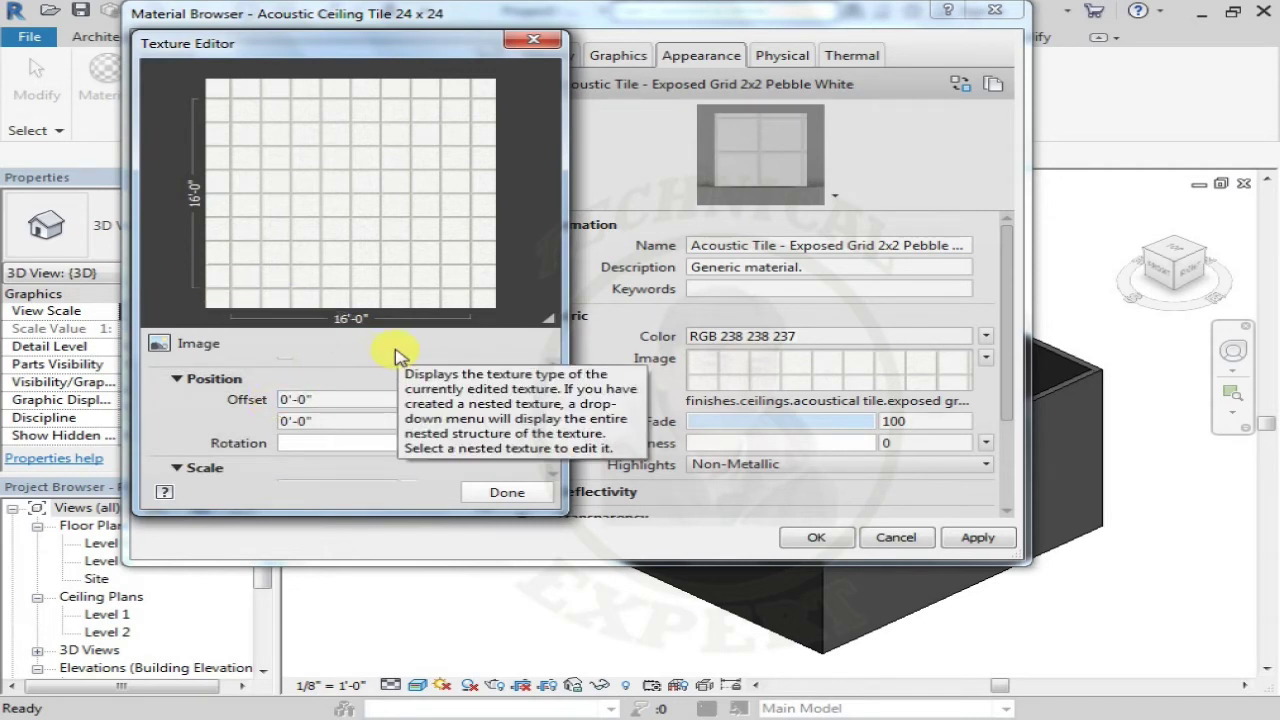
scroll(557, 425, "down", 1)
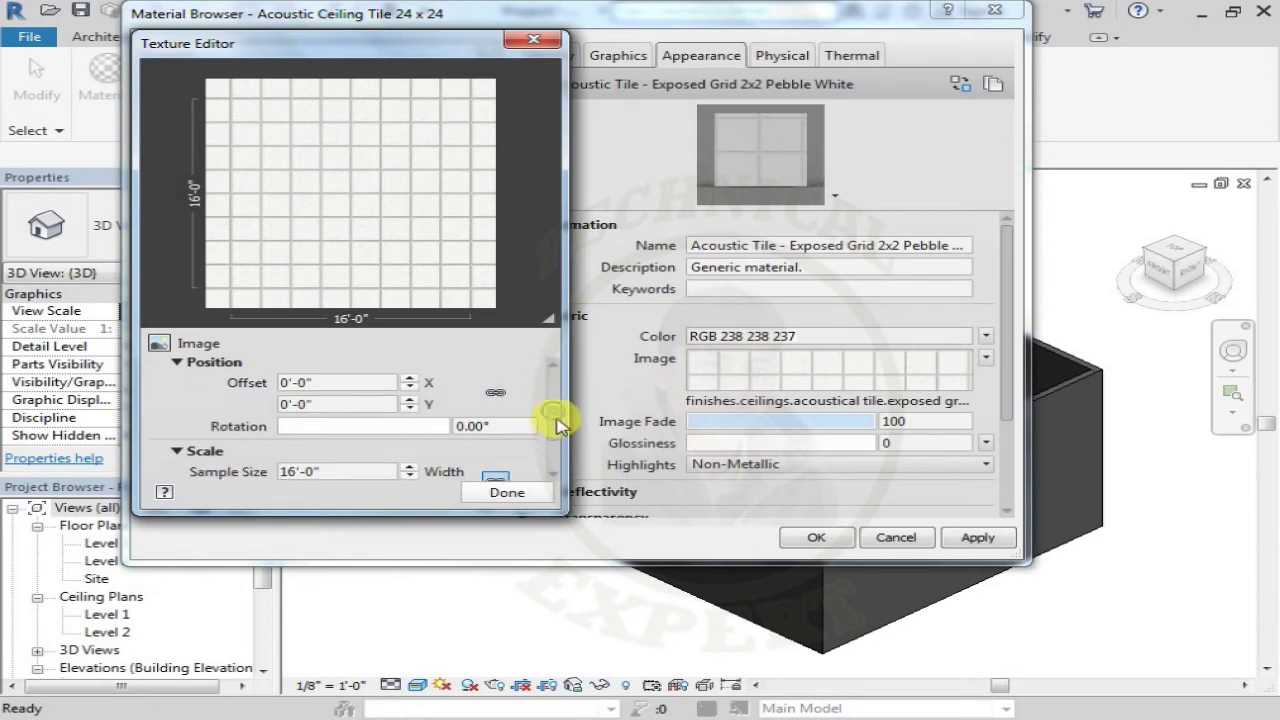
scroll(557, 425, "down", 1)
left_click(428, 409)
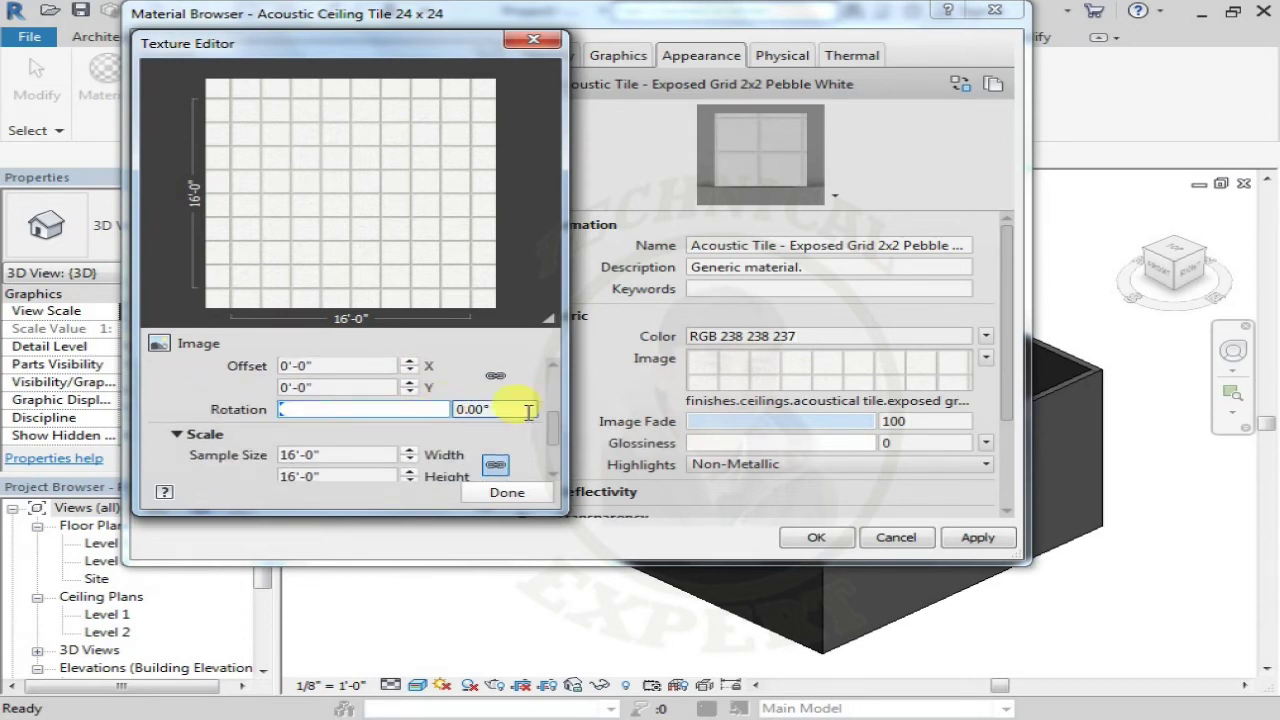
scroll(560, 440, "down", 1)
scroll(560, 440, "down", 2)
left_click(331, 397)
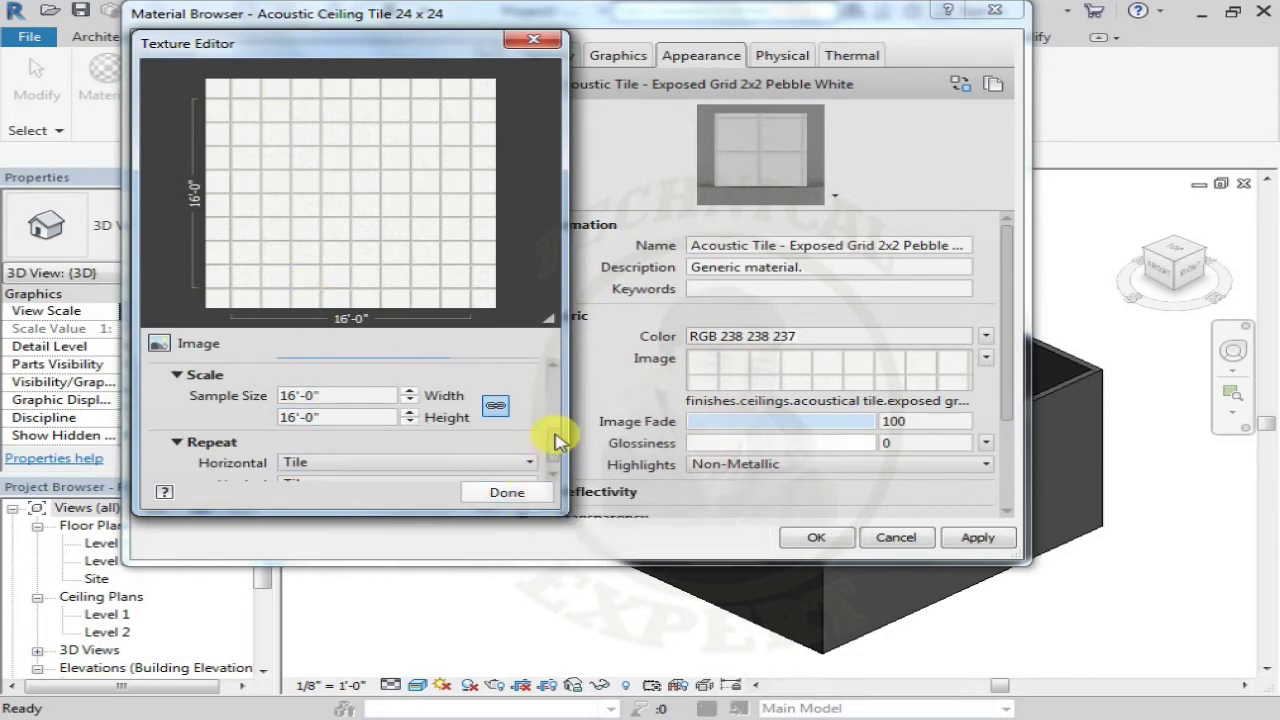
scroll(557, 437, "down", 1)
left_click(413, 450)
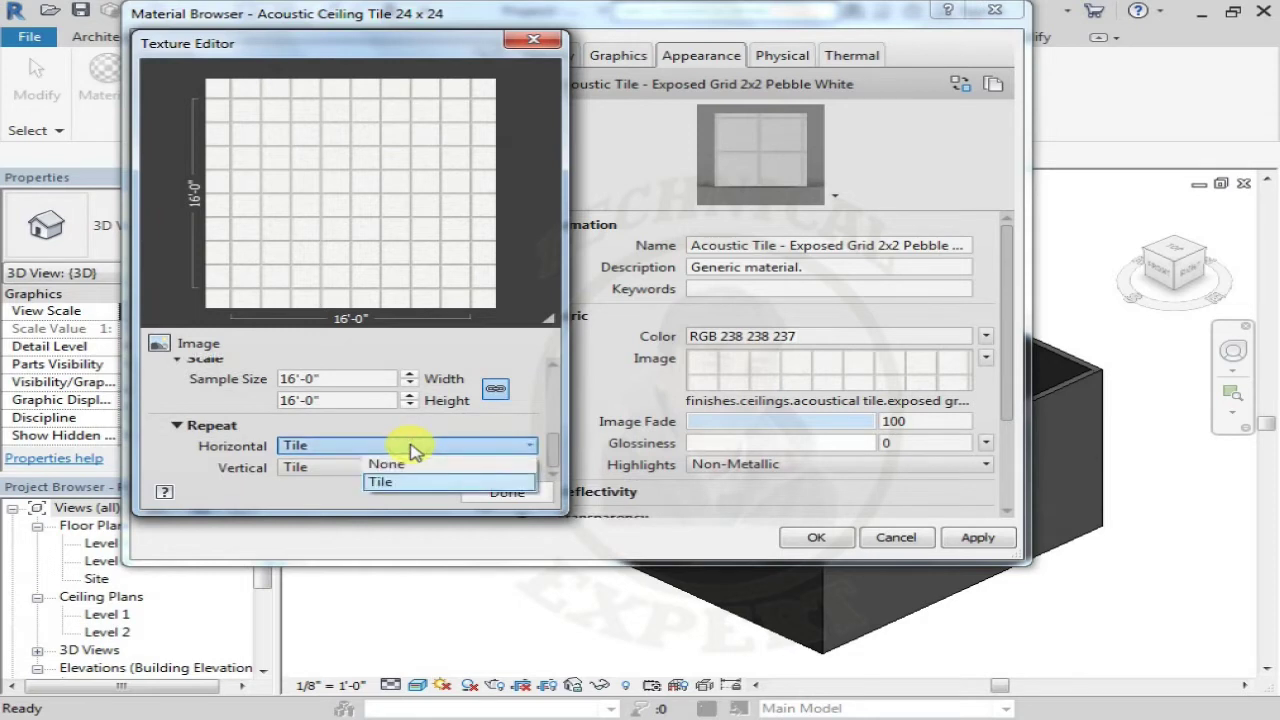
left_click(360, 481)
left_click(288, 478)
left_click(364, 487)
left_click(337, 446)
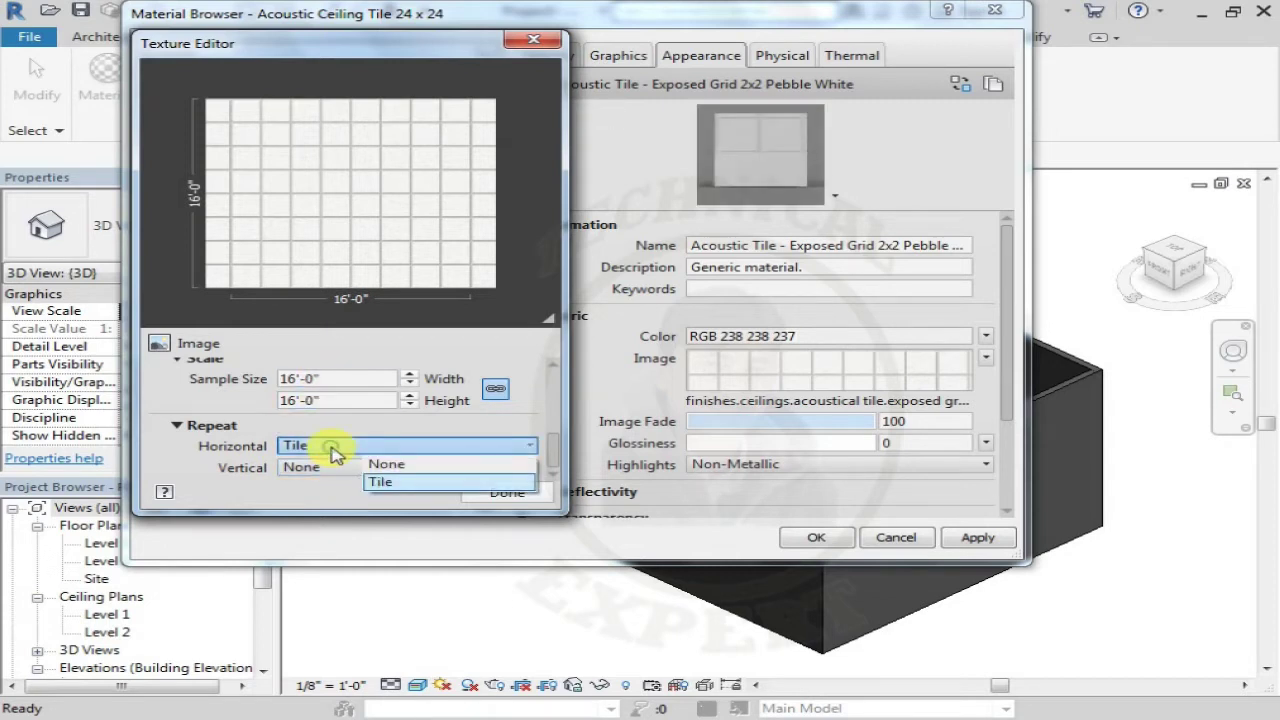
left_click(368, 461)
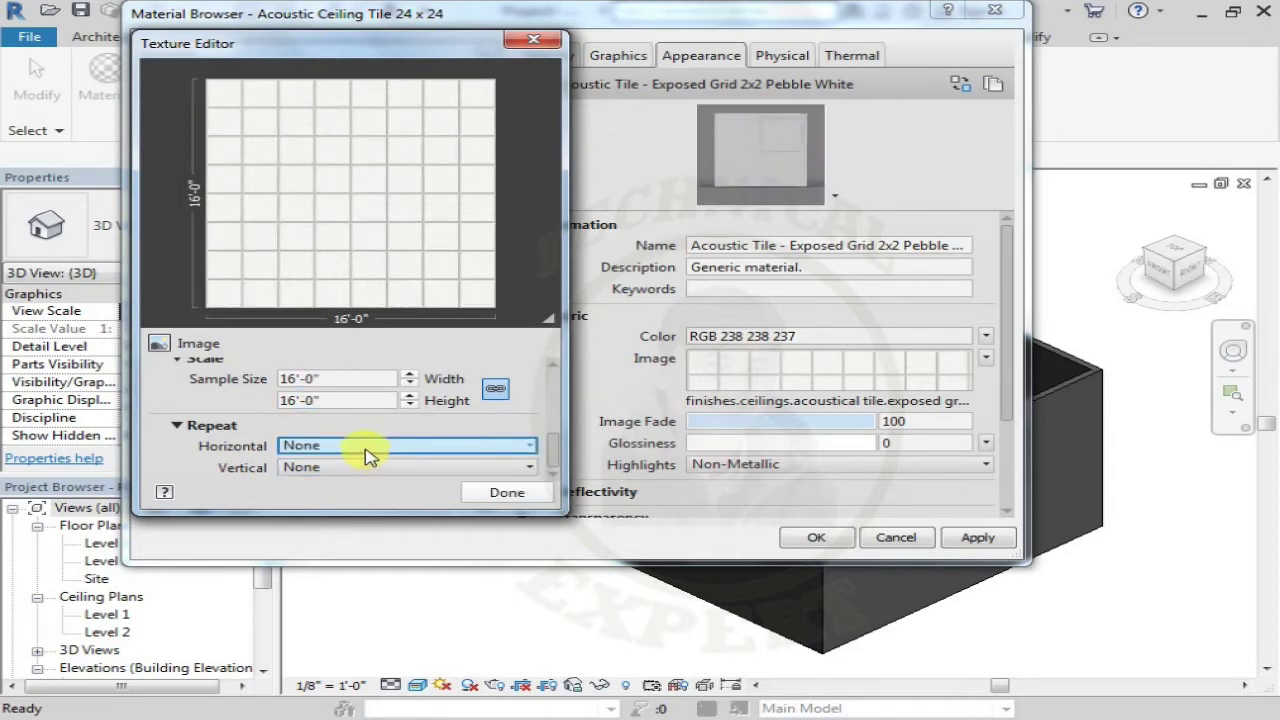
left_click(368, 455)
left_click(370, 481)
left_click(364, 468)
left_click(376, 502)
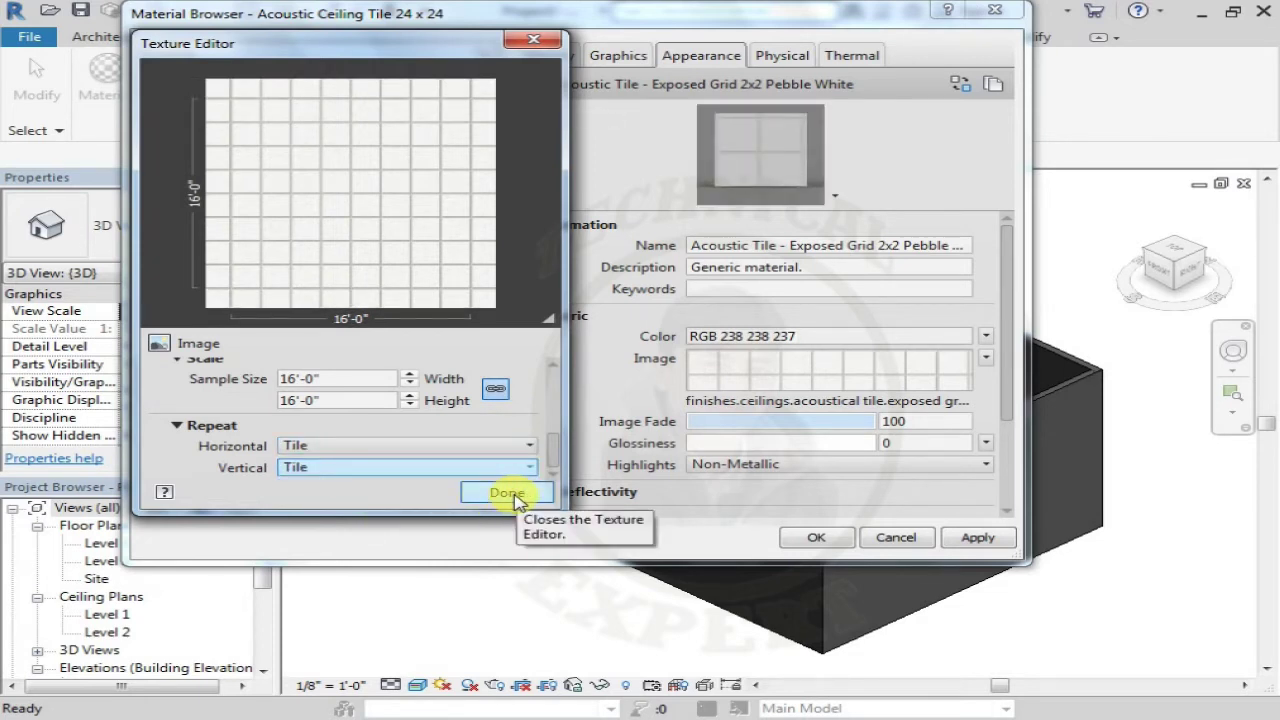
left_click(496, 390)
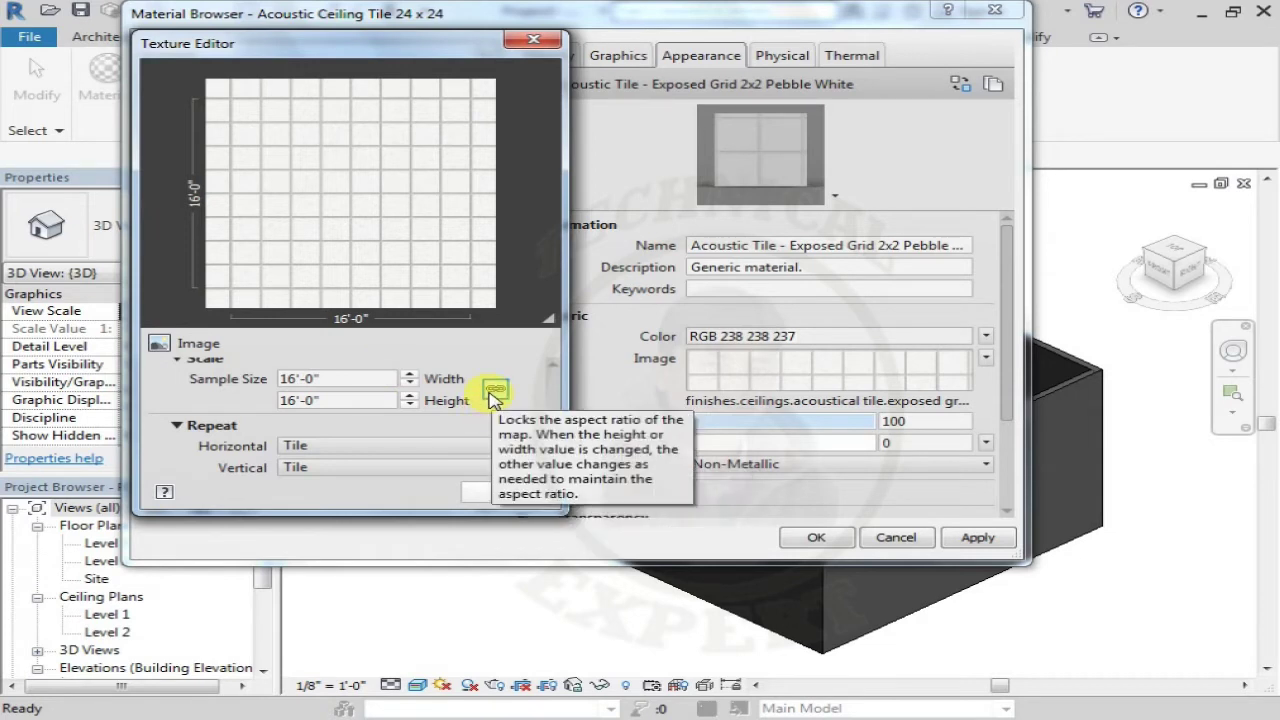
scroll(534, 428, "up", 3)
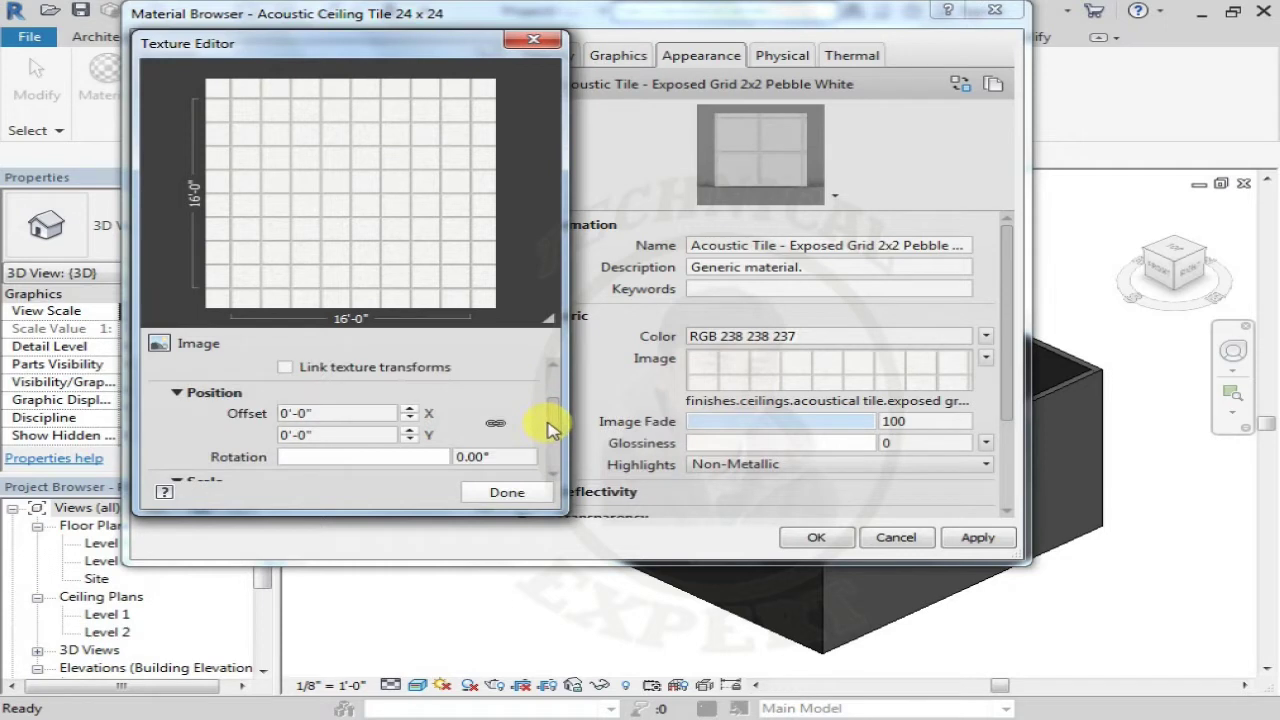
scroll(551, 423, "up", 3)
scroll(557, 400, "up", 1)
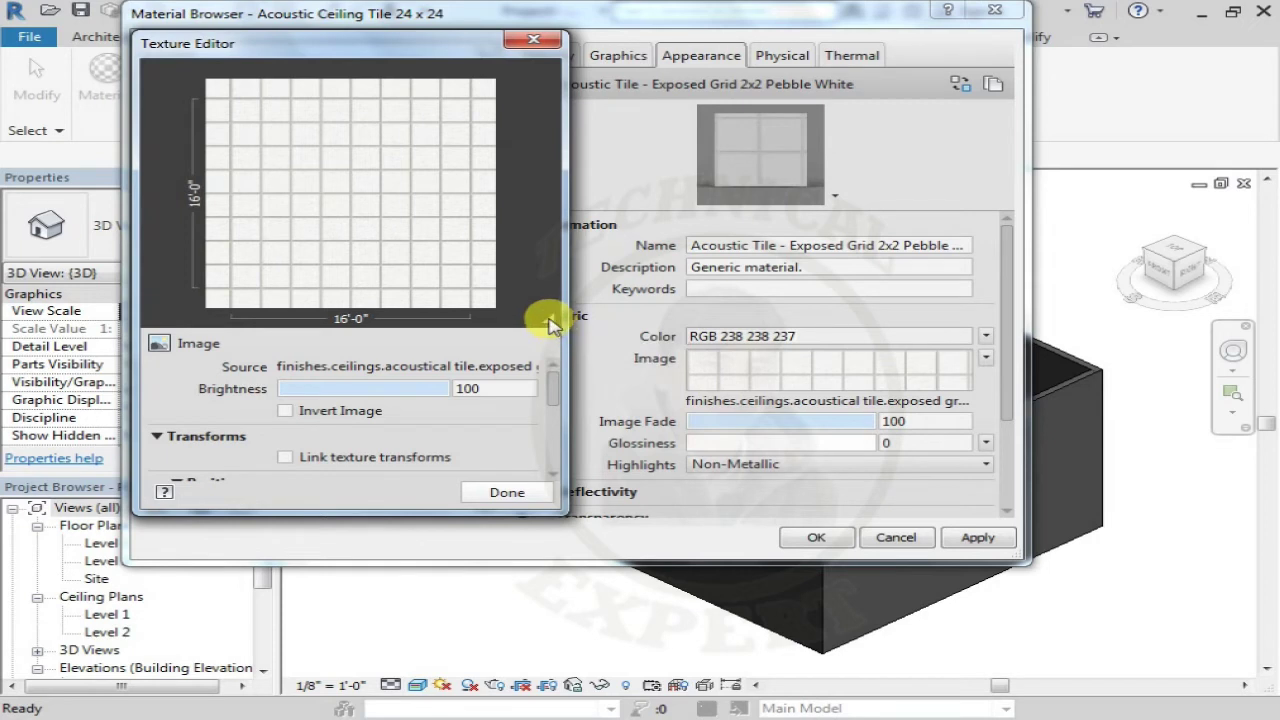
left_click_drag(551, 325, 552, 327)
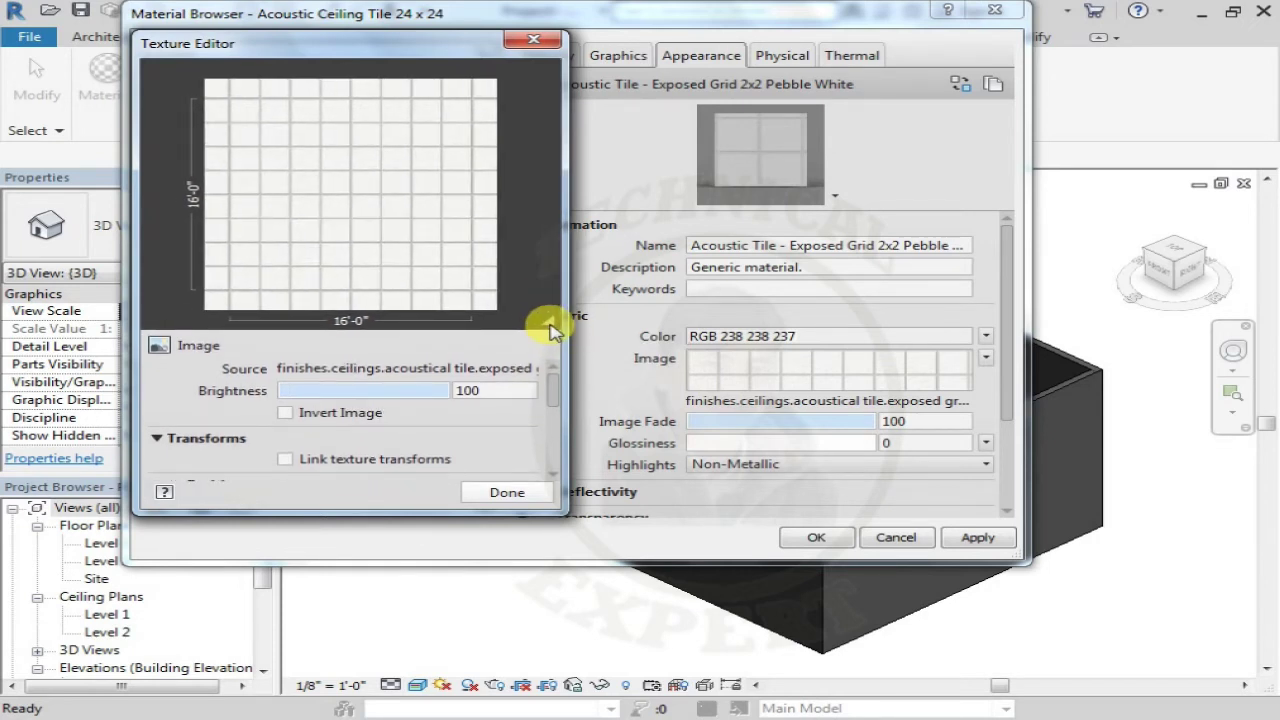
left_click(478, 495)
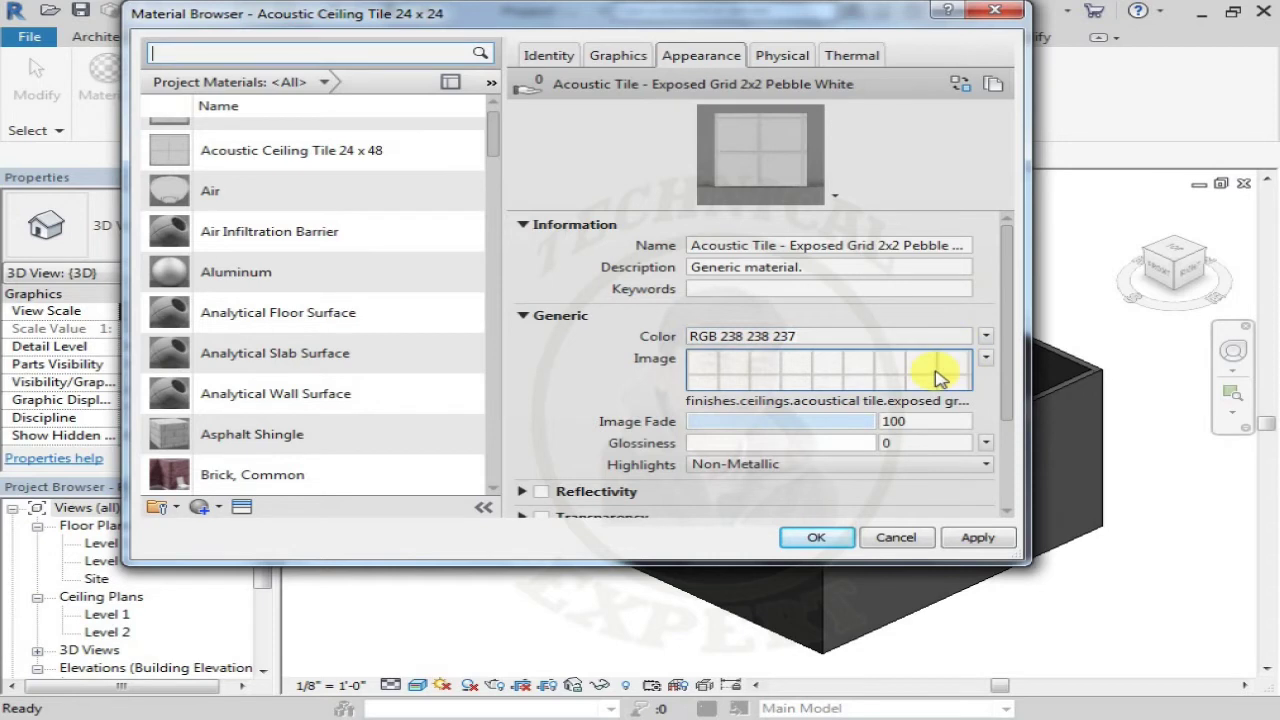
Step: Keep highlights Non-Metallic and enable Bump, bringing up the image file chooser
left_click_drag(1004, 330, 1010, 375)
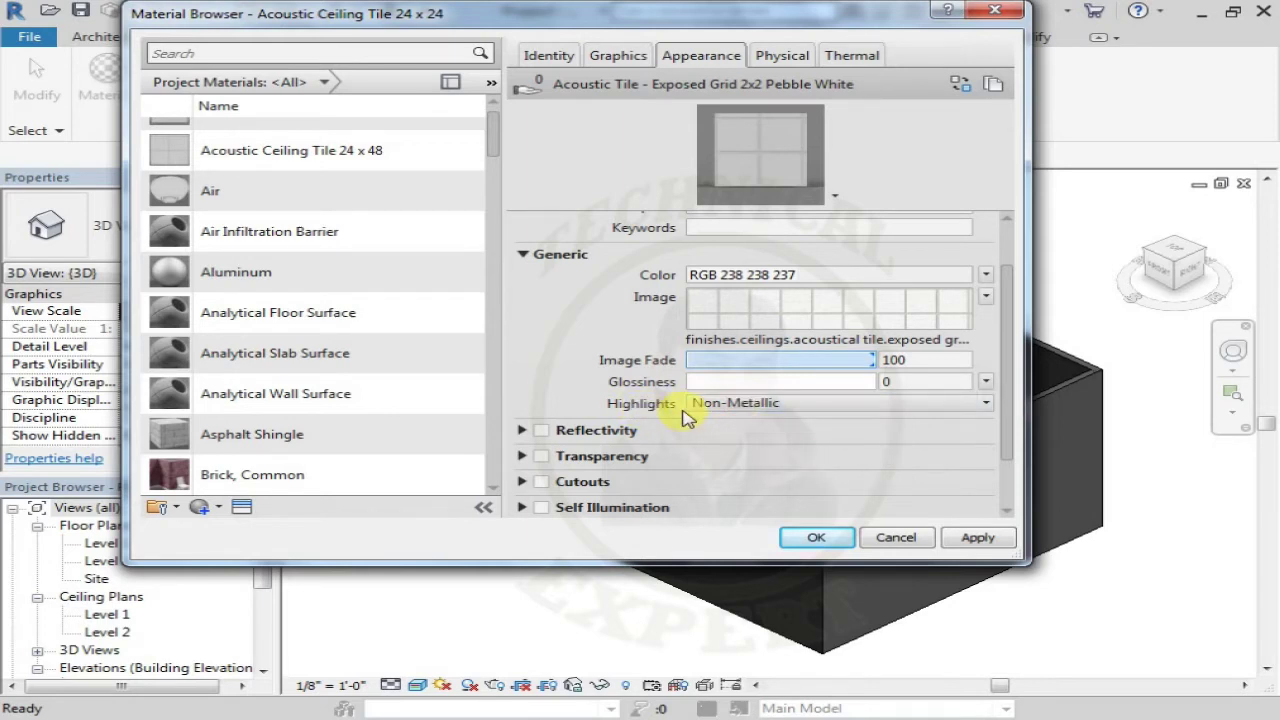
left_click(766, 408)
left_click(505, 385)
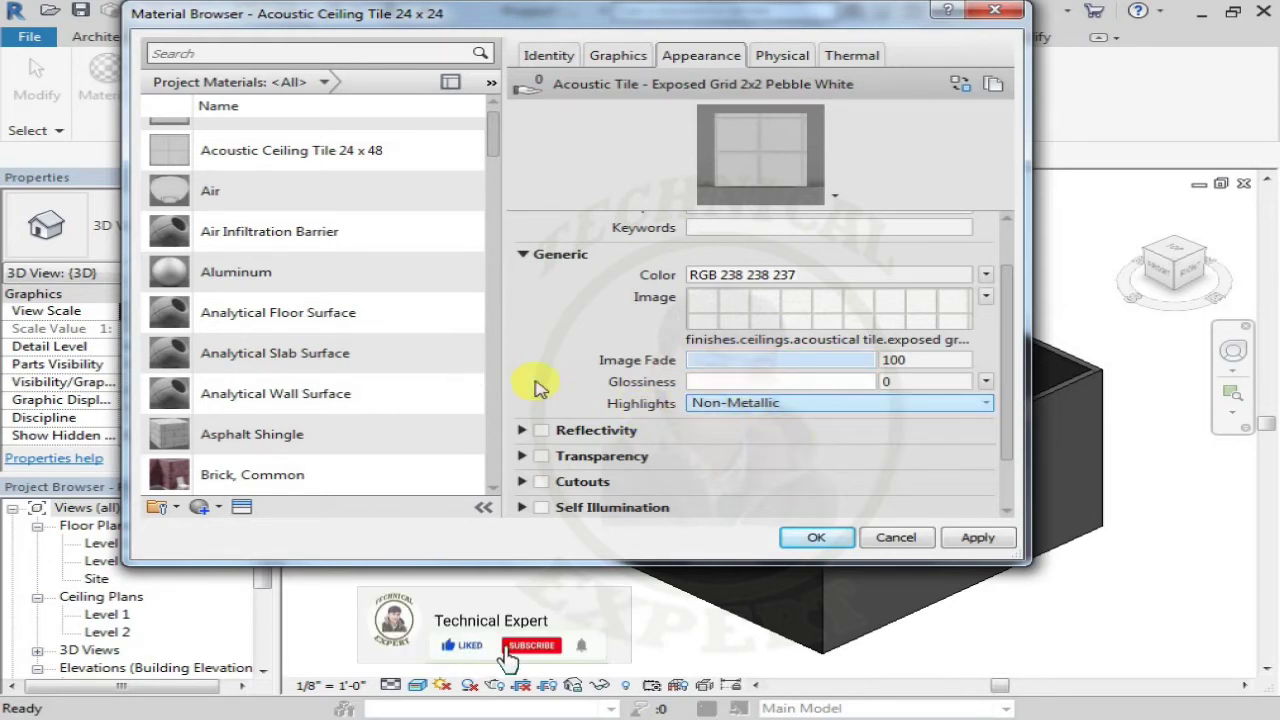
left_click_drag(1006, 434, 1006, 472)
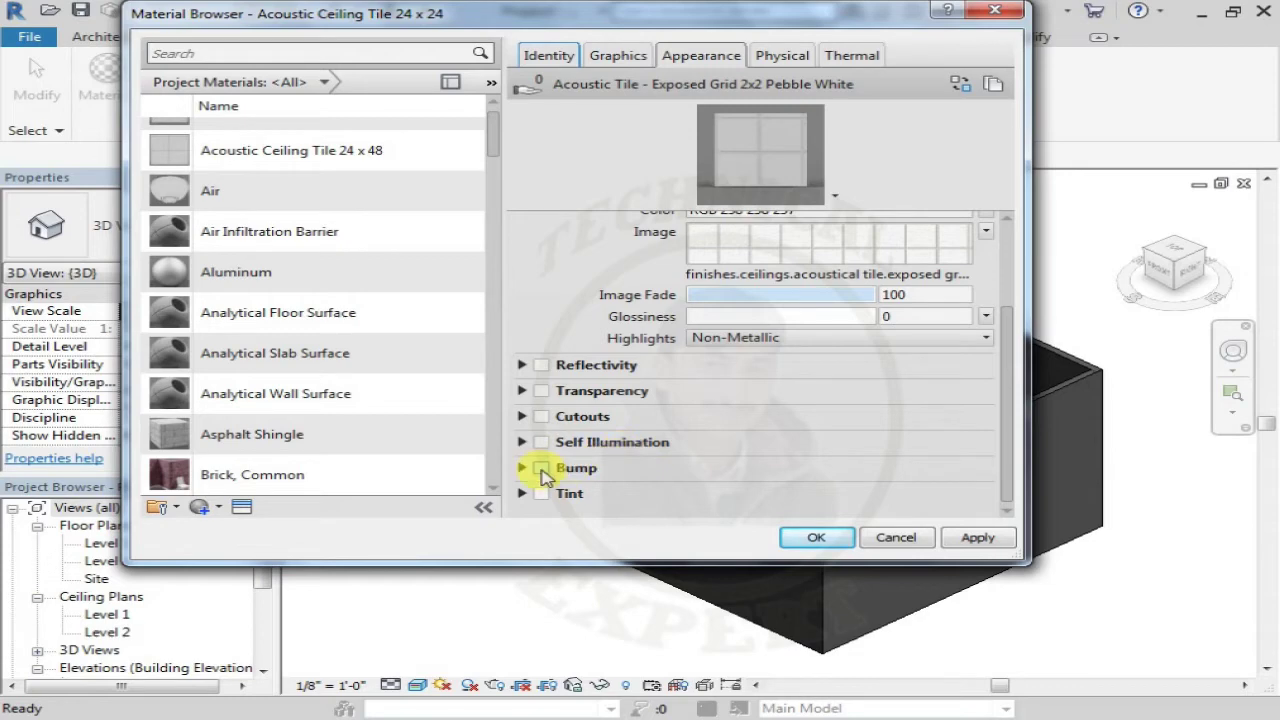
left_click(541, 468)
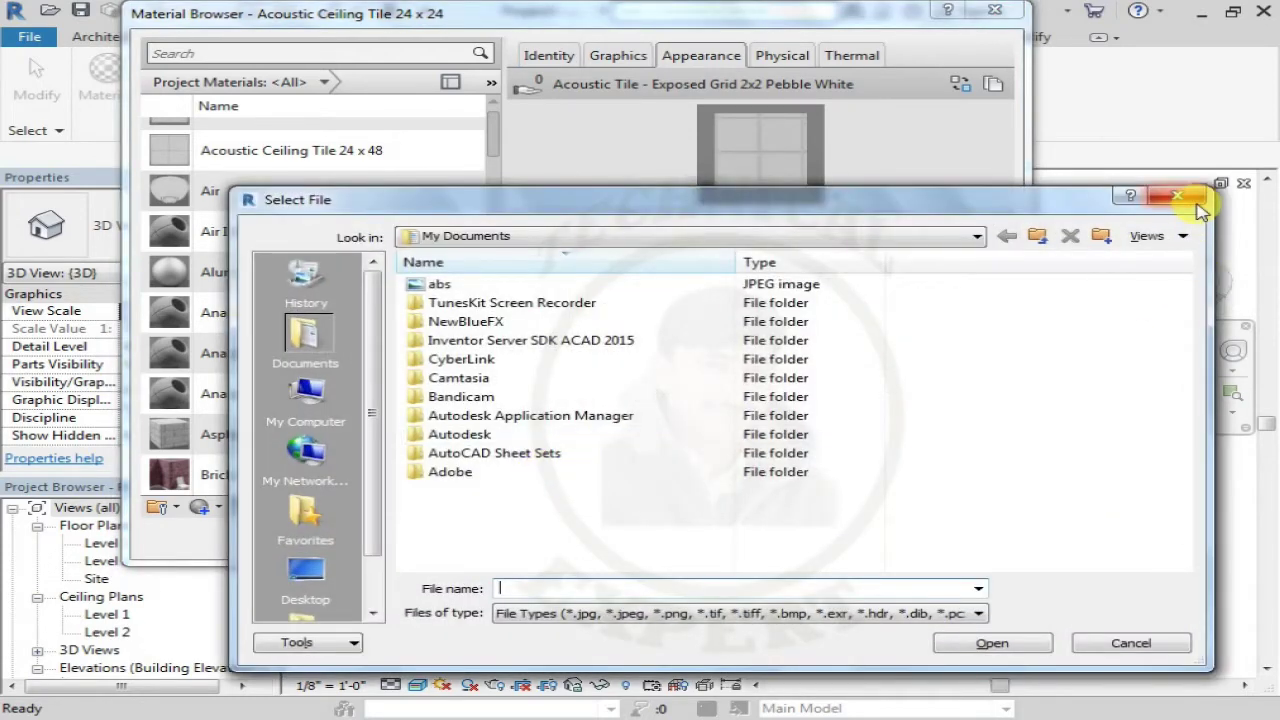
Step: Load abs.jpg as the bump image and close the bump texture editor
left_click(1194, 200)
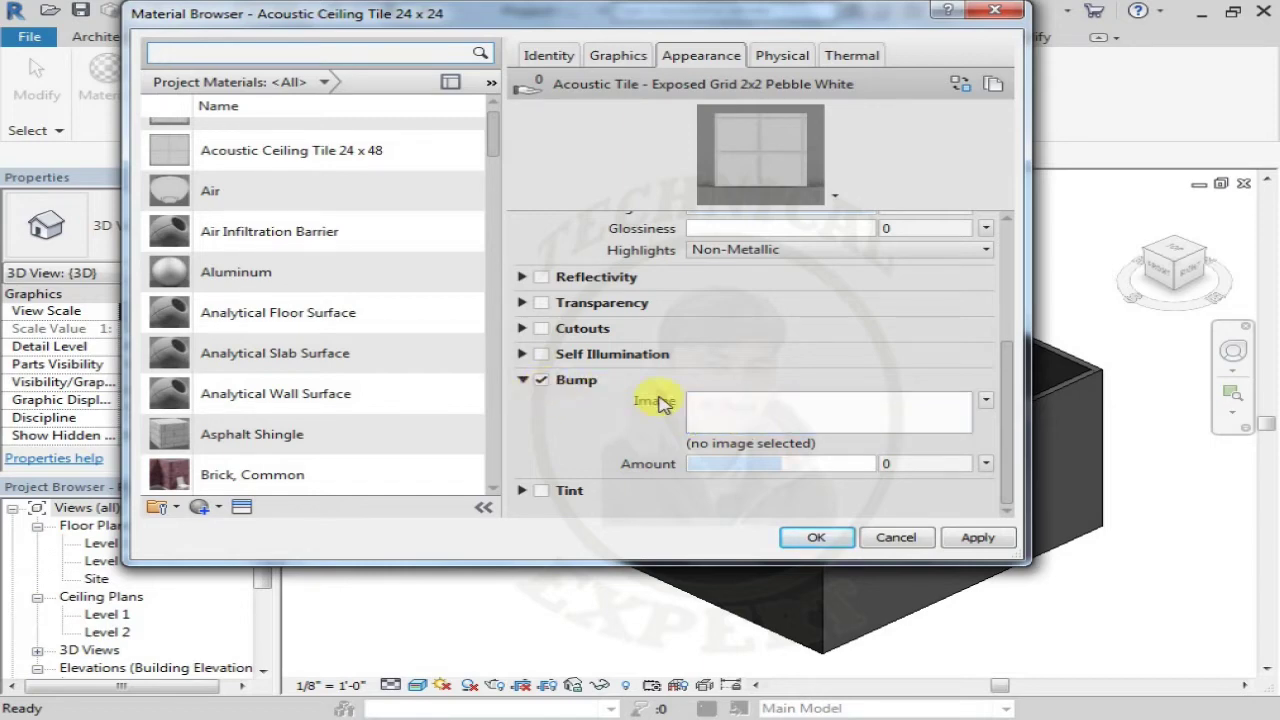
left_click(735, 415)
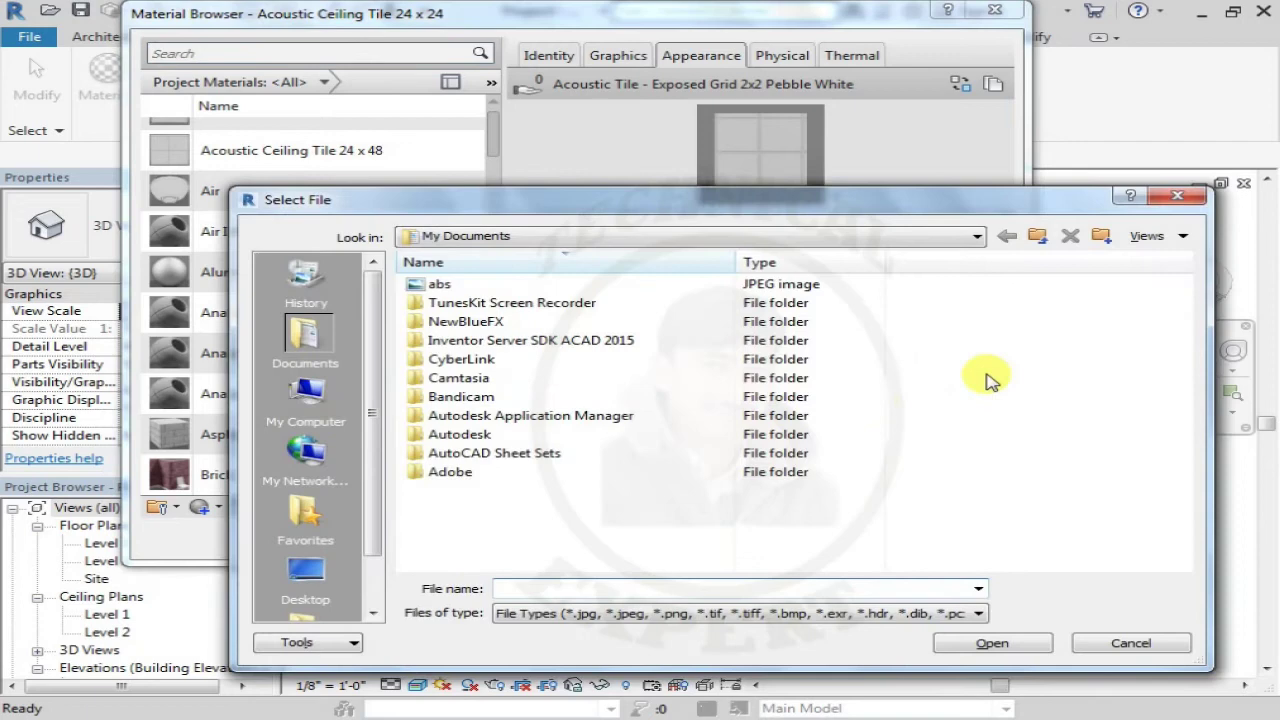
left_click(446, 286)
double_click(446, 286)
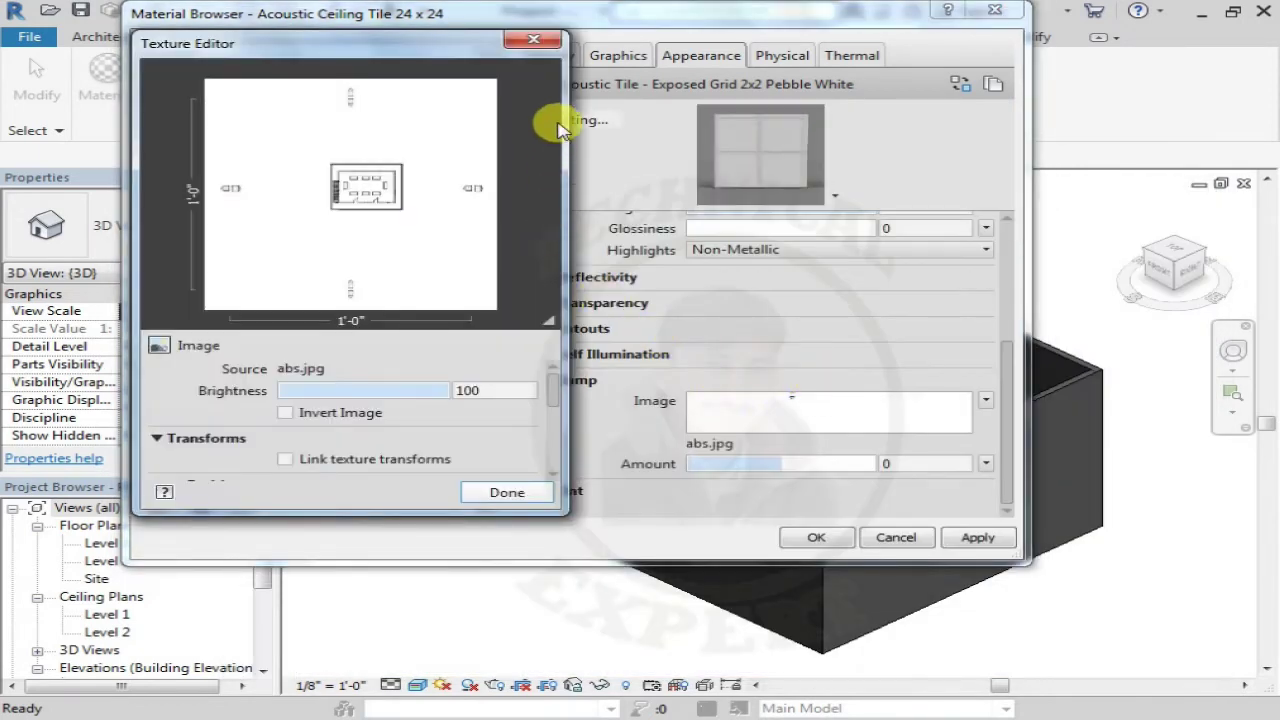
left_click(535, 44)
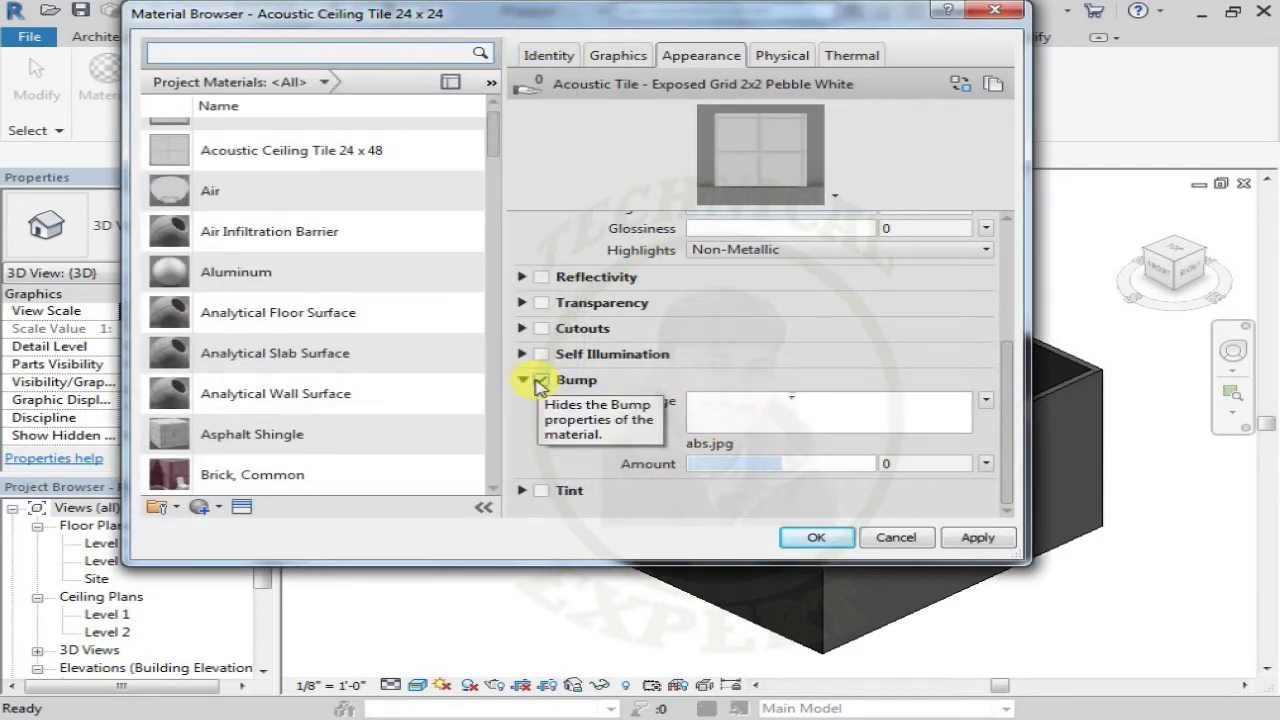
Step: Try tint without changing its colour, then turn off both tint and bump
left_click(541, 380)
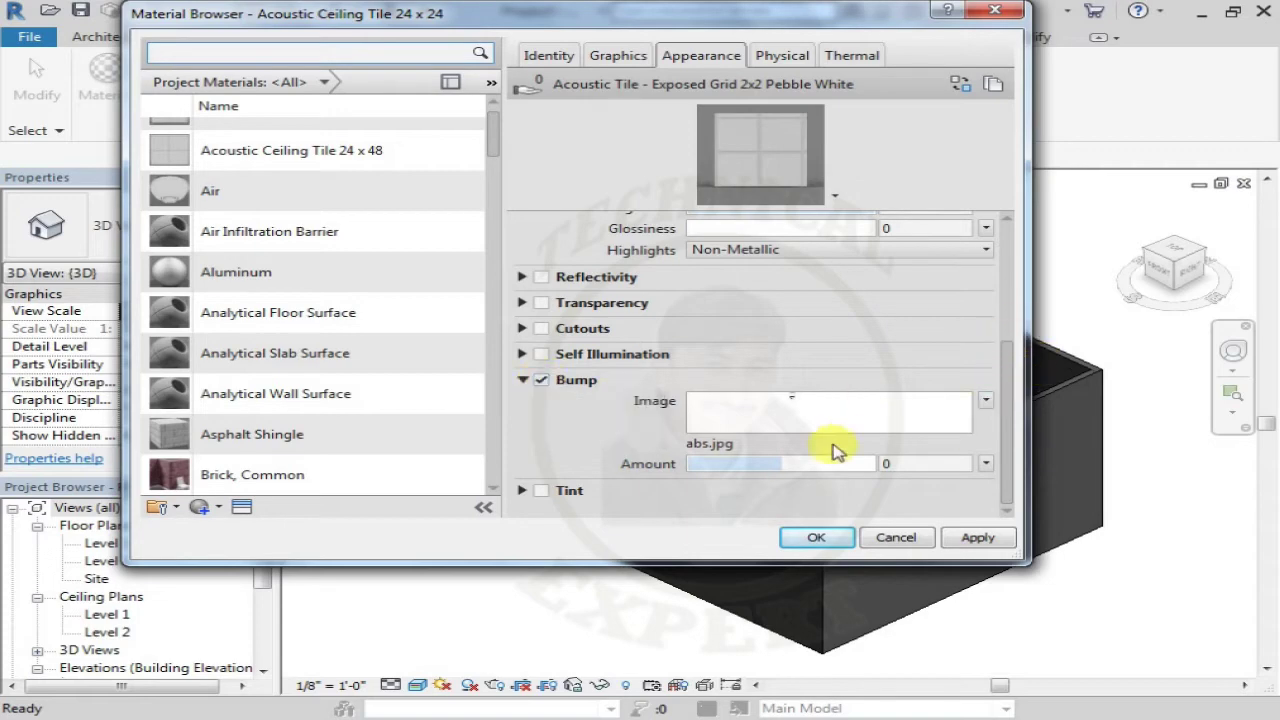
left_click(540, 491)
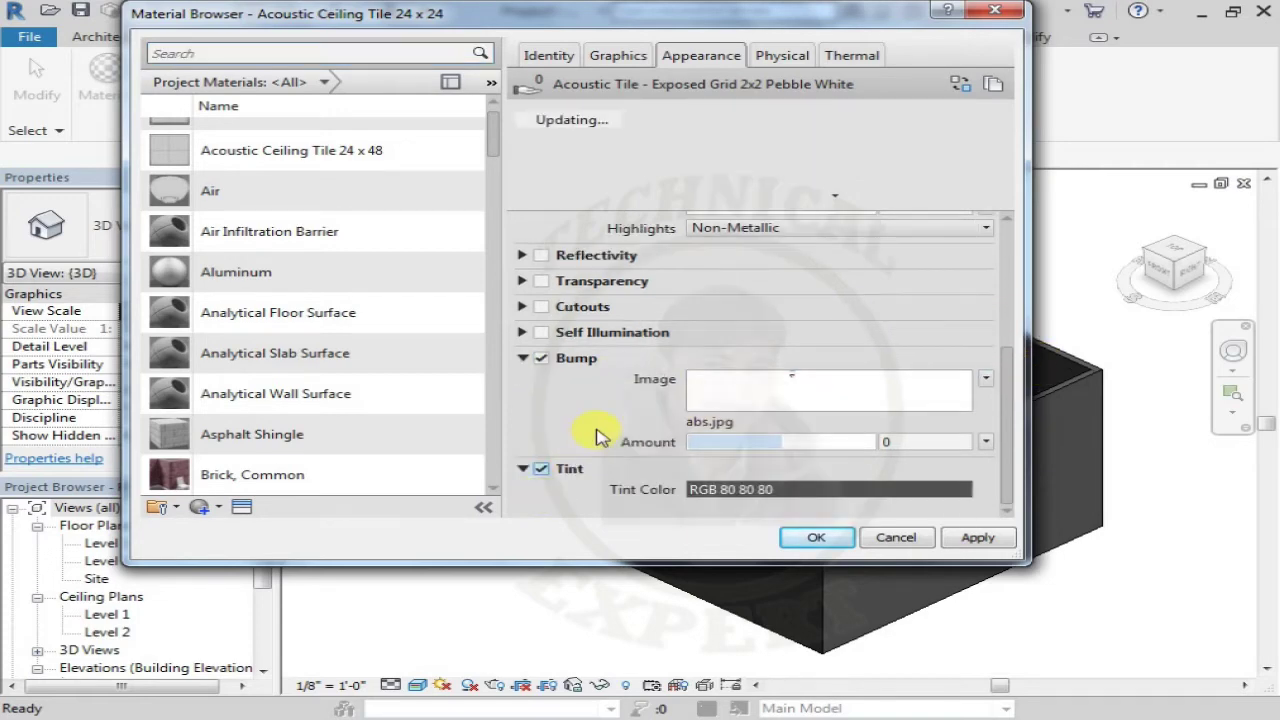
left_click(783, 492)
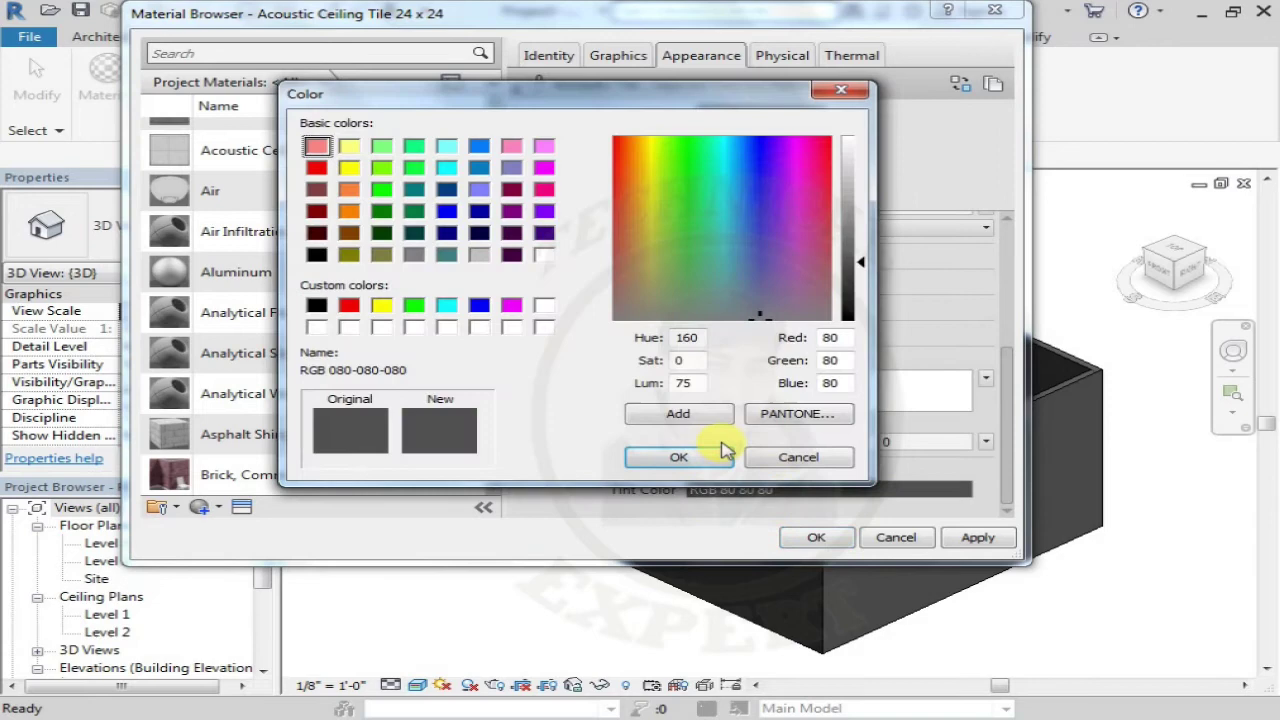
left_click(810, 457)
left_click(540, 469)
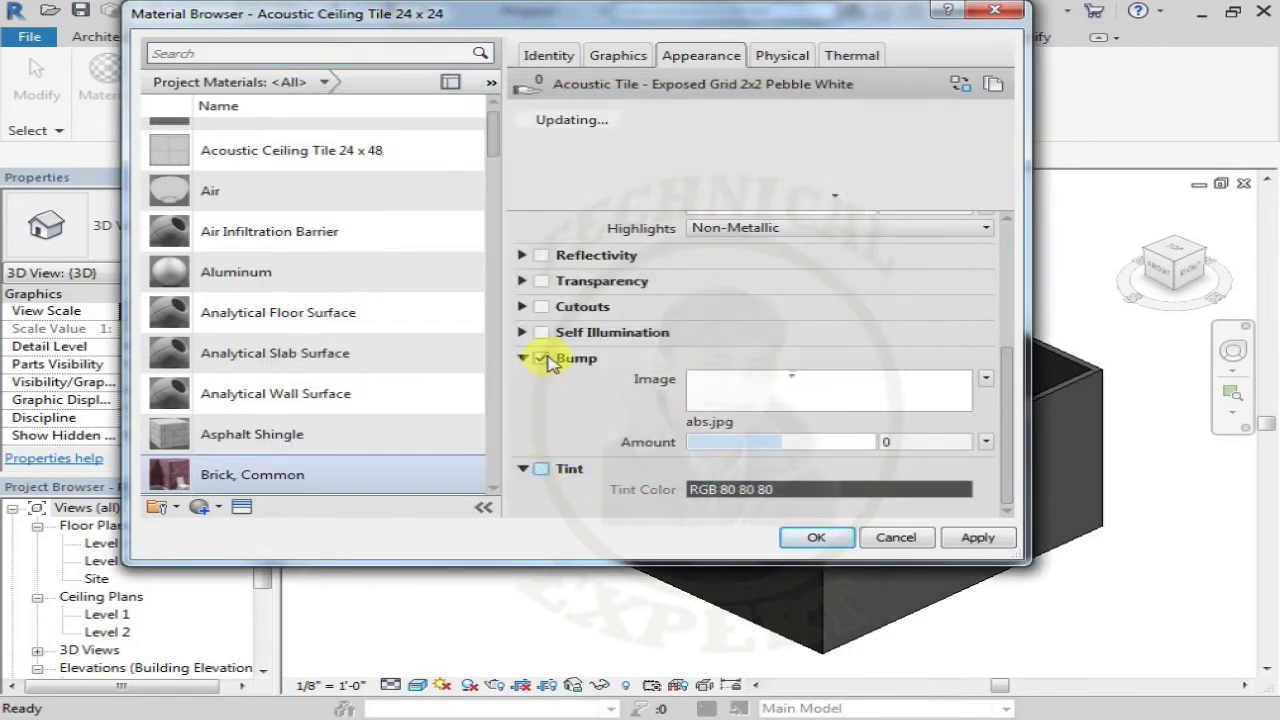
left_click(541, 358)
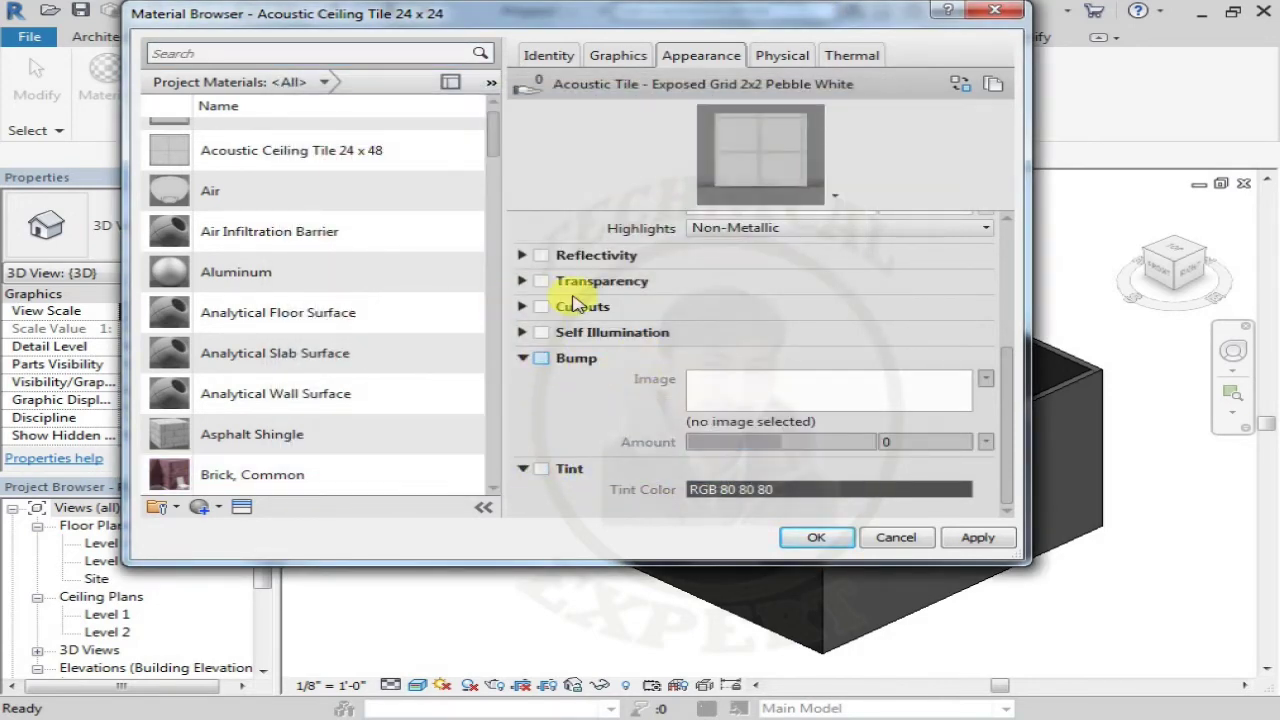
scroll(757, 343, "up", 2)
scroll(757, 343, "up", 3)
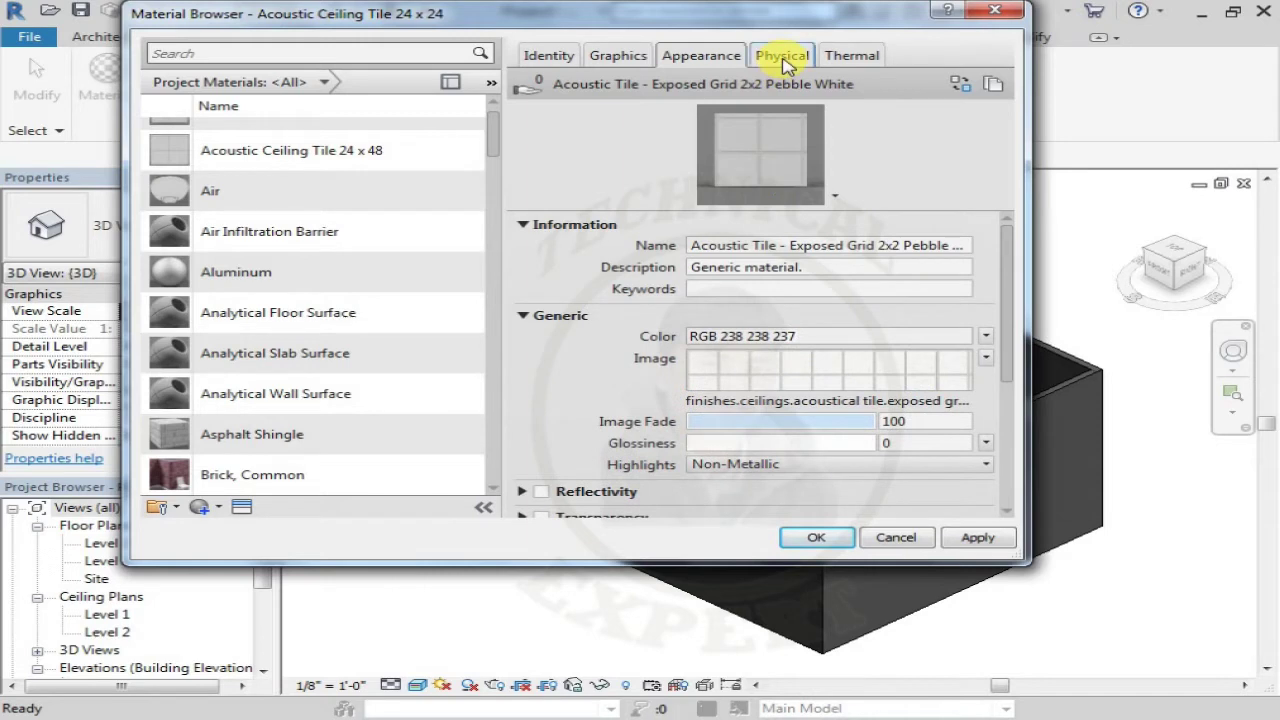
Step: Check density on the Physical tab, then view the Acoustic Tile thermal asset's conductivity and specific heat
left_click(783, 58)
left_click(672, 155)
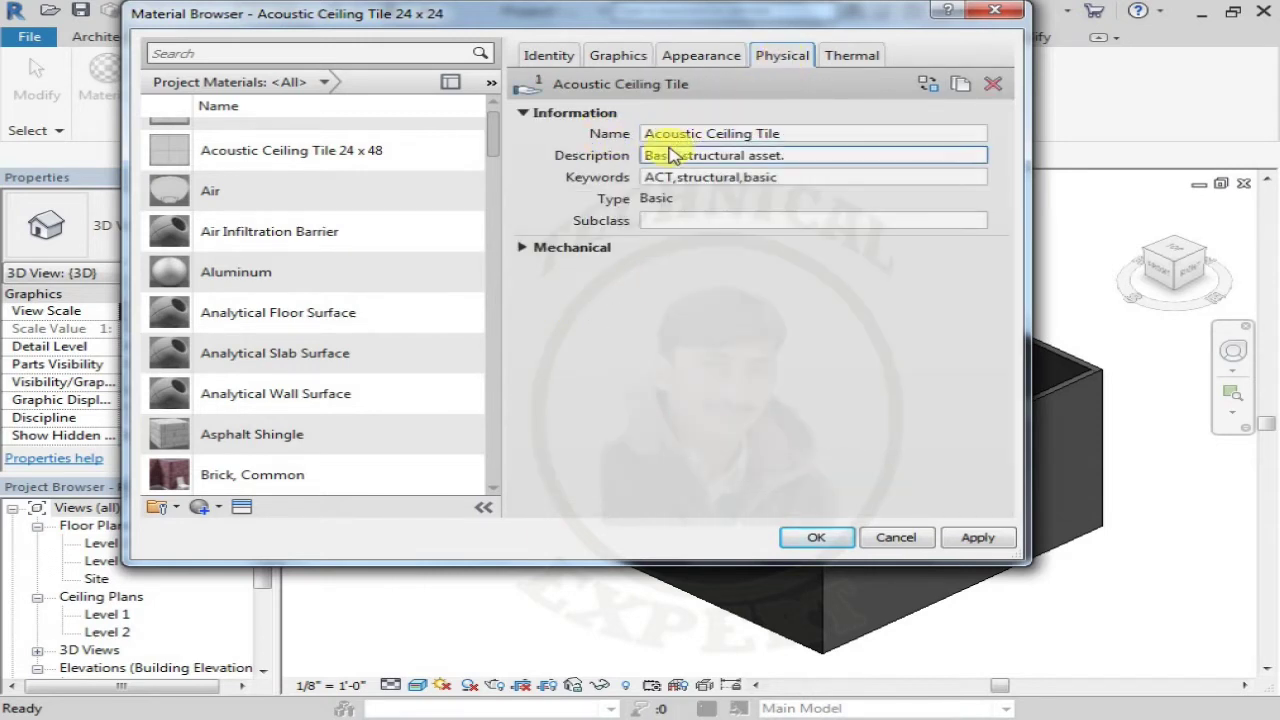
left_click(722, 180)
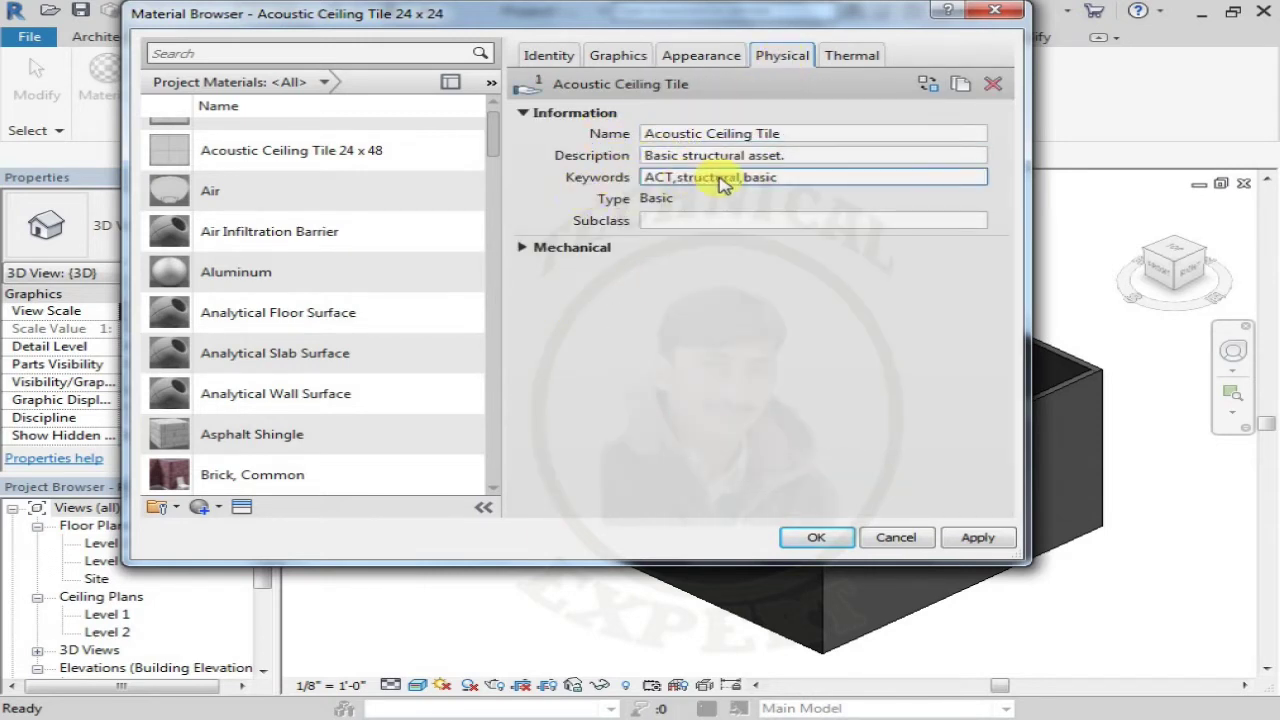
left_click(524, 247)
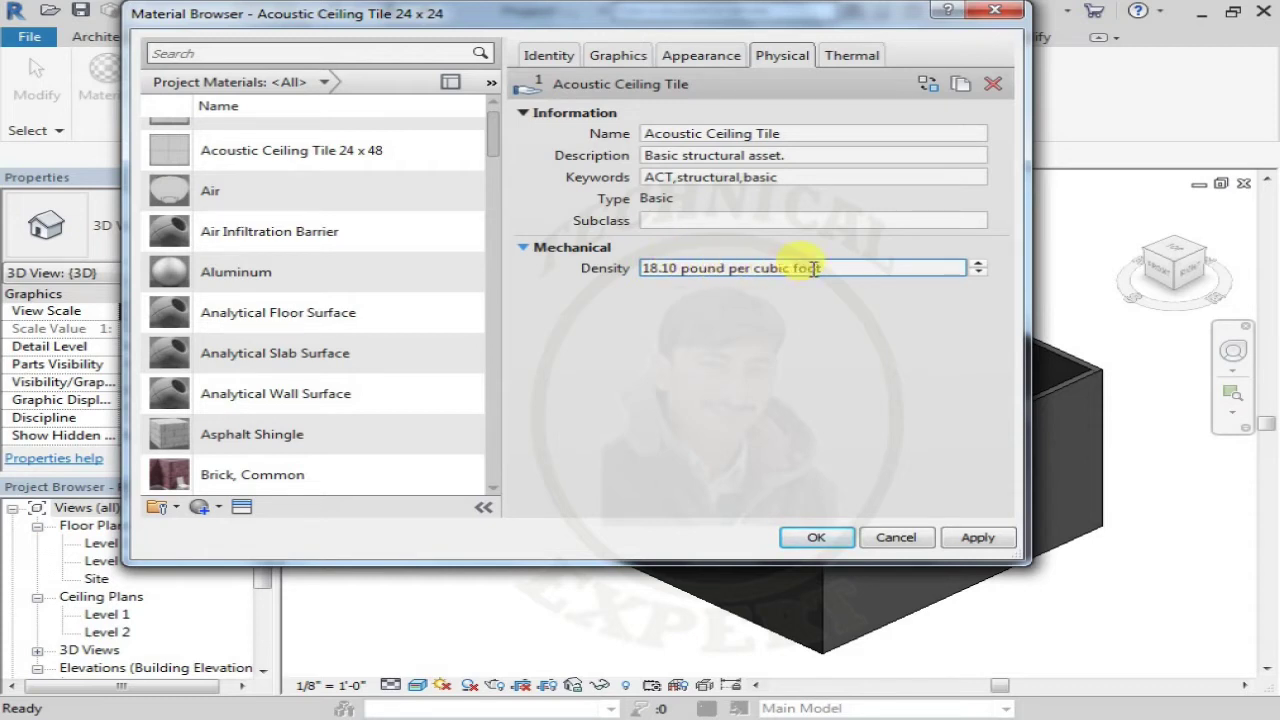
left_click(858, 58)
left_click(785, 134)
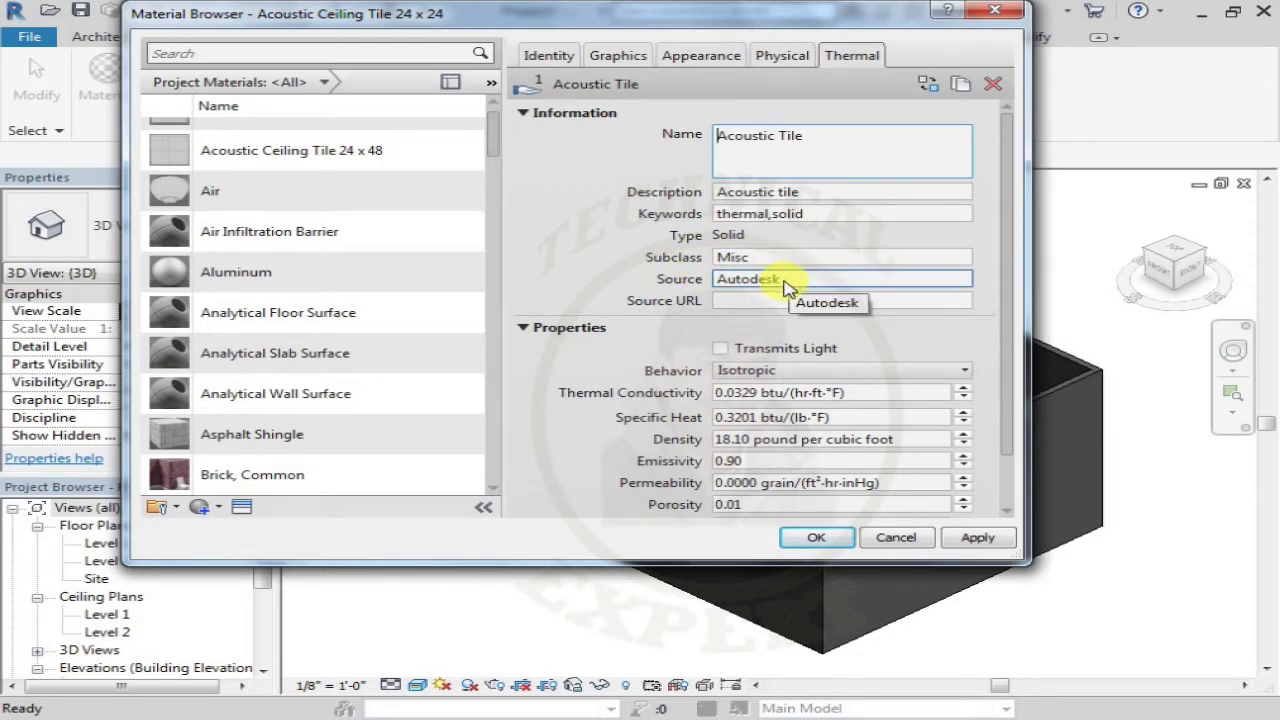
scroll(785, 288, "down", 2)
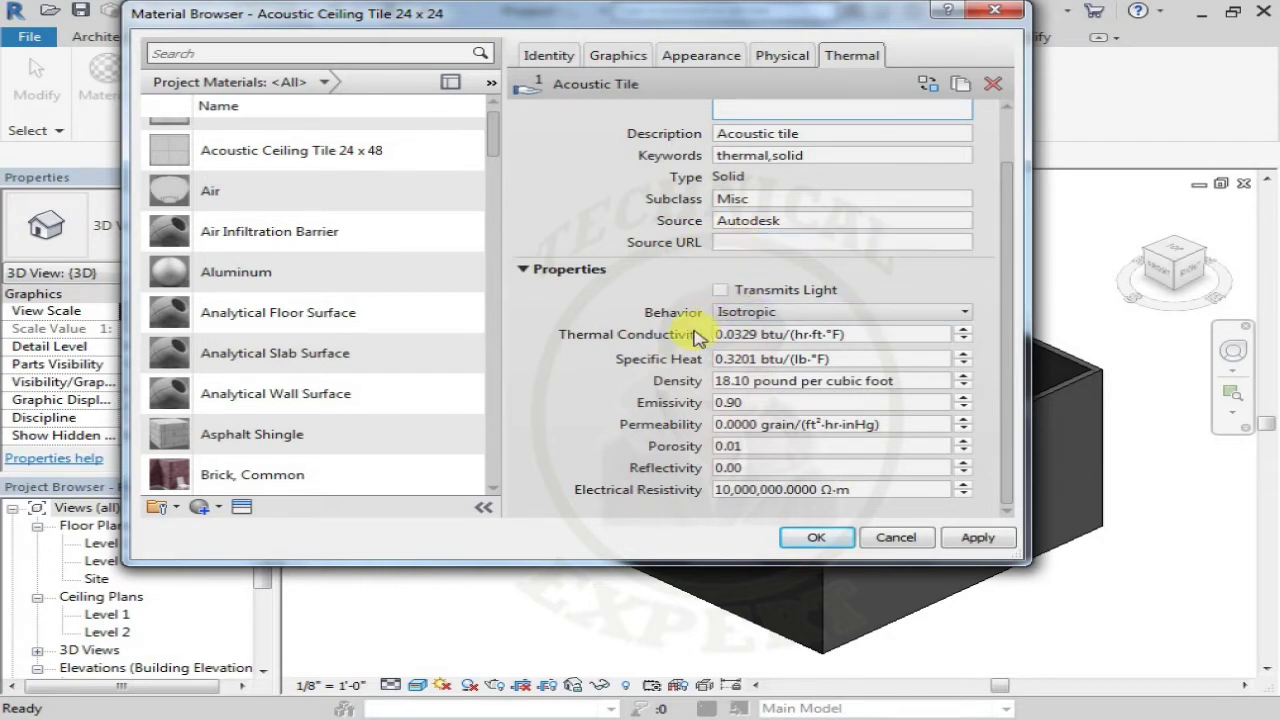
left_click(765, 313)
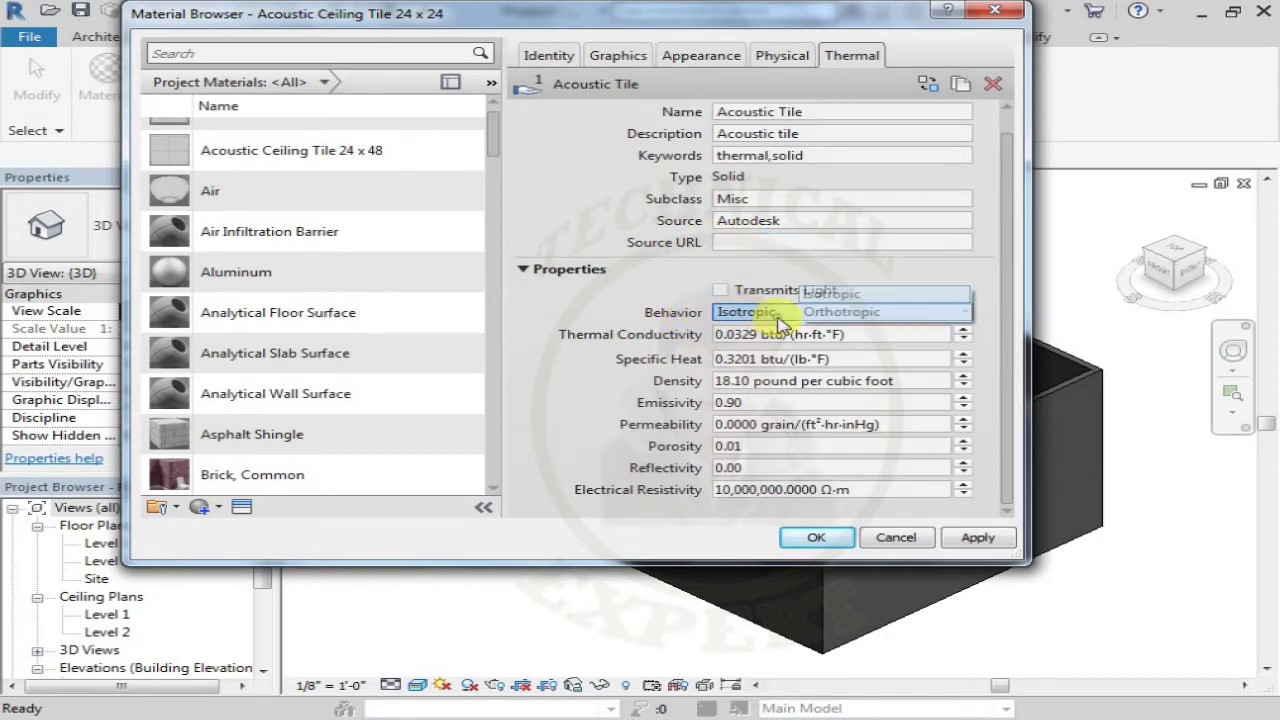
left_click(606, 288)
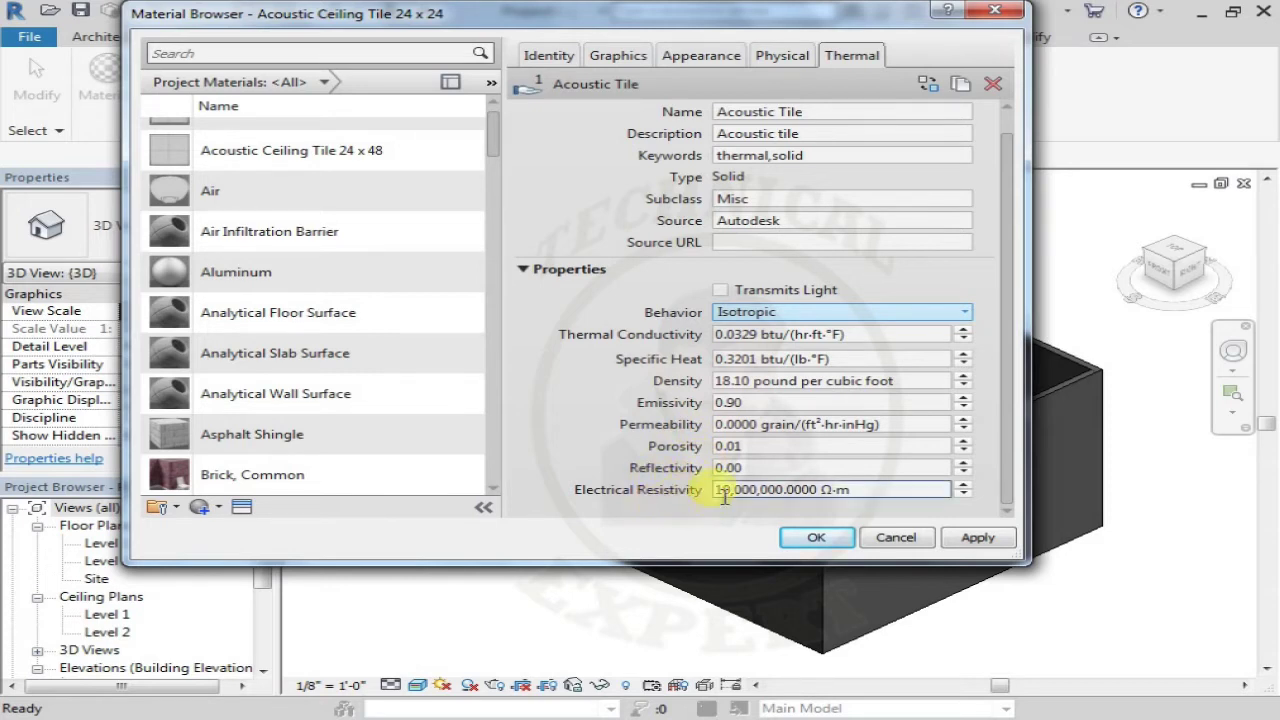
left_click(1012, 370)
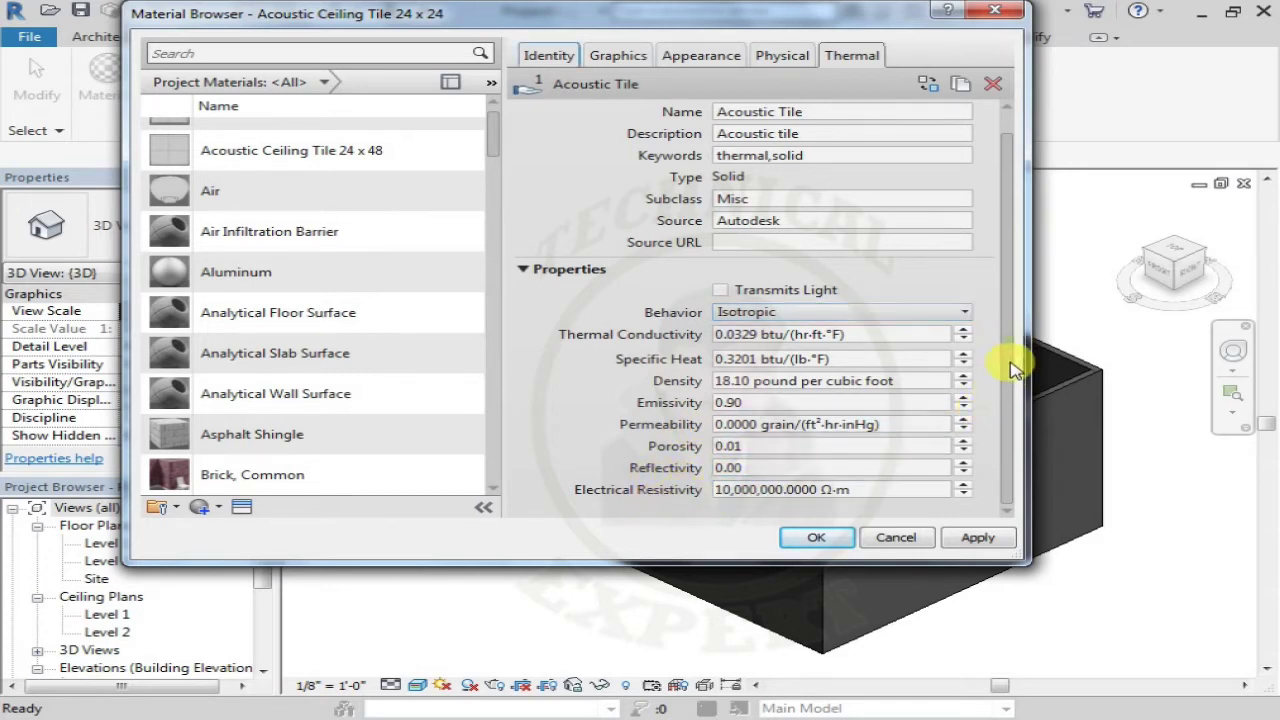
scroll(1008, 340, "up", 1)
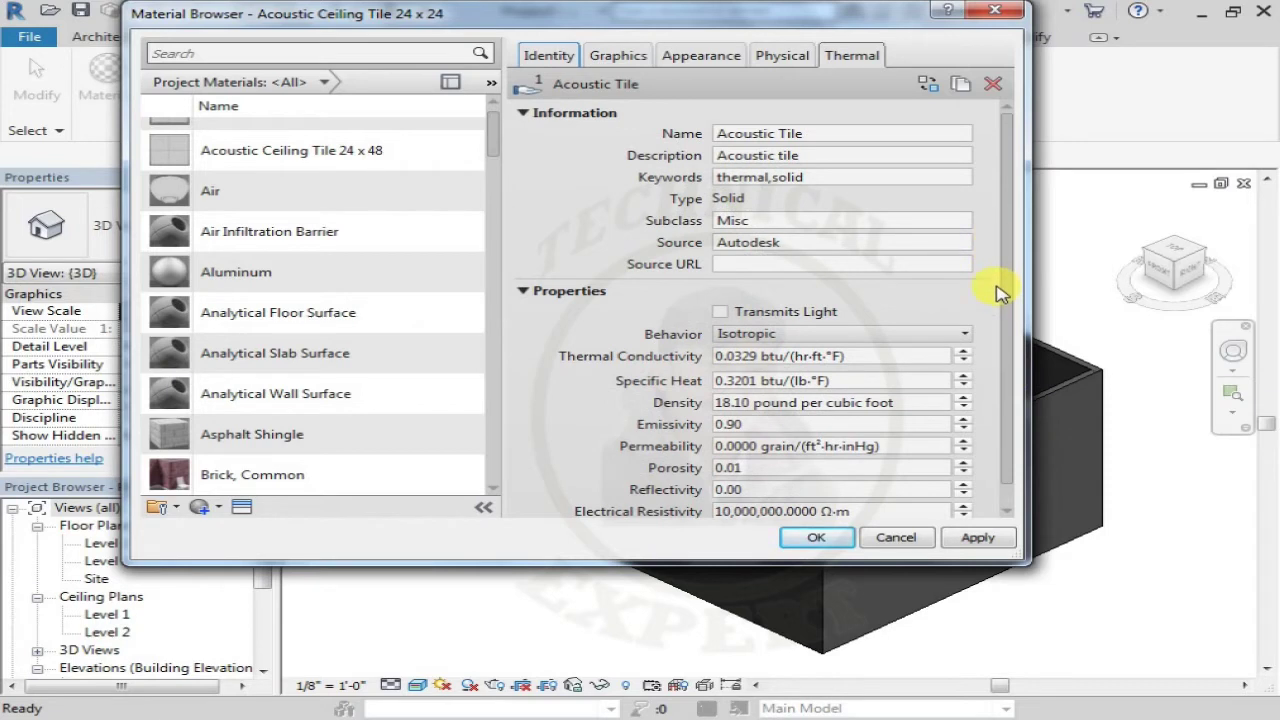
scroll(1002, 340, "down", 1)
left_click(757, 401)
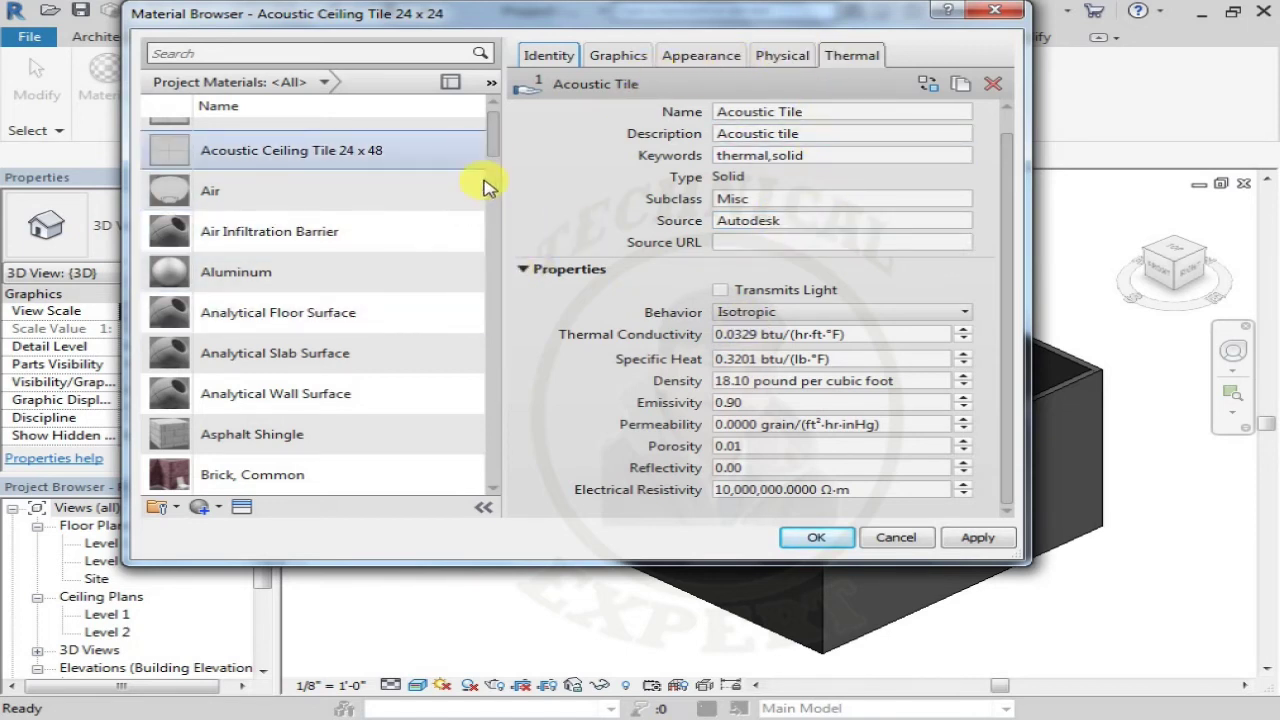
left_click(172, 510)
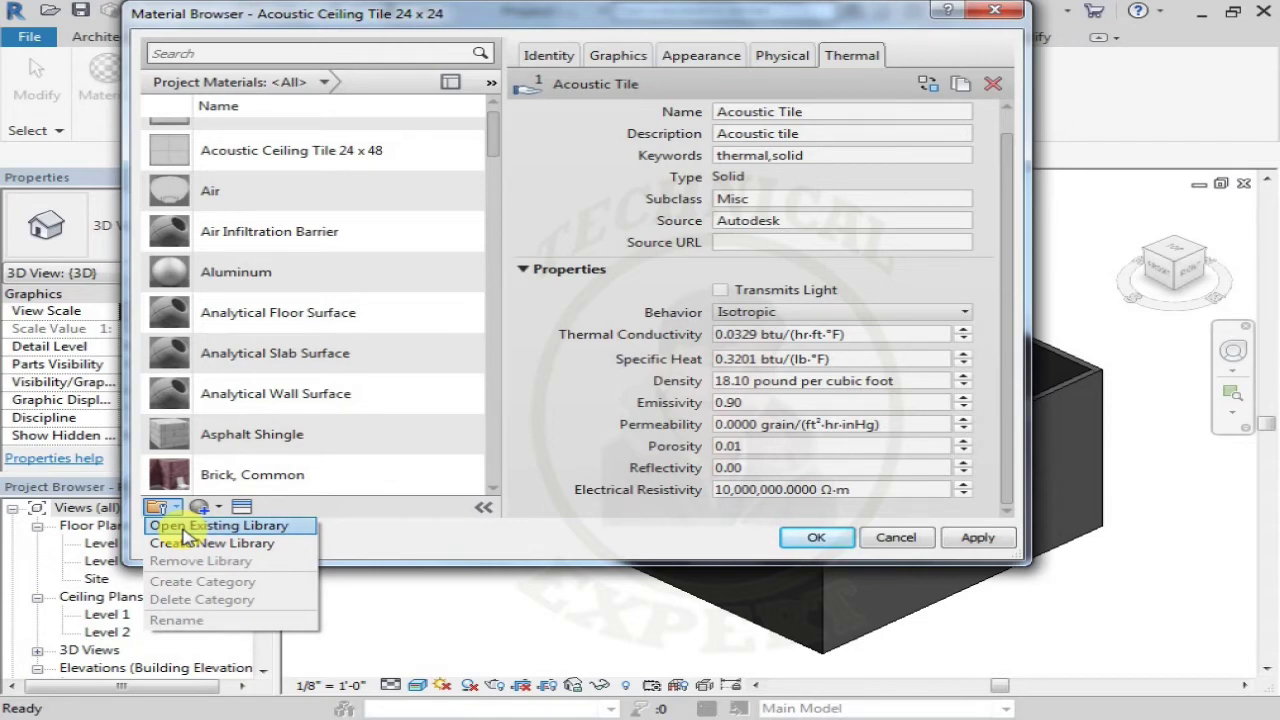
left_click(184, 530)
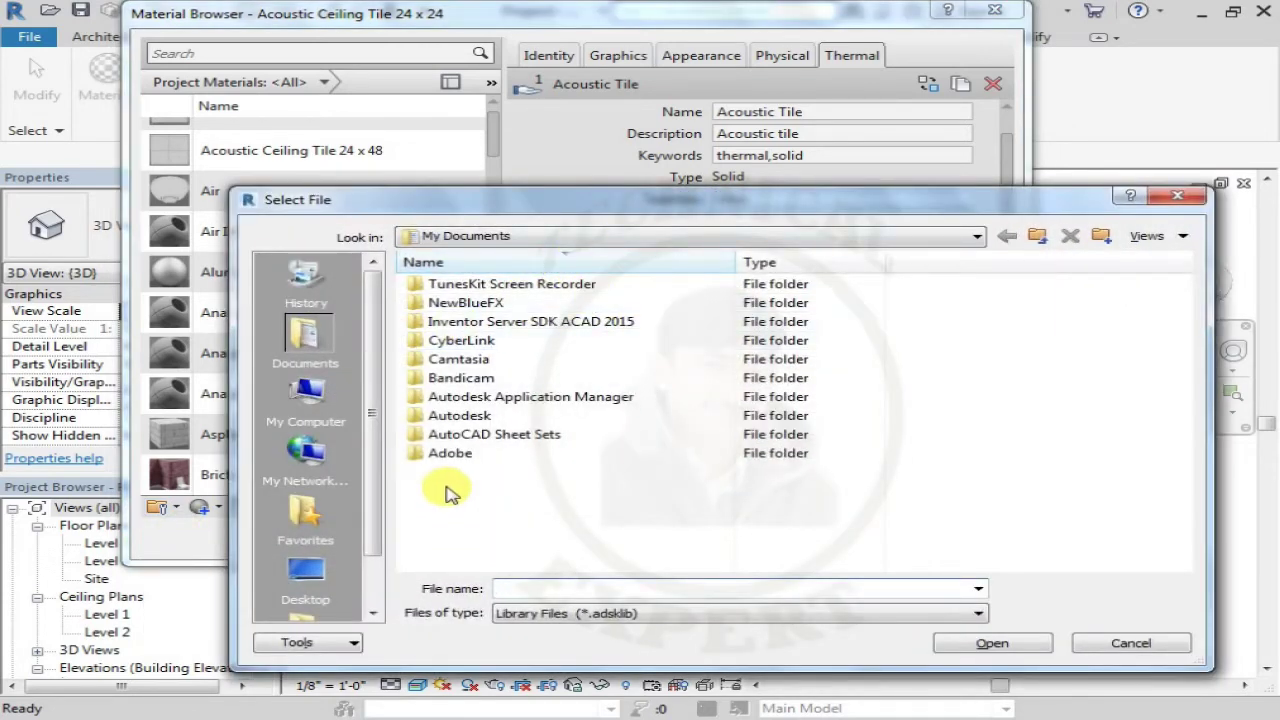
scroll(366, 557, "down", 1)
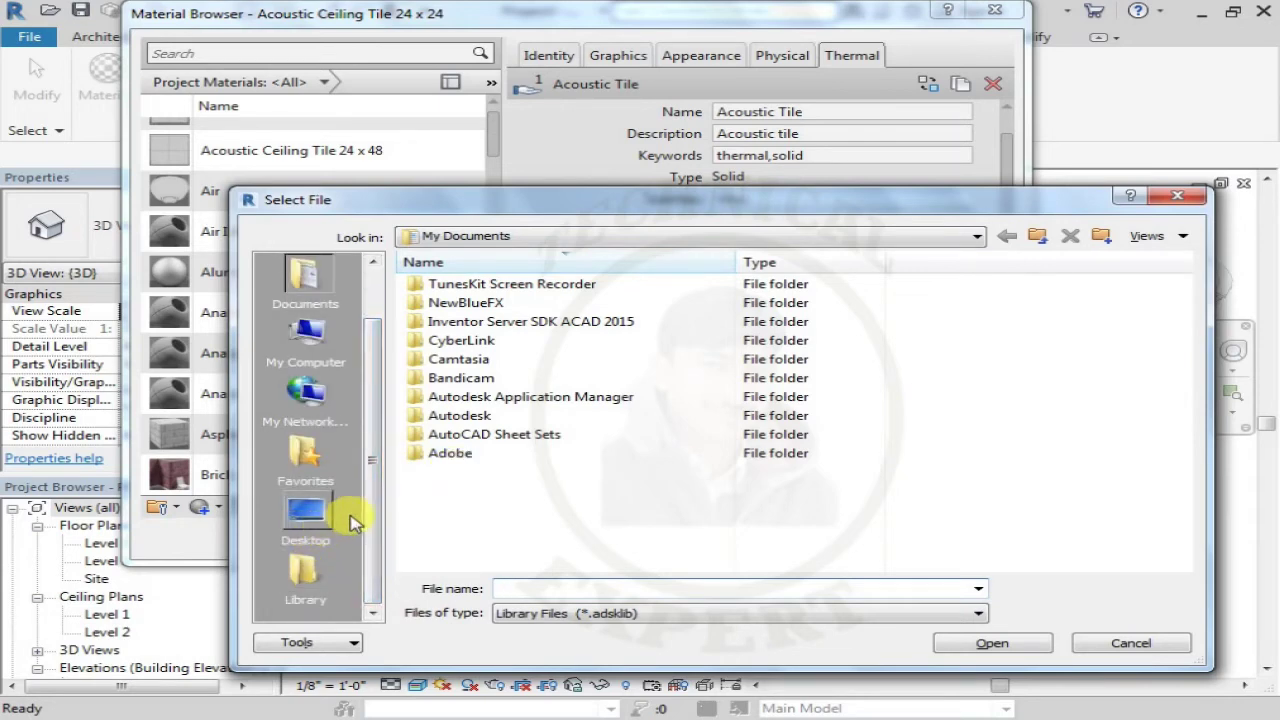
left_click(1132, 644)
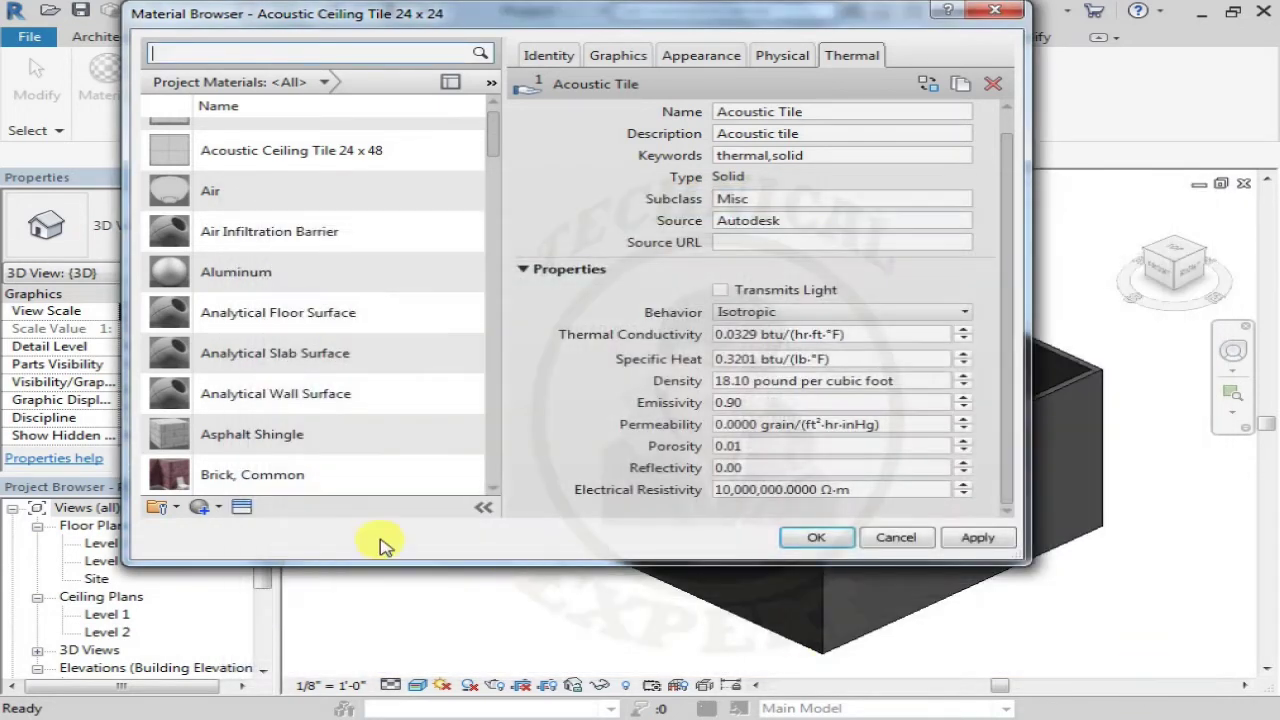
left_click(168, 508)
left_click(379, 536)
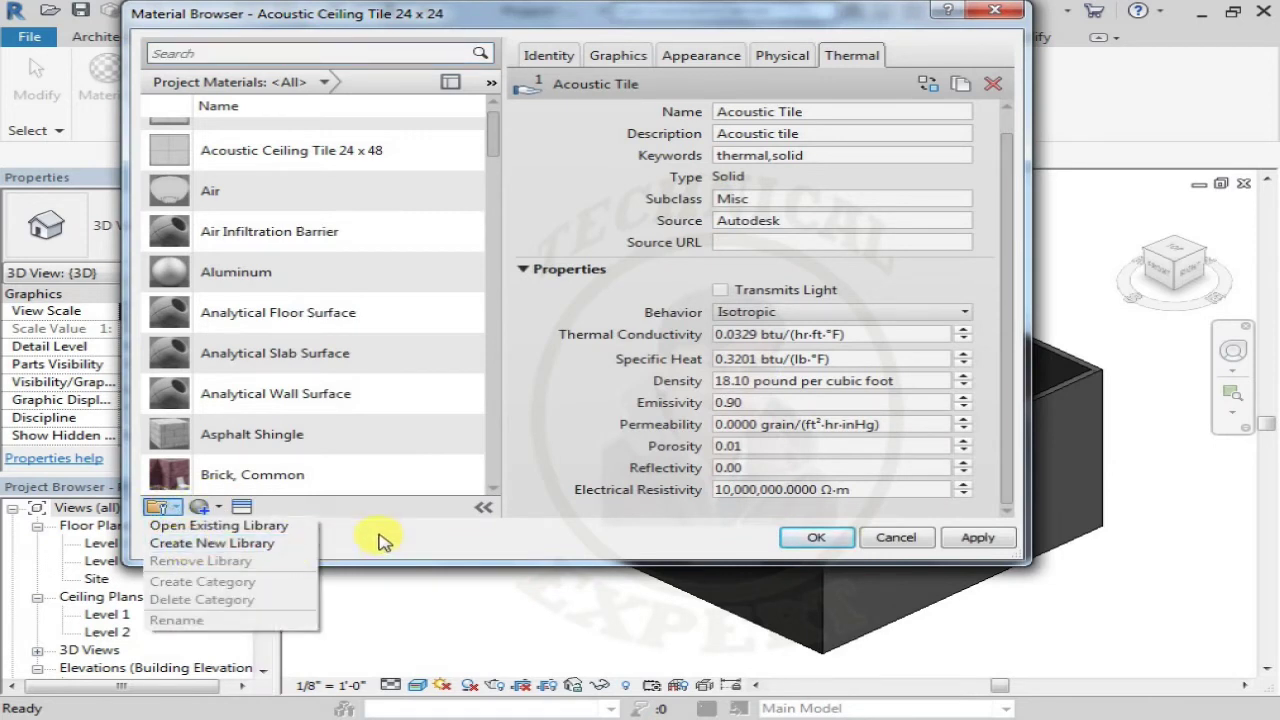
left_click(216, 509)
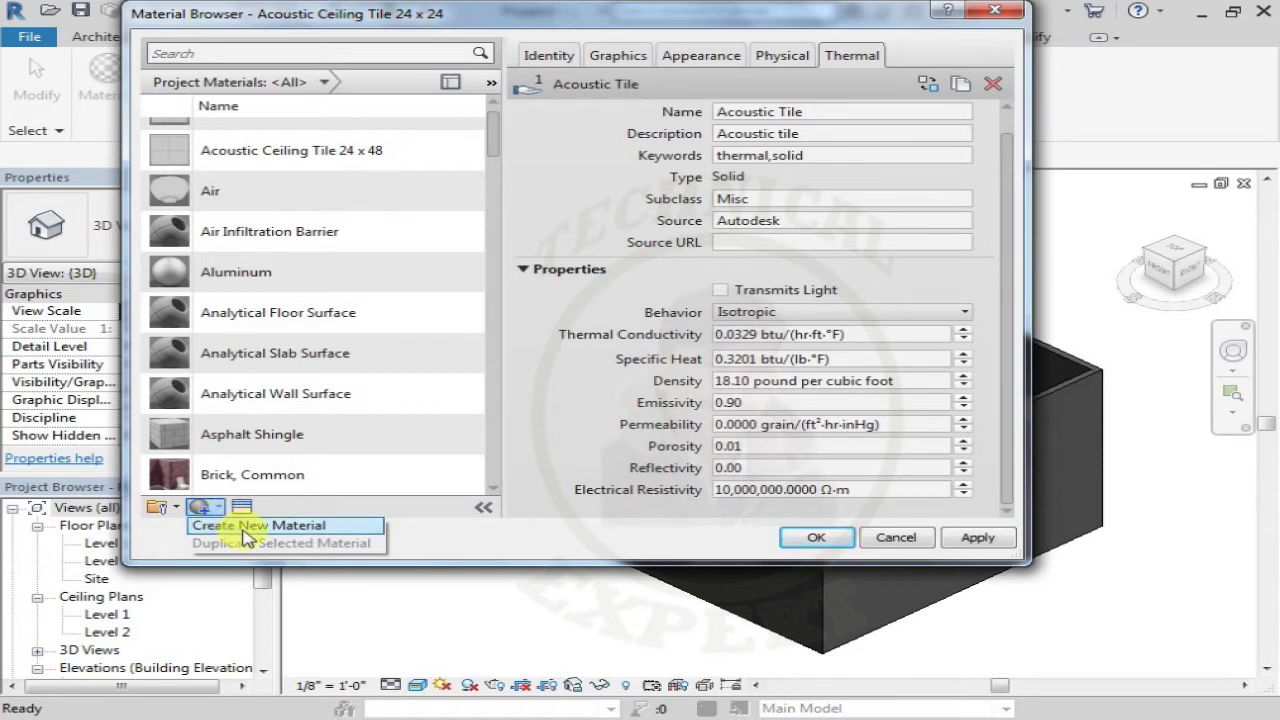
Step: Browse the materials list, selecting Acoustic Ceiling Tile 24 x 48 and Default Mass Exterior Wall
left_click(440, 510)
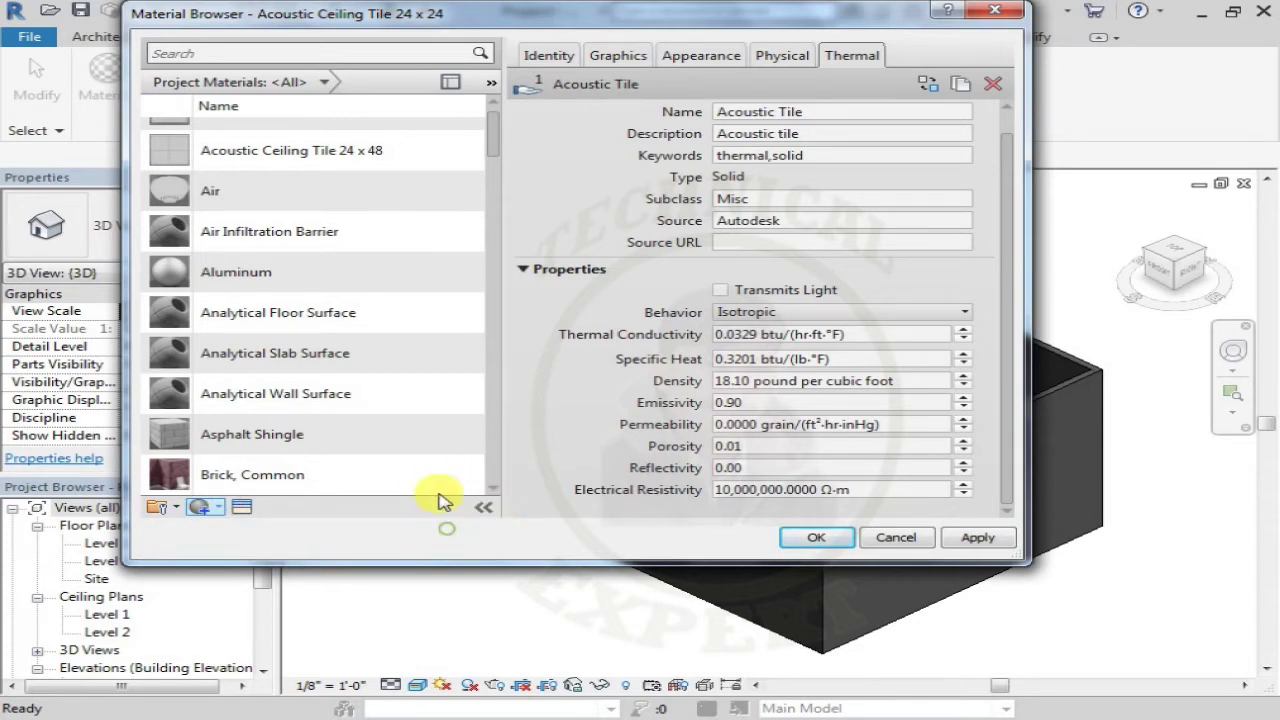
left_click(476, 148)
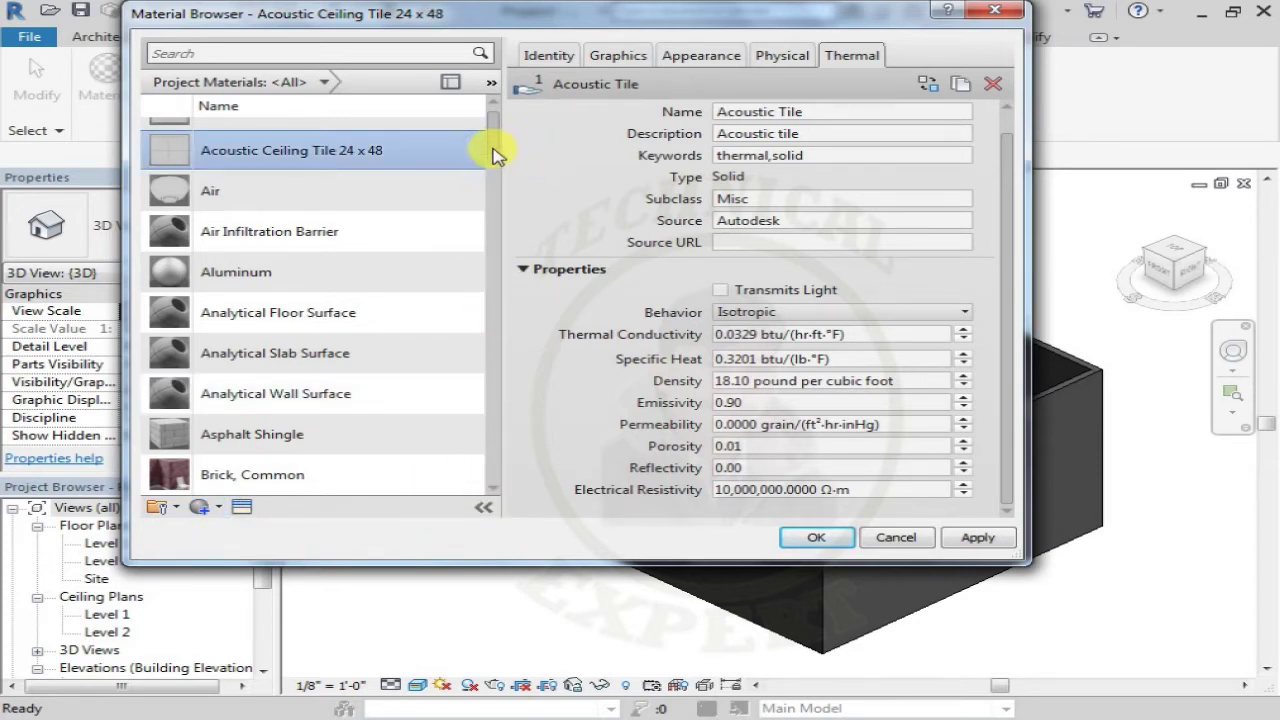
left_click_drag(491, 148, 491, 245)
left_click(288, 258)
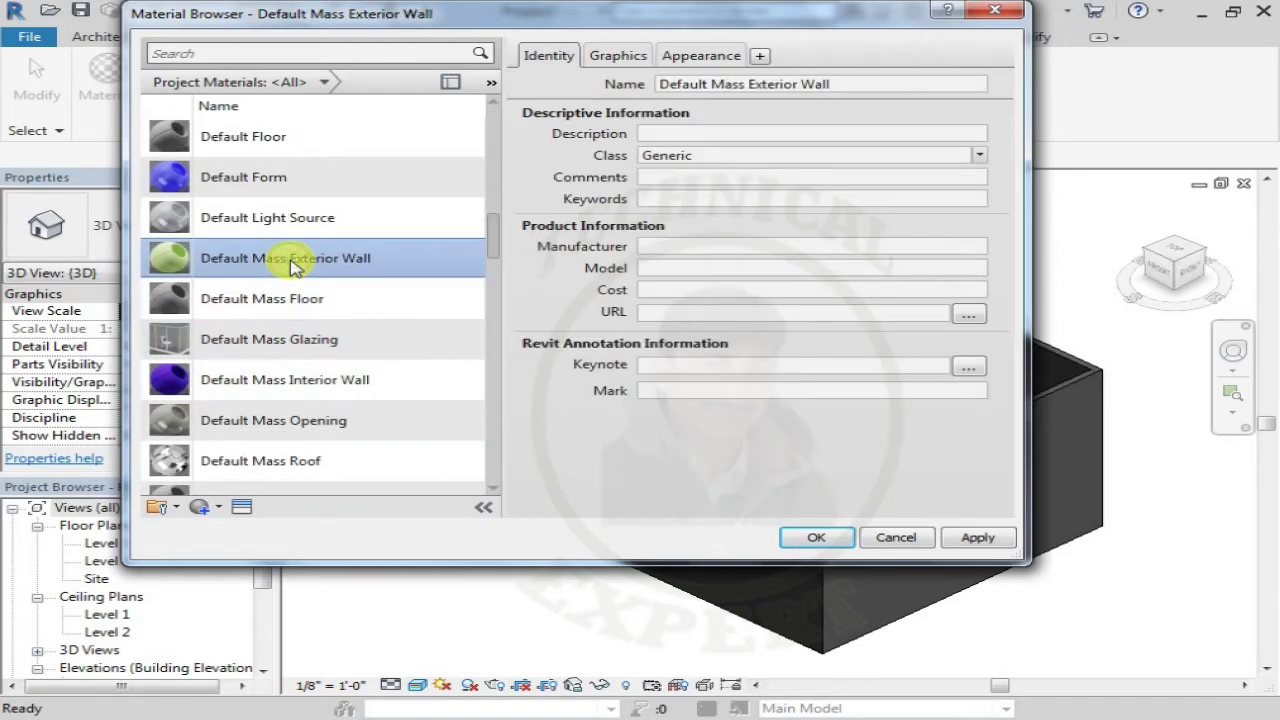
scroll(250, 480, "down", 1)
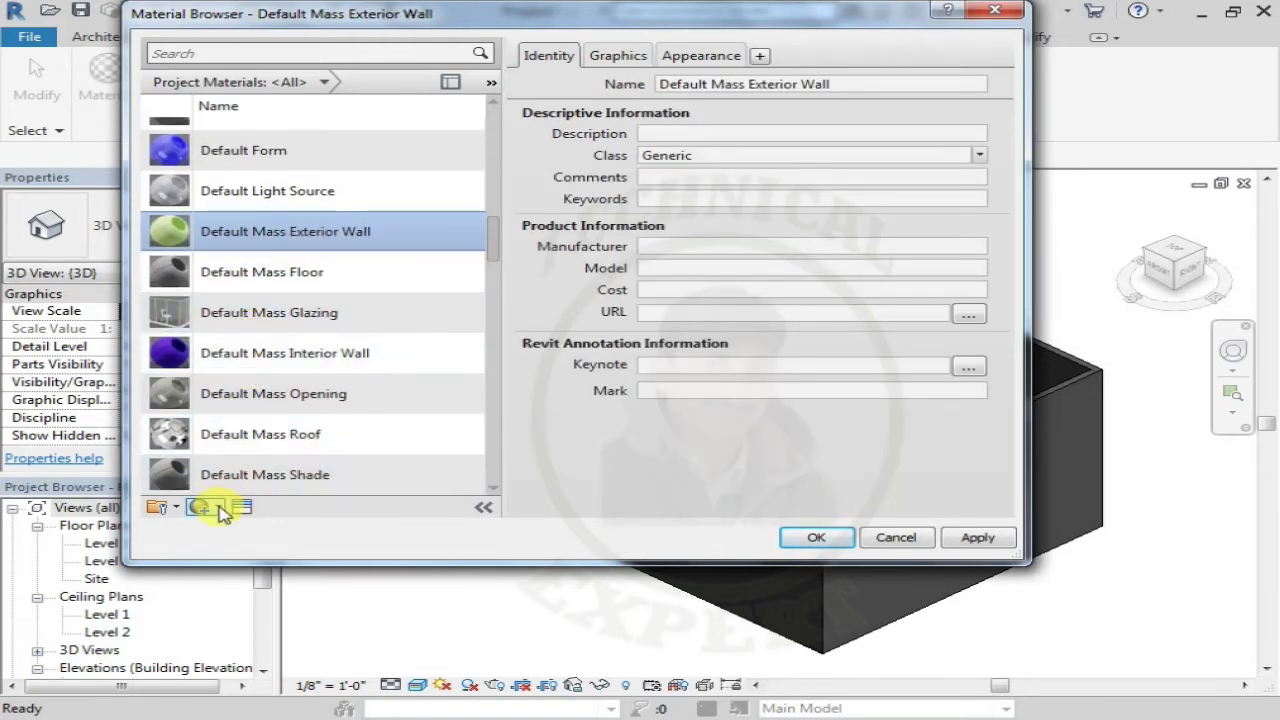
Step: Create the Generic-class Default New Material and view its Graphics, Appearance and Identity tabs
left_click(216, 507)
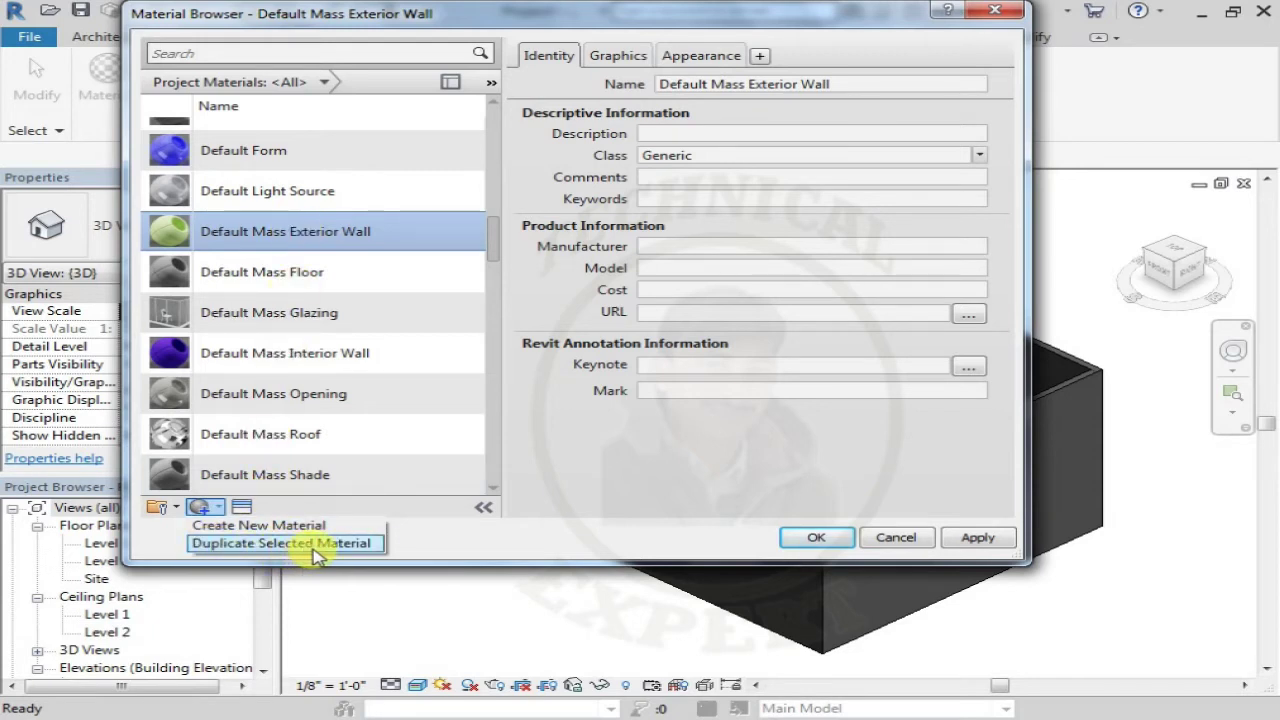
left_click(242, 528)
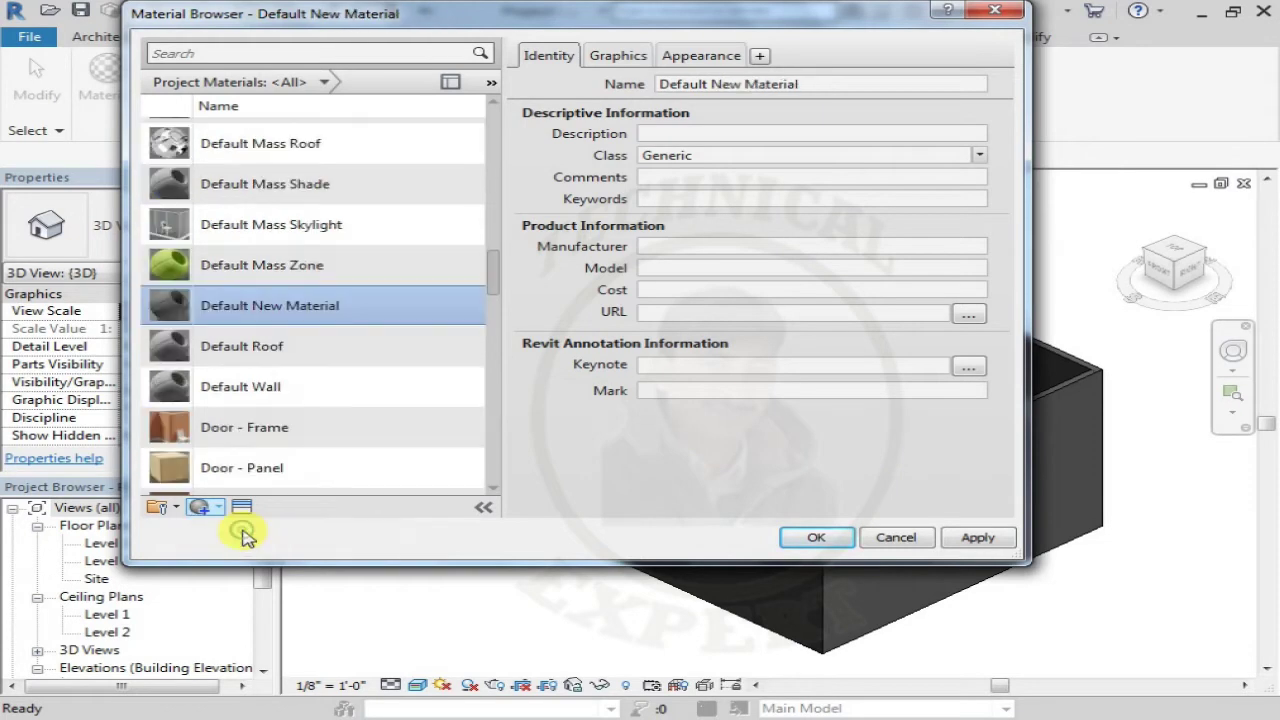
scroll(300, 450, "down", 1)
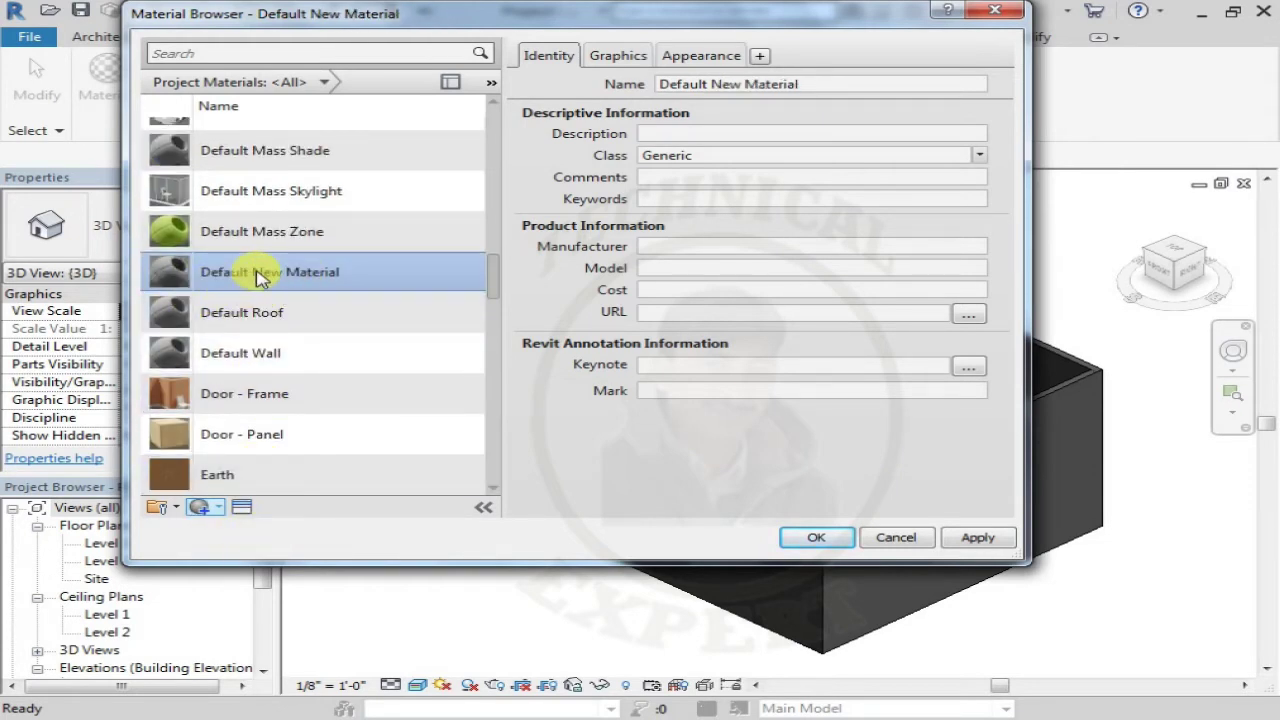
left_click(258, 278)
left_click(603, 60)
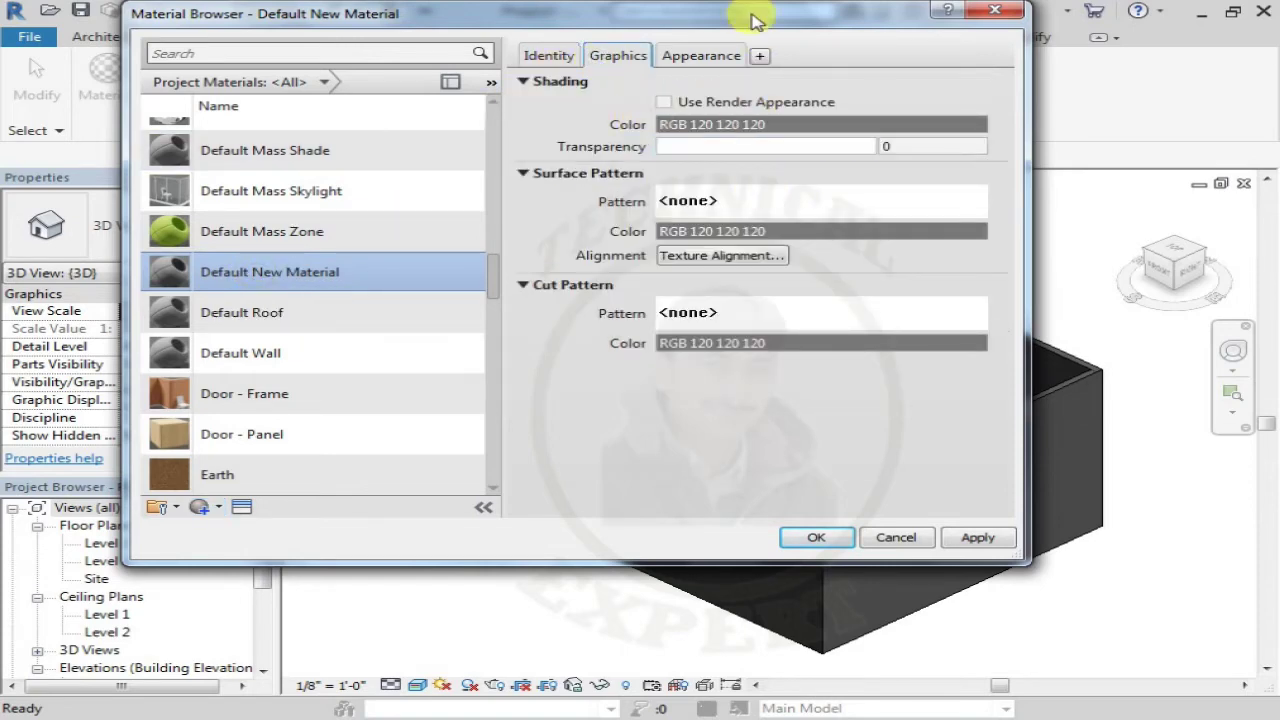
left_click(700, 55)
left_click(560, 56)
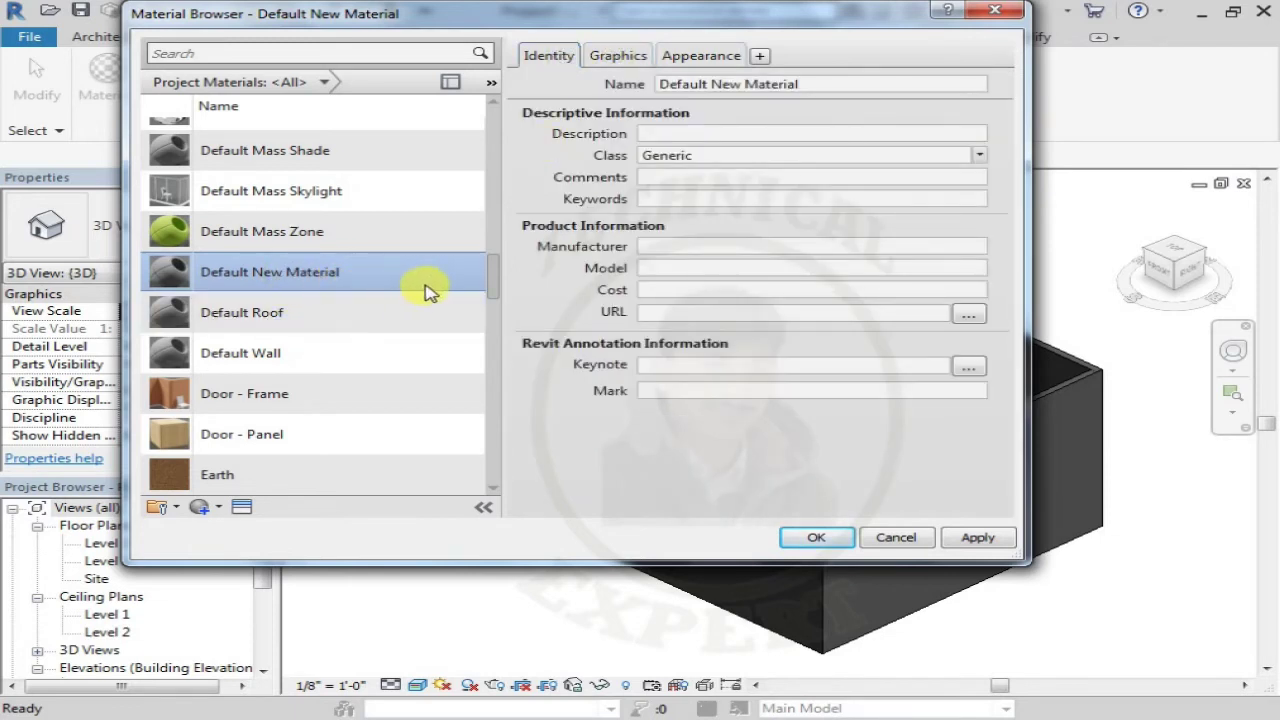
Step: Delete Default New Material, then select Default Mass Zone and show the new-material choices
right_click(328, 272)
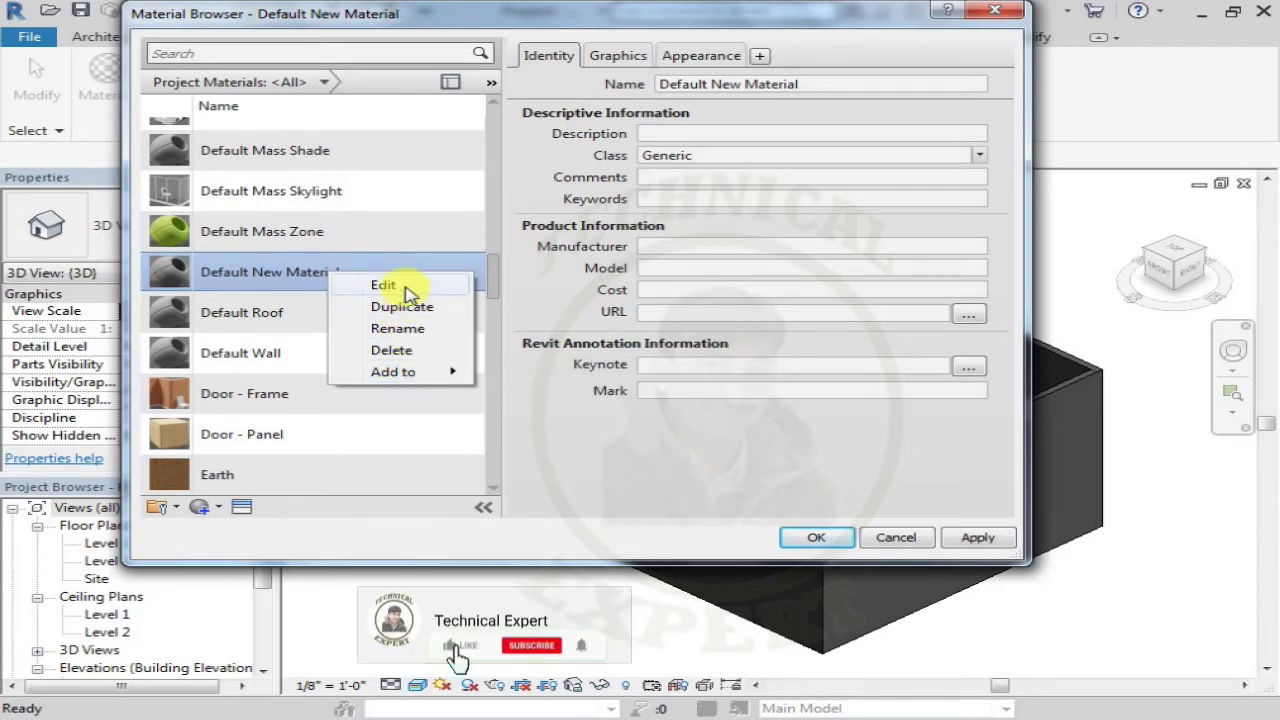
left_click(398, 284)
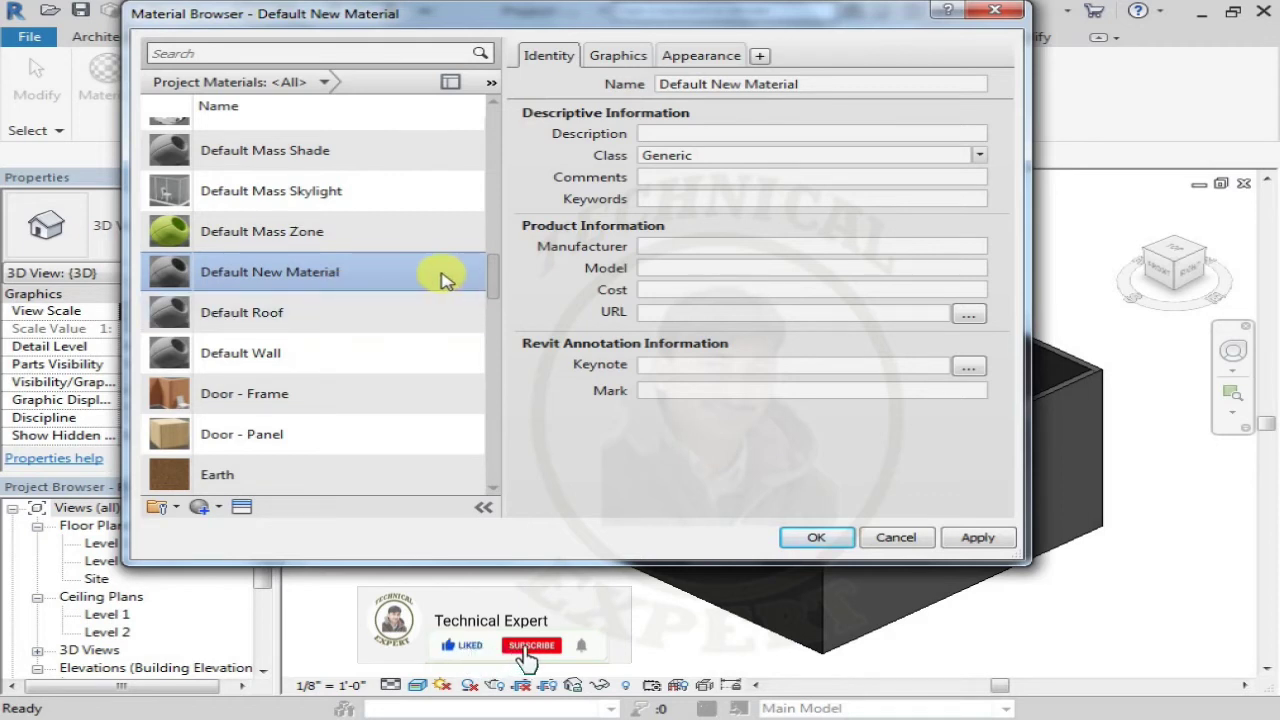
right_click(442, 274)
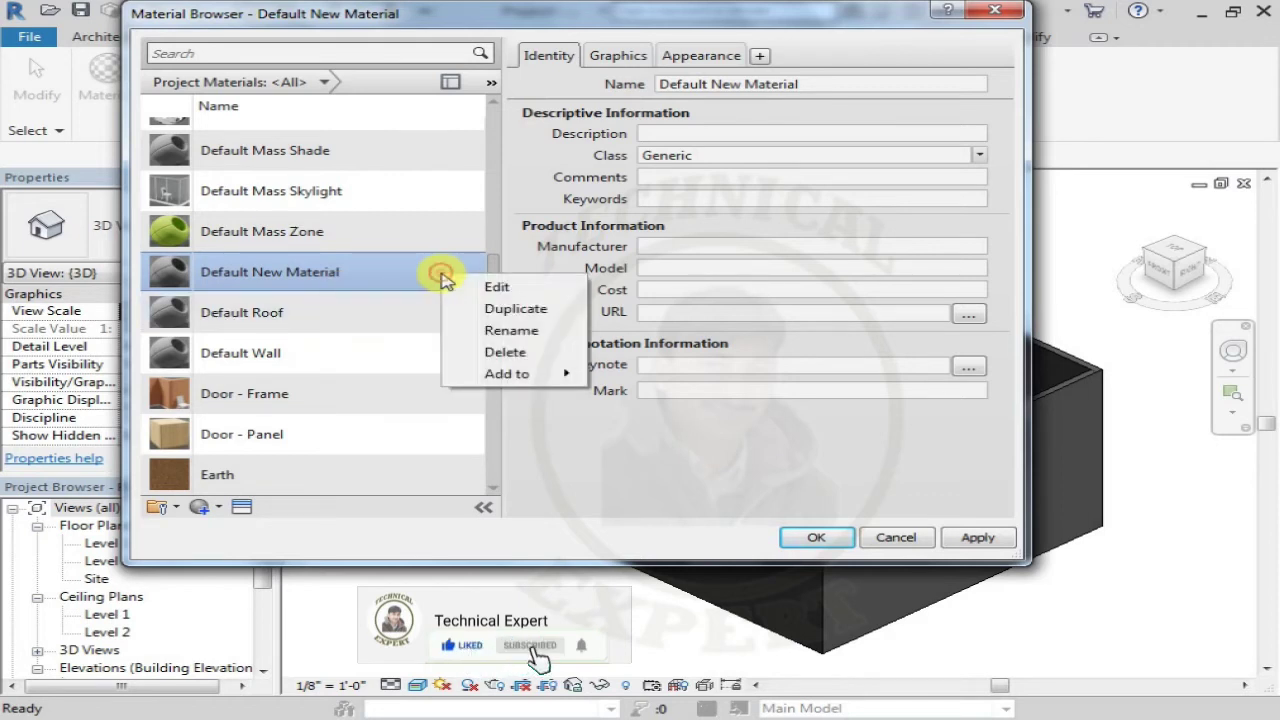
left_click(505, 352)
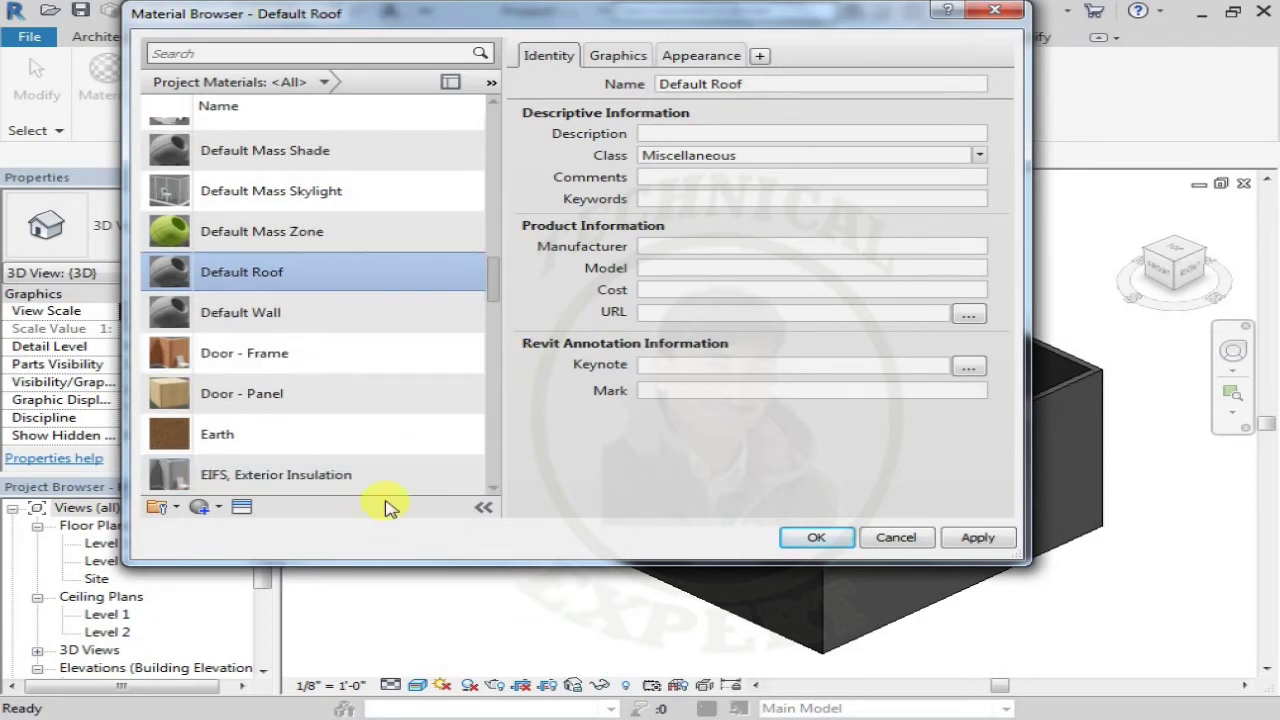
left_click(295, 236)
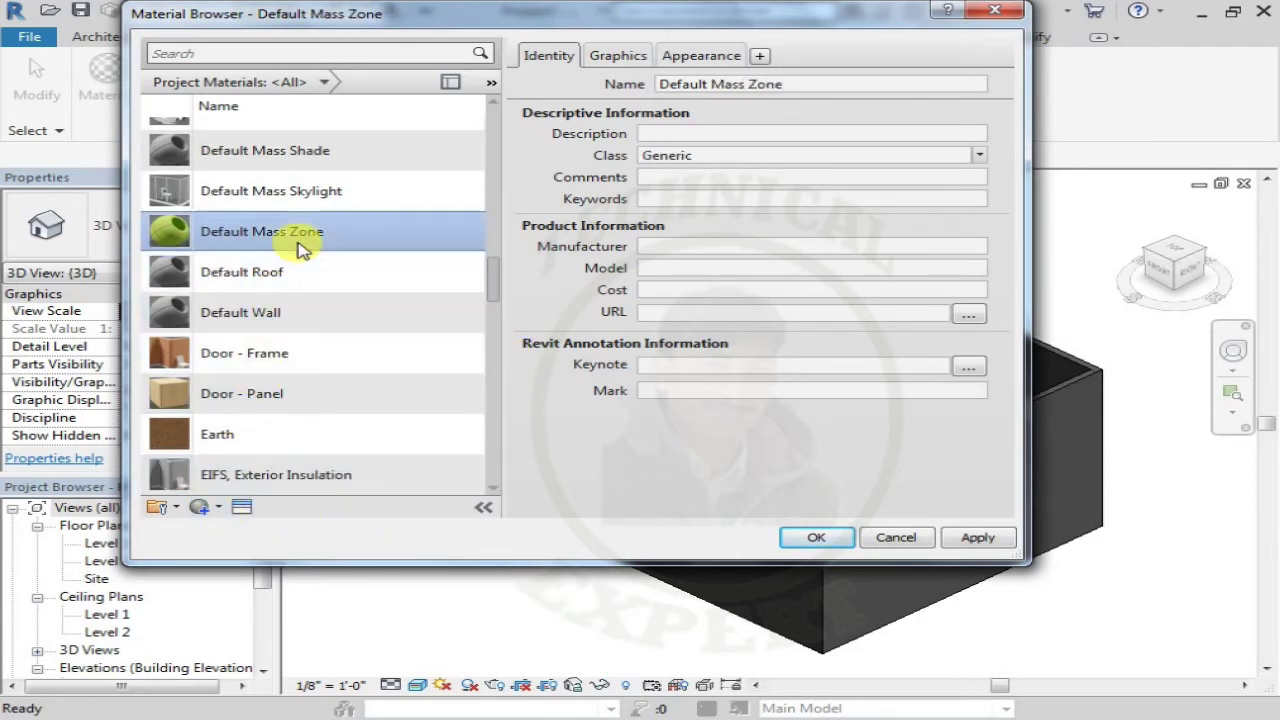
left_click(211, 508)
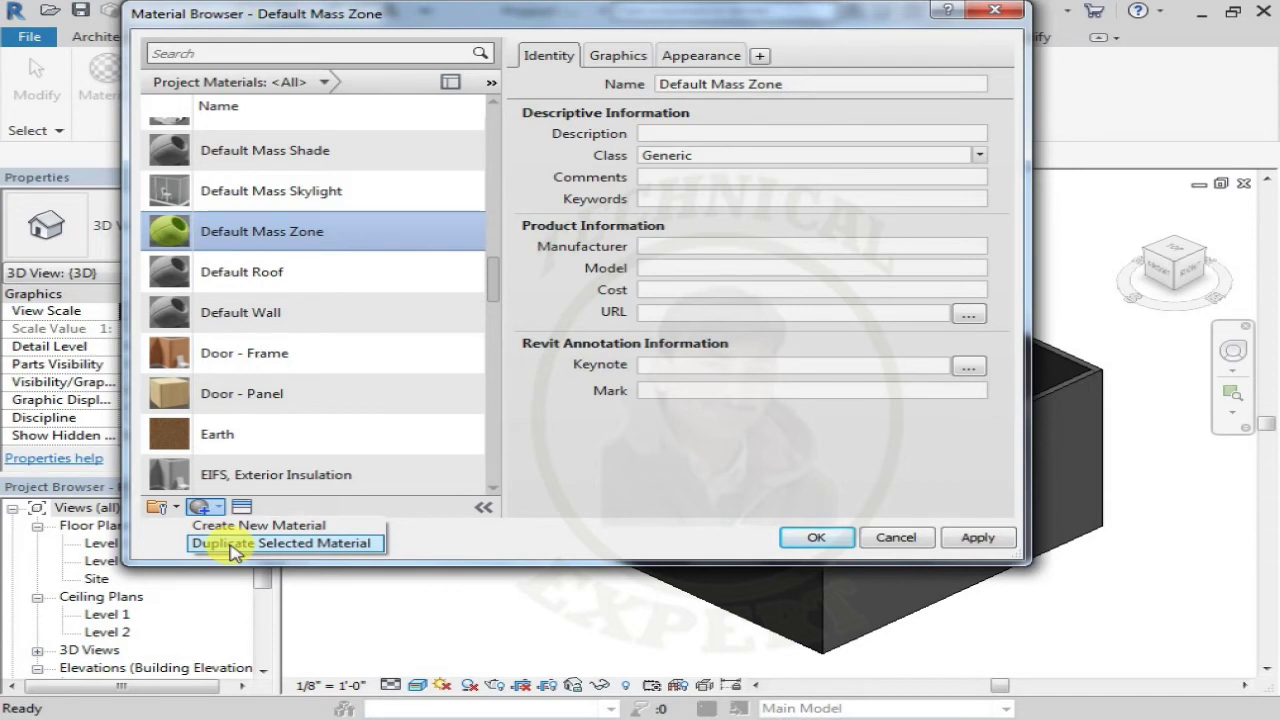
Step: Duplicate the Default Mass Skylight material and rename the copy to Default Mass
left_click(335, 195)
left_click(310, 200)
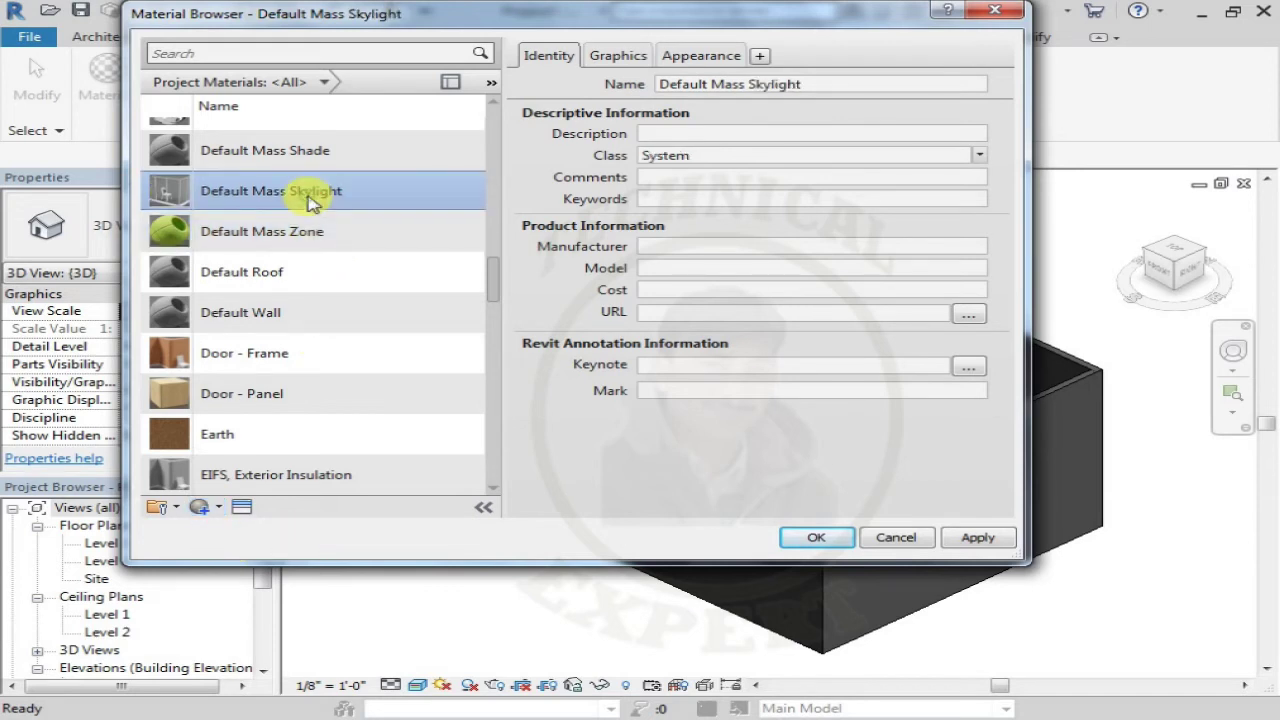
left_click(205, 507)
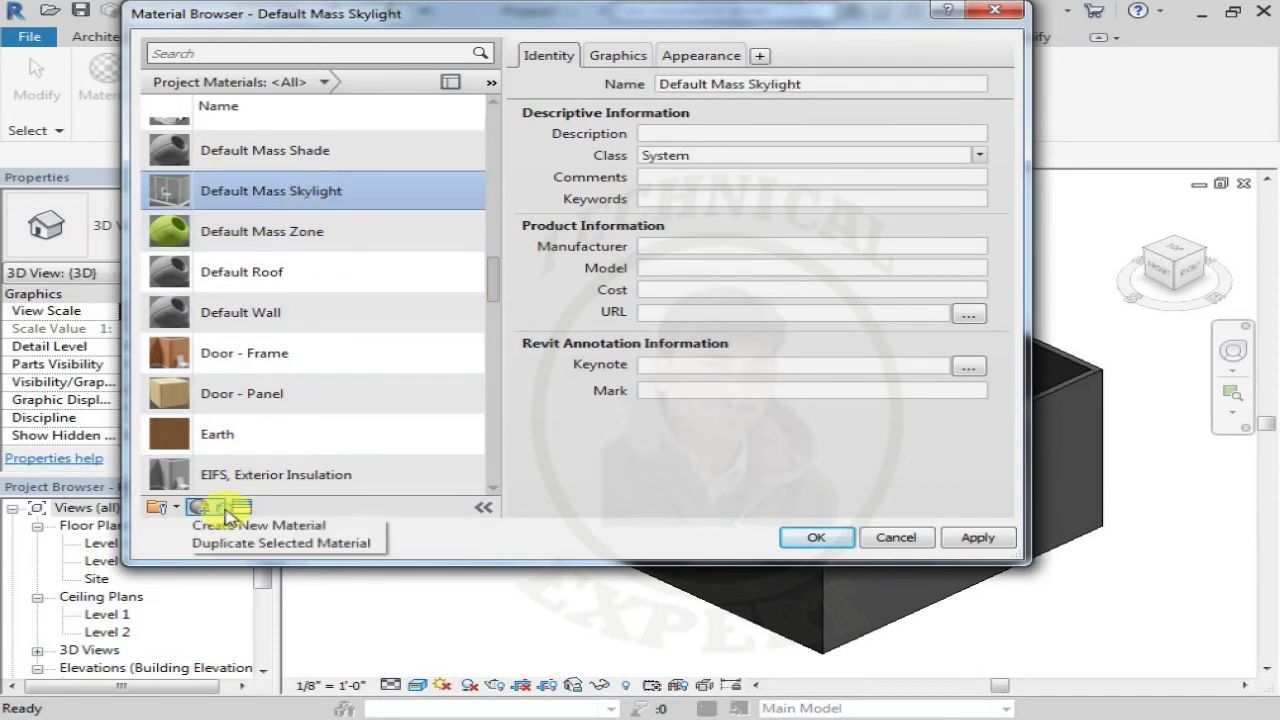
left_click(248, 545)
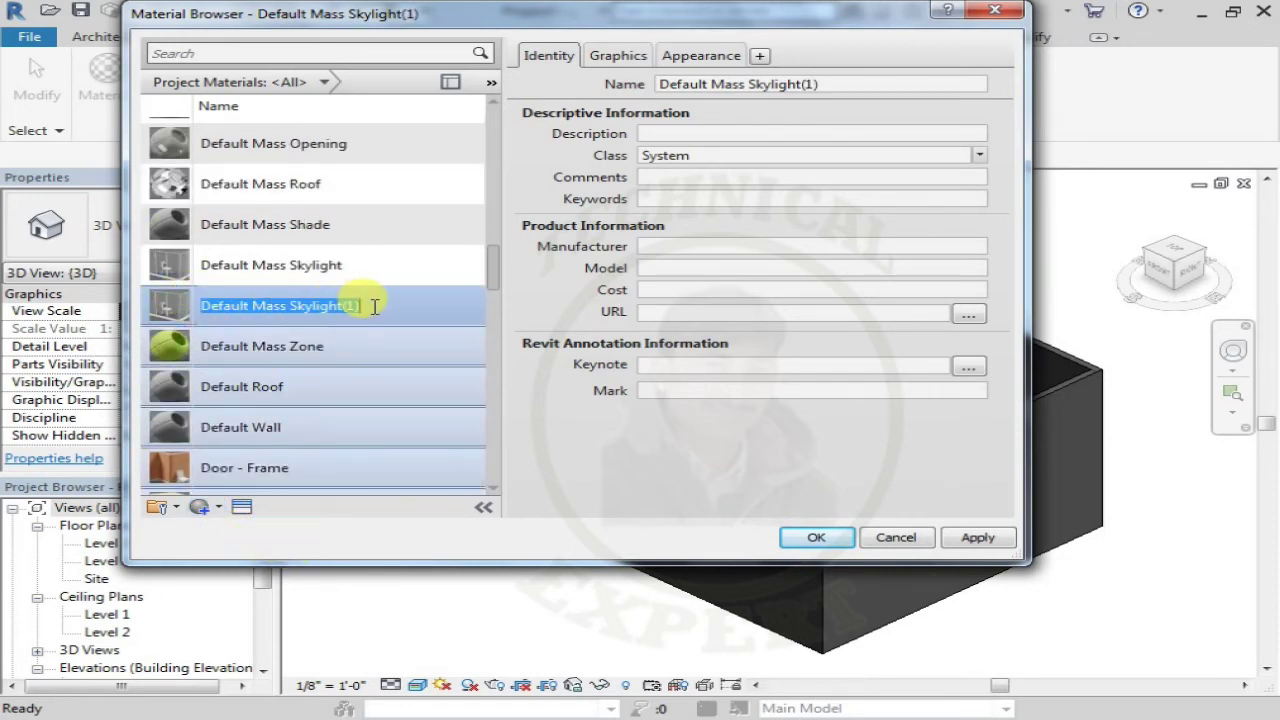
key("Return")
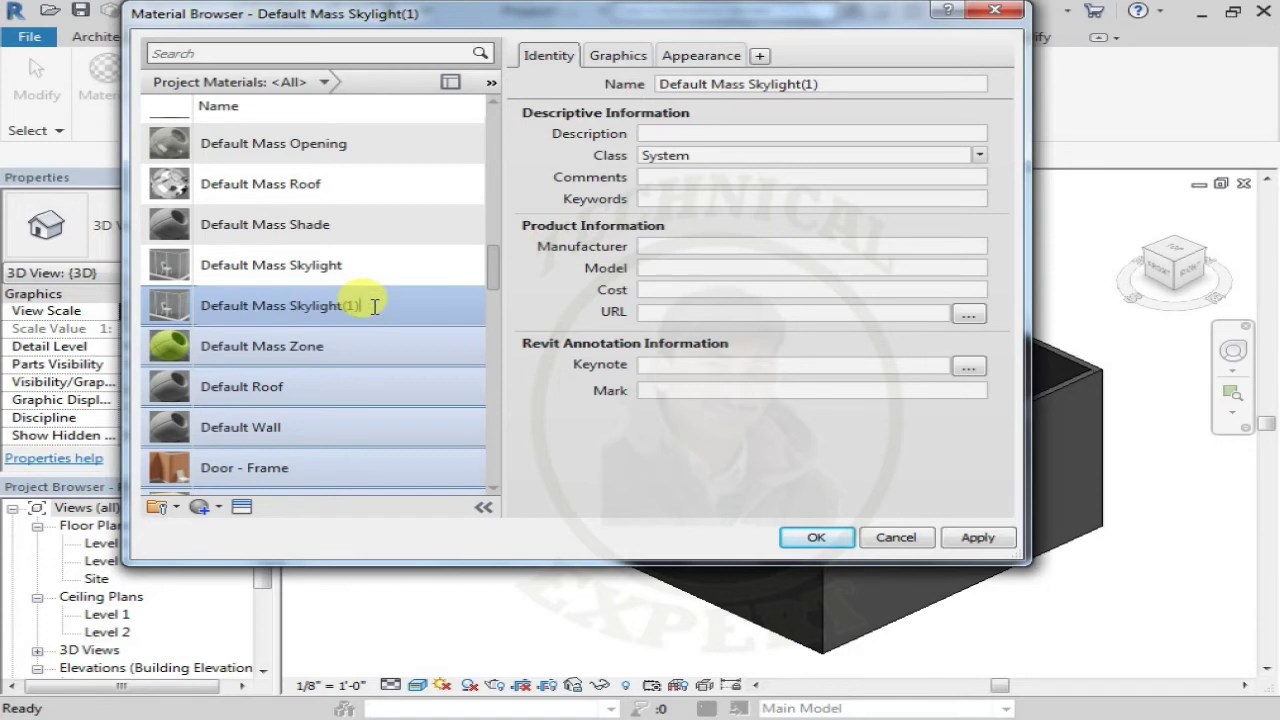
key("BackSpace")
key("BackSpace")
key("BackSpace")
key("BackSpace")
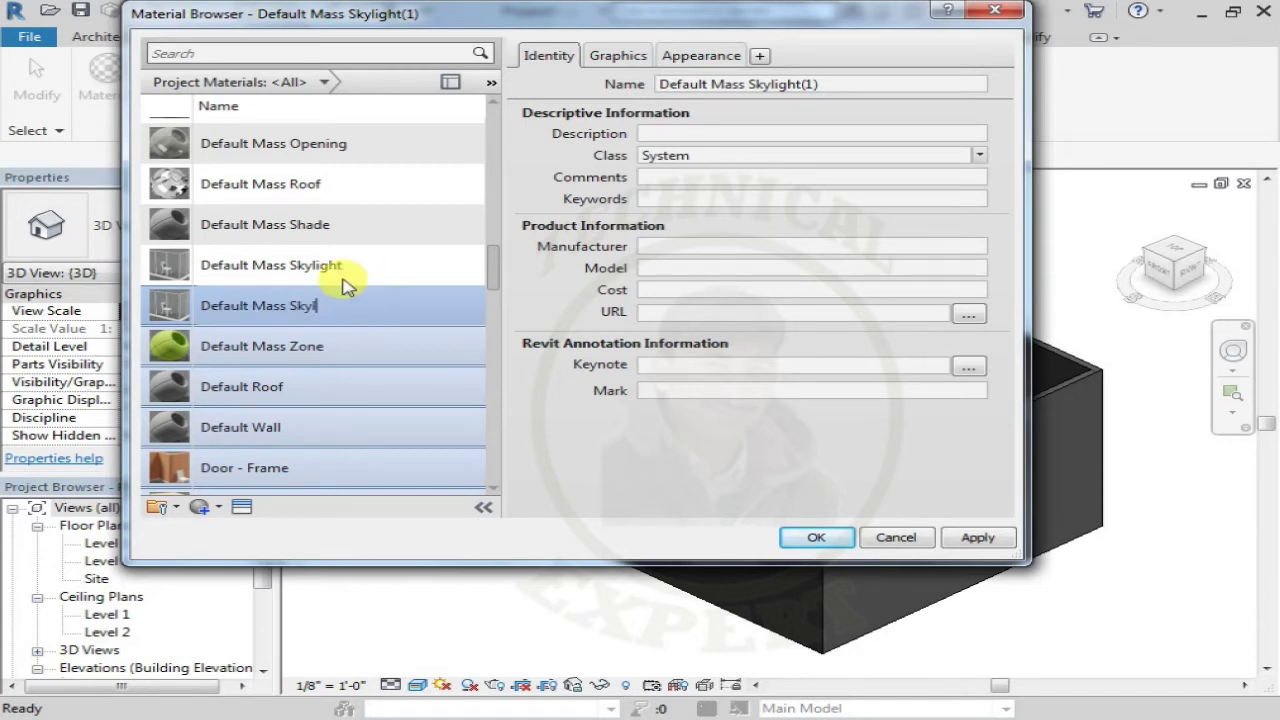
key("BackSpace")
key("BackSpace")
left_click(548, 368)
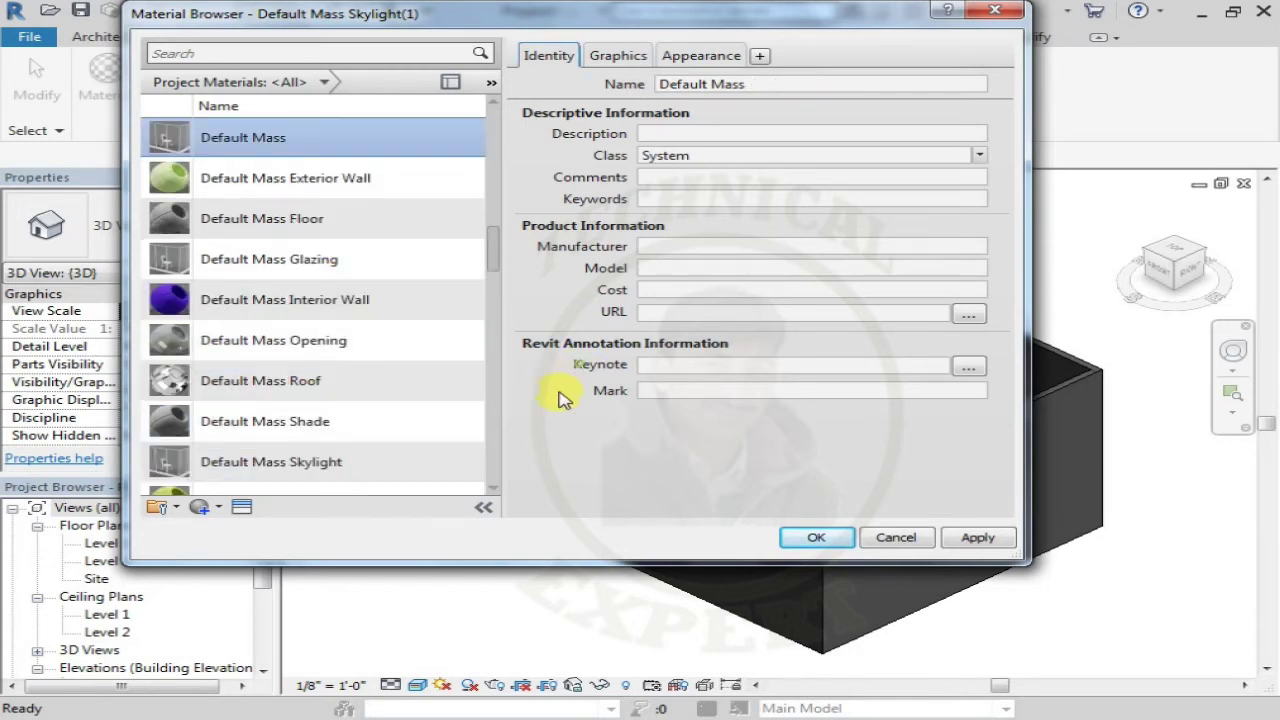
Step: Delete the Default Mass material from the project
right_click(248, 140)
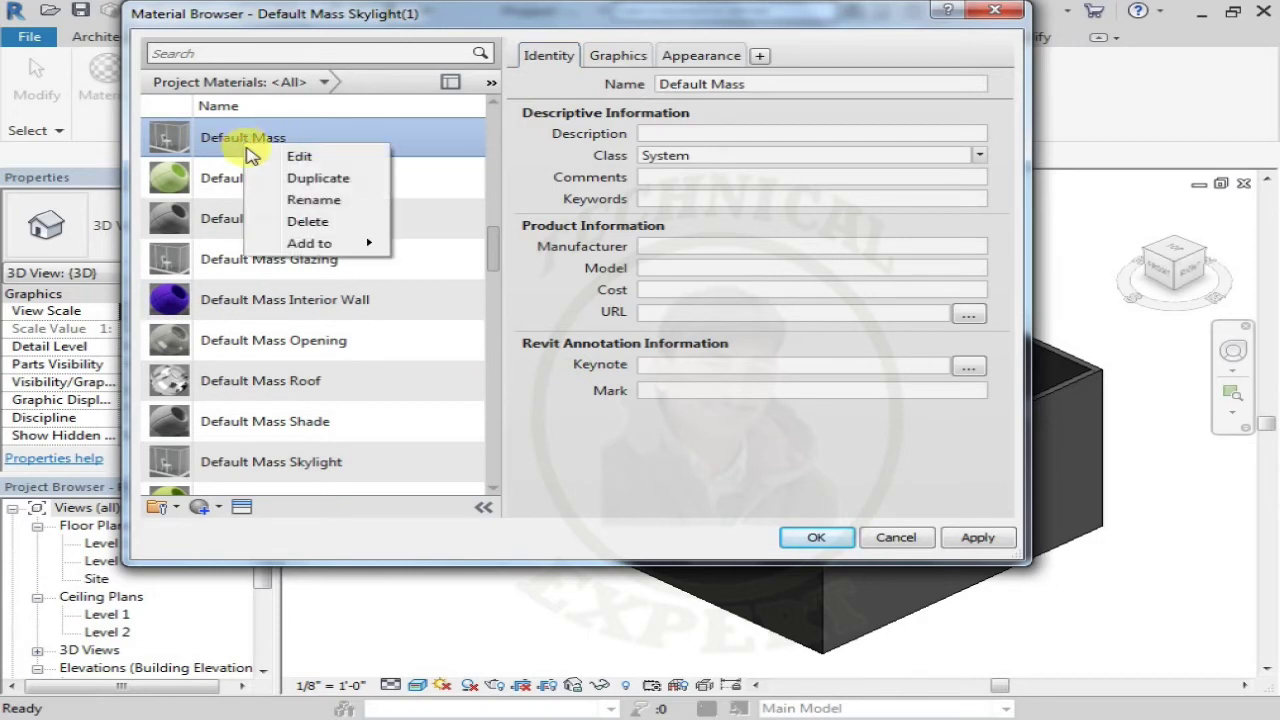
left_click(305, 222)
scroll(257, 429, "down", 1)
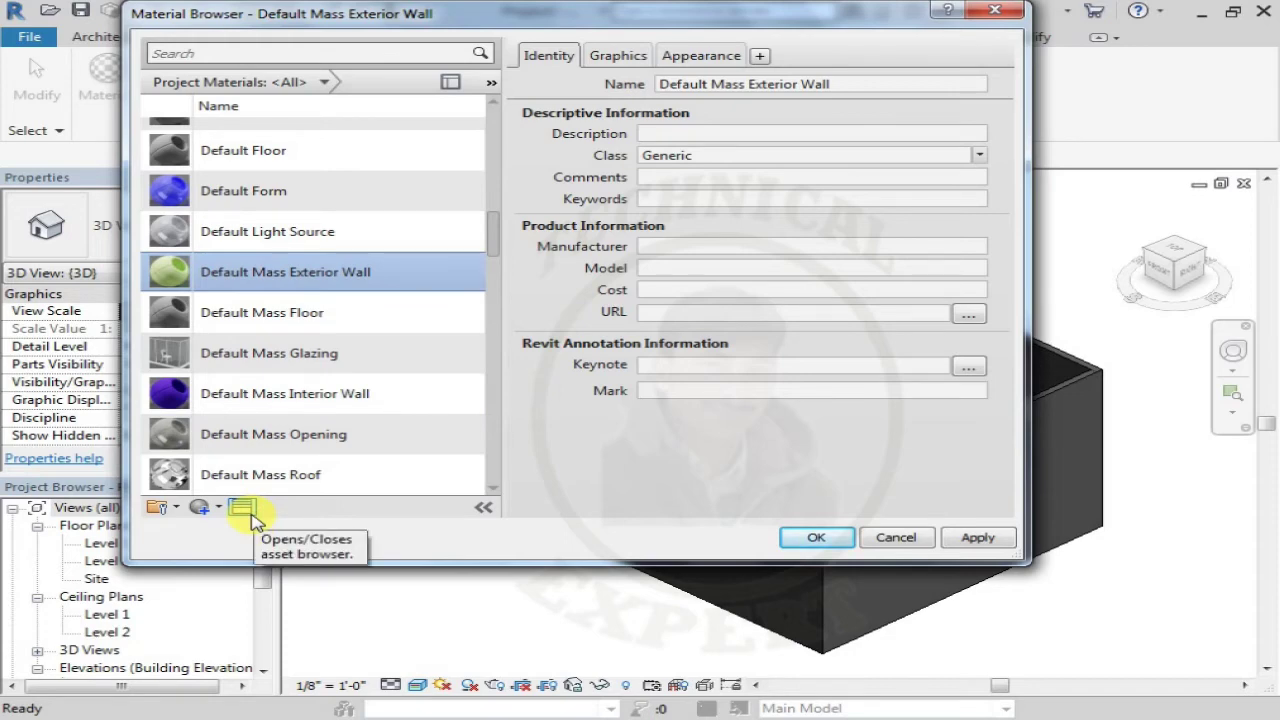
Step: Open the Asset Browser and go to the Autodesk Appearance Library
mouse_move(492, 240)
left_mouse_down()
mouse_move(494, 480)
mouse_move(505, 258)
mouse_move(491, 109)
left_mouse_up()
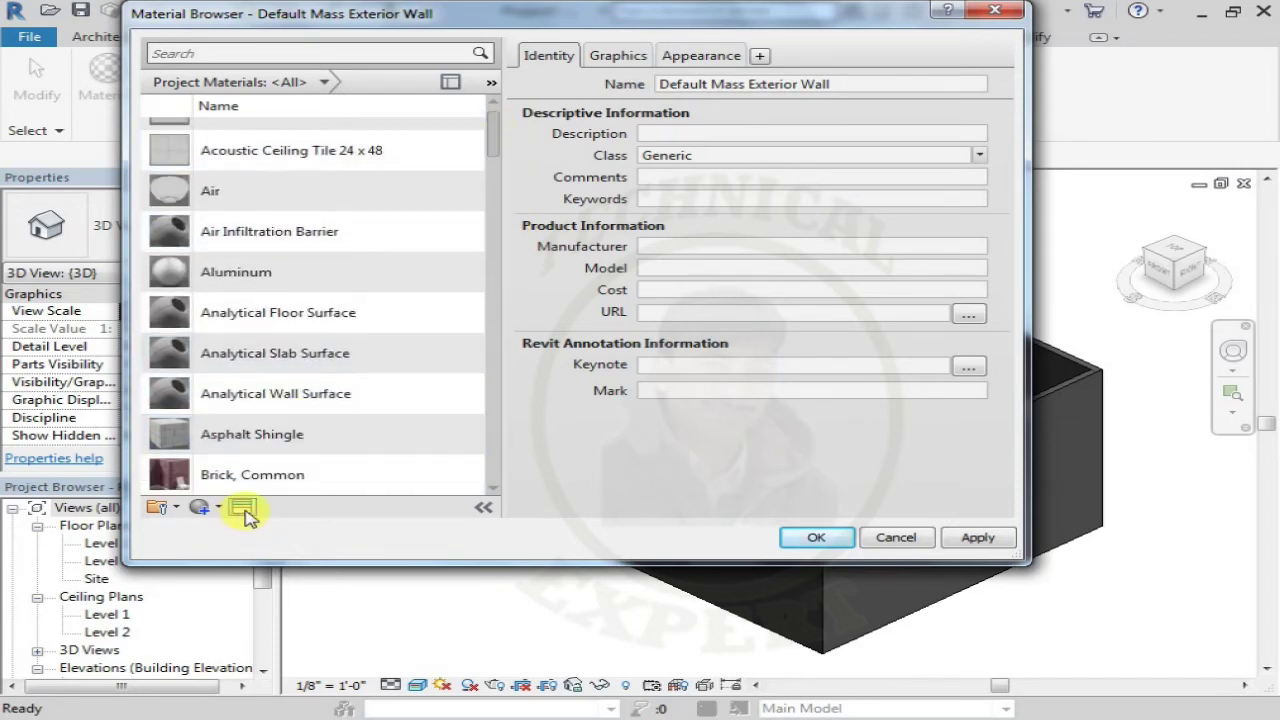
left_click(243, 509)
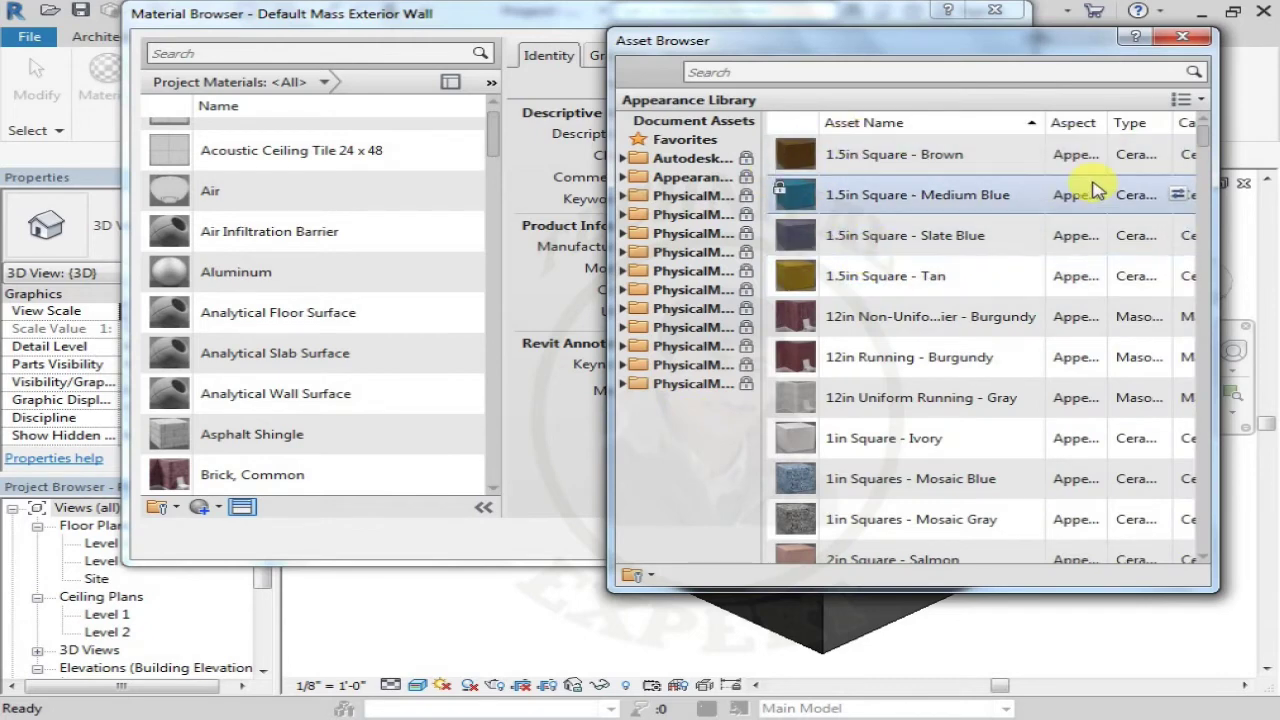
mouse_move(1205, 148)
left_mouse_down()
mouse_move(1220, 191)
mouse_move(1211, 266)
mouse_move(1208, 132)
left_mouse_up()
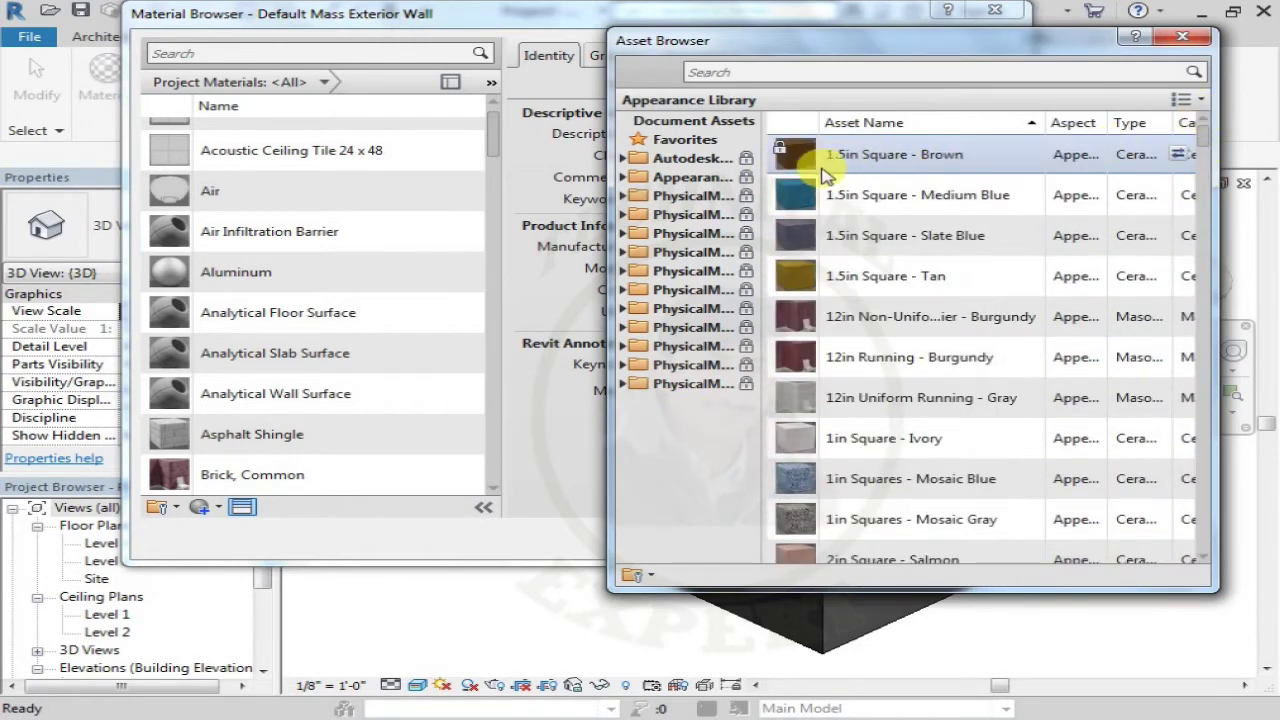
left_click(670, 120)
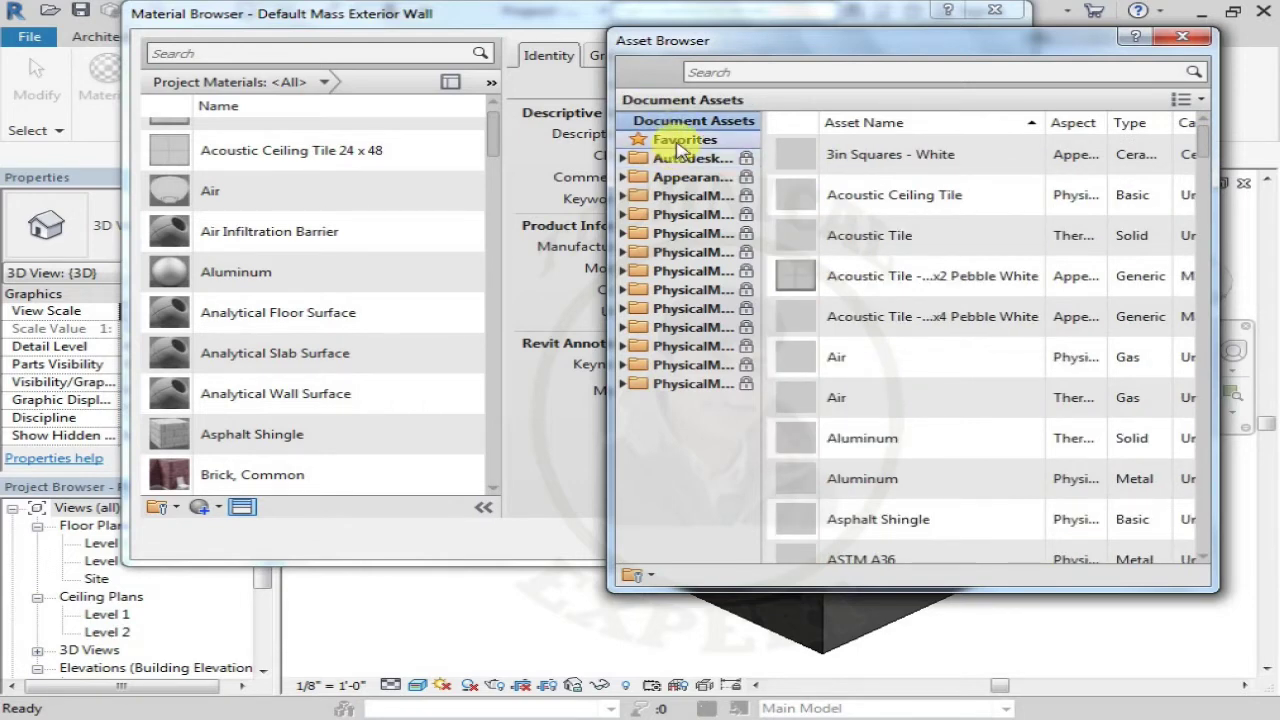
left_click(682, 140)
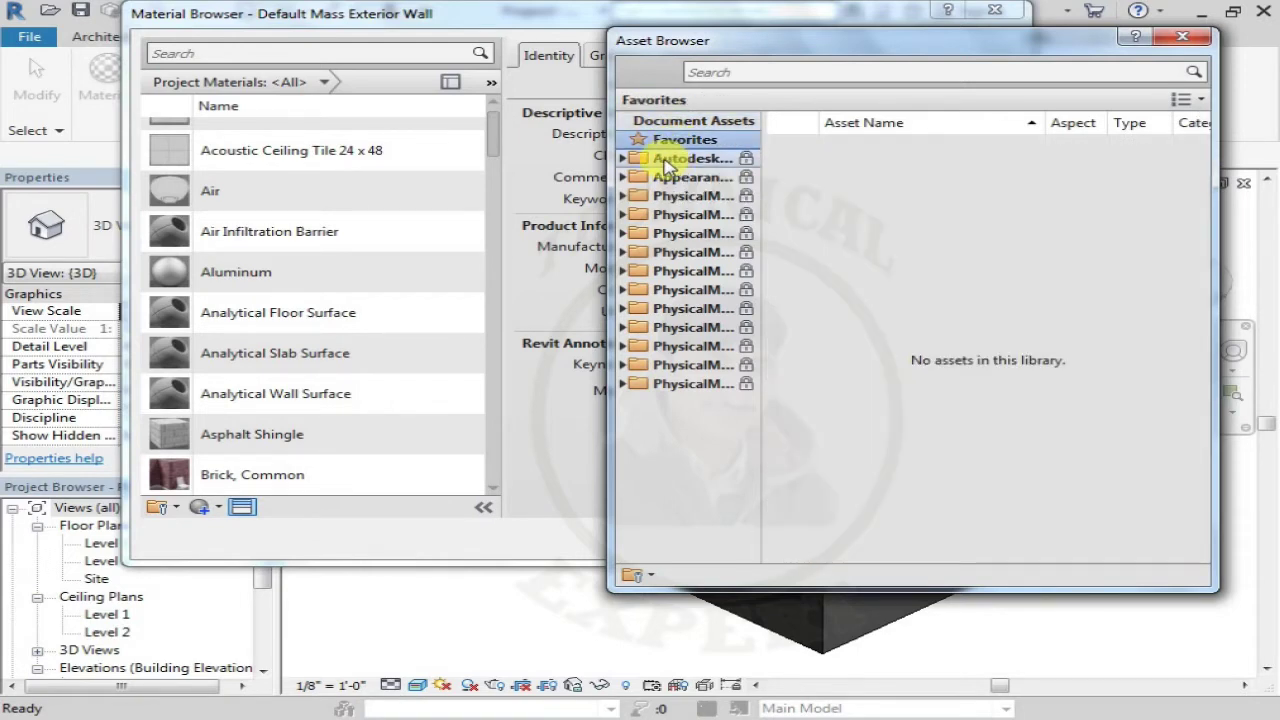
left_click(664, 159)
left_click(662, 176)
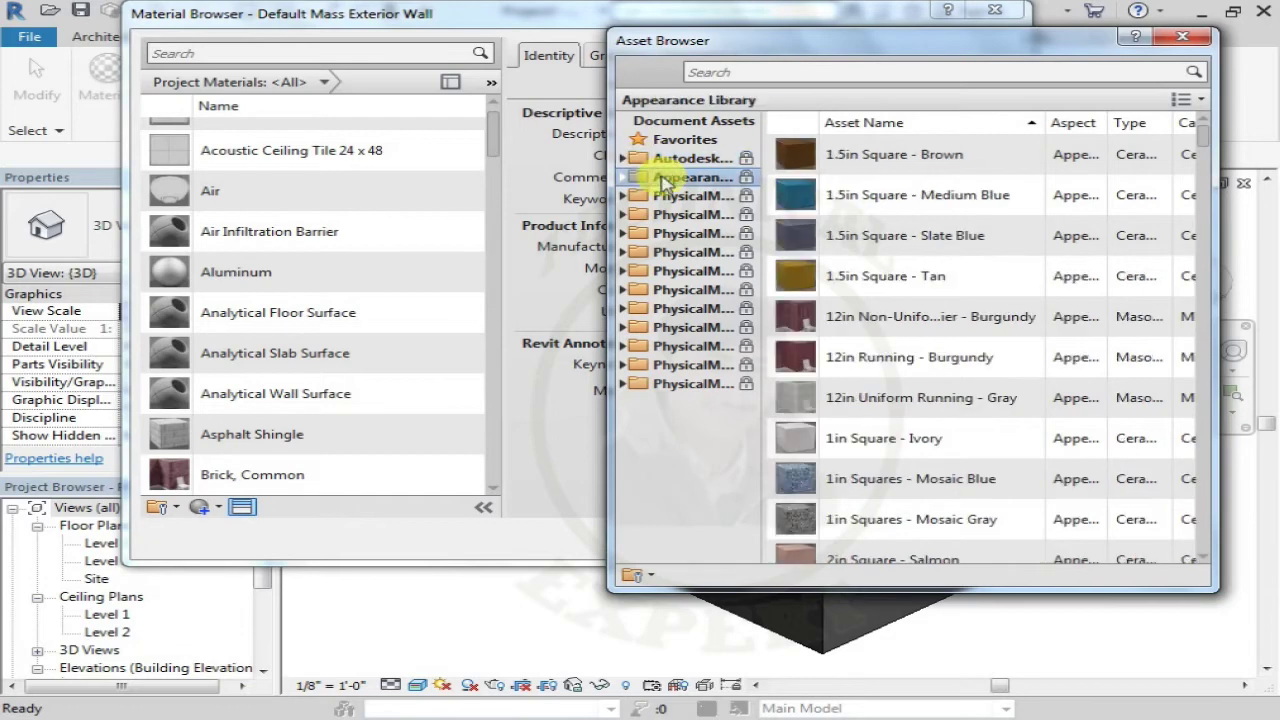
left_click_drag(1204, 138, 1210, 225)
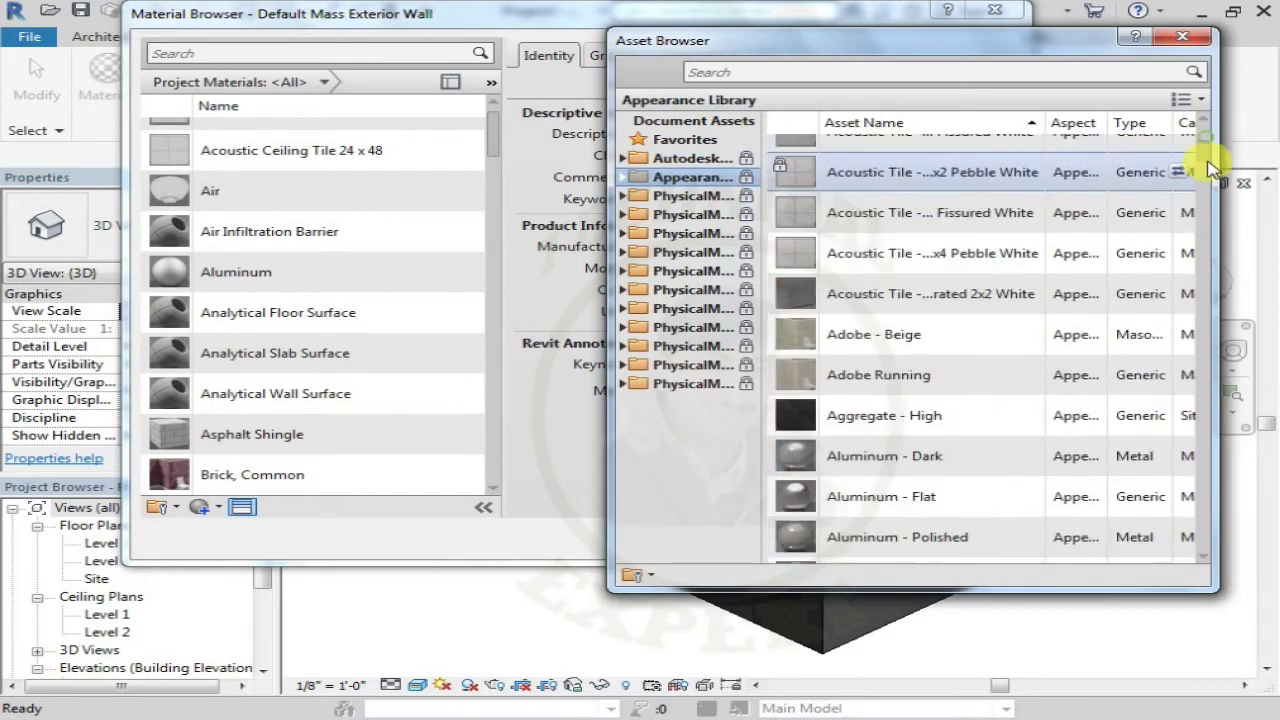
scroll(1195, 238, "down", 3)
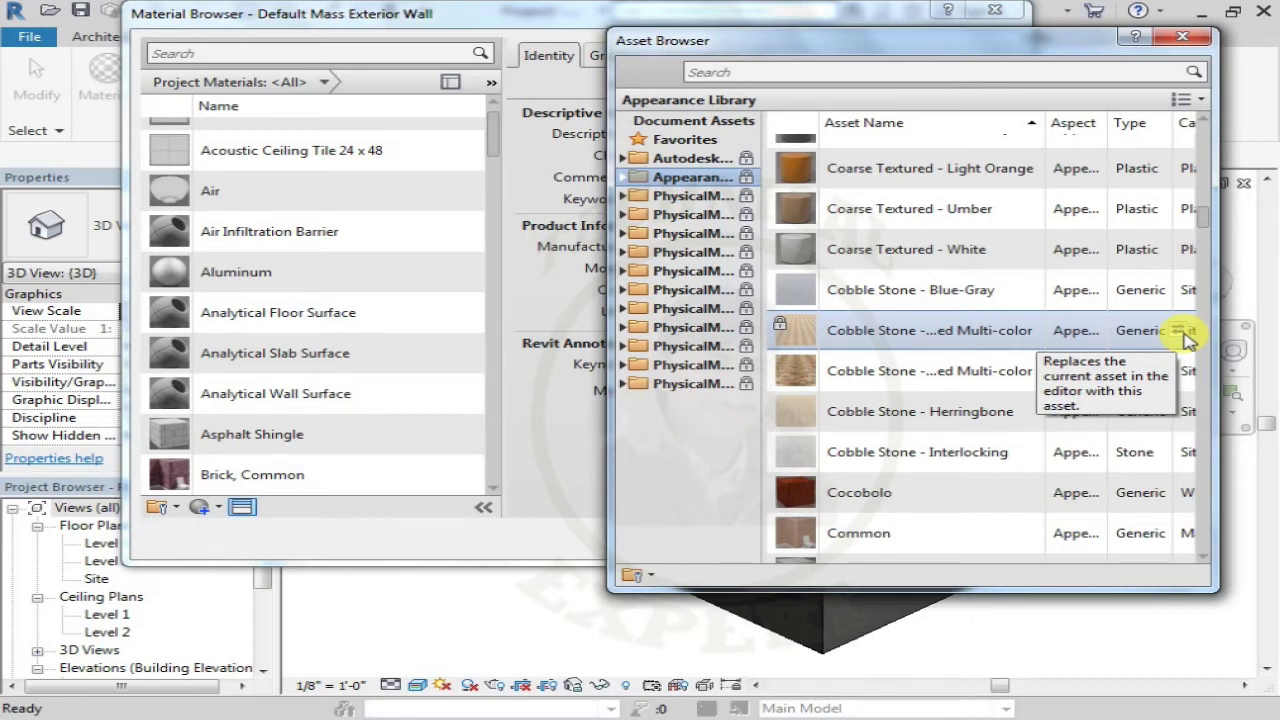
Step: Replace the appearance with Cobble Stone - Glazed Multi-color (Stone) and close the Asset Browser
left_click(1181, 332)
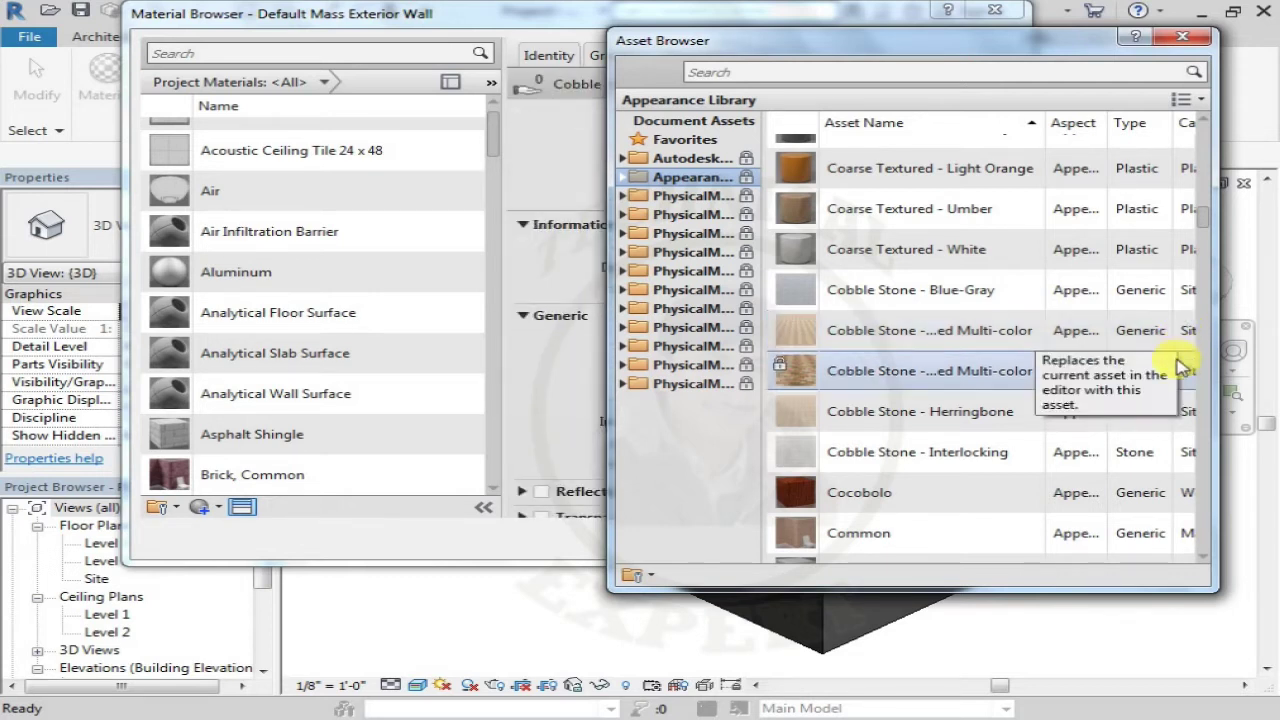
left_click(1184, 372)
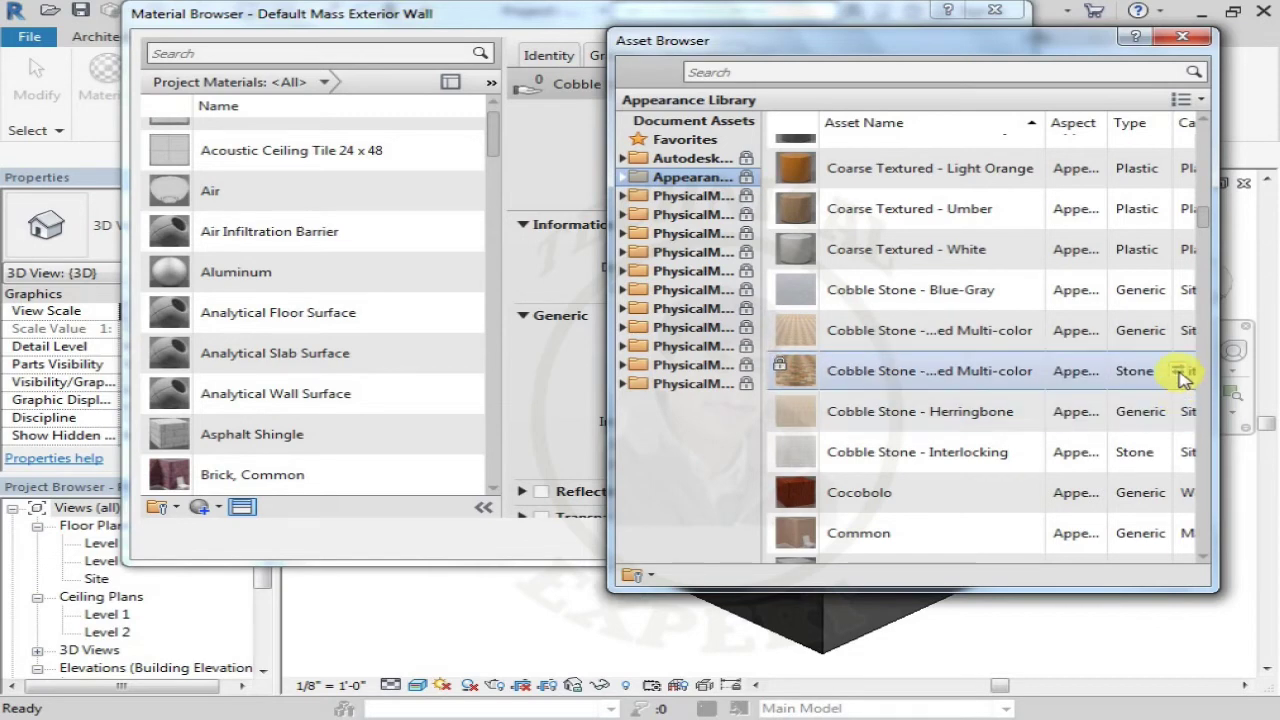
left_click(1181, 372)
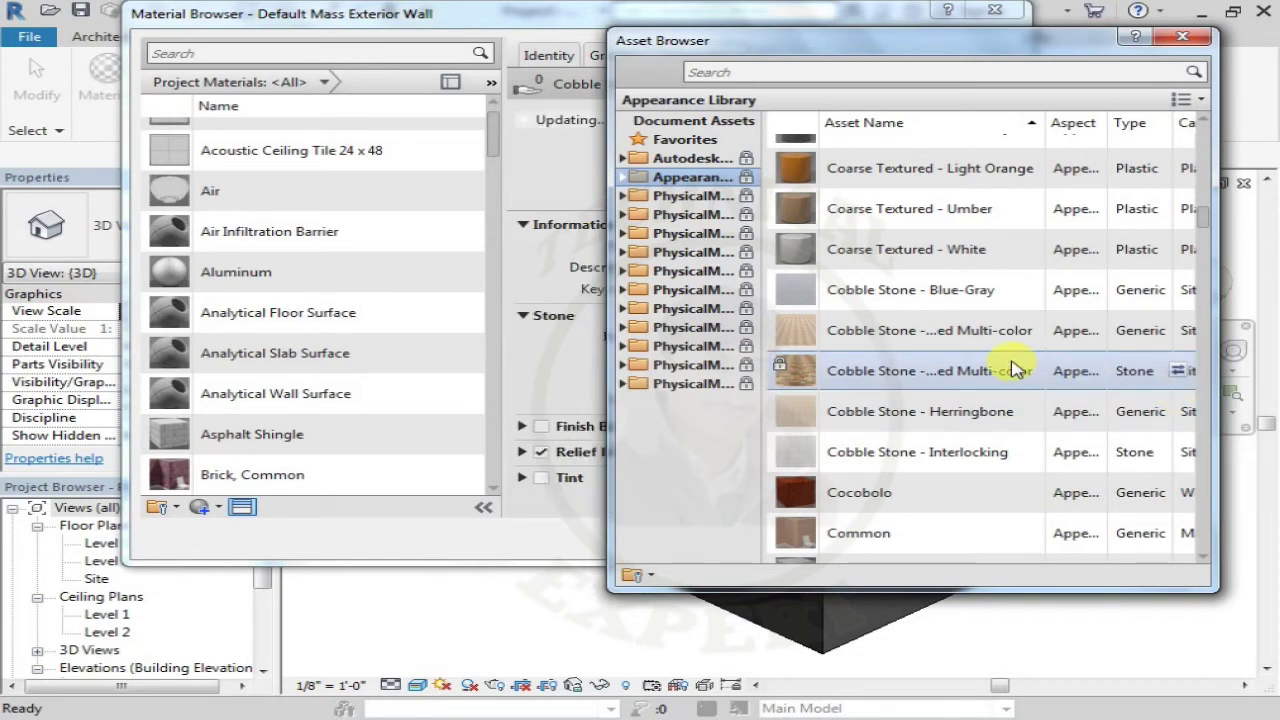
scroll(737, 286, "up", 1)
left_click_drag(936, 50, 1100, 82)
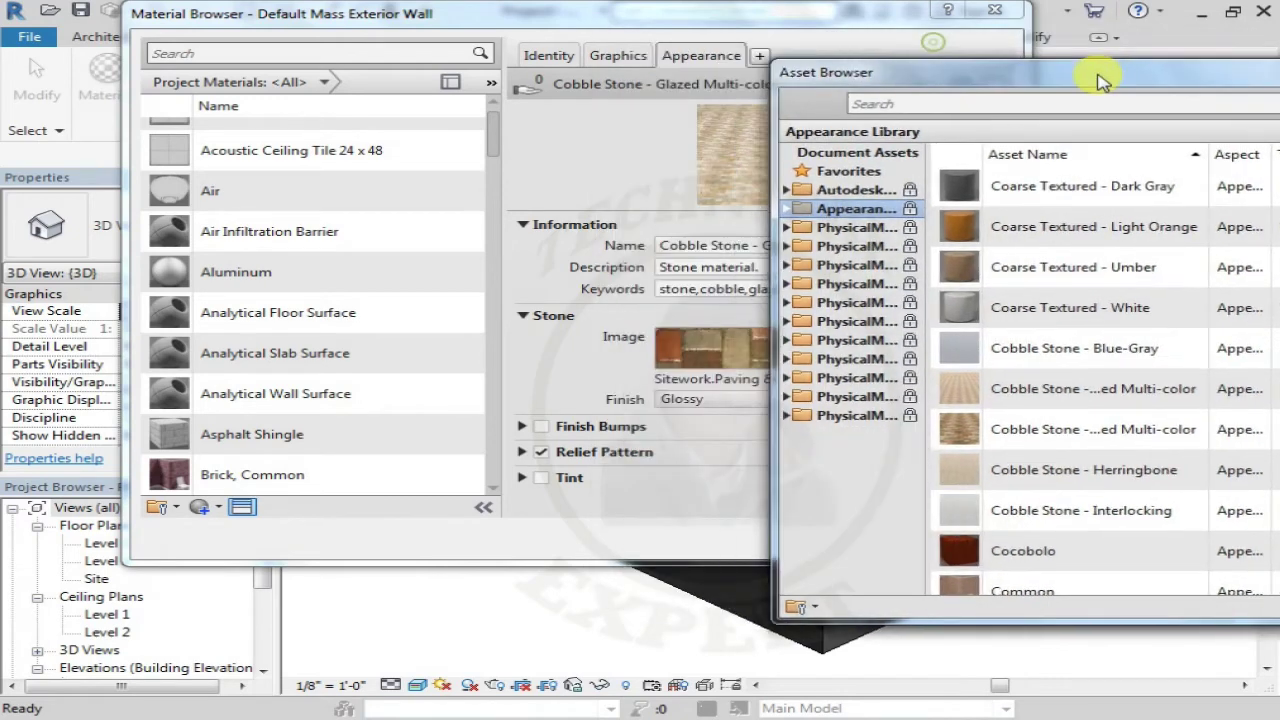
left_click_drag(914, 86, 752, 115)
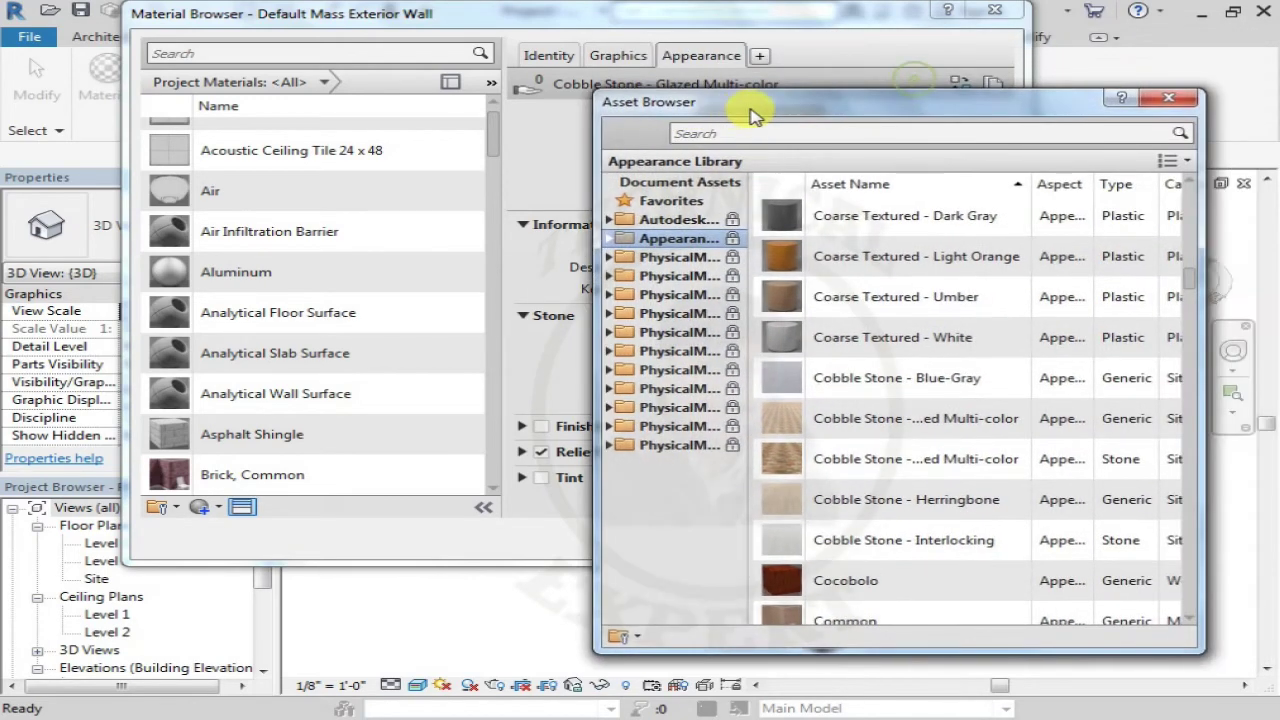
left_click(1168, 97)
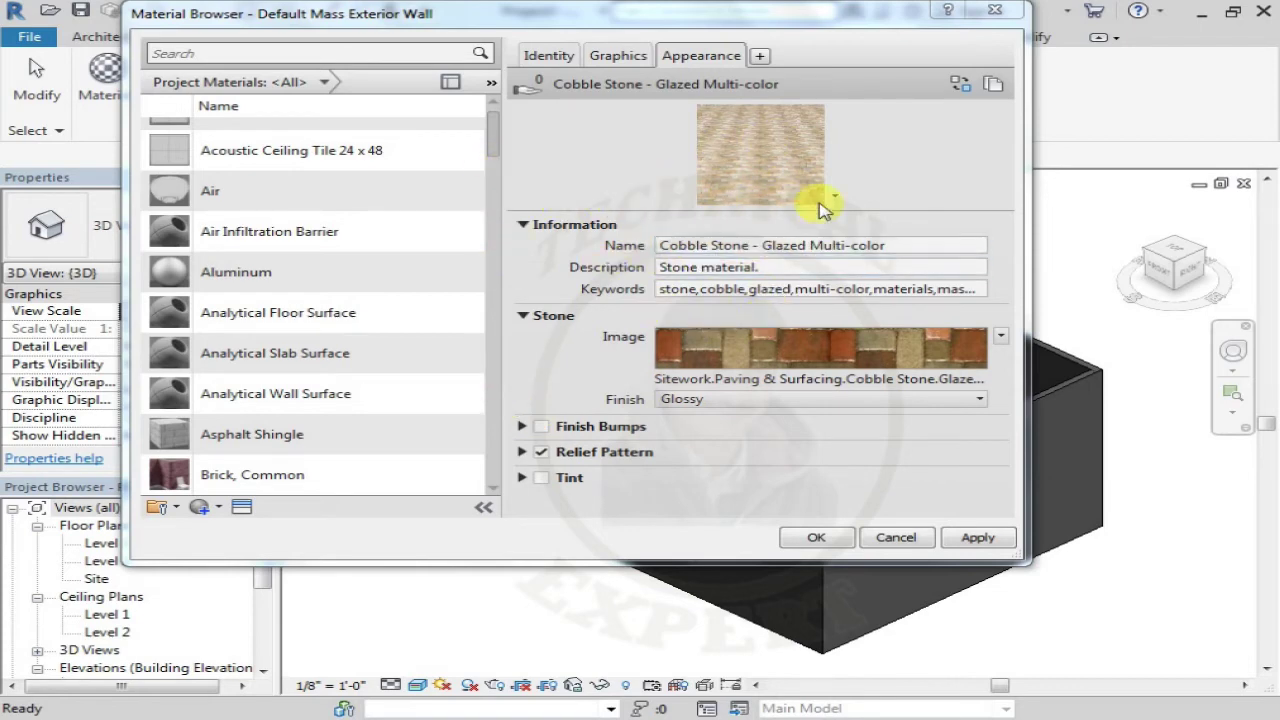
left_click_drag(492, 135, 500, 250)
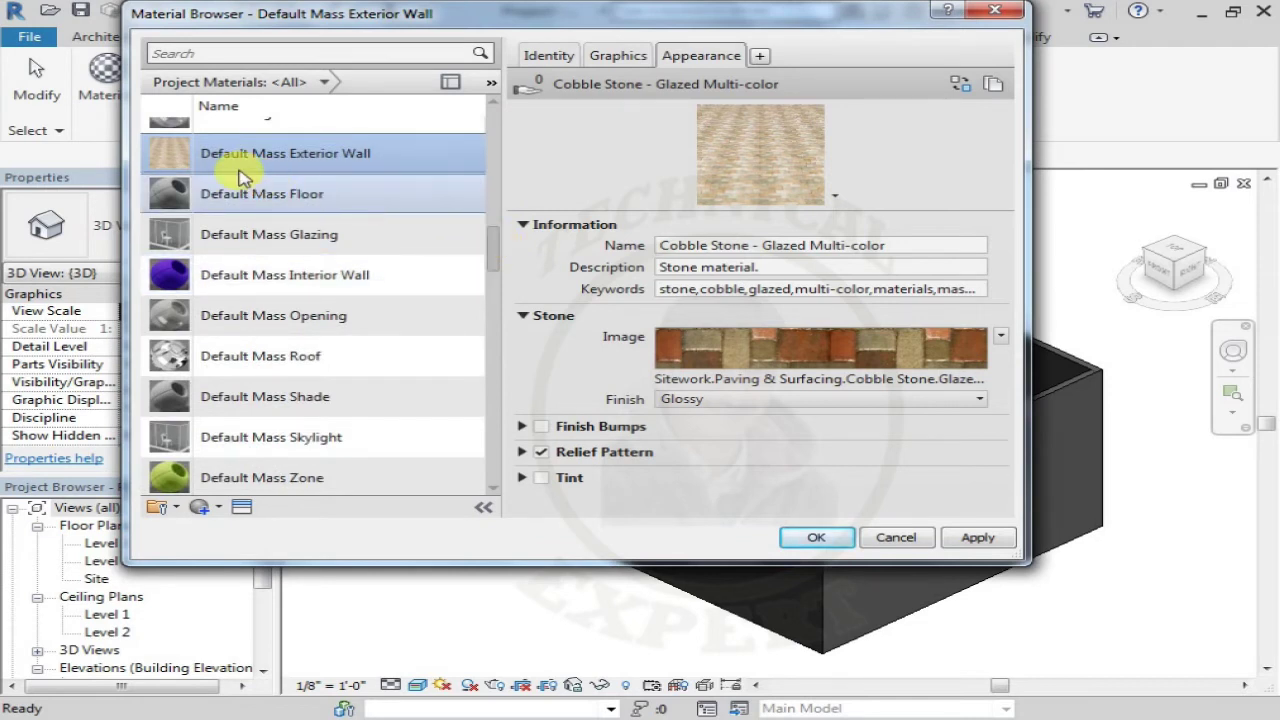
left_click(228, 162)
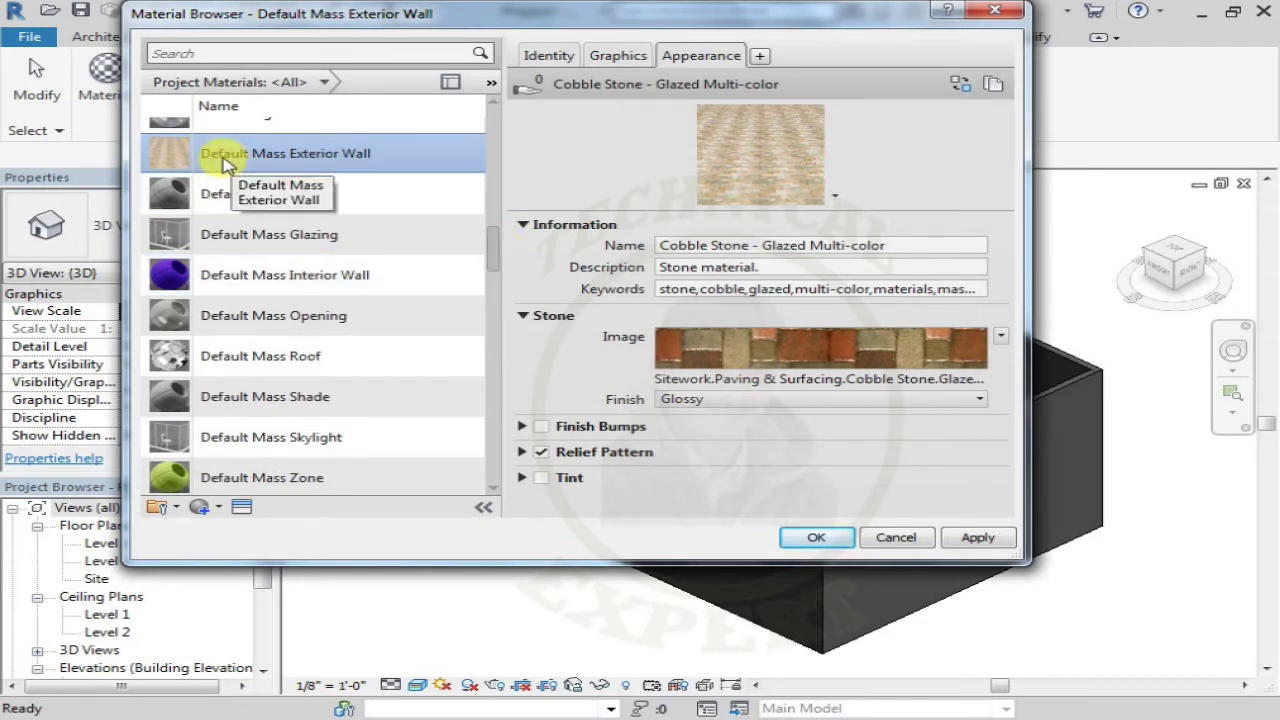
mouse_move(491, 255)
left_mouse_down()
mouse_move(505, 133)
mouse_move(491, 323)
mouse_move(505, 485)
left_mouse_up()
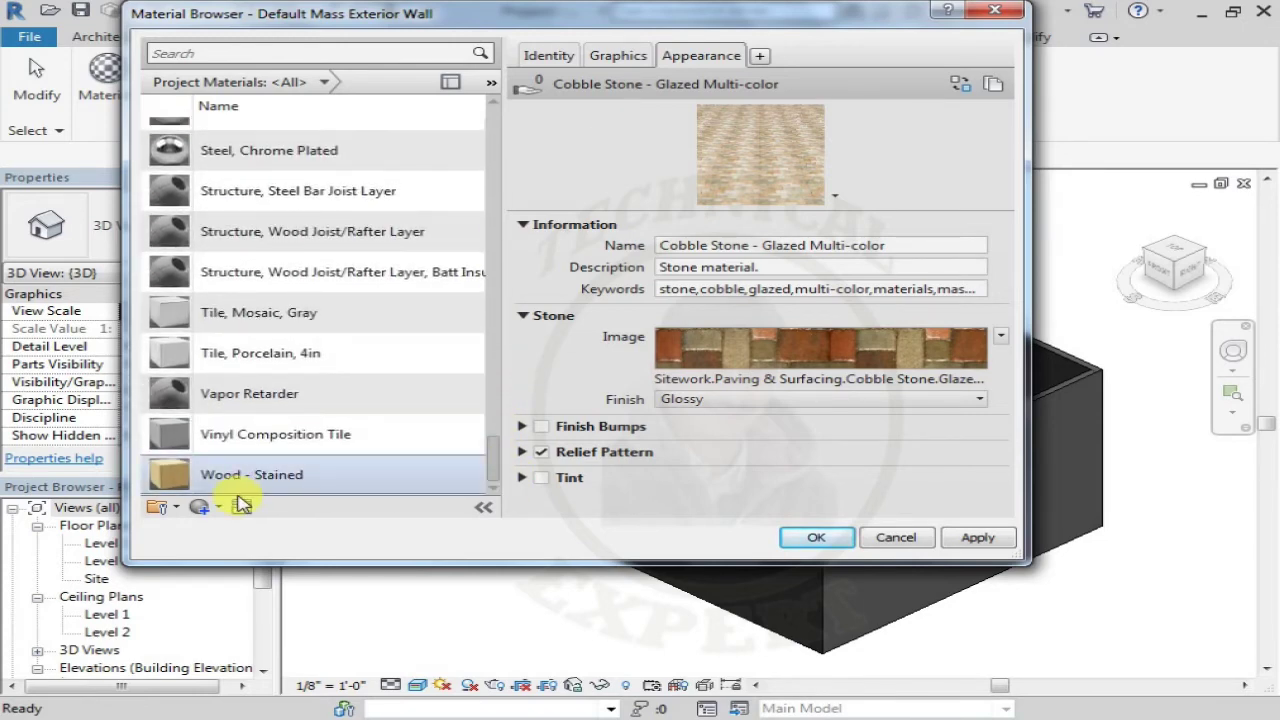
left_click(241, 507)
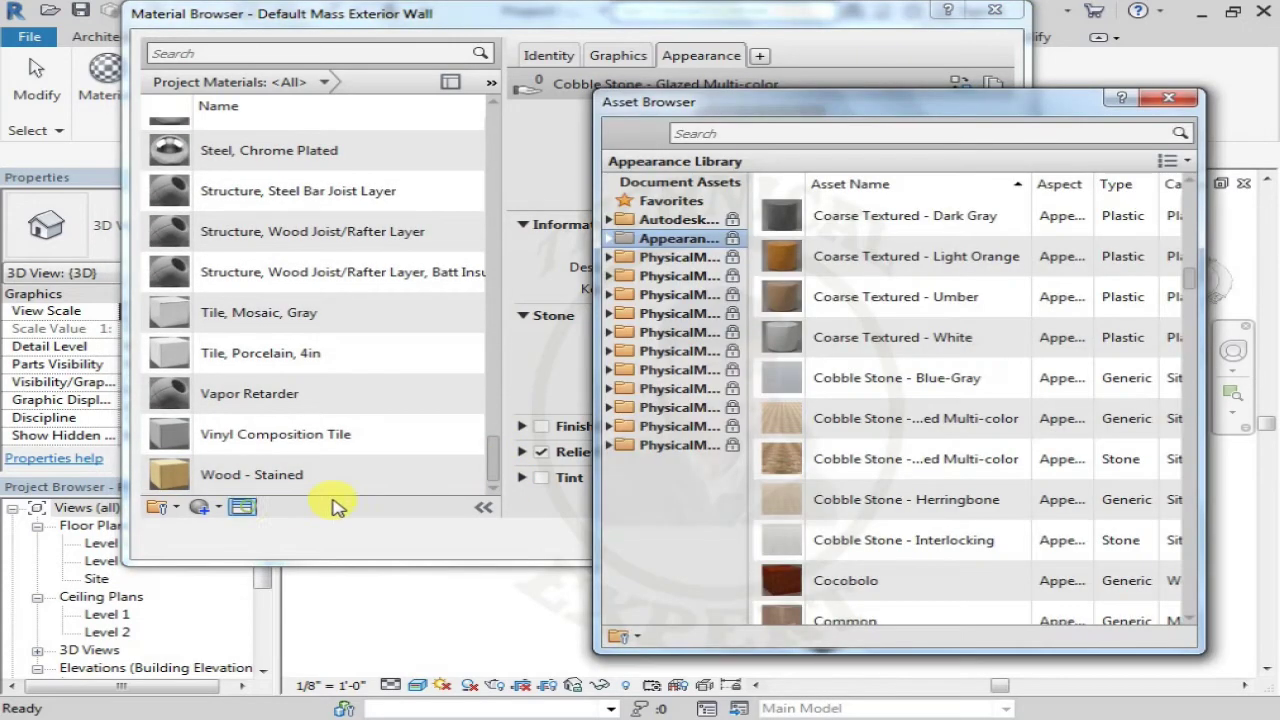
Step: Expand the Appearance Library categories and move to the Glass category
double_click(660, 220)
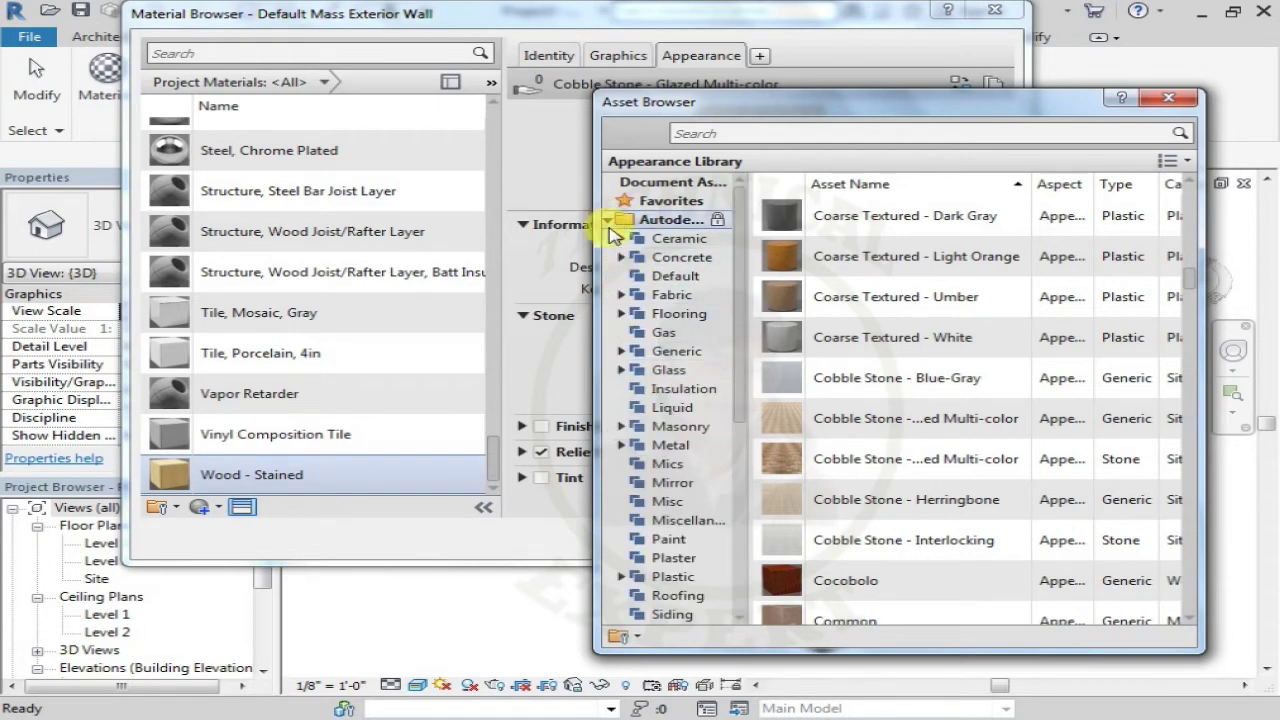
double_click(620, 219)
double_click(620, 239)
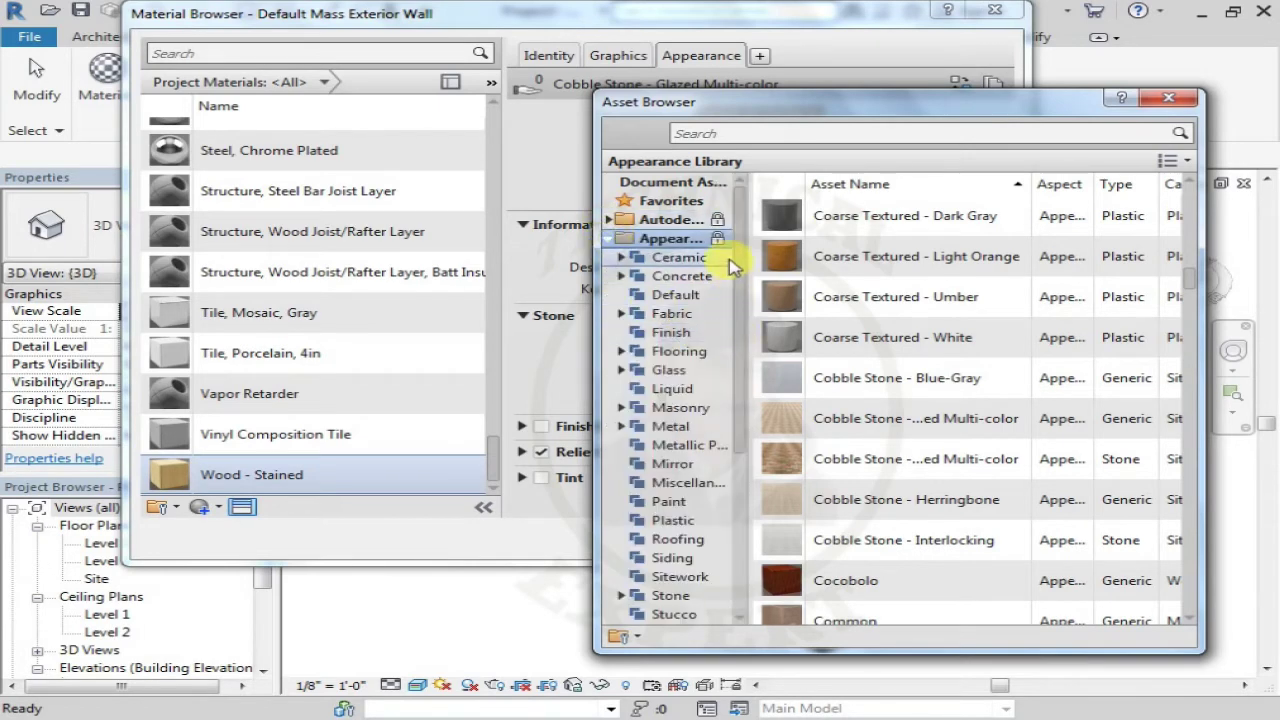
left_click(680, 463)
left_click(680, 449)
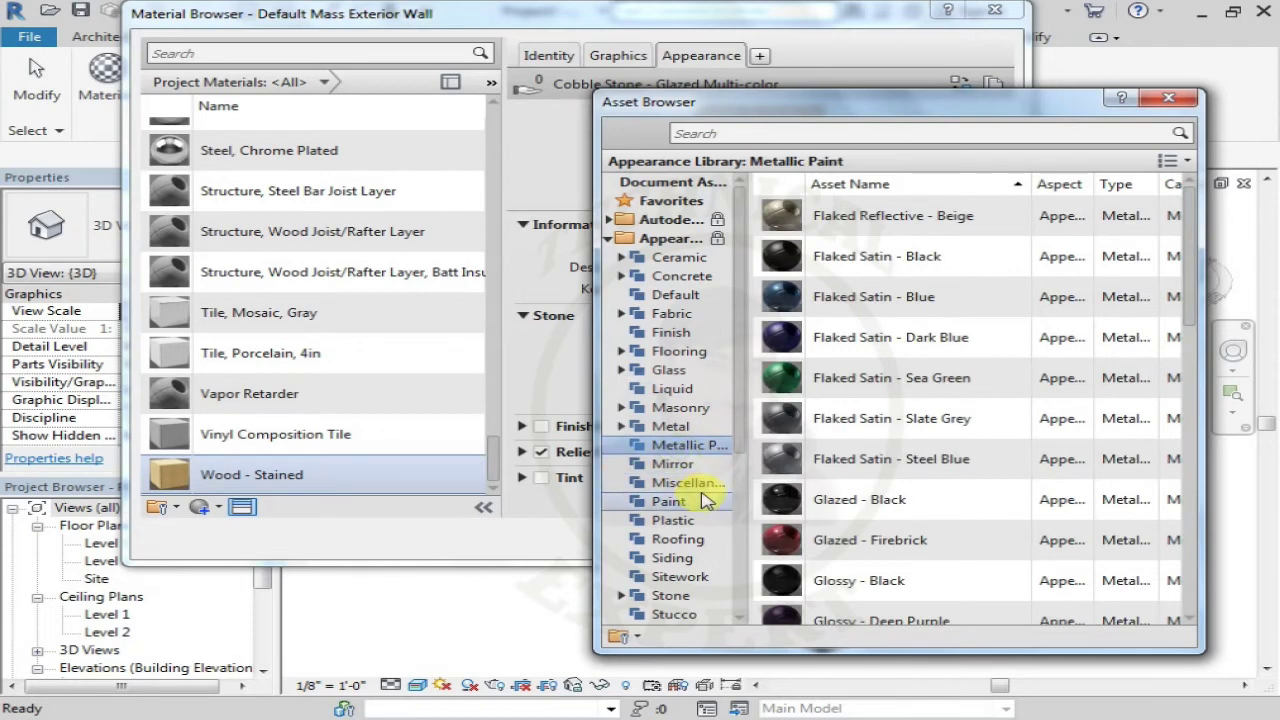
key("Down")
key("Up")
key("Up")
key("Up")
key("Up")
key("Up")
key("Up")
key("Up")
key("Up")
key("Up")
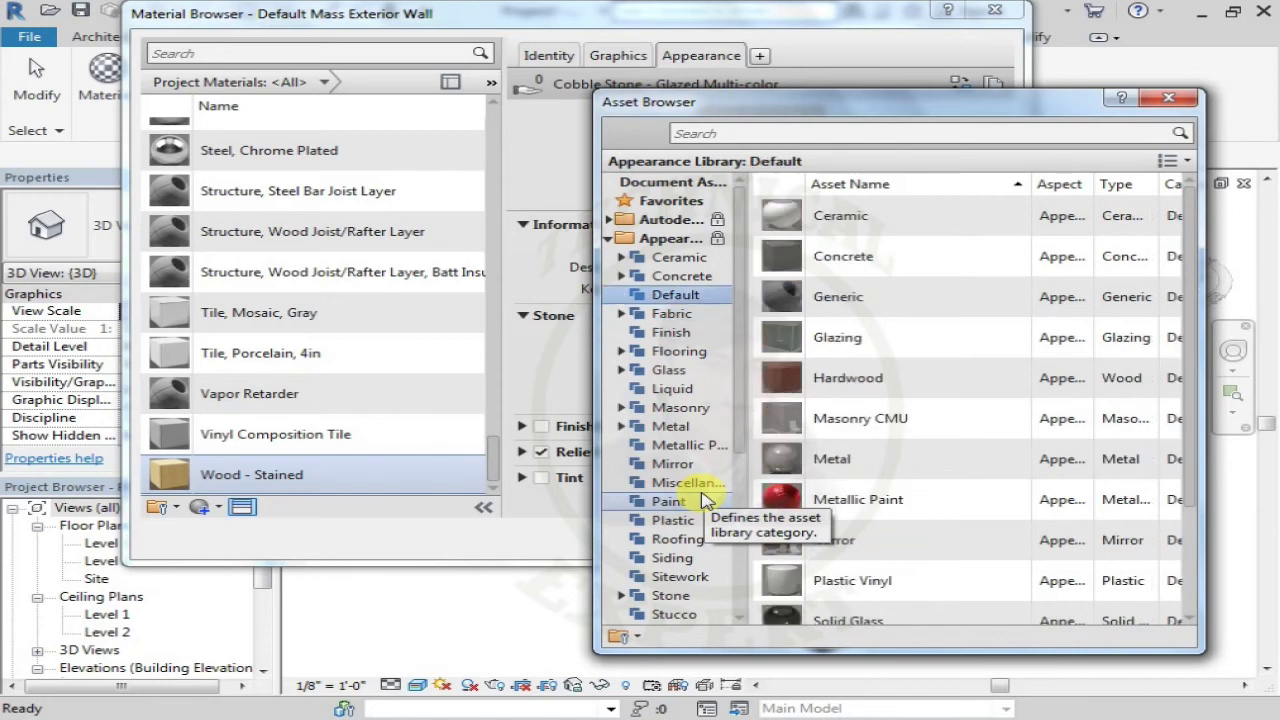
key("Down")
key("Down")
key("Down")
key("Down")
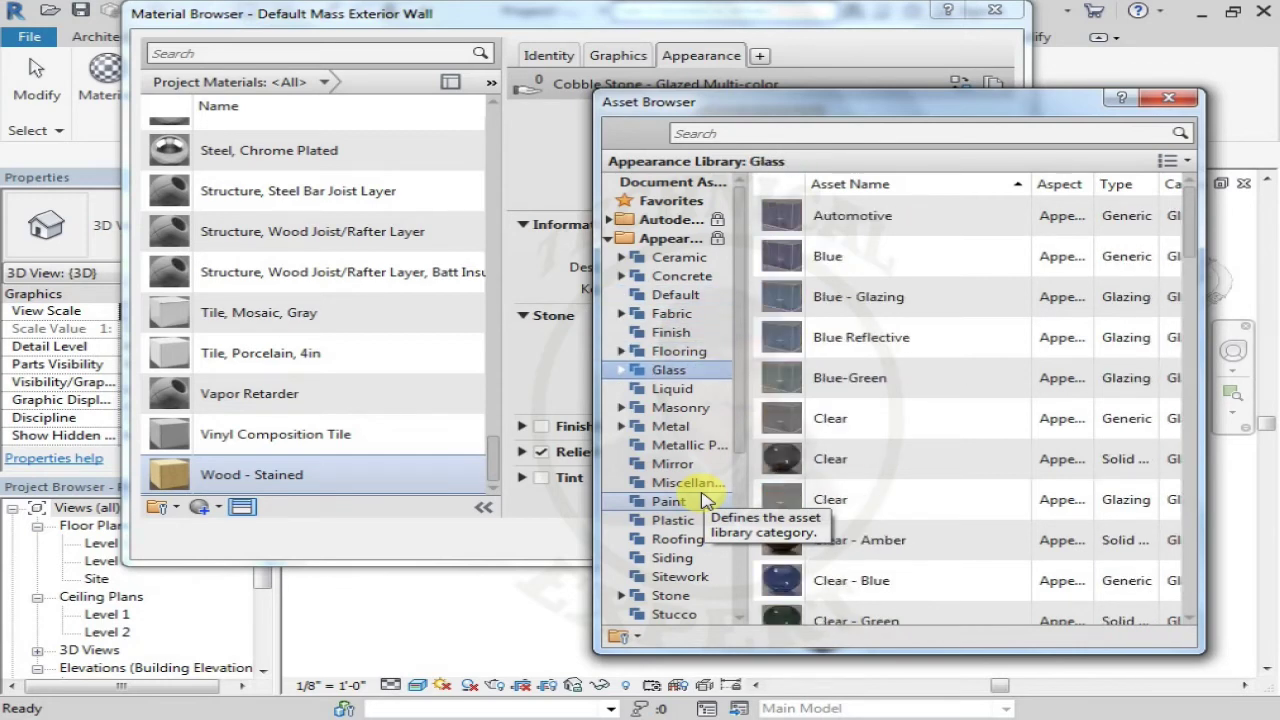
Step: Apply the Clear - Blue glass appearance and close the Asset Browser
scroll(960, 535, "down", 1)
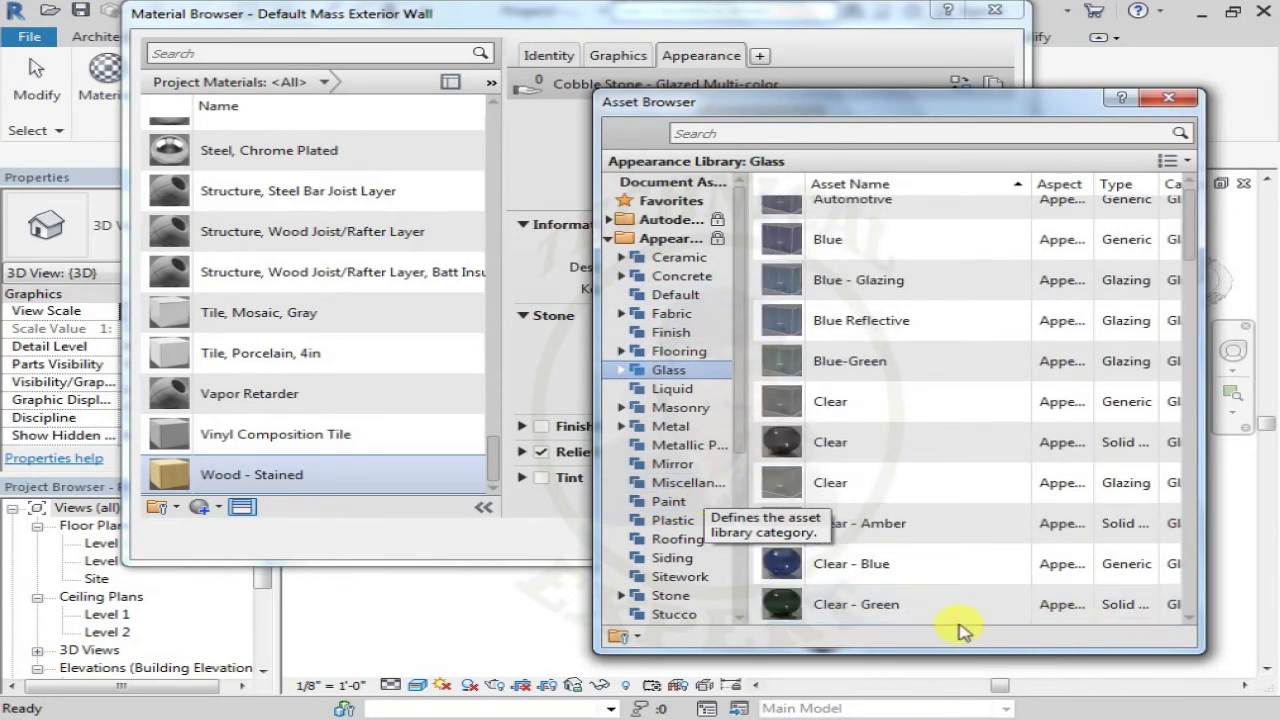
left_click(1167, 565)
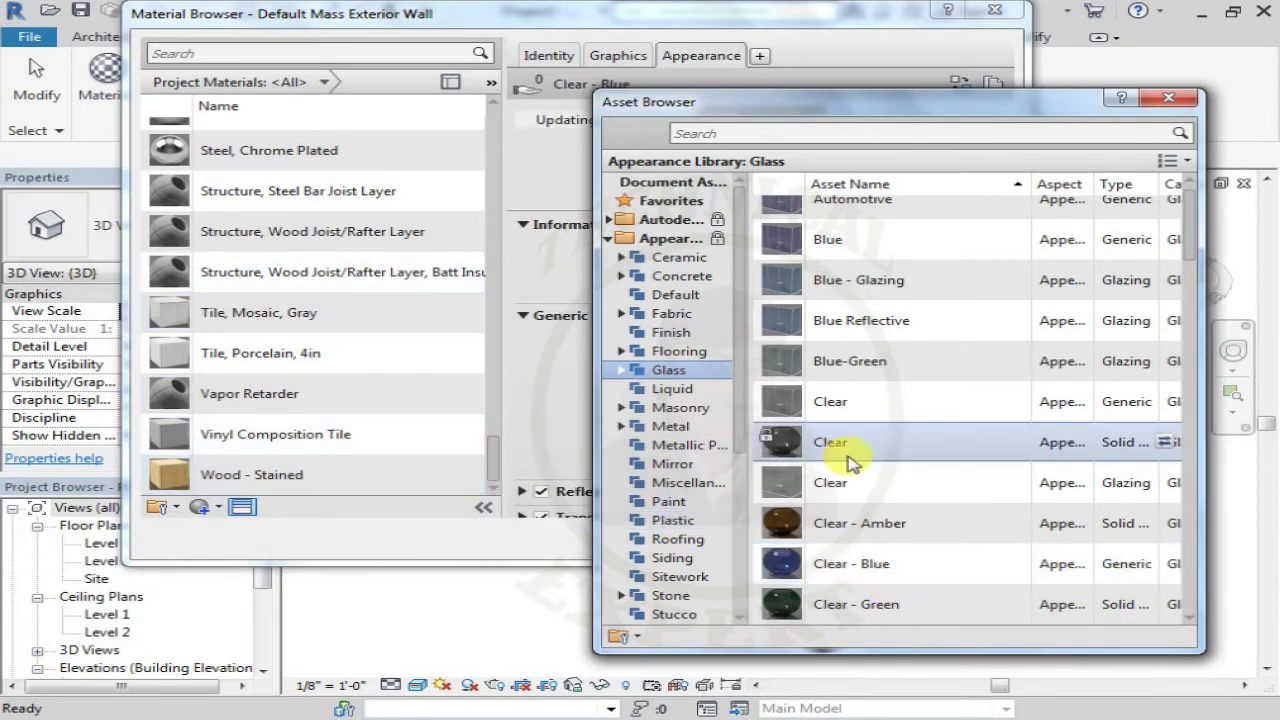
left_click(1169, 97)
left_click_drag(494, 450, 503, 108)
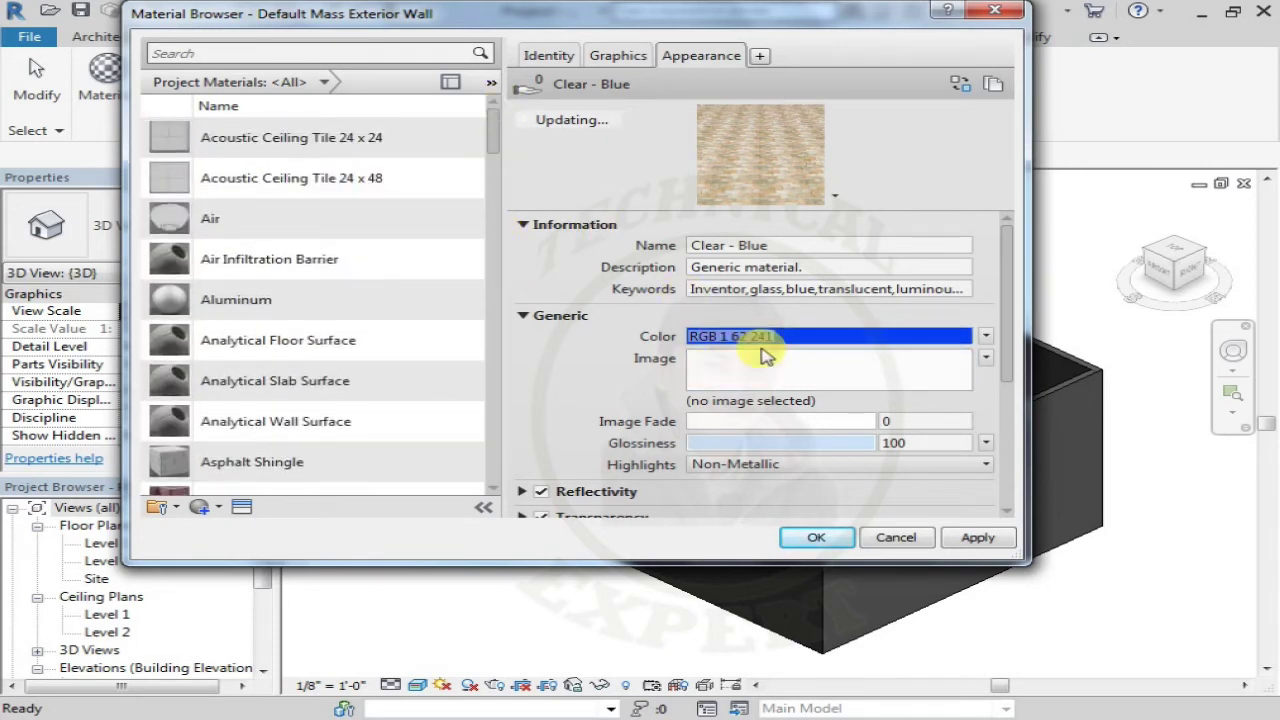
Step: Check the Clear - Blue colour values, then view the Graphics settings (shading RGB 133 178 44)
left_click(790, 342)
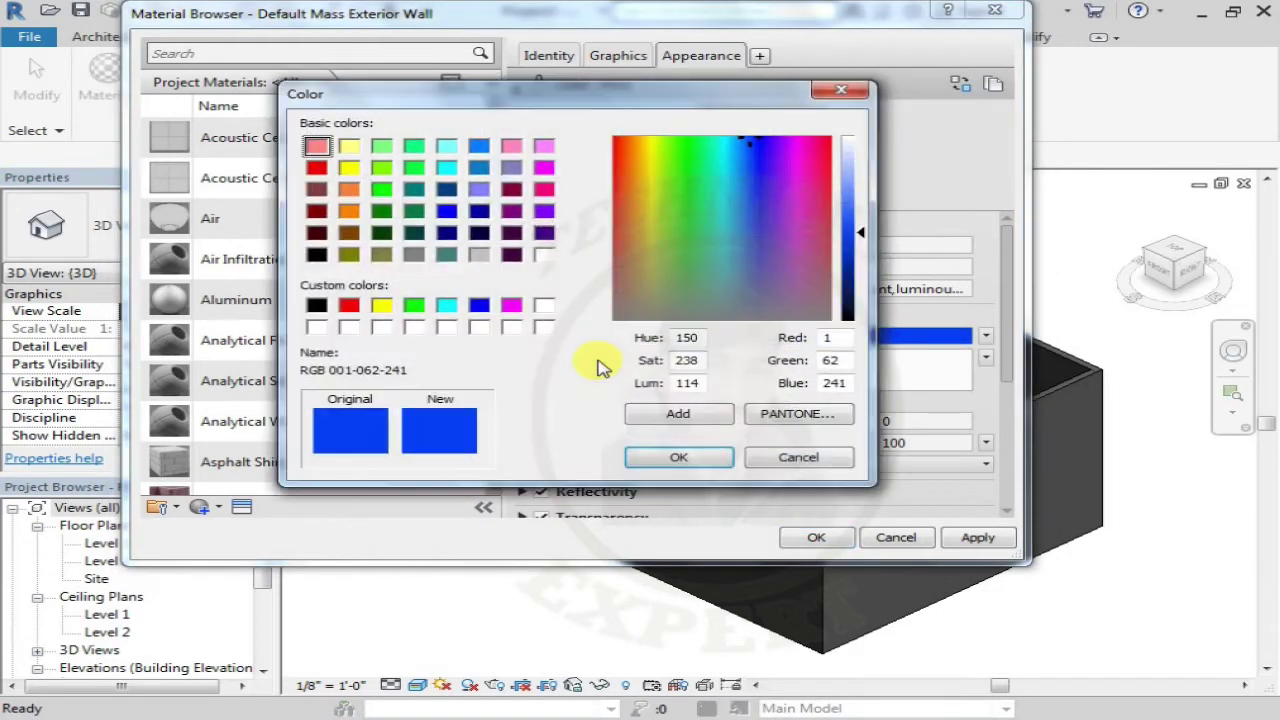
left_click(845, 92)
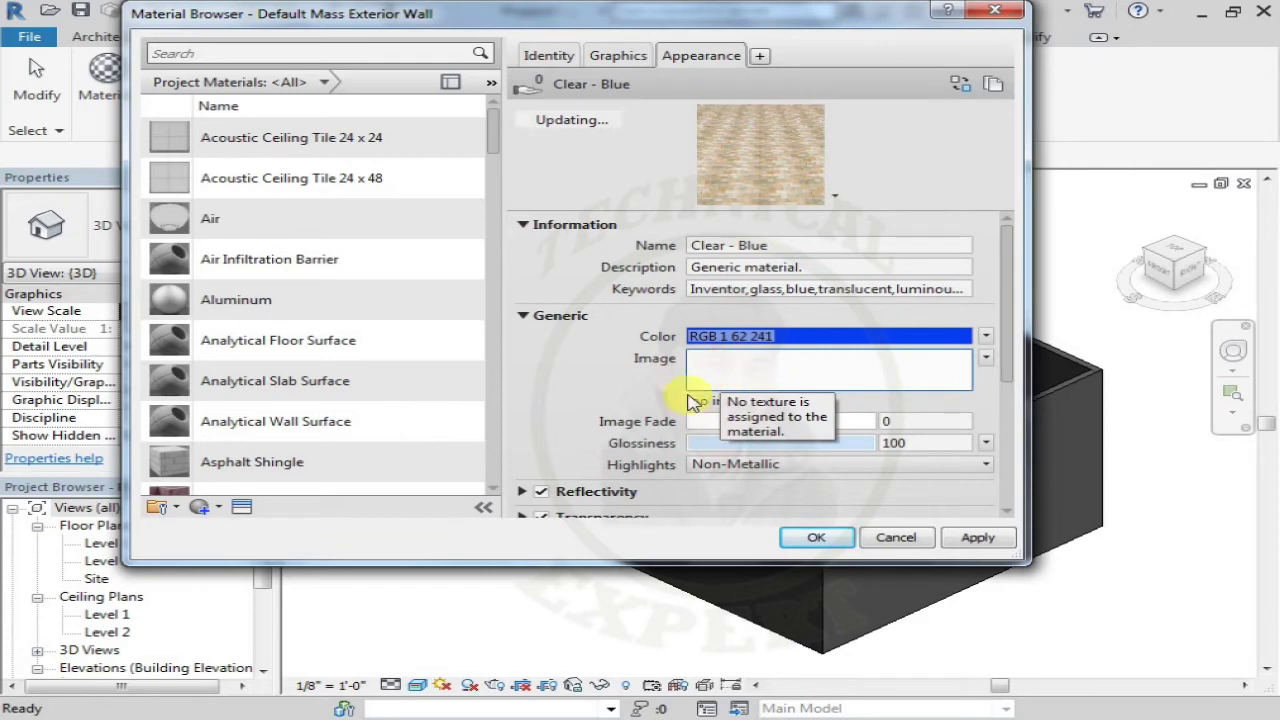
left_click(616, 60)
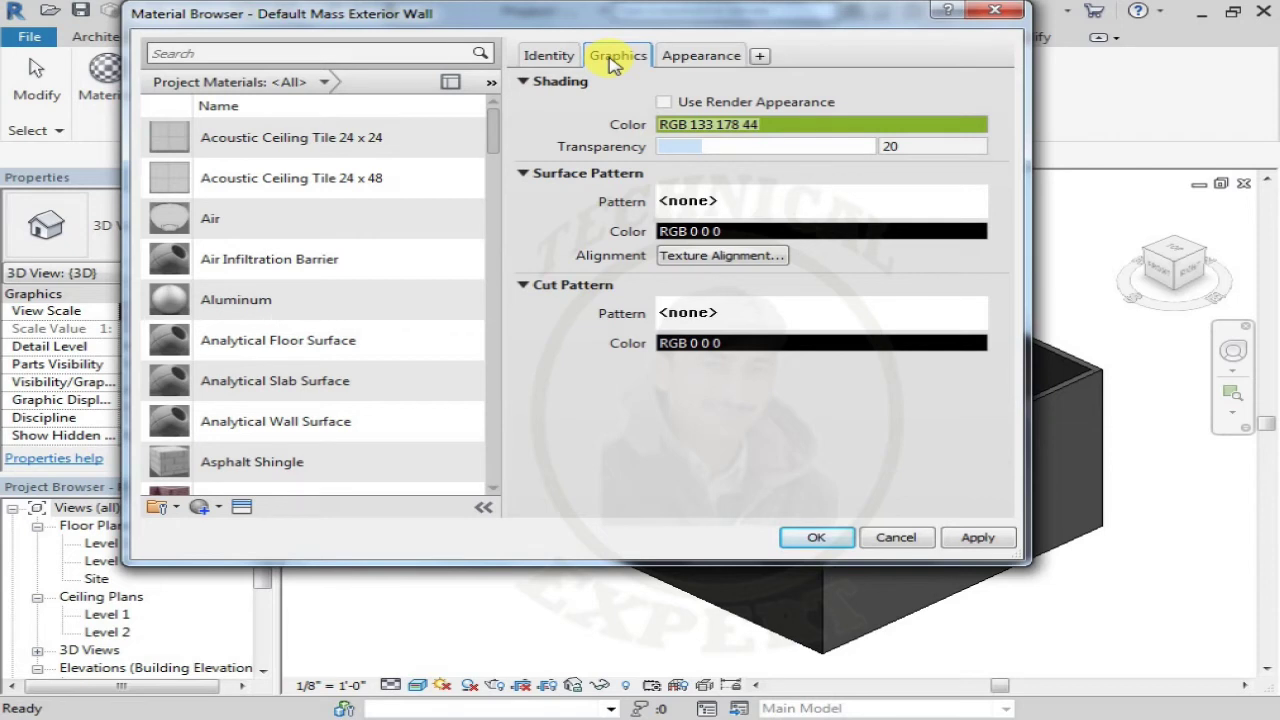
Step: Return to the Clear - Blue appearance settings, scroll the material list, and close the Material Browser
left_click(707, 58)
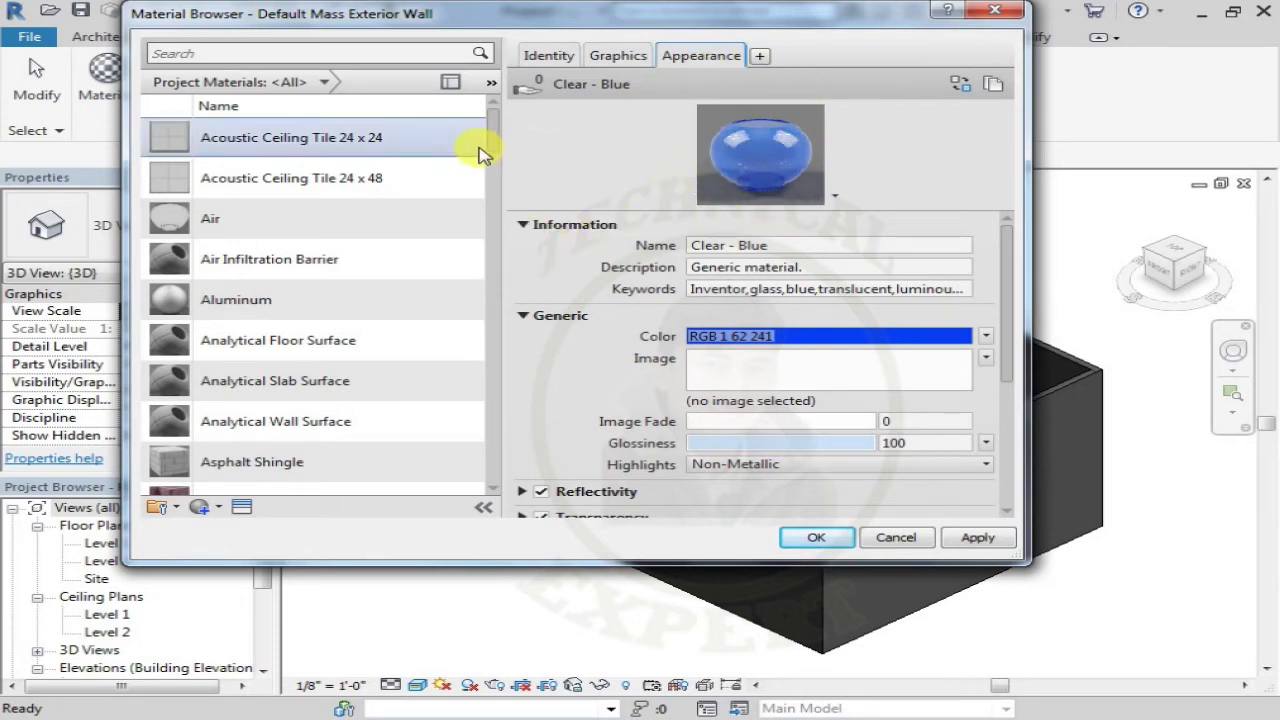
left_click_drag(502, 146, 480, 246)
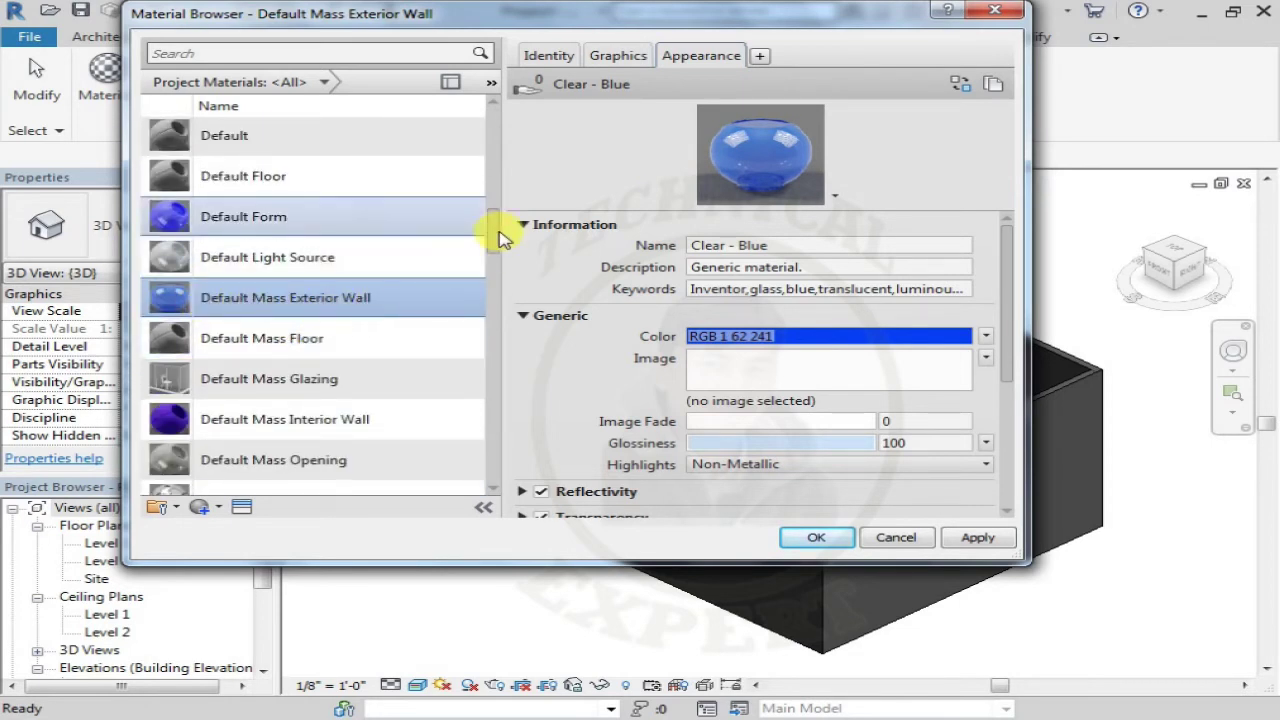
left_click_drag(495, 232, 502, 270)
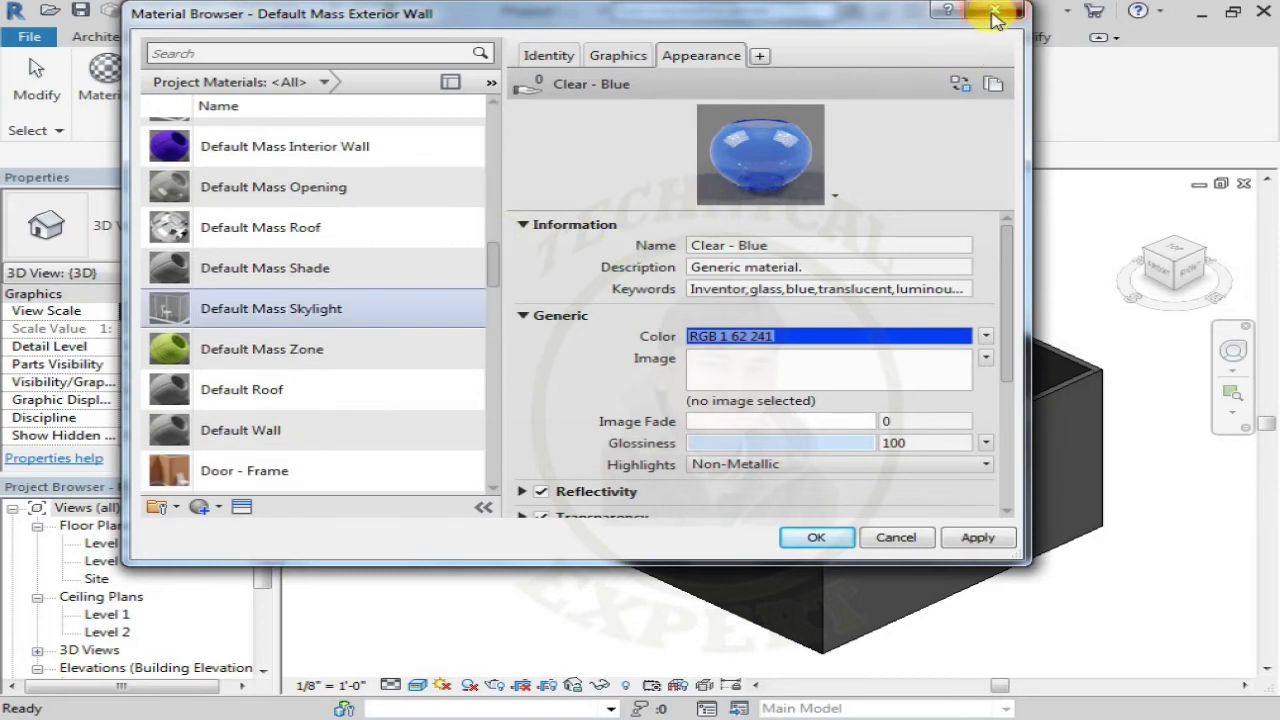
left_click(995, 13)
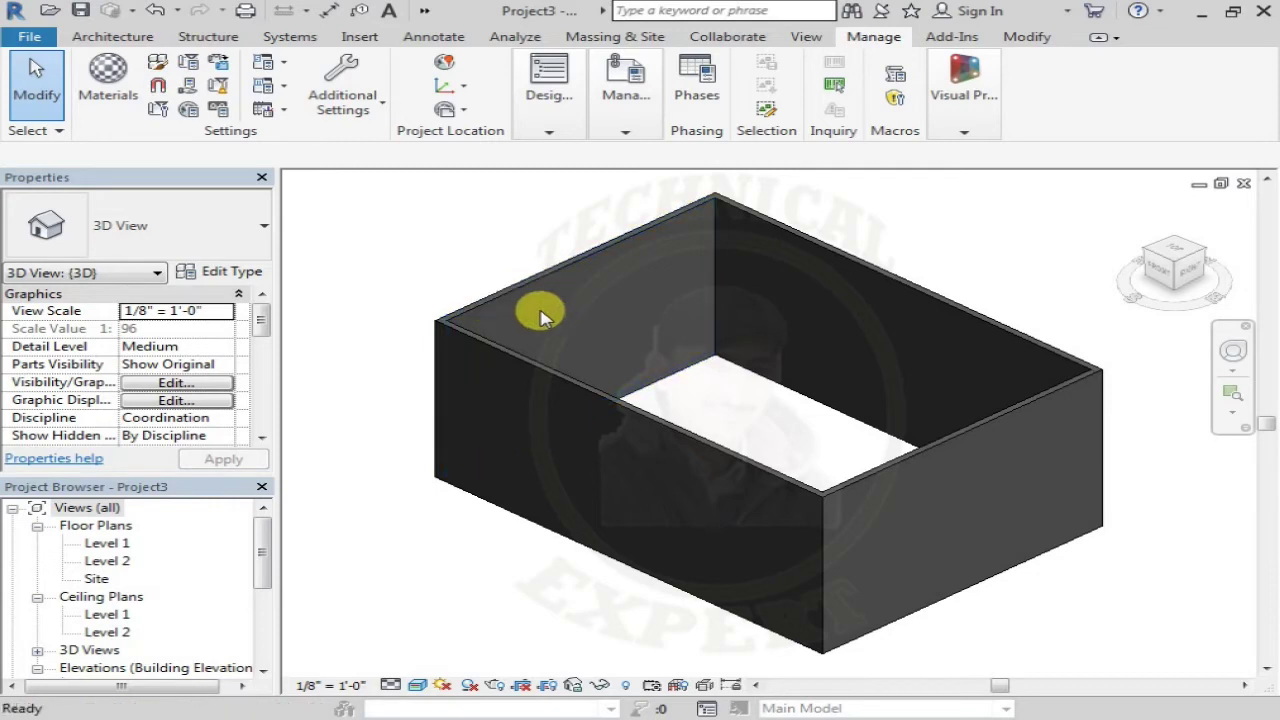
Step: Select the box's front-left wall and open its Generic - 8" type properties
left_click(593, 397)
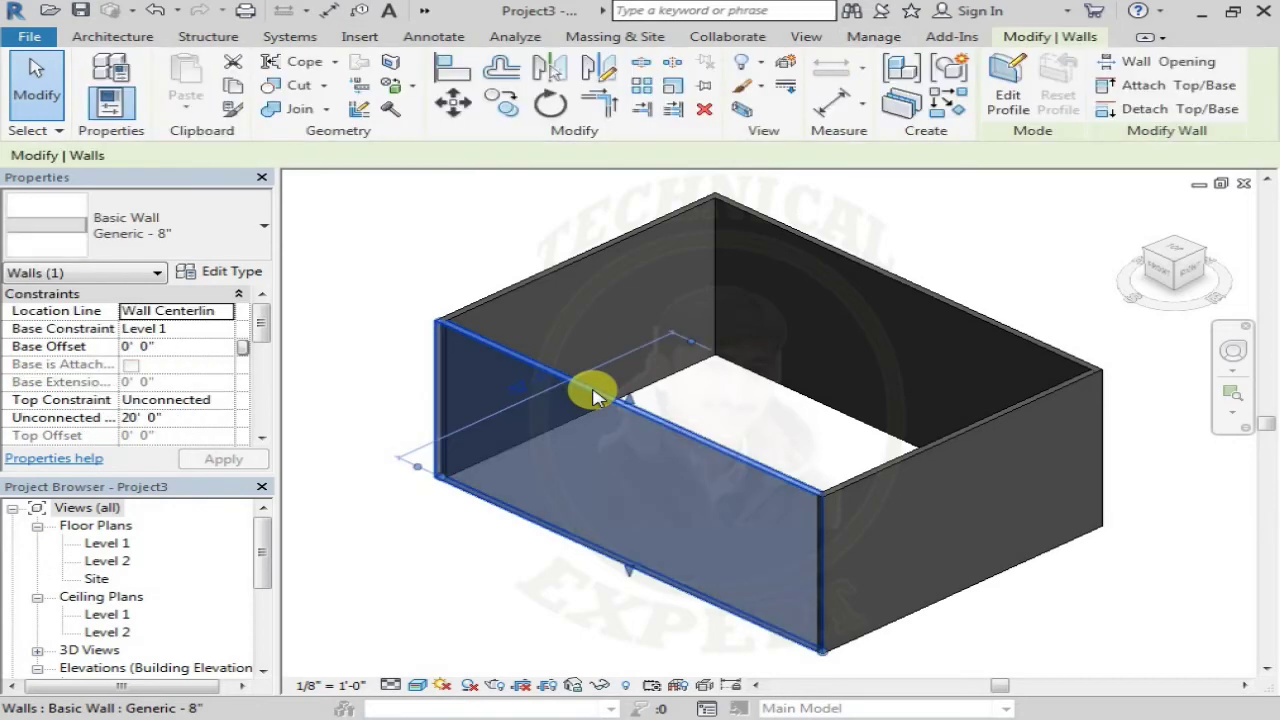
left_click(236, 272)
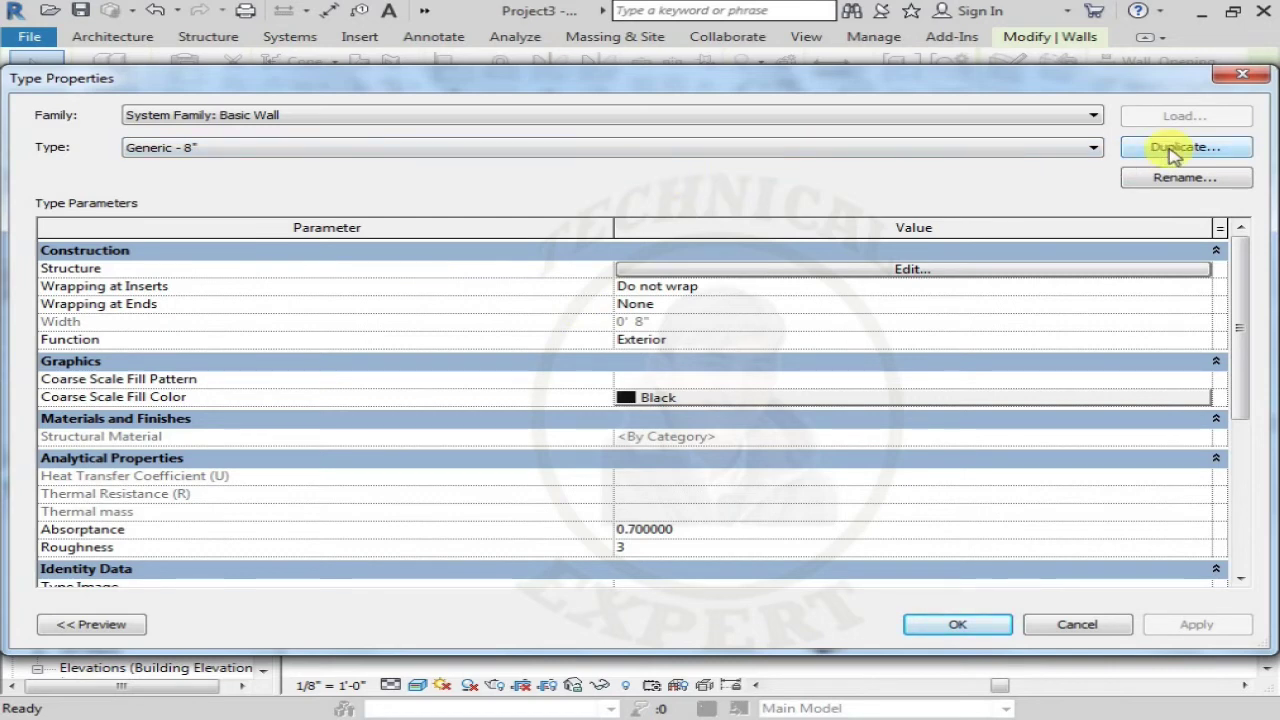
Step: Open the Generic - 8" wall's layer structure and browse materials for its structure layer
left_click(912, 270)
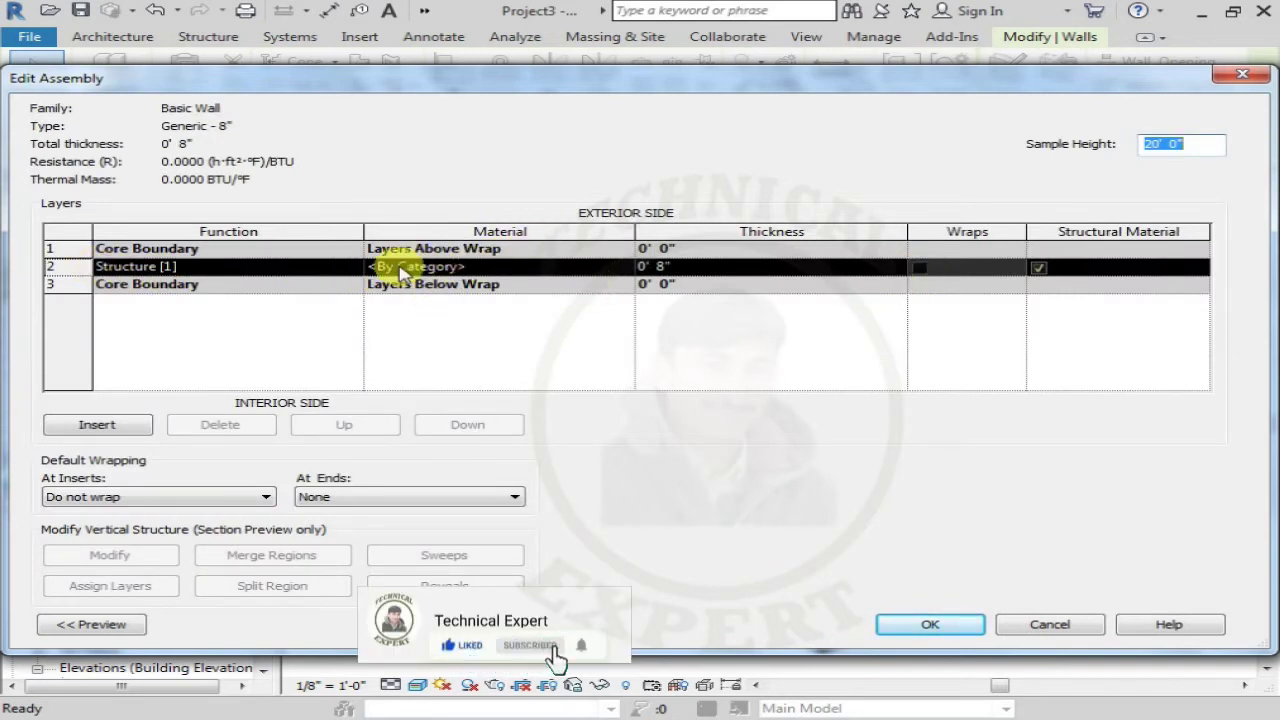
left_click(576, 267)
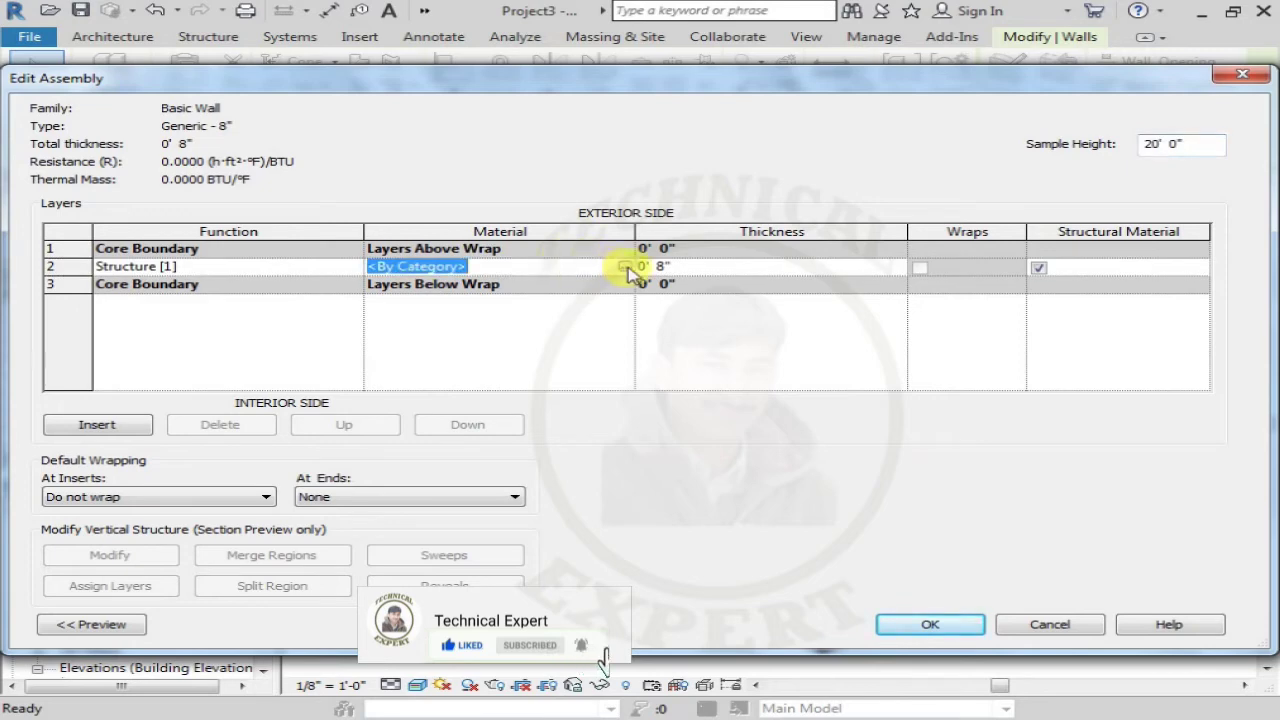
left_click(627, 267)
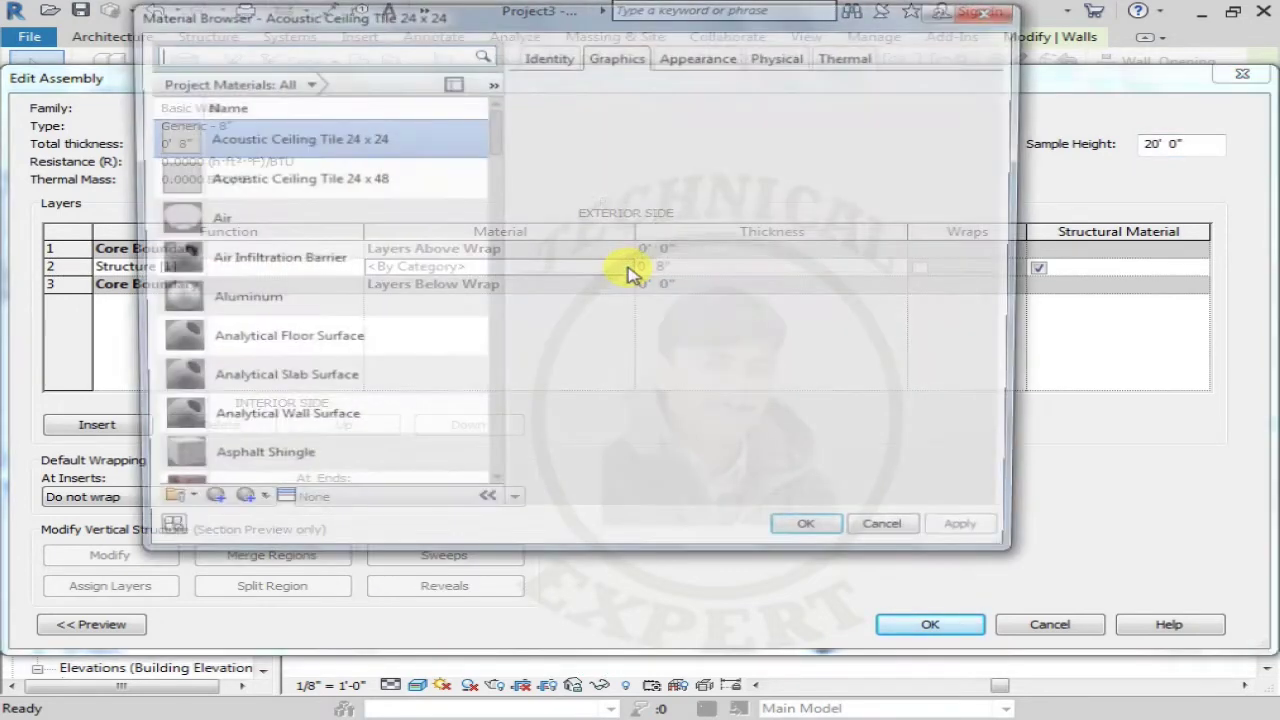
scroll(497, 160, "down", 5)
scroll(497, 160, "down", 3)
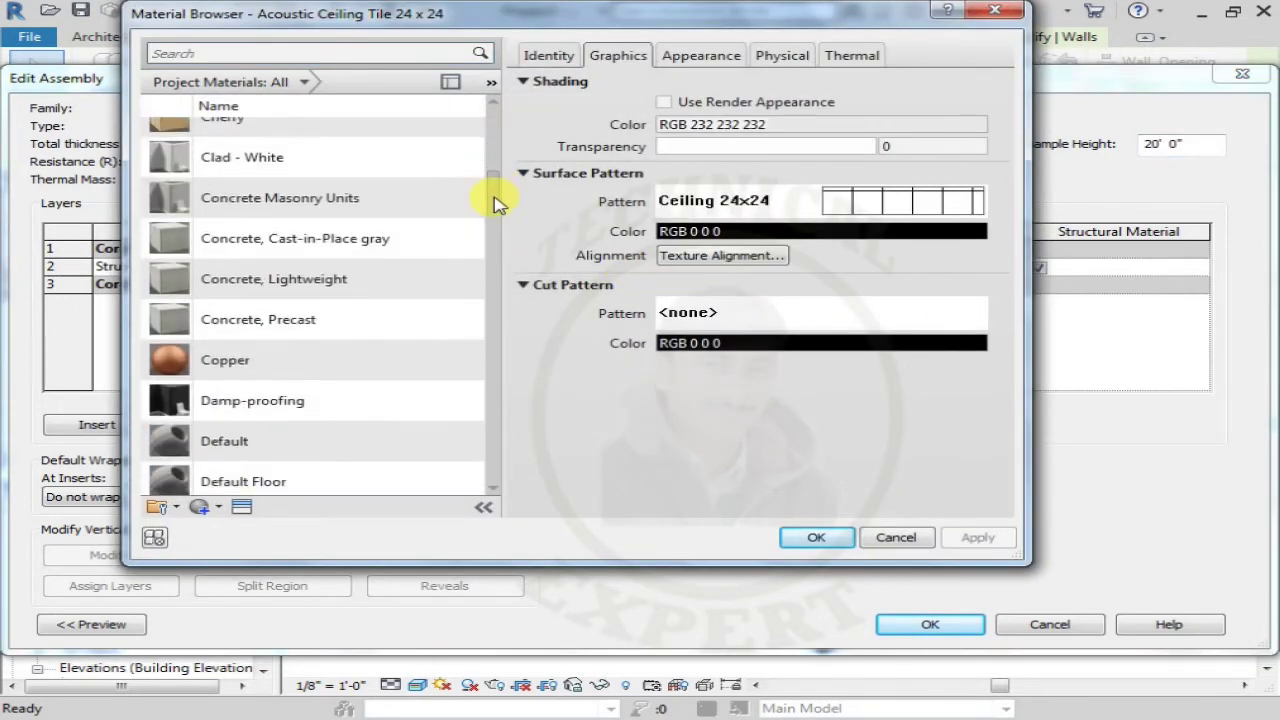
scroll(492, 200, "down", 2)
scroll(492, 229, "down", 1)
scroll(493, 247, "down", 1)
scroll(493, 260, "down", 2)
scroll(488, 300, "down", 3)
scroll(490, 350, "down", 4)
scroll(498, 400, "down", 4)
mouse_move(500, 412)
left_mouse_down()
mouse_move(480, 480)
mouse_move(503, 334)
mouse_move(497, 269)
mouse_move(418, 268)
left_mouse_up()
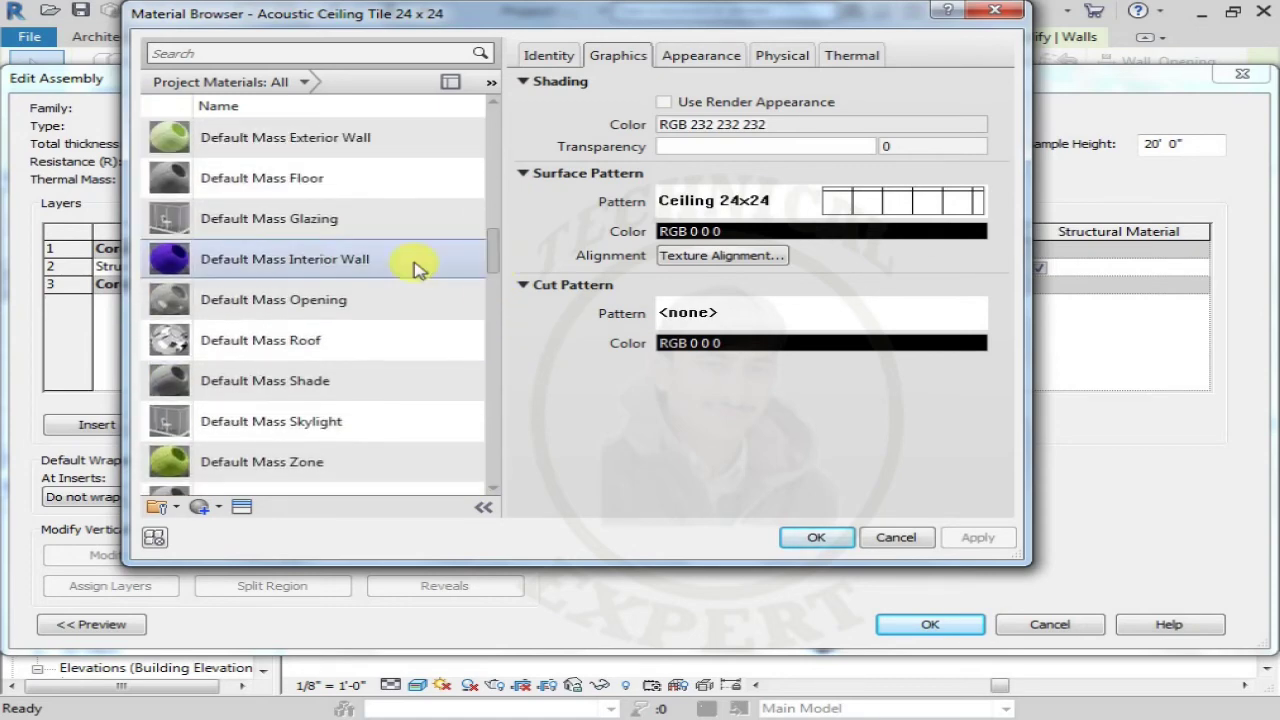
Step: Assign Default Mass Interior Wall to the structure layer and confirm both dialogs
left_click(302, 261)
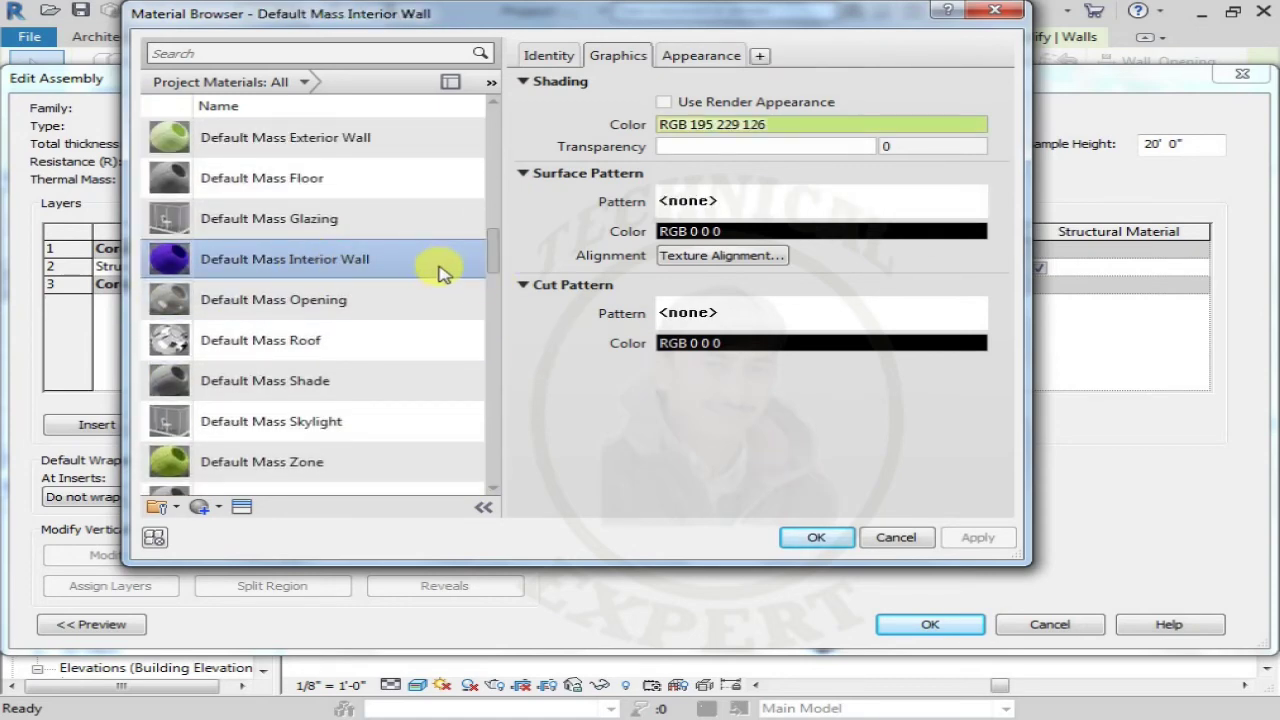
double_click(430, 264)
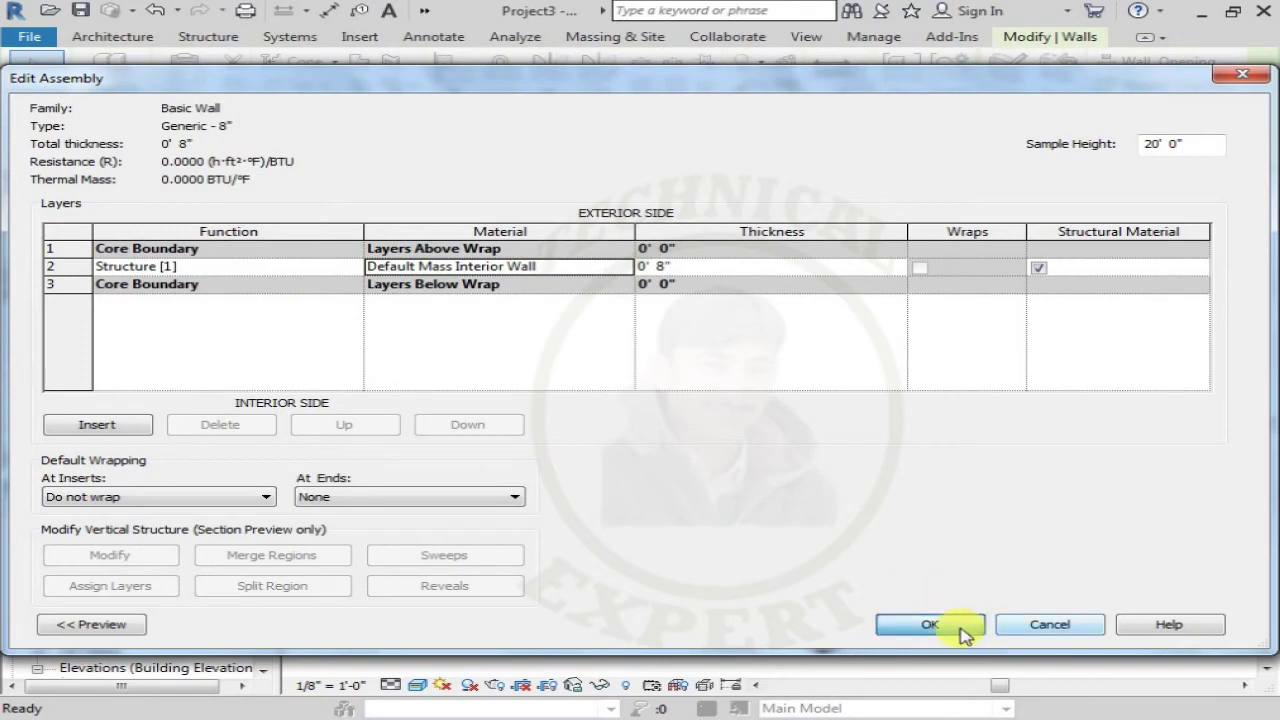
left_click(962, 632)
left_click(955, 624)
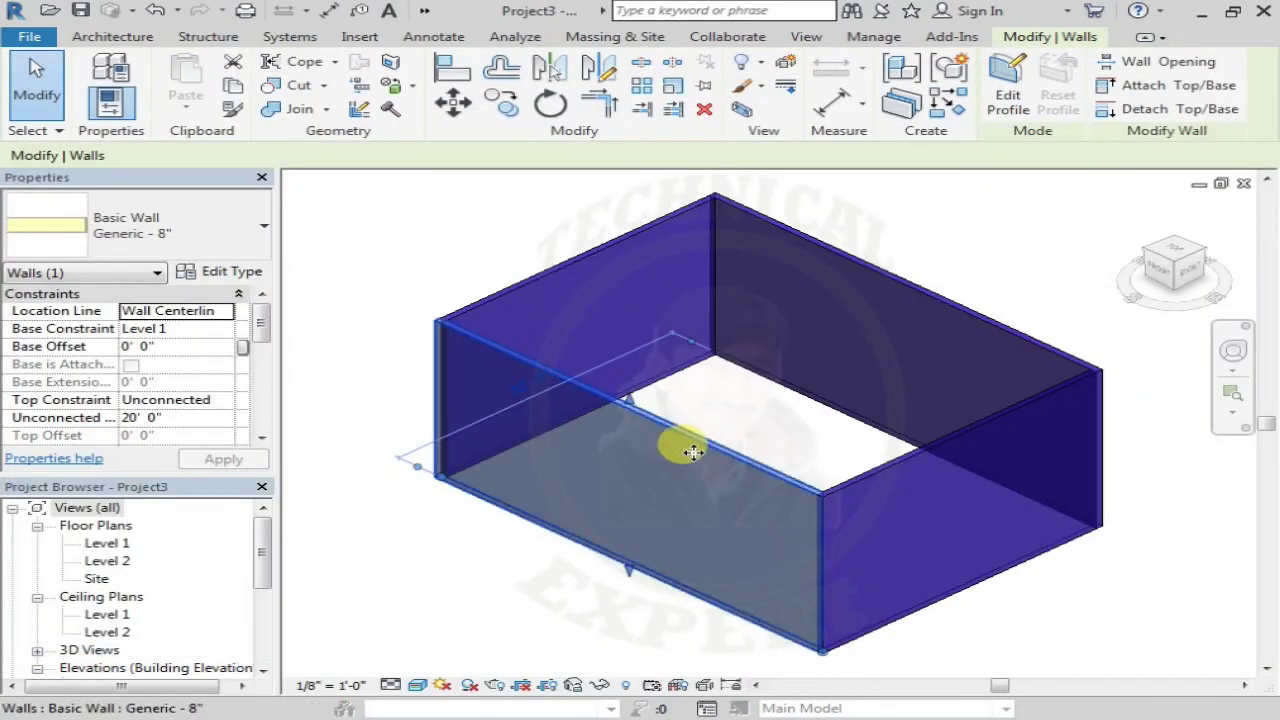
Step: Switch the view to Shaded, then Realistic, and reopen the Generic - 8" wall's layer assembly
left_click(557, 628)
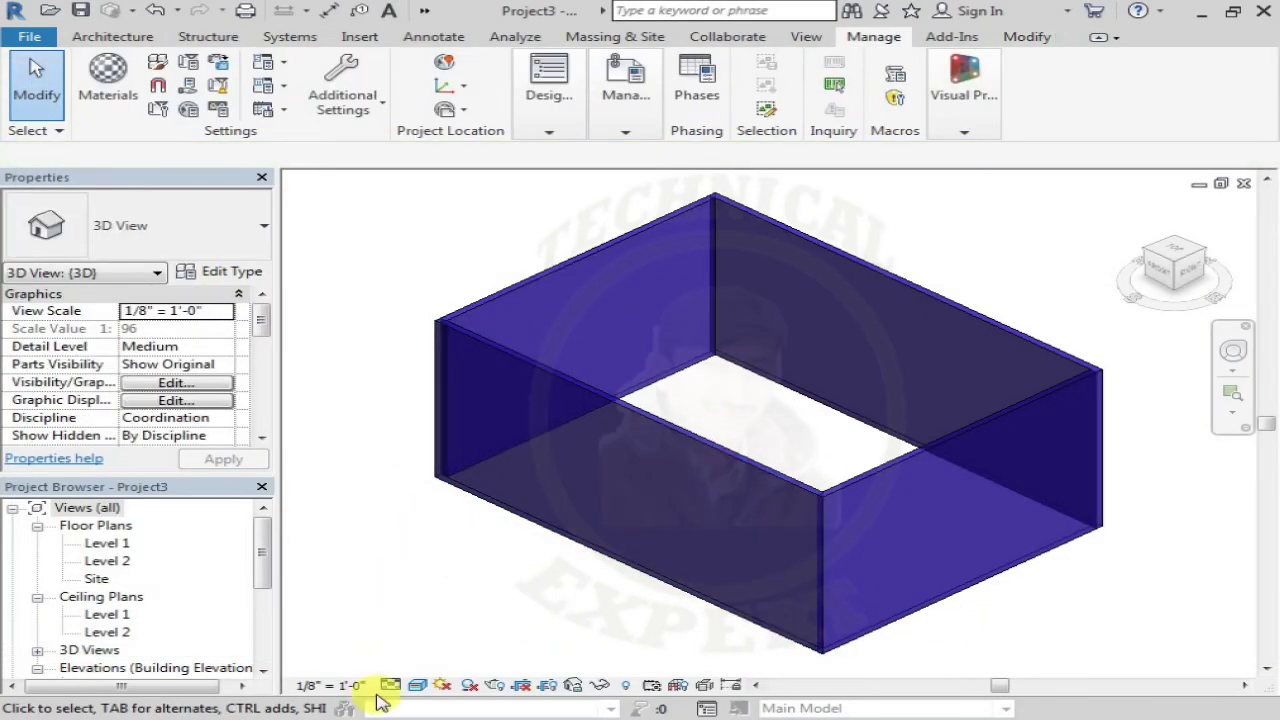
left_click(417, 686)
left_click(455, 604)
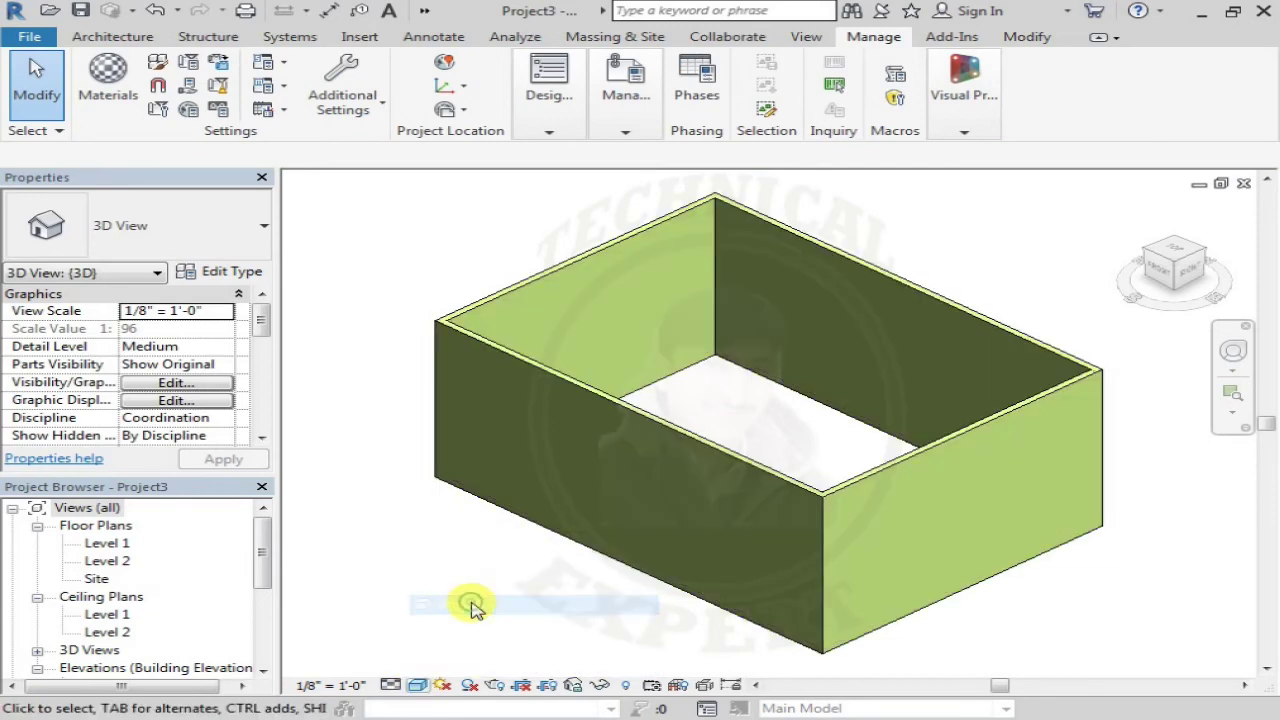
left_click(418, 686)
left_click(445, 644)
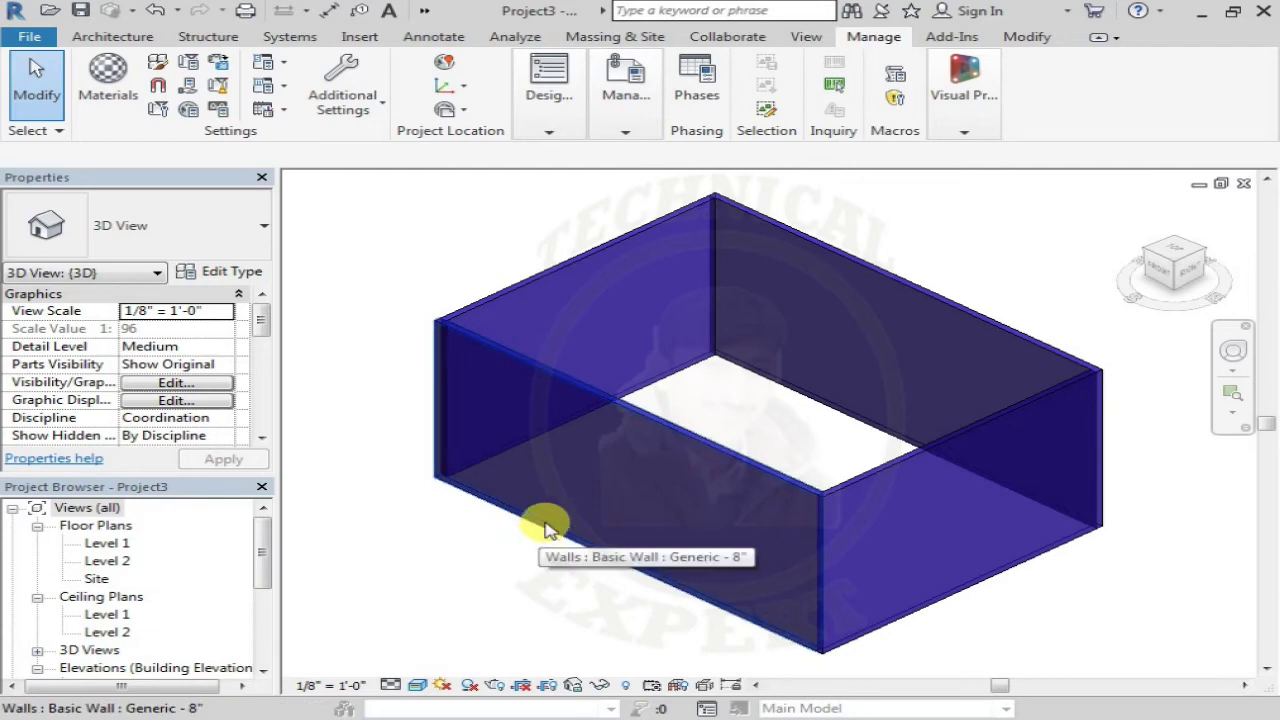
left_click(537, 362)
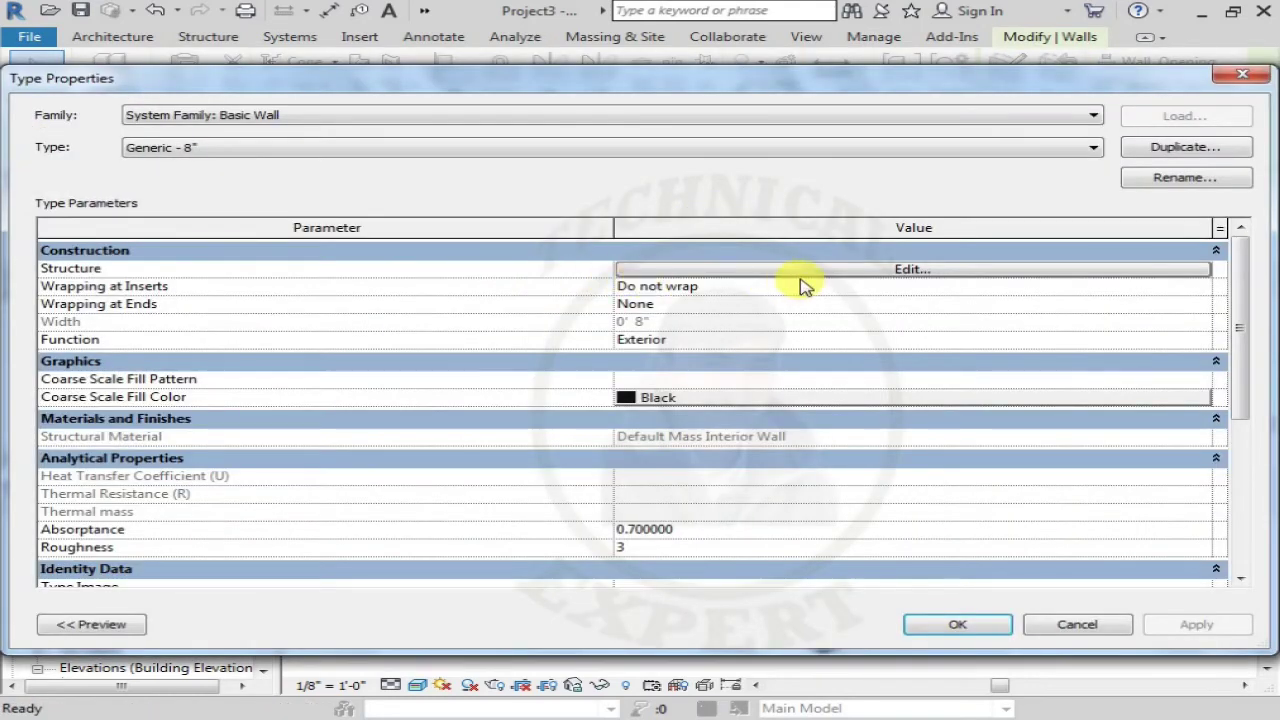
left_click(808, 268)
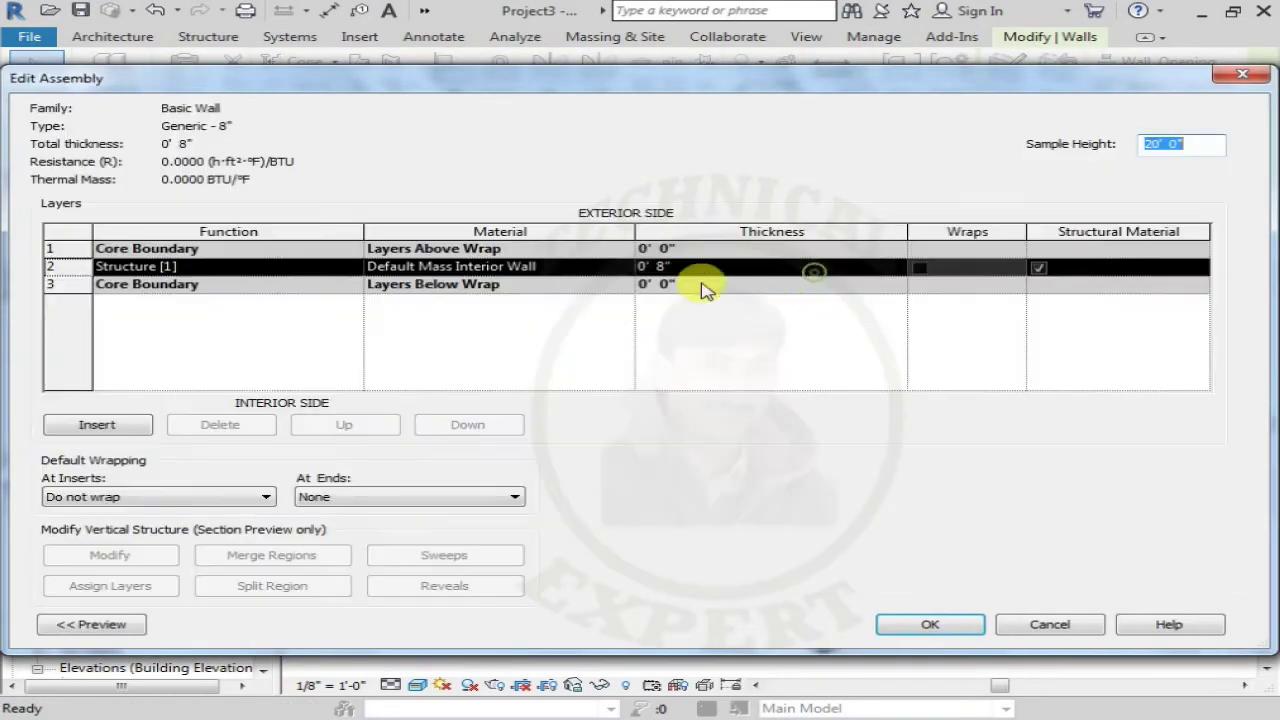
Step: Browse the structure layer's materials, preview Iron, Ductile, and choose Metal Deck
left_click(617, 270)
left_click(618, 268)
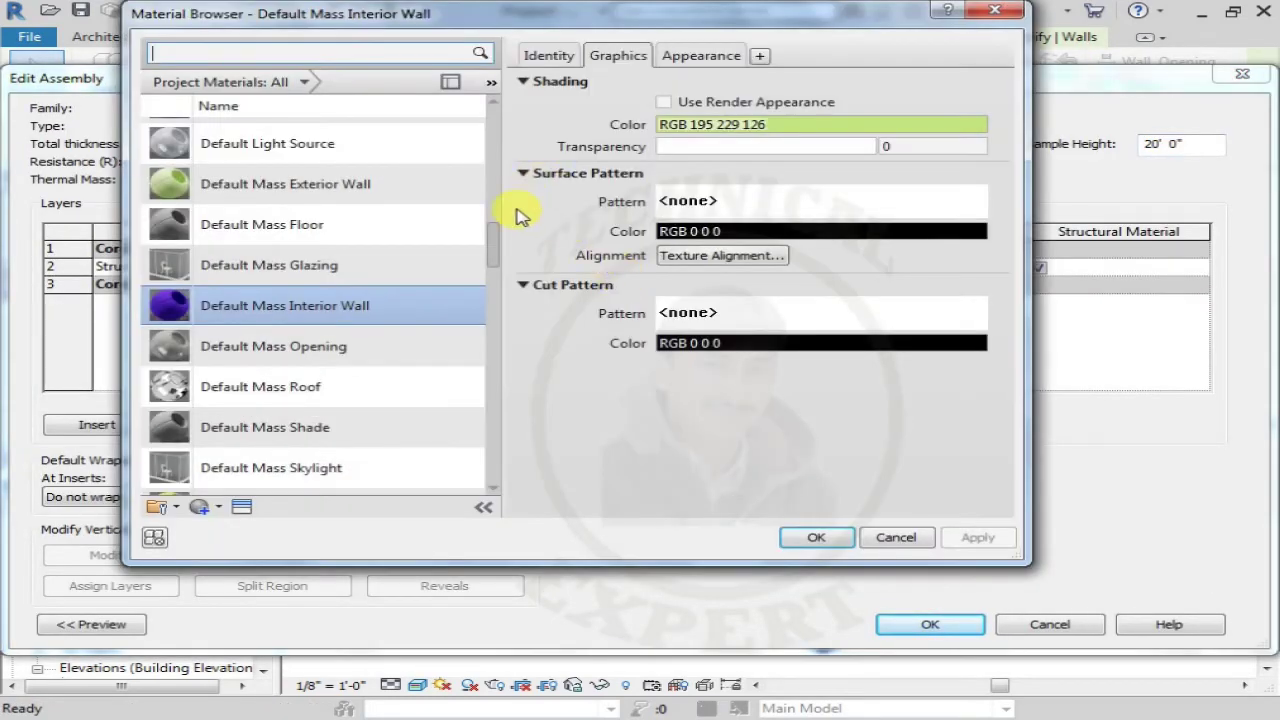
left_click(712, 128)
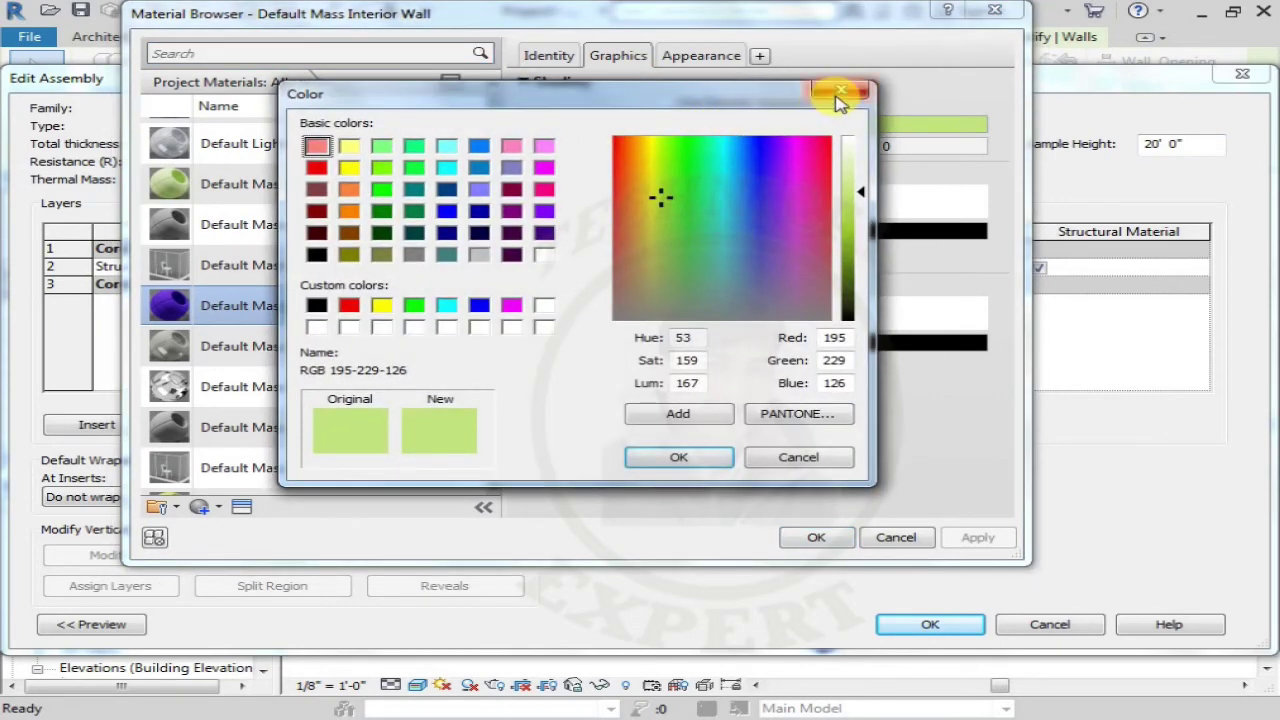
left_click(855, 88)
left_click(700, 57)
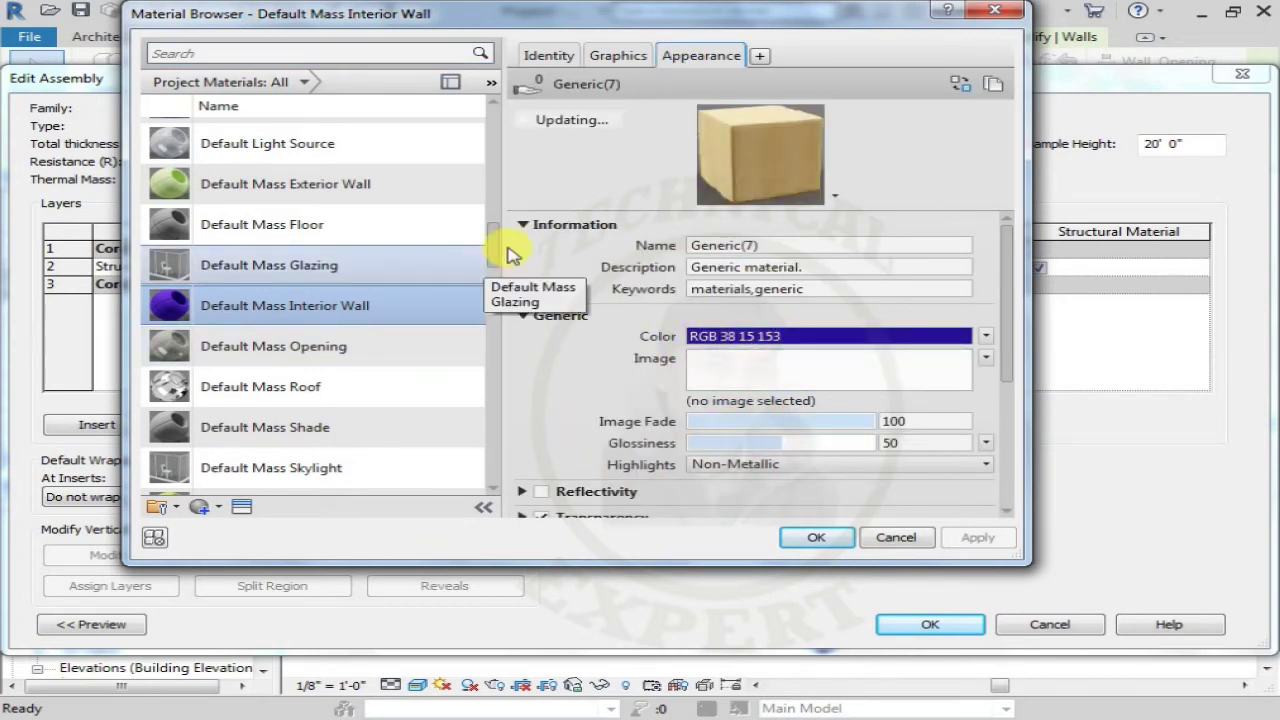
scroll(492, 290, "down", 2)
scroll(495, 340, "down", 4)
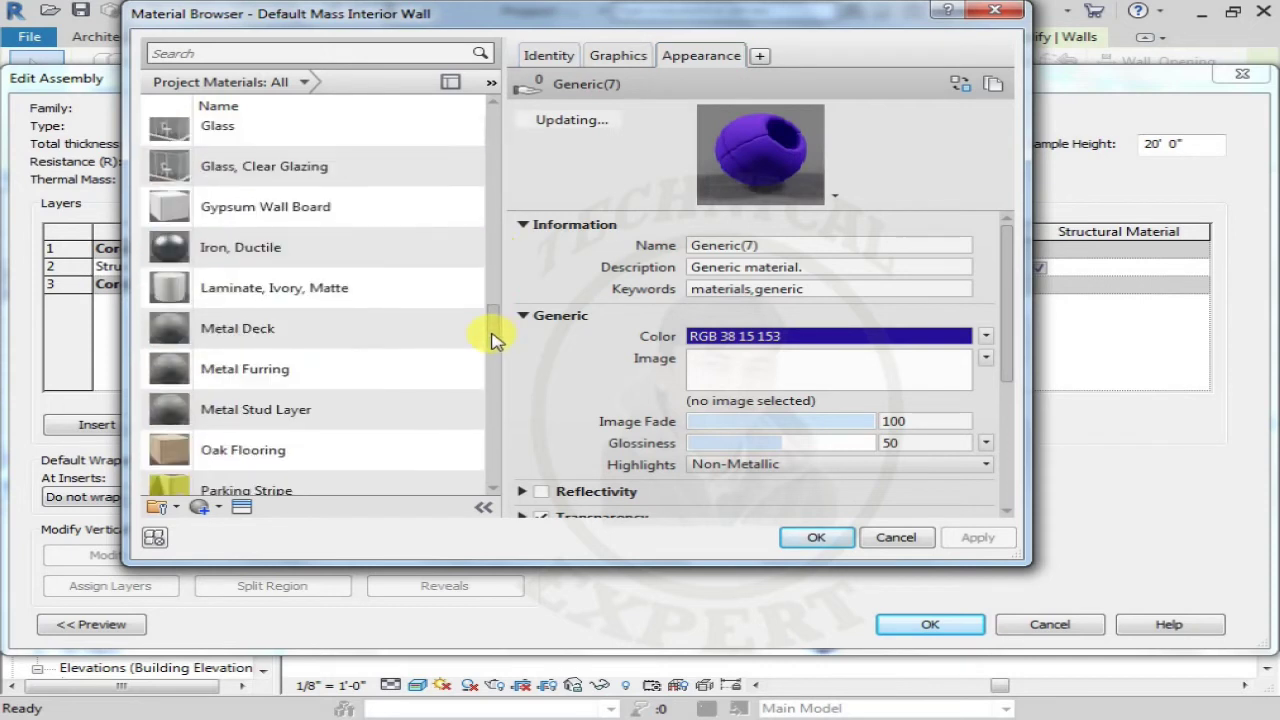
left_click(215, 255)
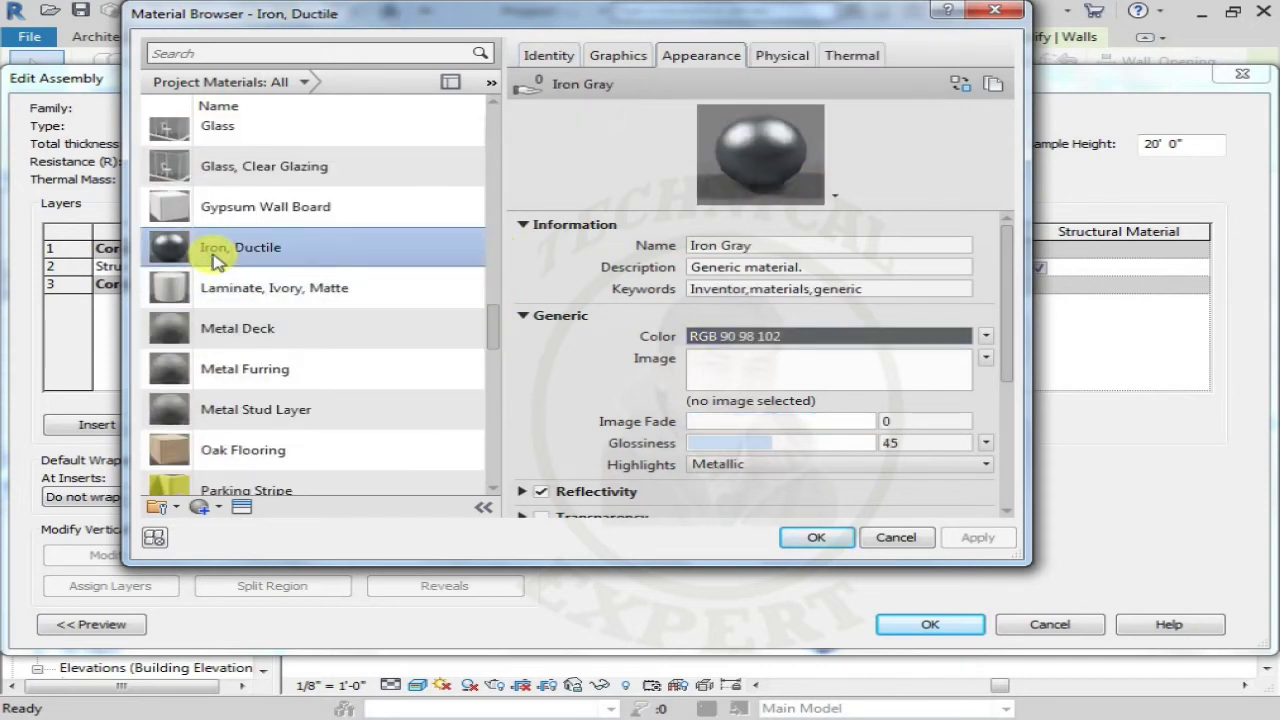
left_click(225, 340)
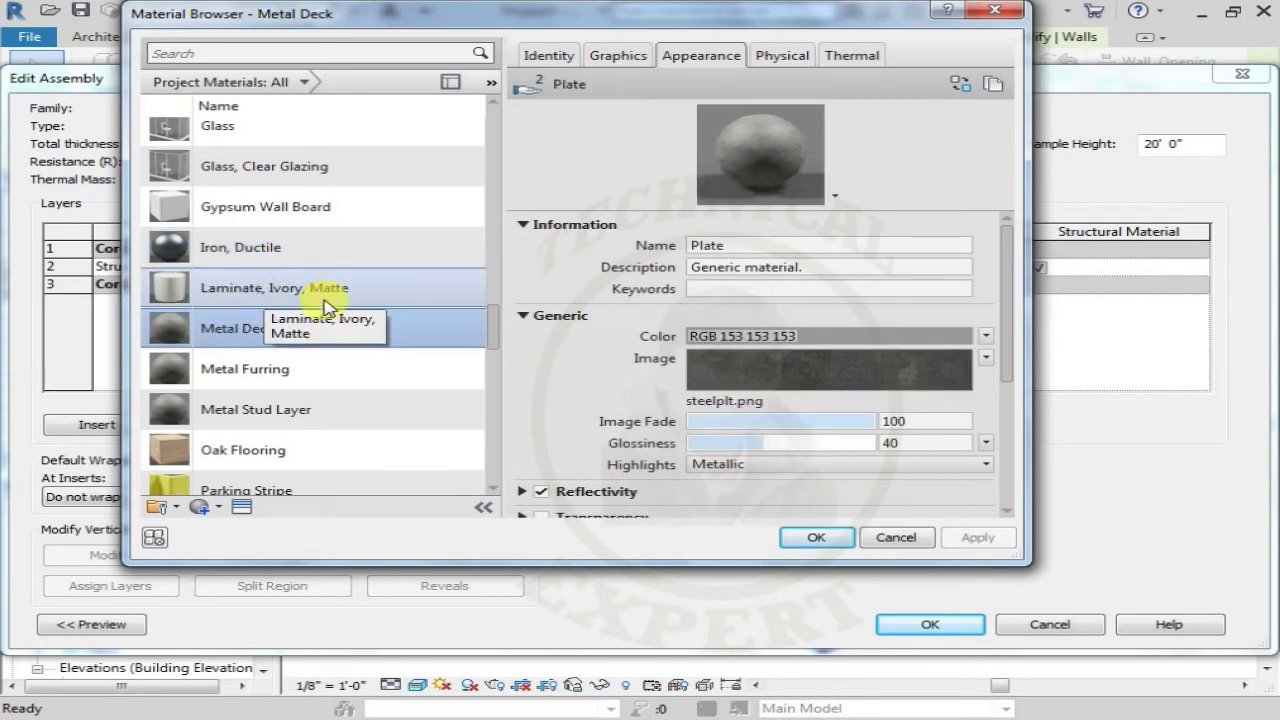
Step: Confirm Metal Deck as the structure material and close the wall type dialogs
left_click(818, 538)
left_click(921, 630)
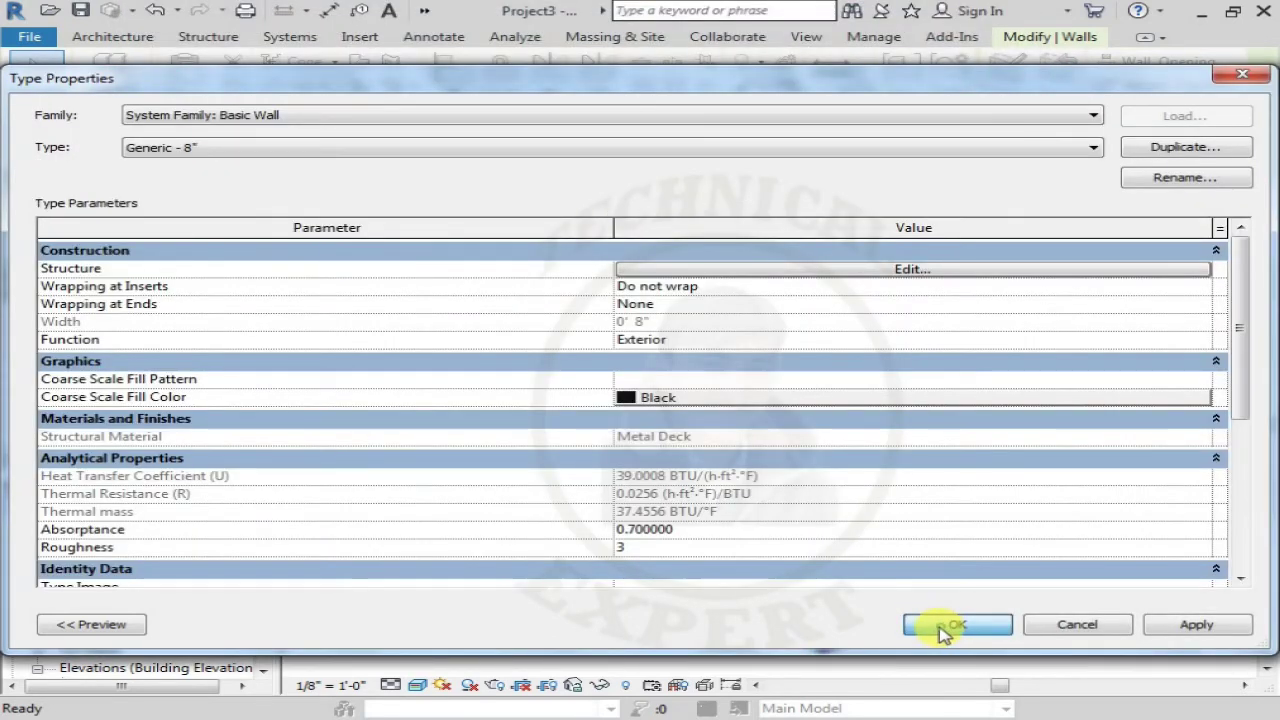
left_click(925, 543)
left_click(794, 448)
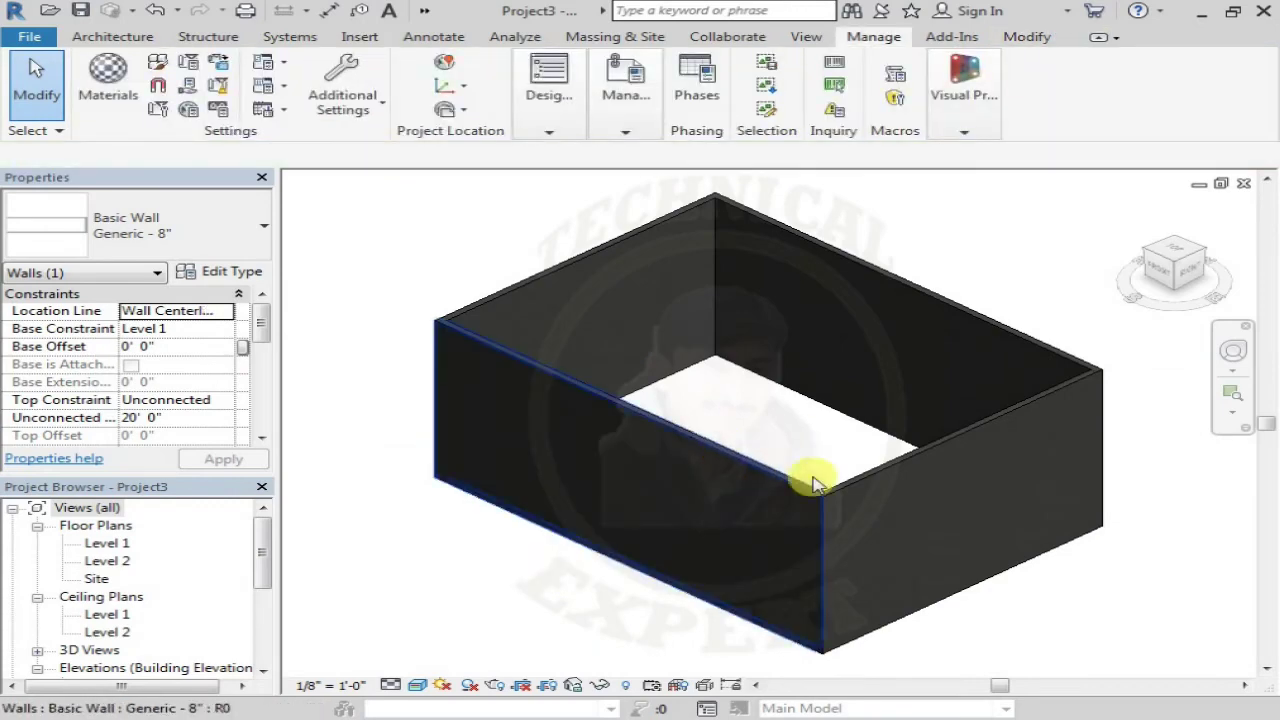
Step: Zoom in close on the dark Metal Deck wall surface, zoom back out, and select the front-left wall
scroll(814, 480, "up", 3)
middle_click_drag(909, 509, 482, 471)
scroll(771, 463, "up", 3)
scroll(691, 423, "up", 2)
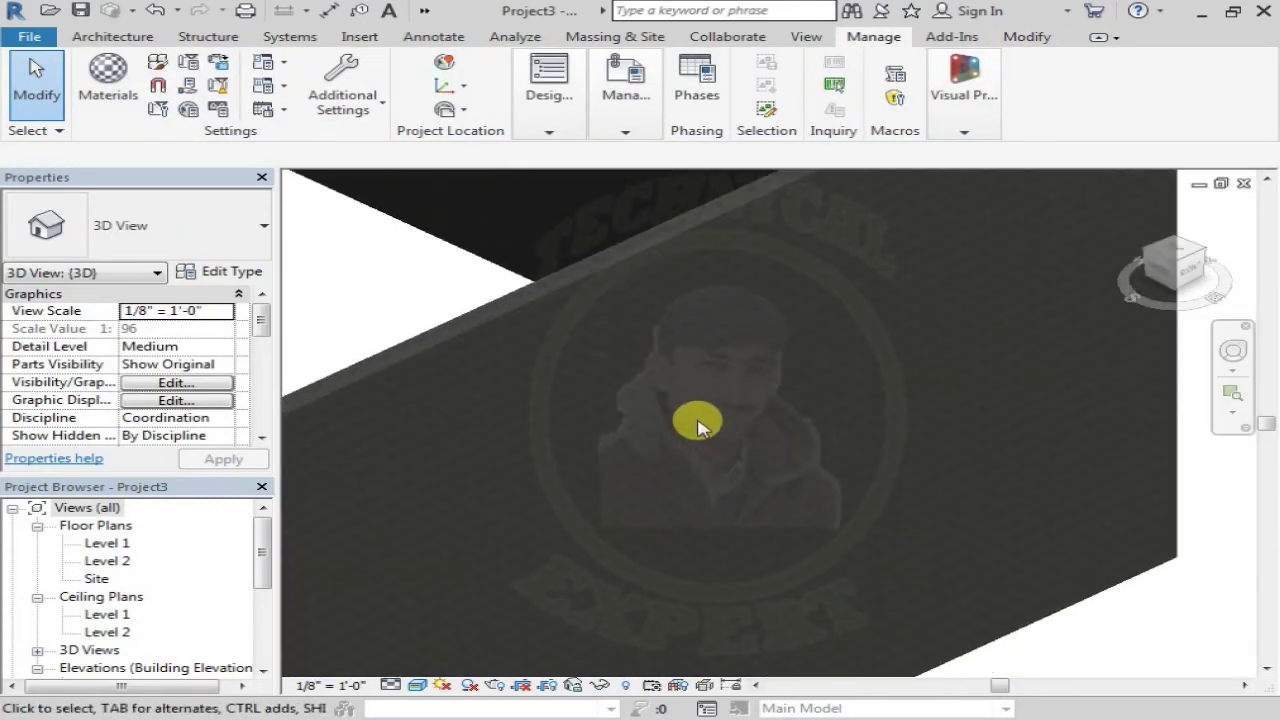
scroll(663, 391, "up", 2)
scroll(625, 372, "up", 2)
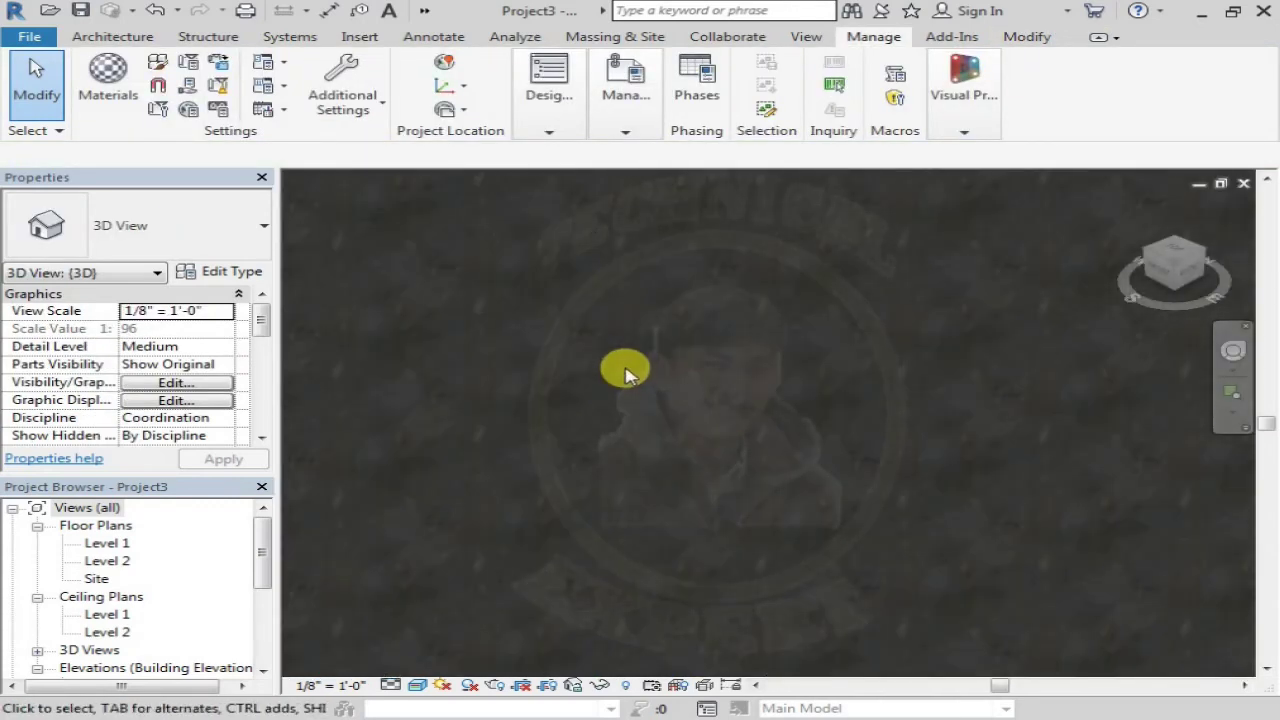
scroll(623, 366, "down", 2)
scroll(623, 366, "down", 2)
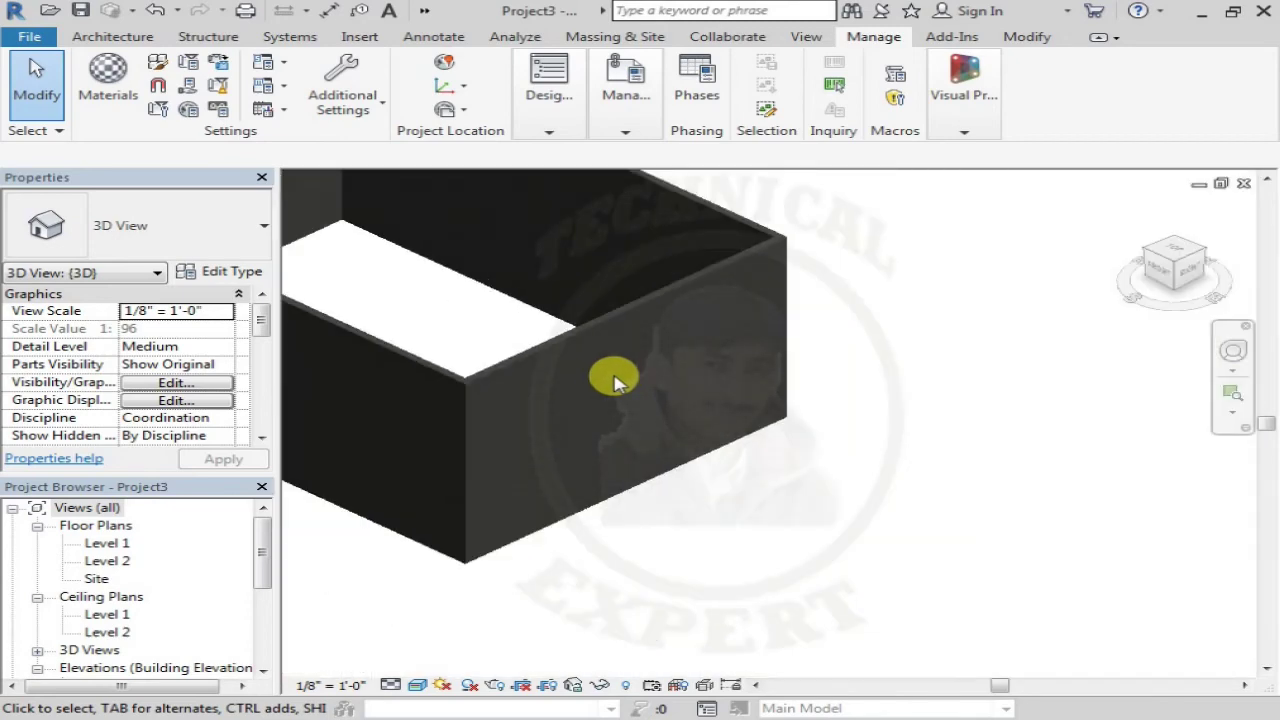
middle_click_drag(623, 366, 876, 539)
left_click(500, 440)
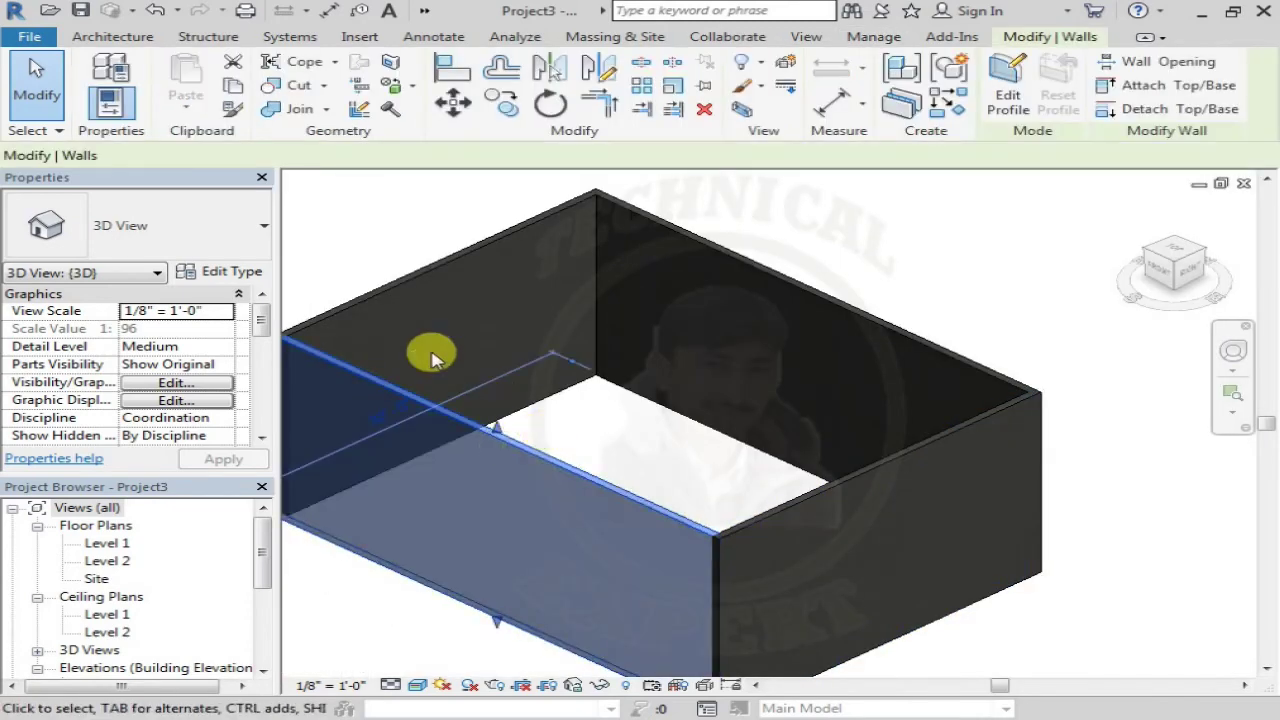
left_click(208, 277)
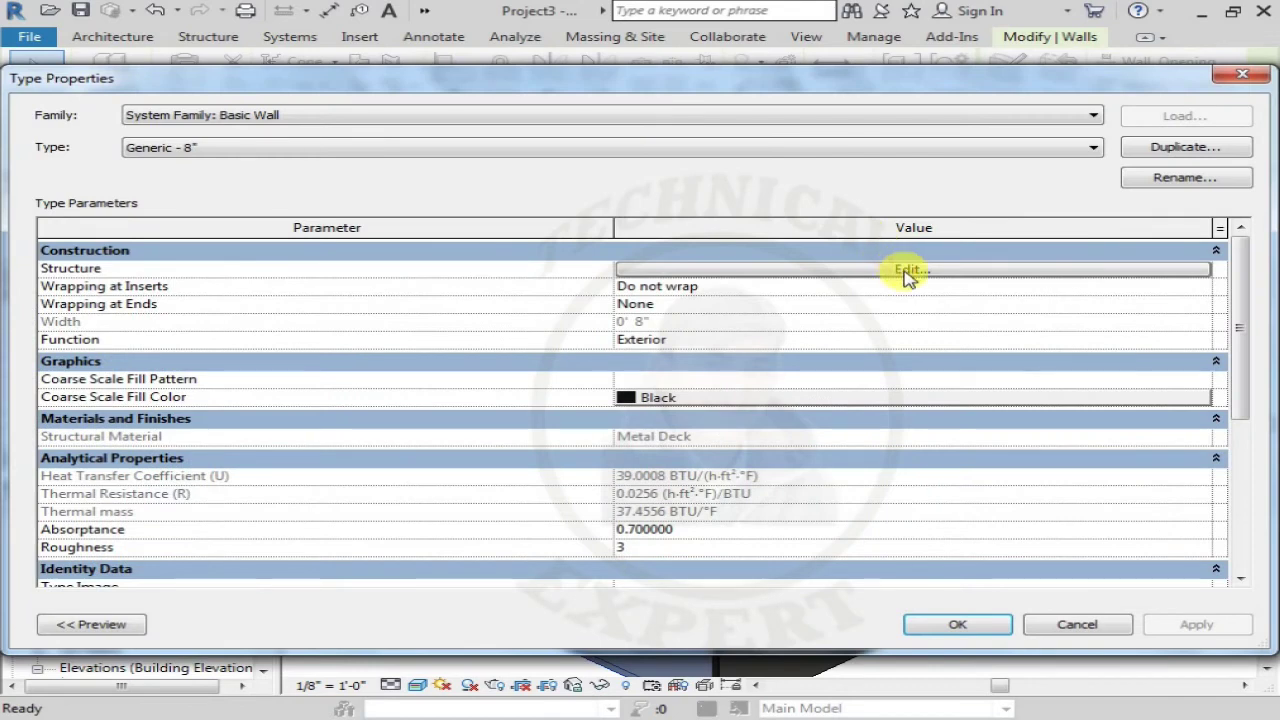
Step: Open the Metal Deck material's appearance settings from the wall's structure layer
left_click(906, 270)
left_click(620, 266)
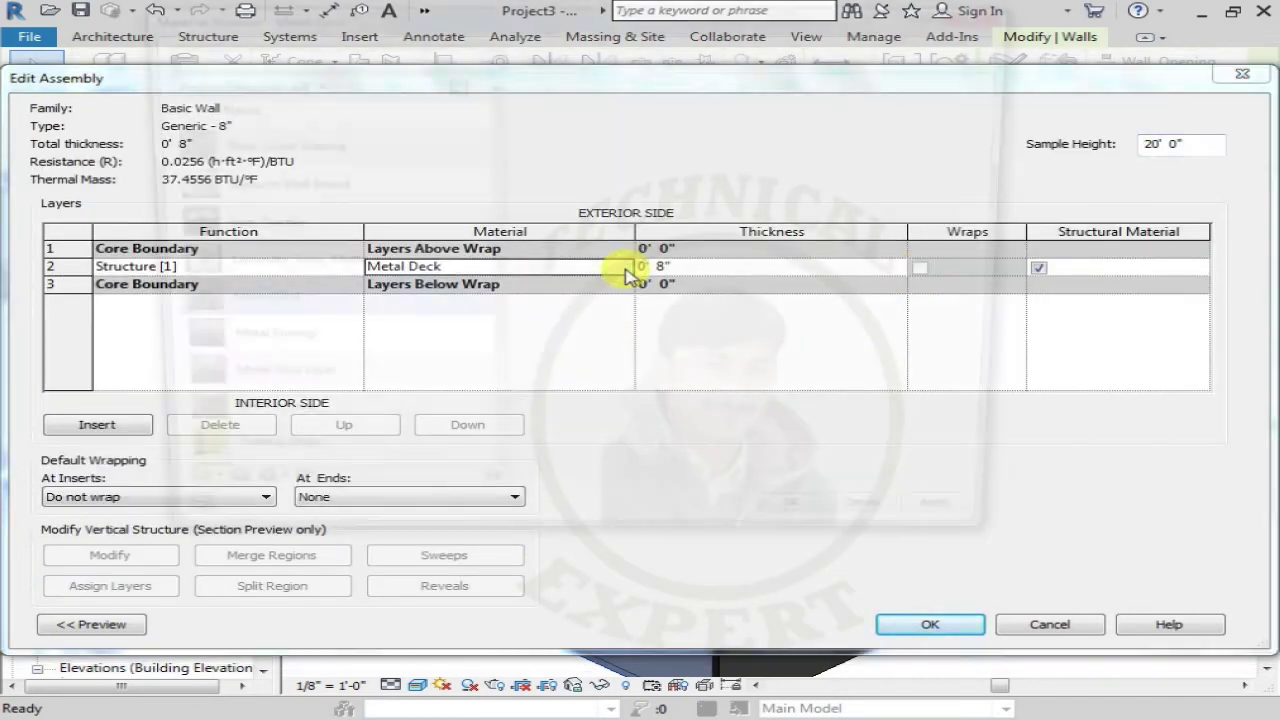
left_click(625, 267)
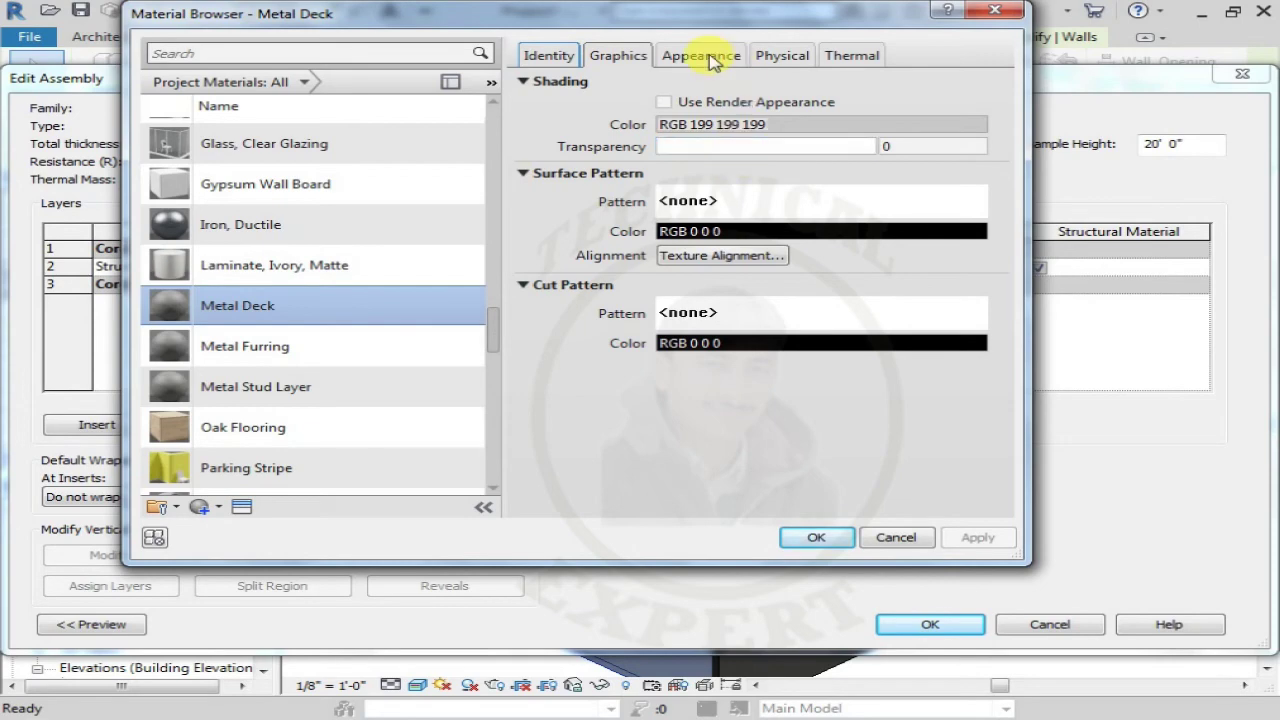
left_click(703, 56)
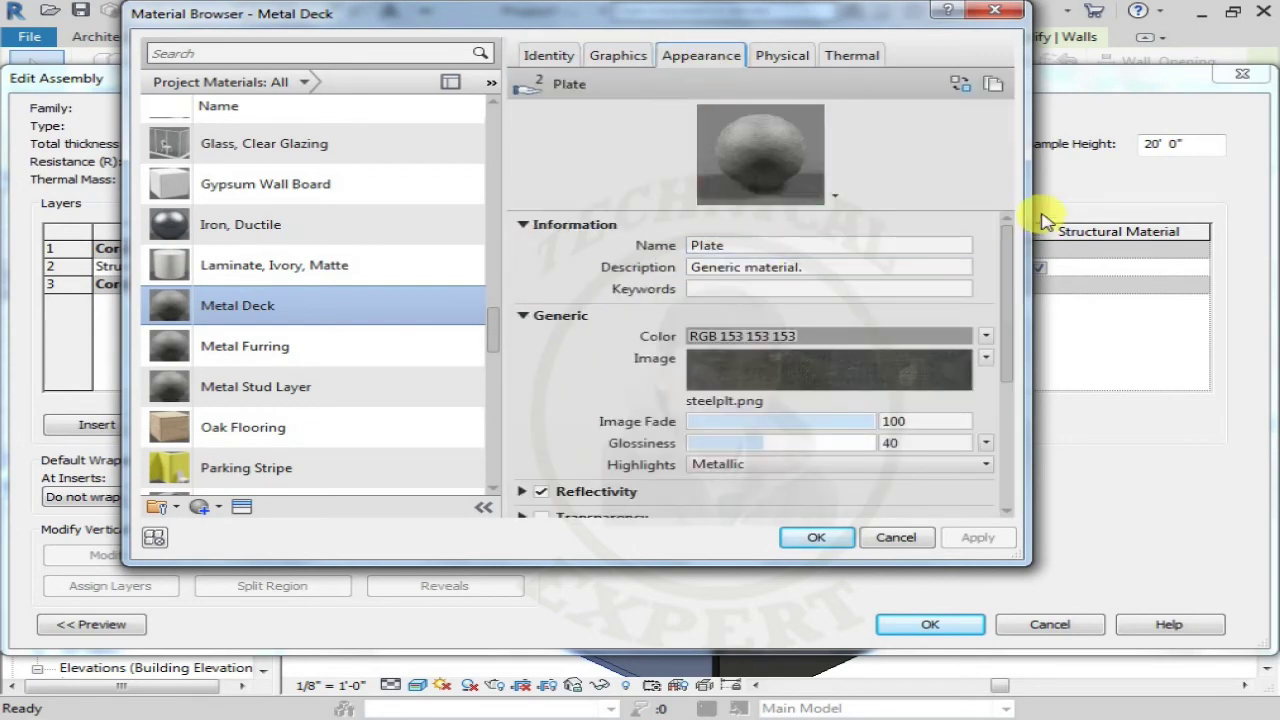
left_click_drag(1003, 272, 1015, 420)
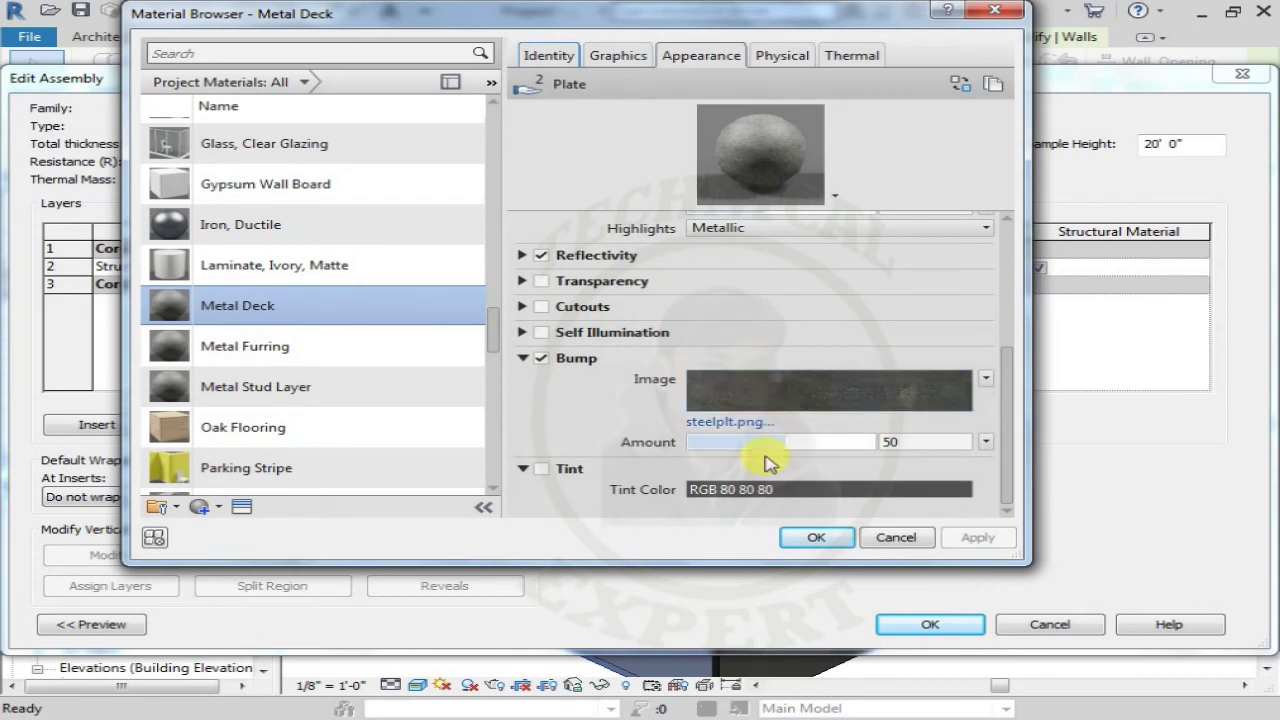
Step: Set Metal Deck's bump amount to 697 and apply it through all the wall dialogs
left_click_drag(779, 441, 828, 441)
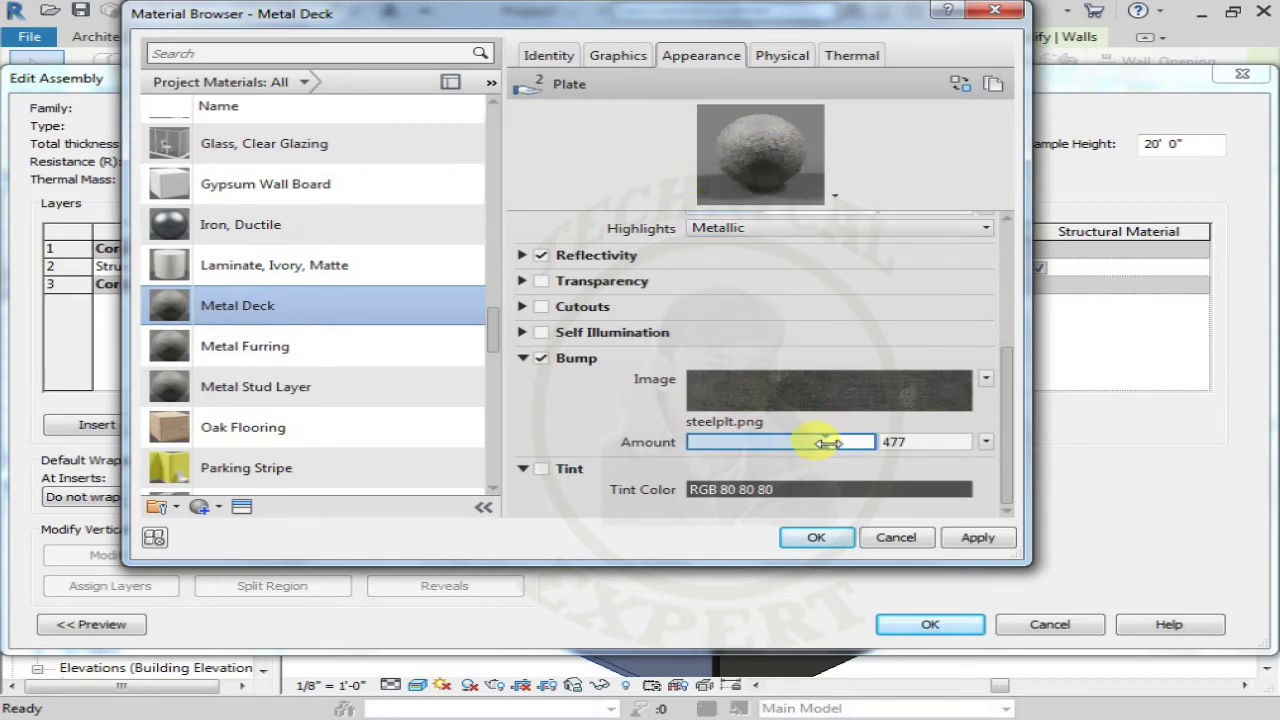
left_click_drag(850, 442, 866, 442)
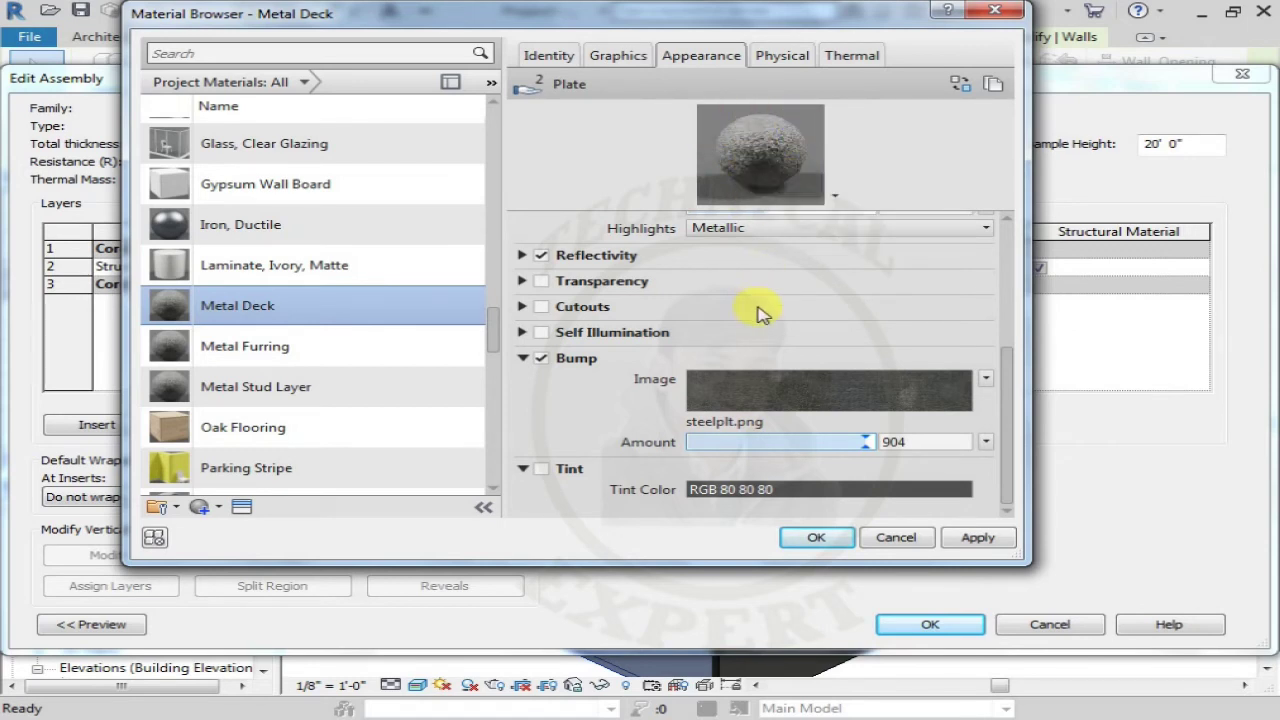
left_click_drag(866, 441, 781, 441)
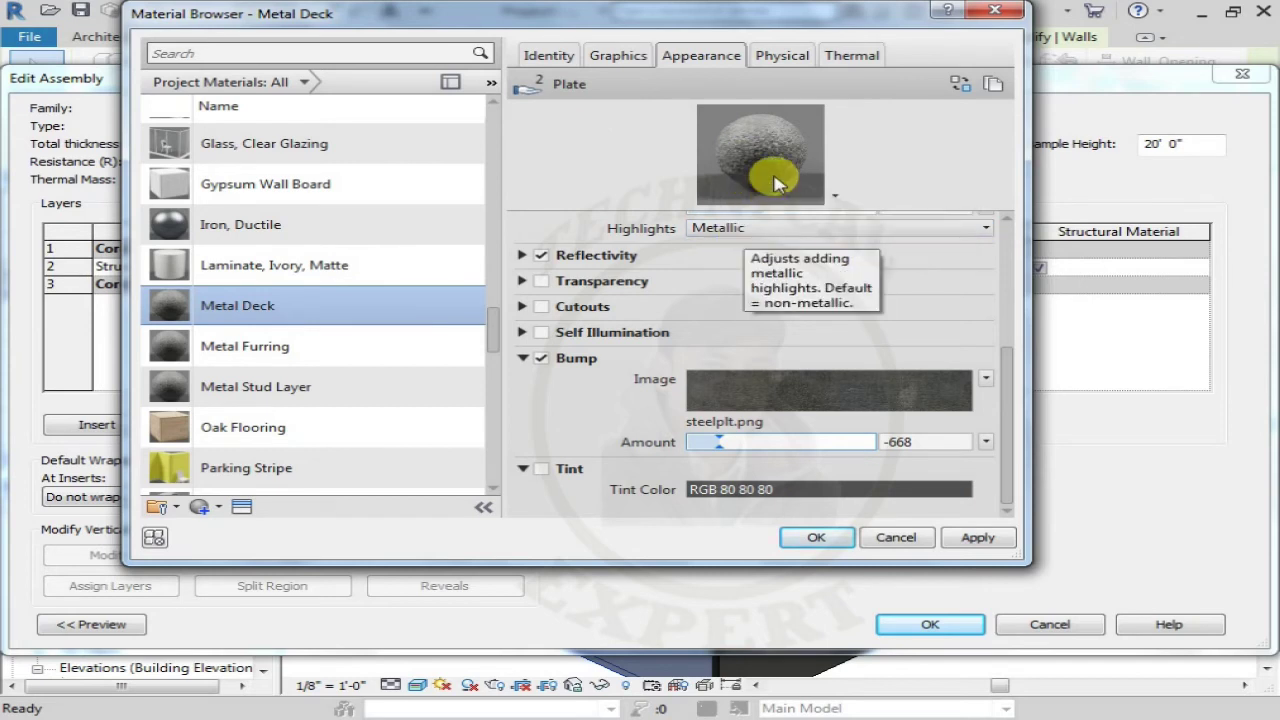
left_click_drag(718, 444, 783, 444)
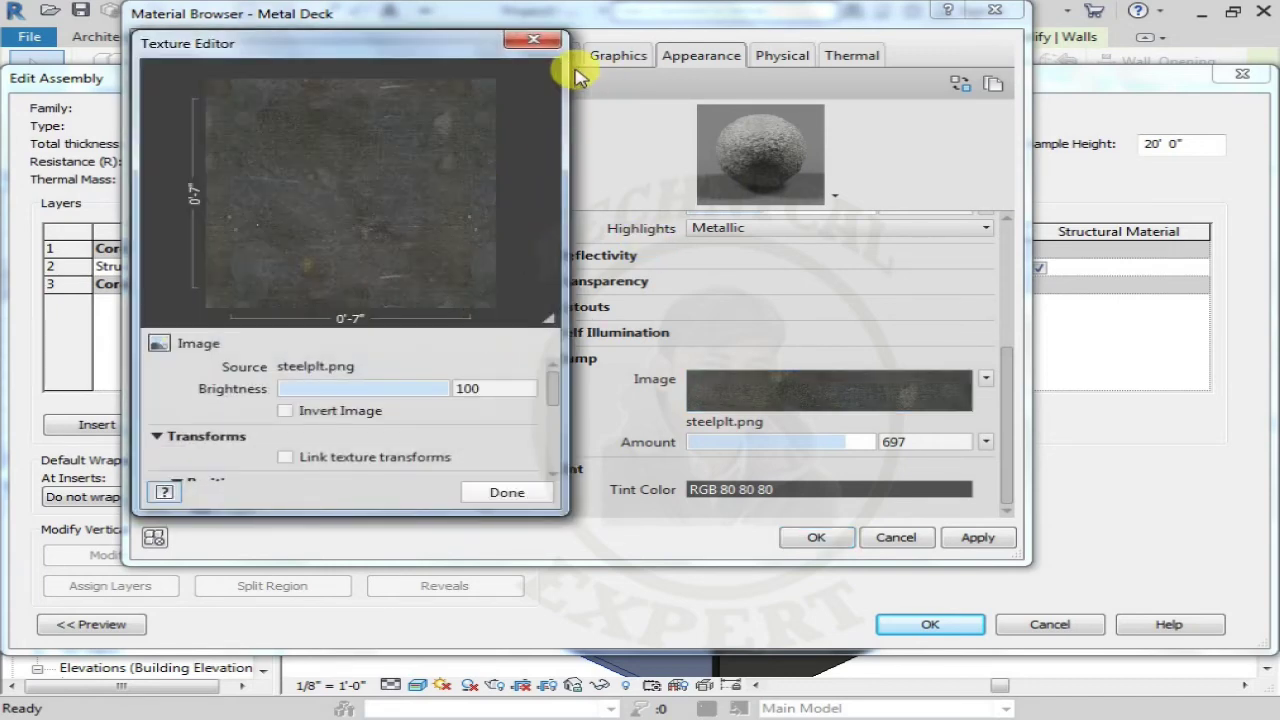
mouse_move(558, 392)
left_mouse_down()
mouse_move(565, 468)
mouse_move(543, 271)
left_mouse_up()
left_click(533, 40)
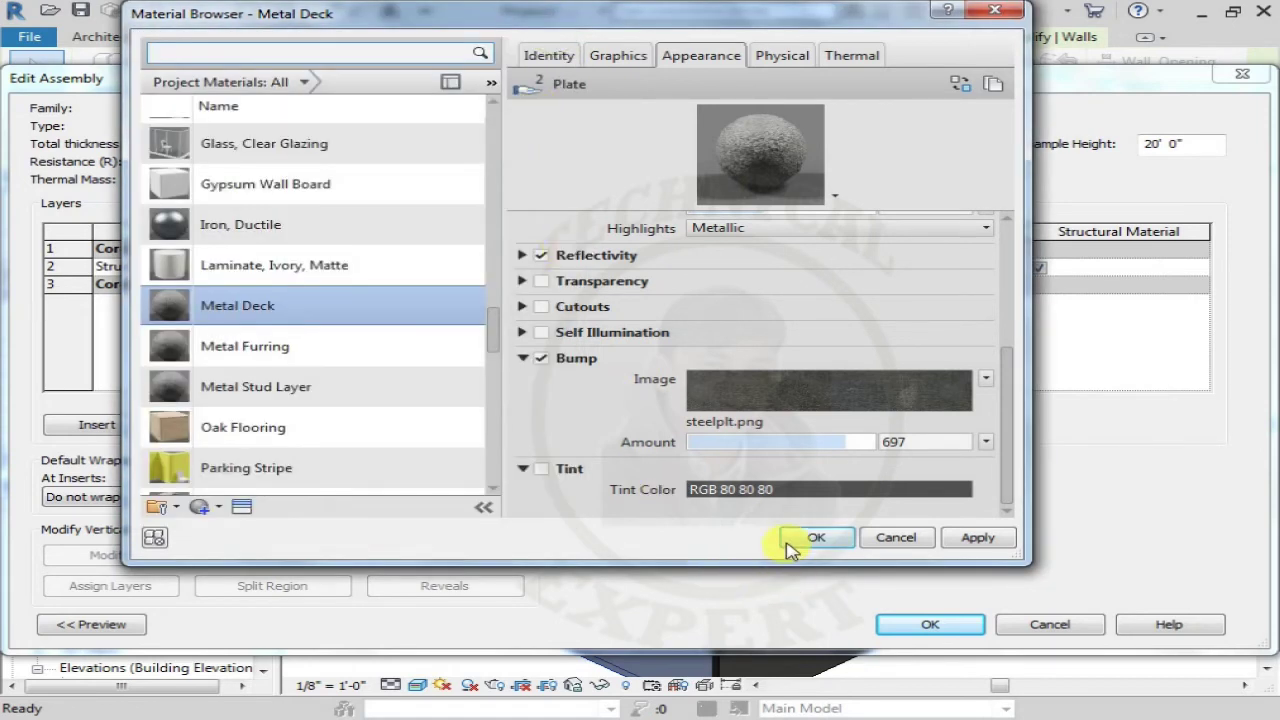
left_click(813, 540)
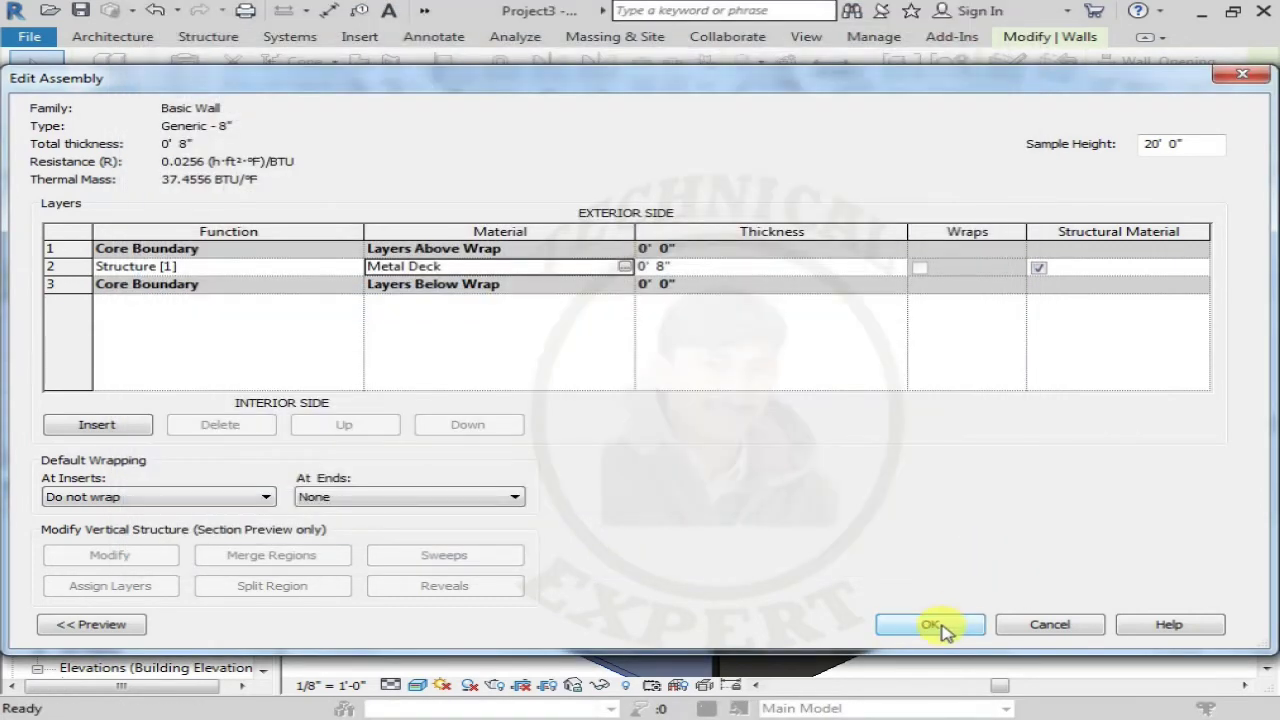
left_click(941, 626)
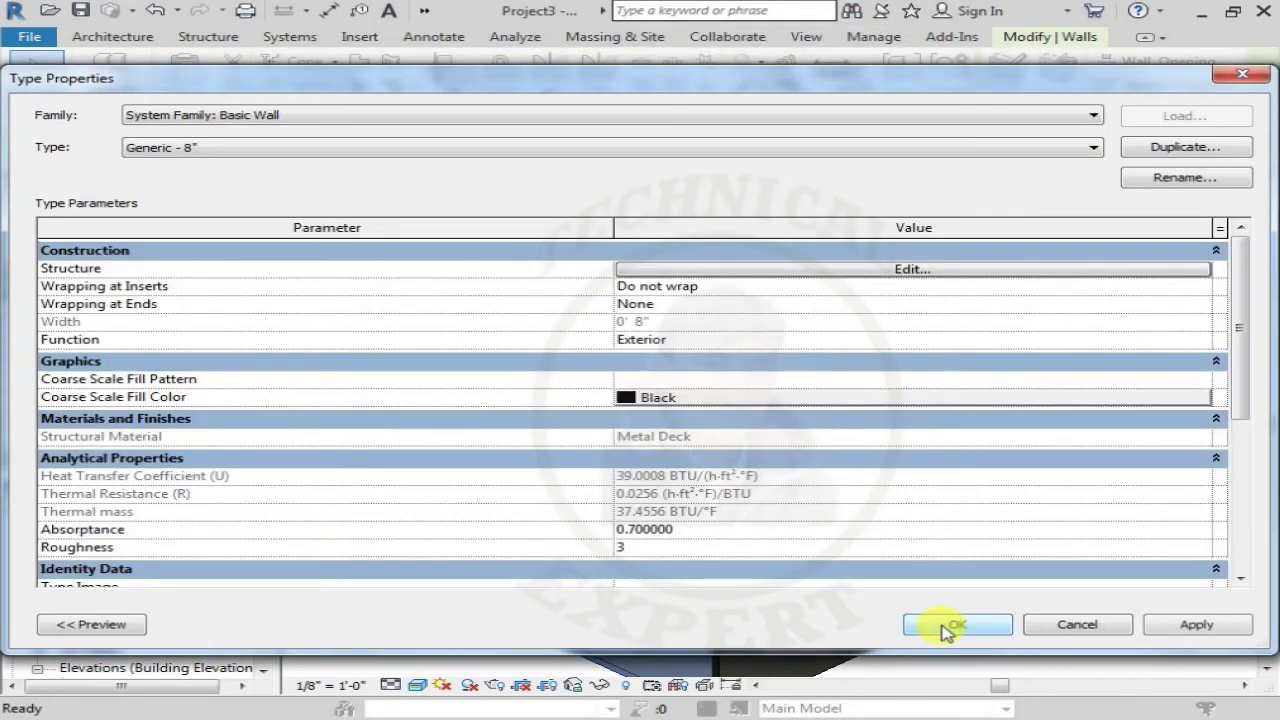
left_click(945, 626)
Step: Zoom in on the wall corner to inspect the rougher Metal Deck texture, then zoom out
scroll(871, 528, "up", 2)
scroll(857, 517, "up", 3)
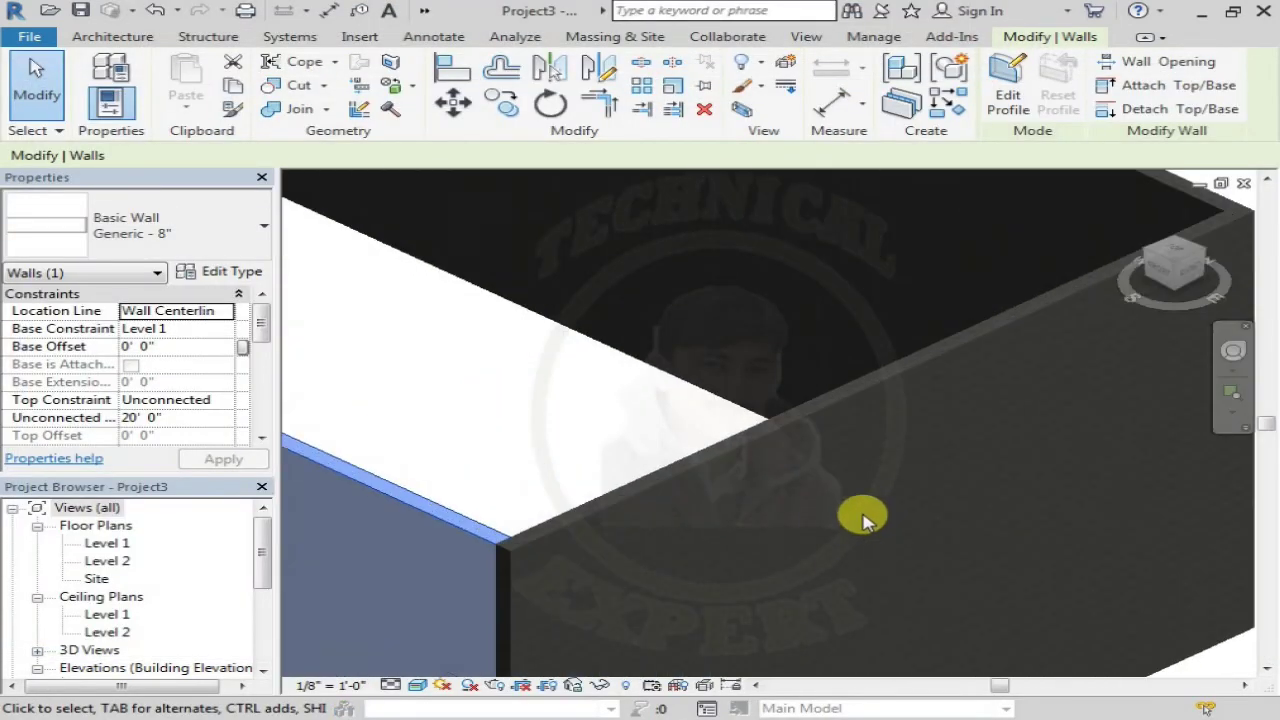
scroll(848, 508, "up", 3)
scroll(848, 508, "up", 3)
scroll(829, 491, "up", 2)
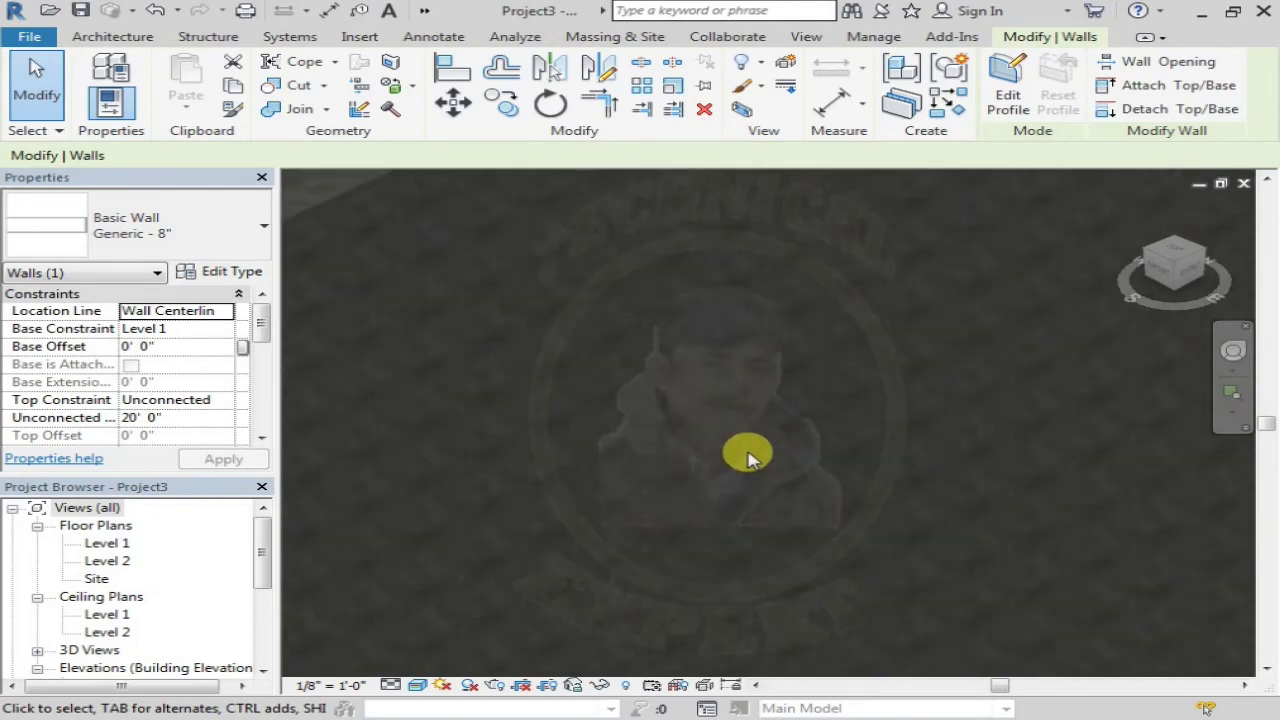
scroll(749, 450, "down", 2)
scroll(749, 455, "down", 1)
scroll(747, 452, "down", 2)
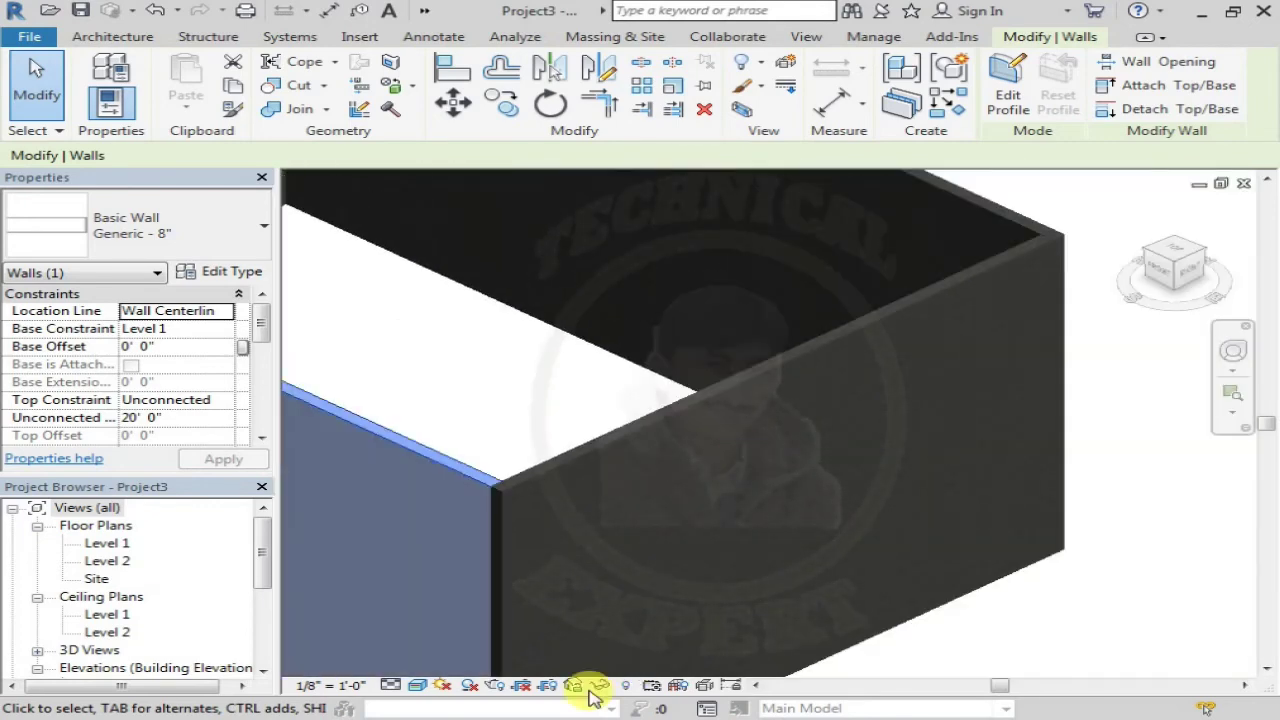
Step: Switch the 3D view to a different visual style and select the front-left wall
left_click(417, 685)
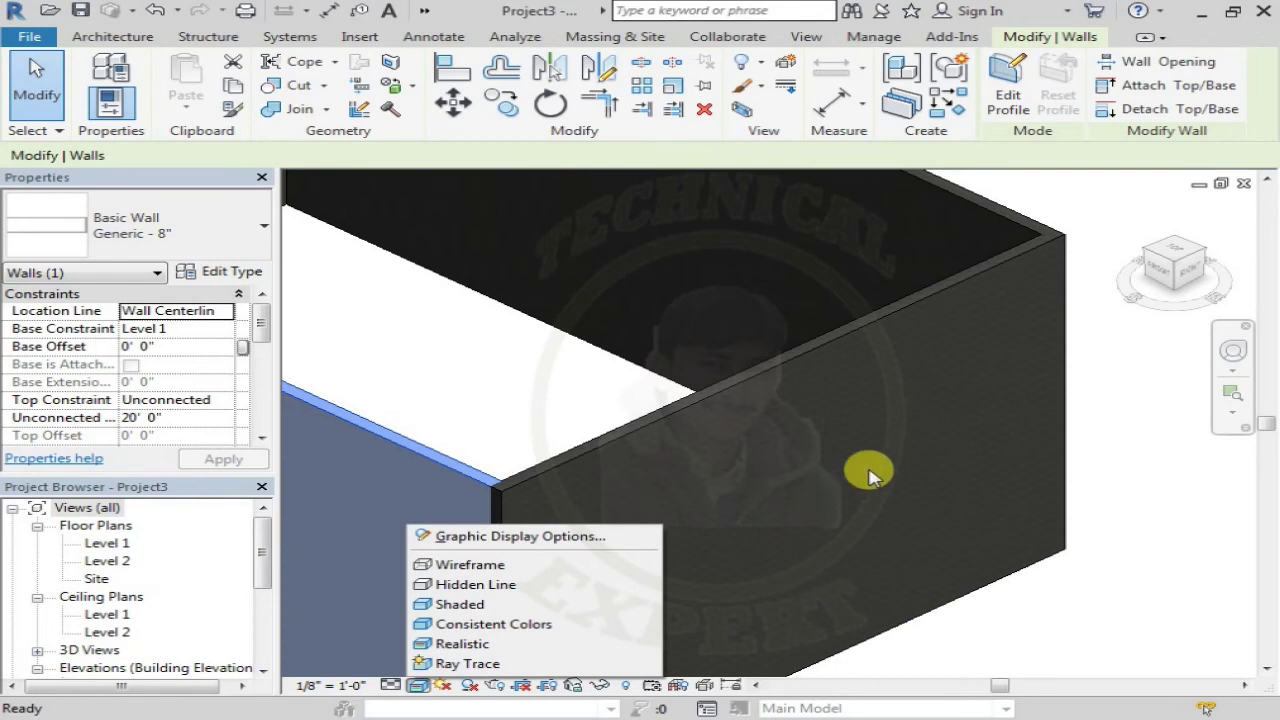
left_click(652, 547)
middle_click_drag(652, 547, 760, 475)
key("Escape")
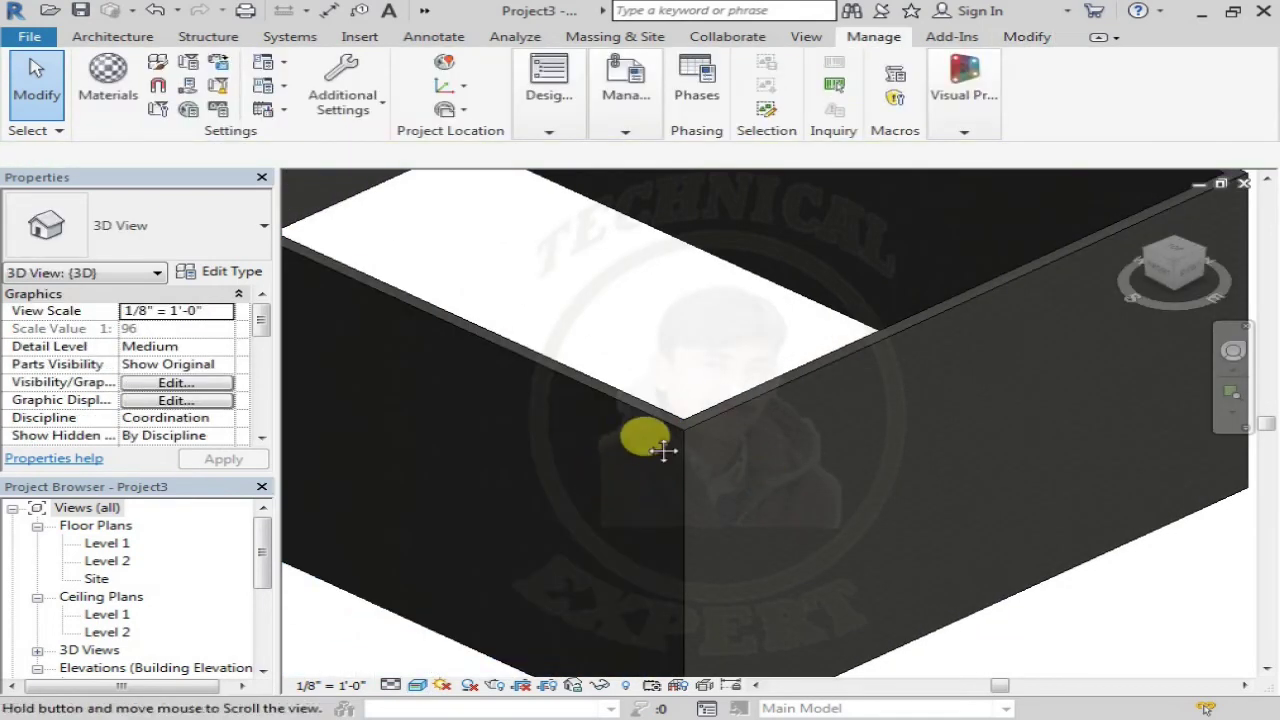
middle_click_drag(640, 443, 706, 423)
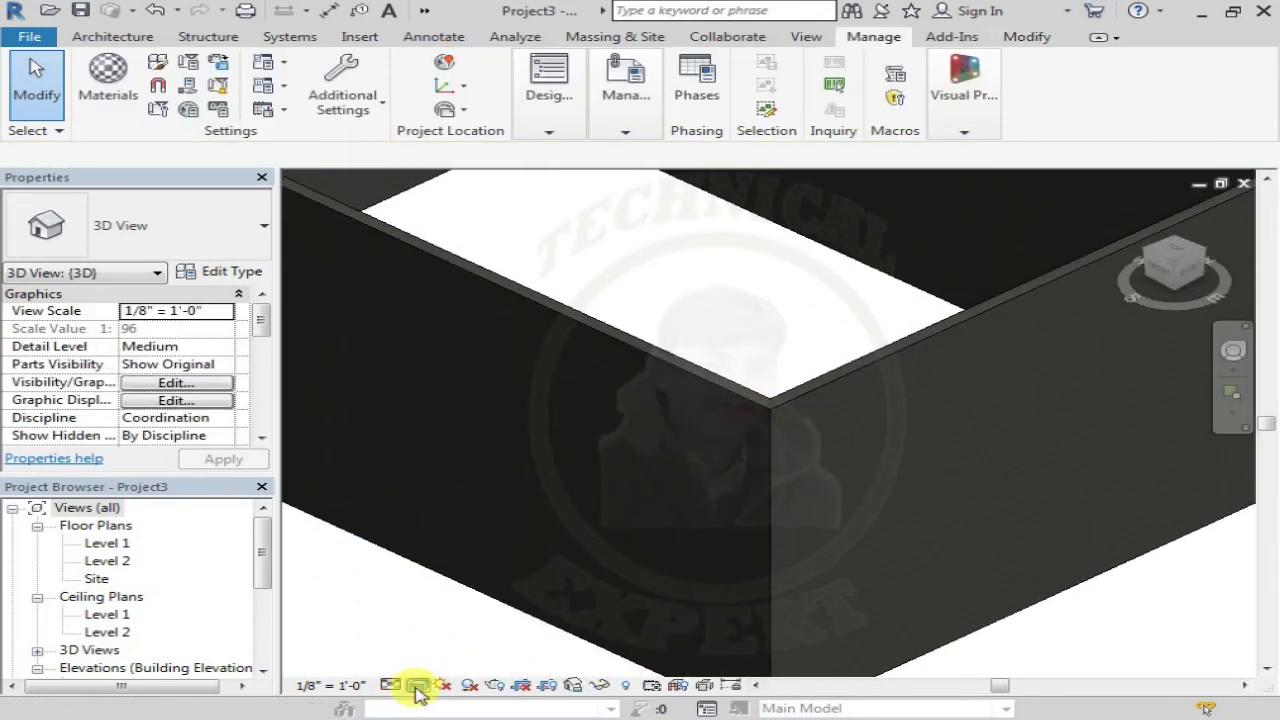
left_click(418, 690)
left_click(430, 648)
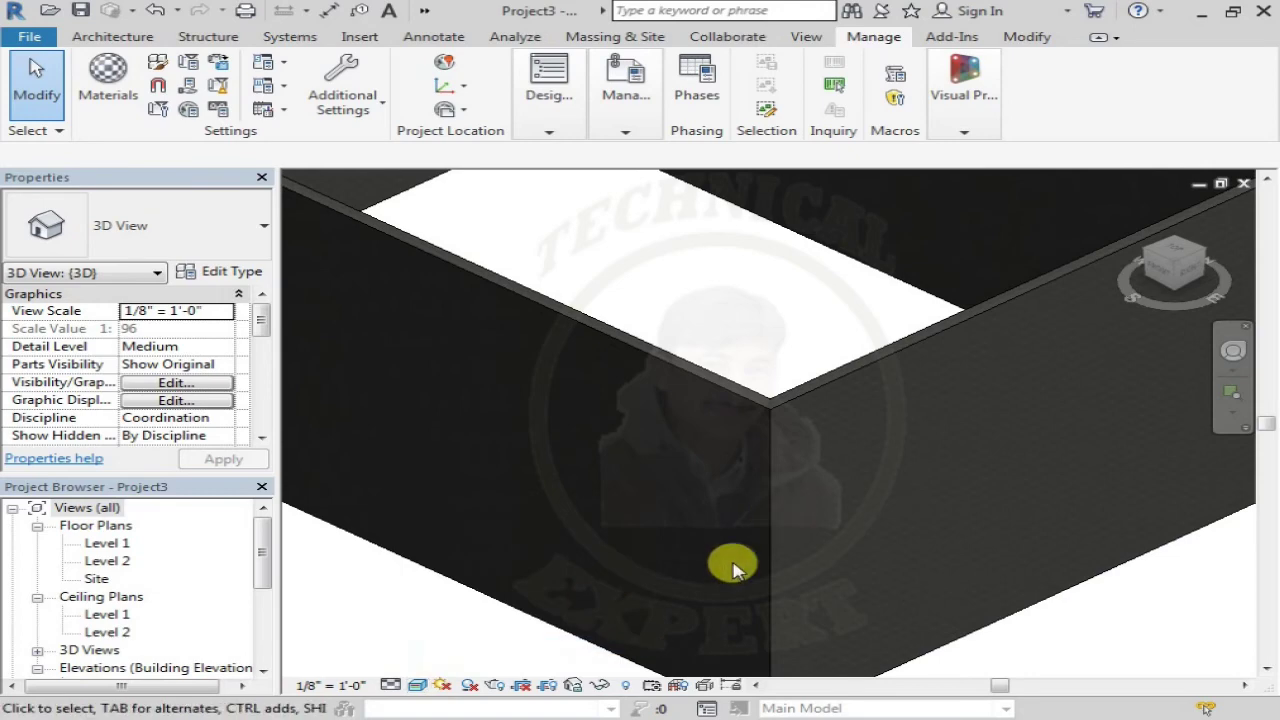
left_click(651, 357)
Step: Replace Metal Deck with Wood - Stained as the Generic - 8" structure layer material
left_click(233, 275)
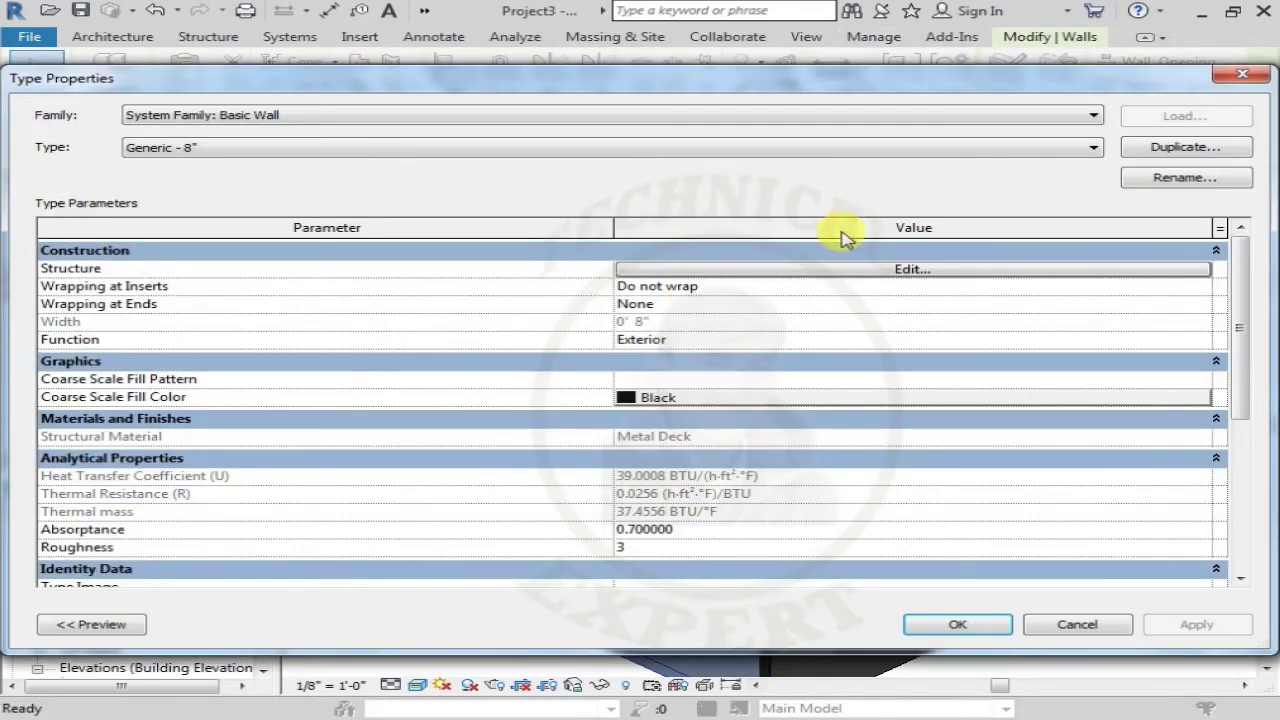
left_click(857, 268)
left_click(610, 267)
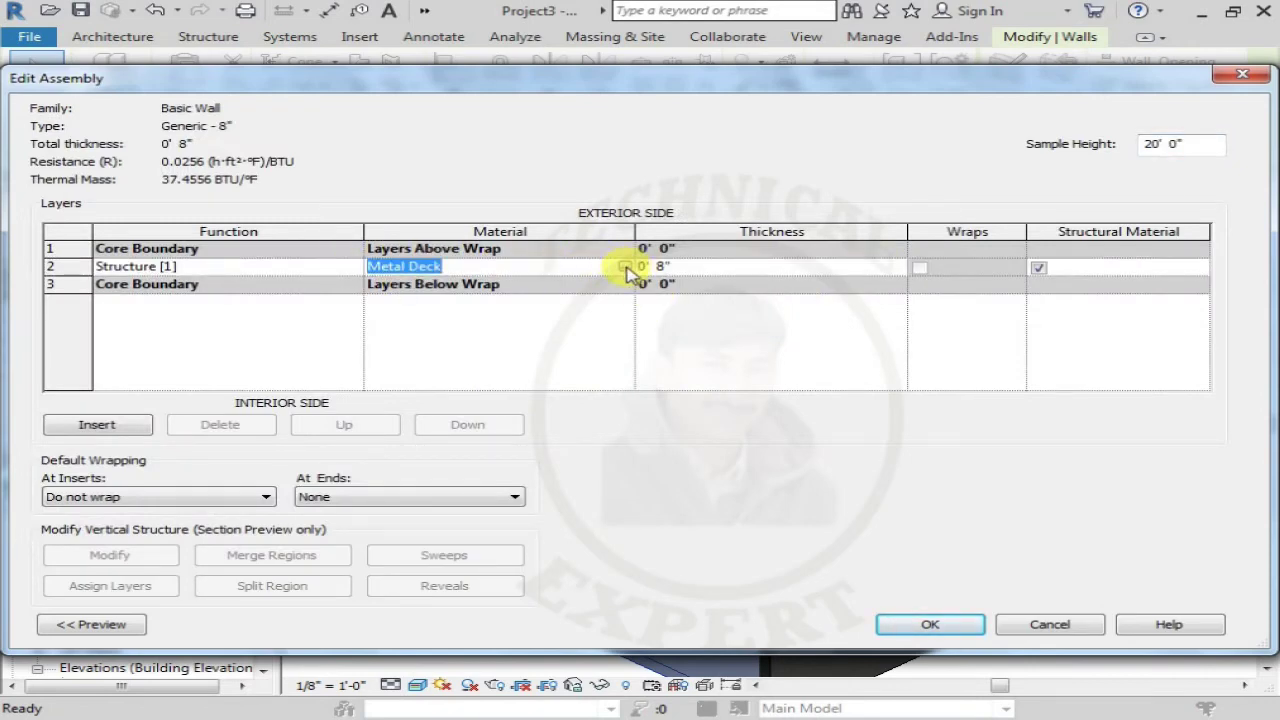
left_click(624, 267)
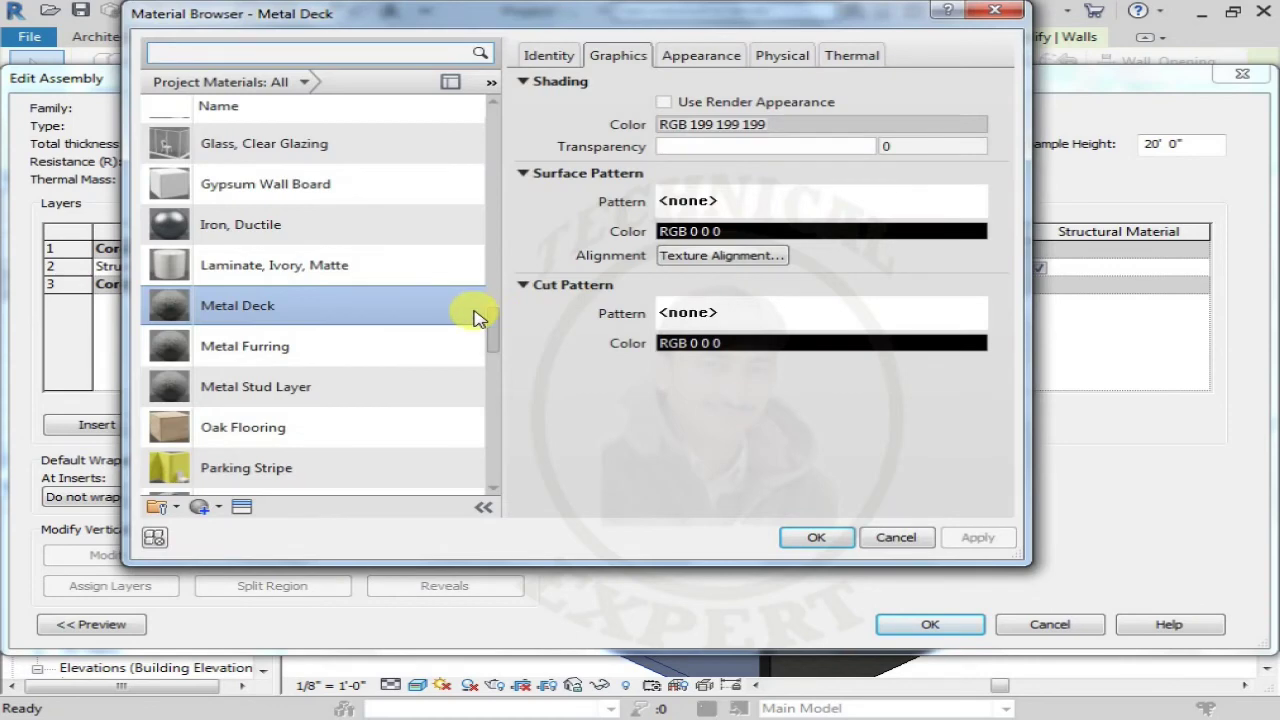
scroll(495, 400, "down", 5)
left_click_drag(500, 430, 500, 468)
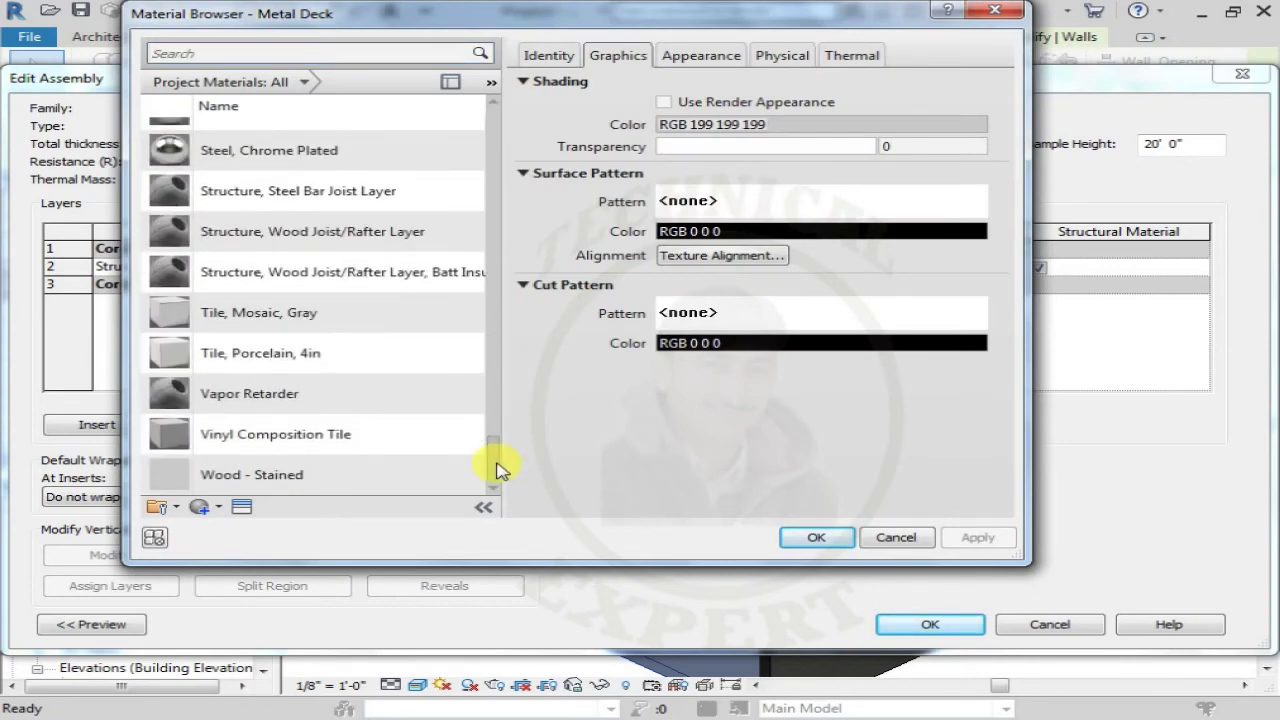
left_click(310, 152)
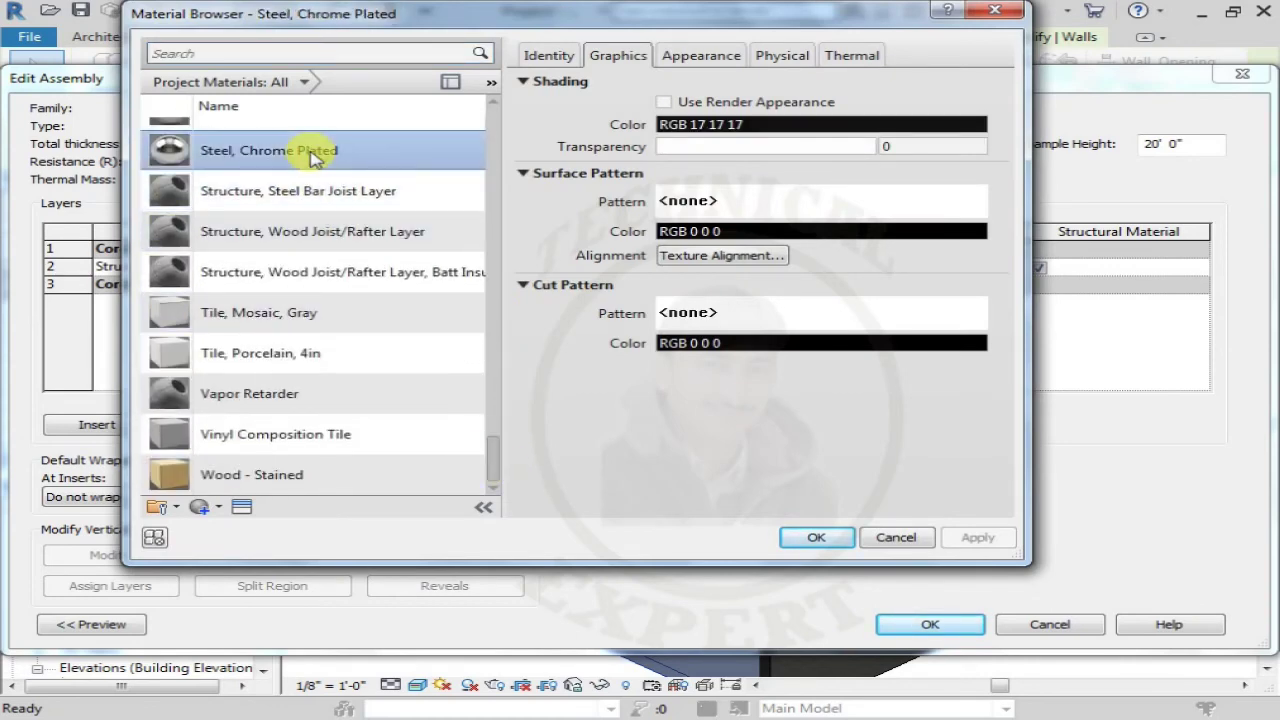
left_click(365, 478)
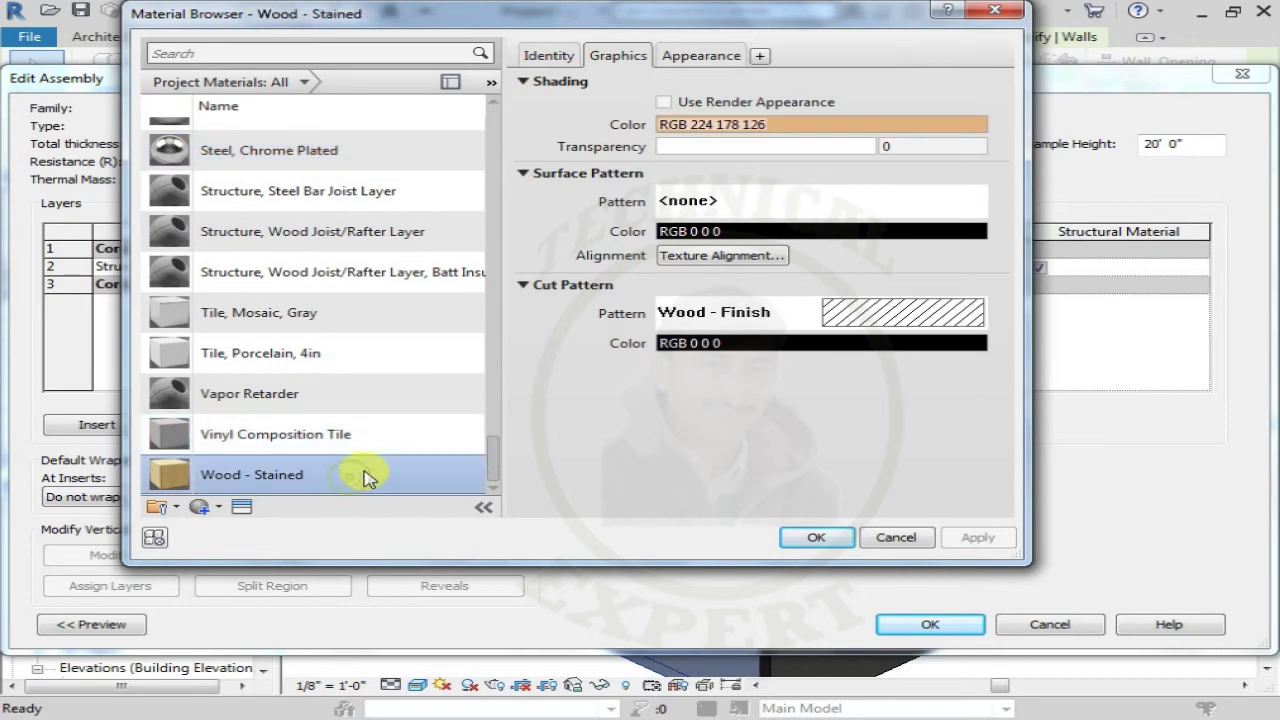
left_click(806, 540)
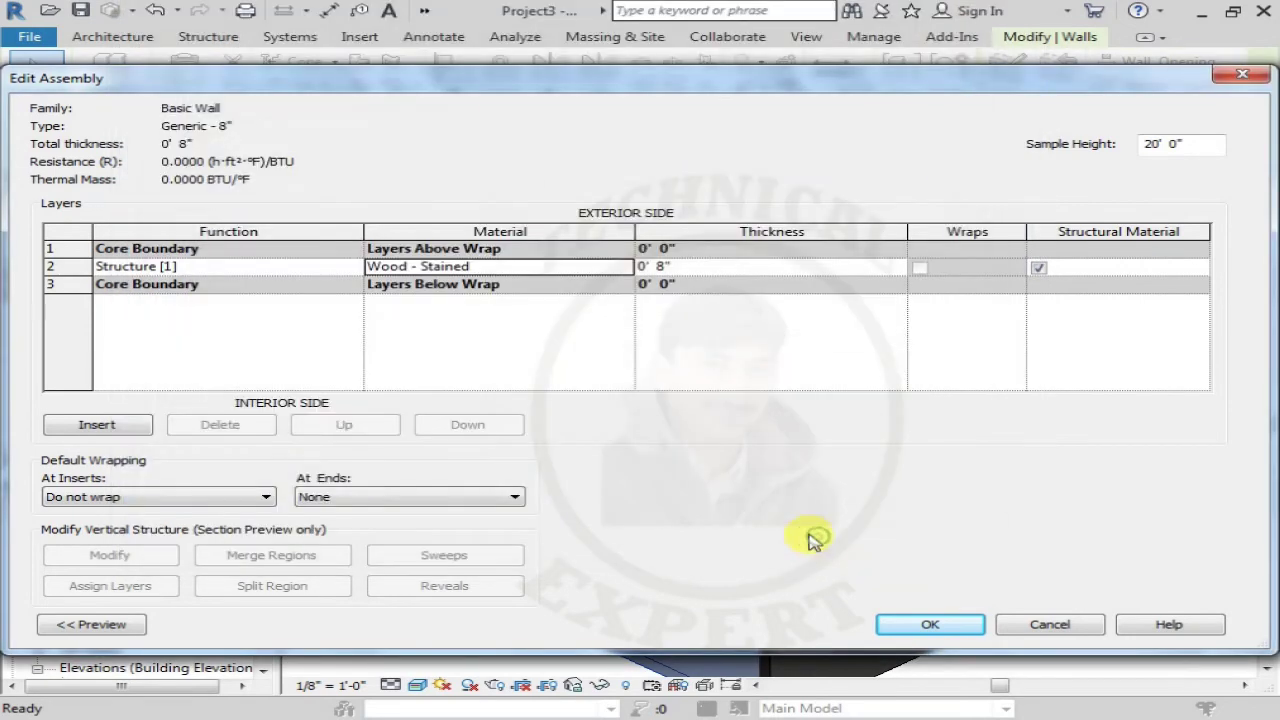
left_click(955, 635)
left_click(951, 623)
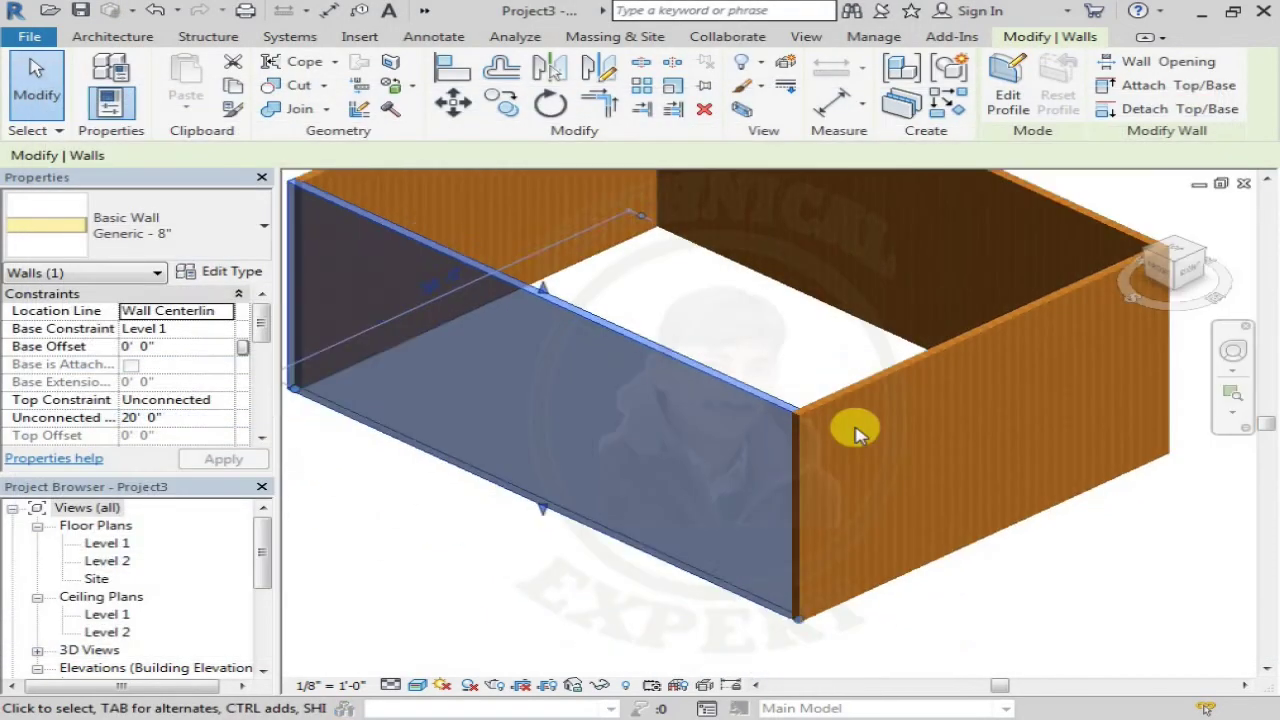
key("Escape")
scroll(827, 422, "down", 3)
middle_click_drag(834, 363, 954, 440, "shift")
scroll(1000, 480, "up", 3)
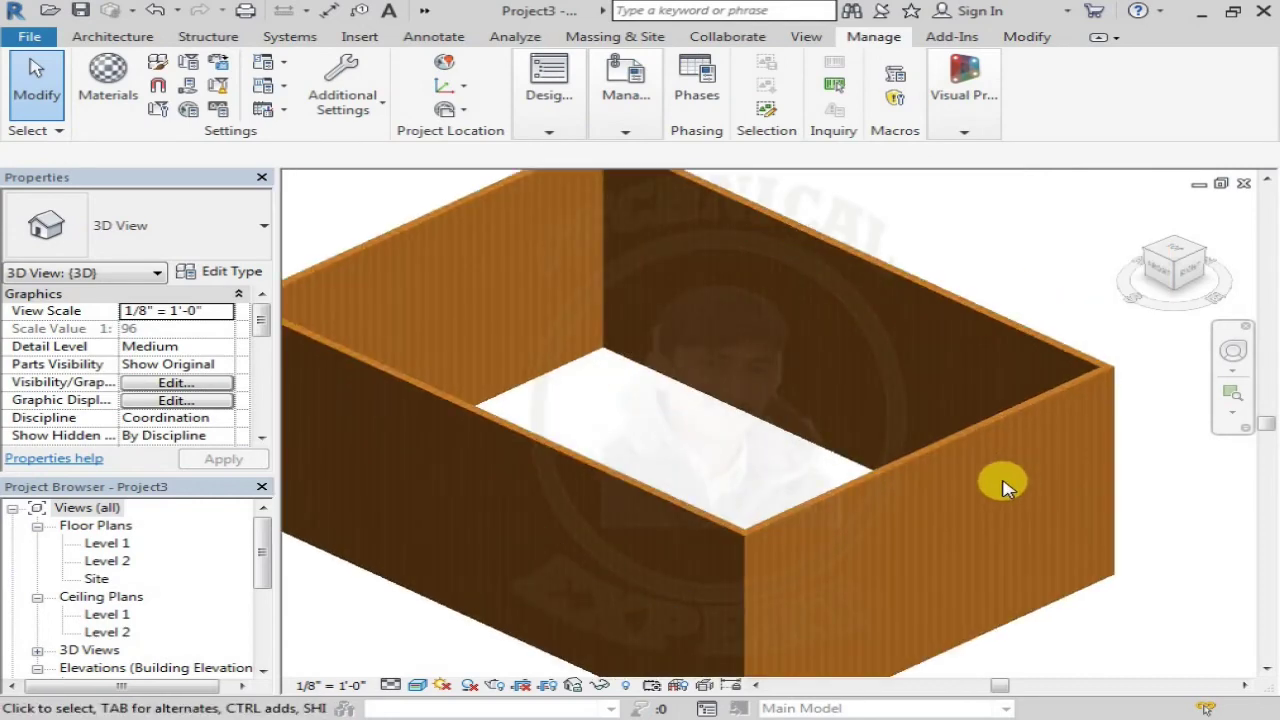
middle_click_drag(1000, 480, 836, 425)
scroll(674, 360, "up", 2)
scroll(674, 374, "up", 2)
scroll(674, 374, "down", 2)
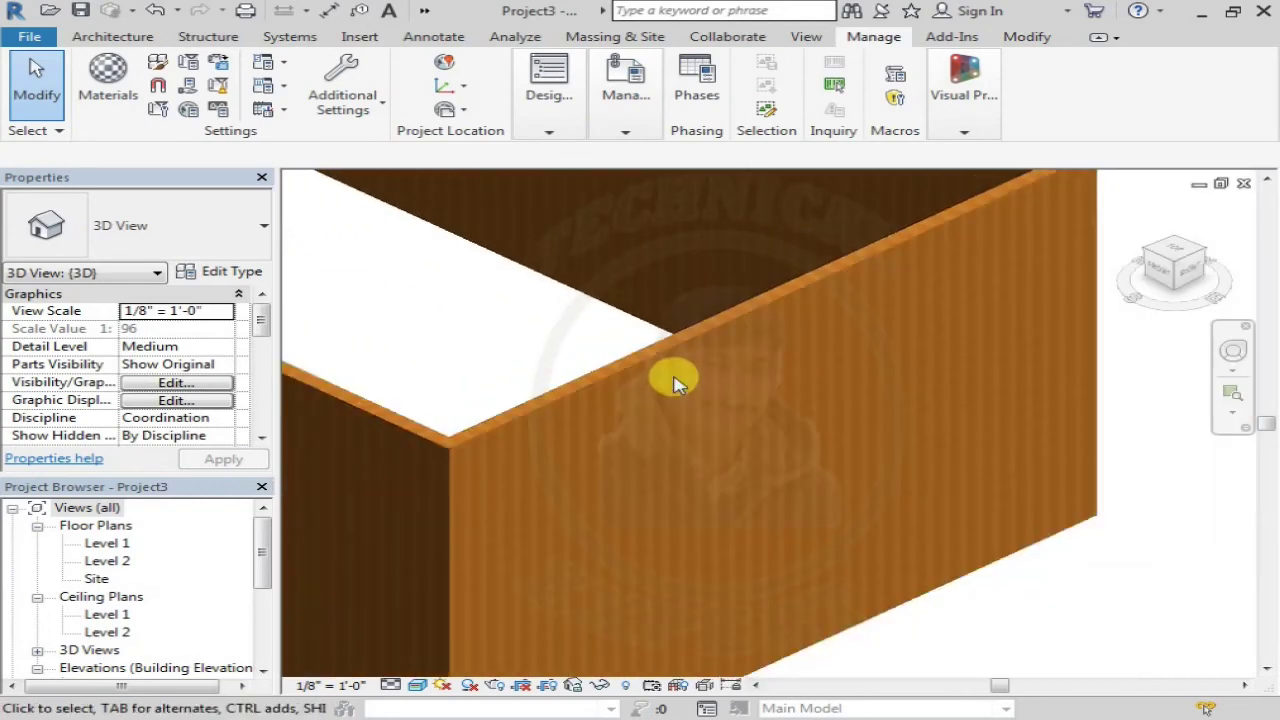
scroll(677, 383, "down", 2)
scroll(675, 383, "down", 3)
middle_click_drag(674, 374, 818, 458)
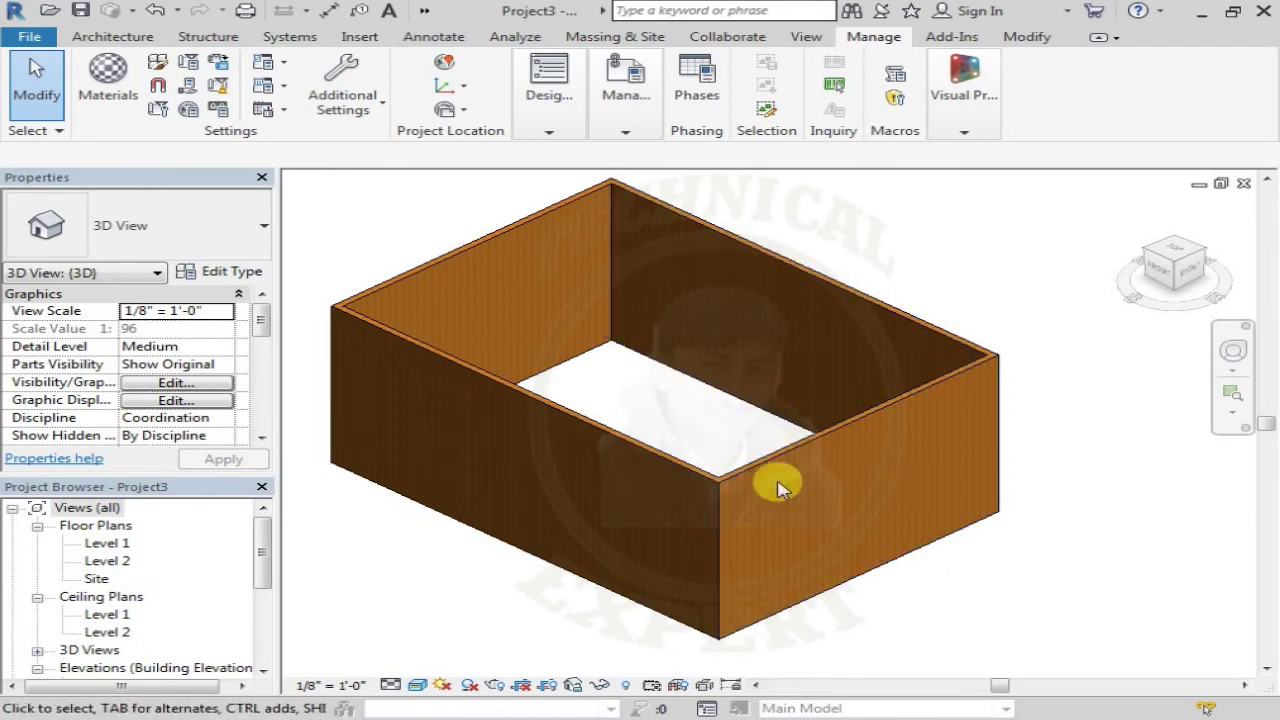
middle_click_drag(745, 408, 735, 400)
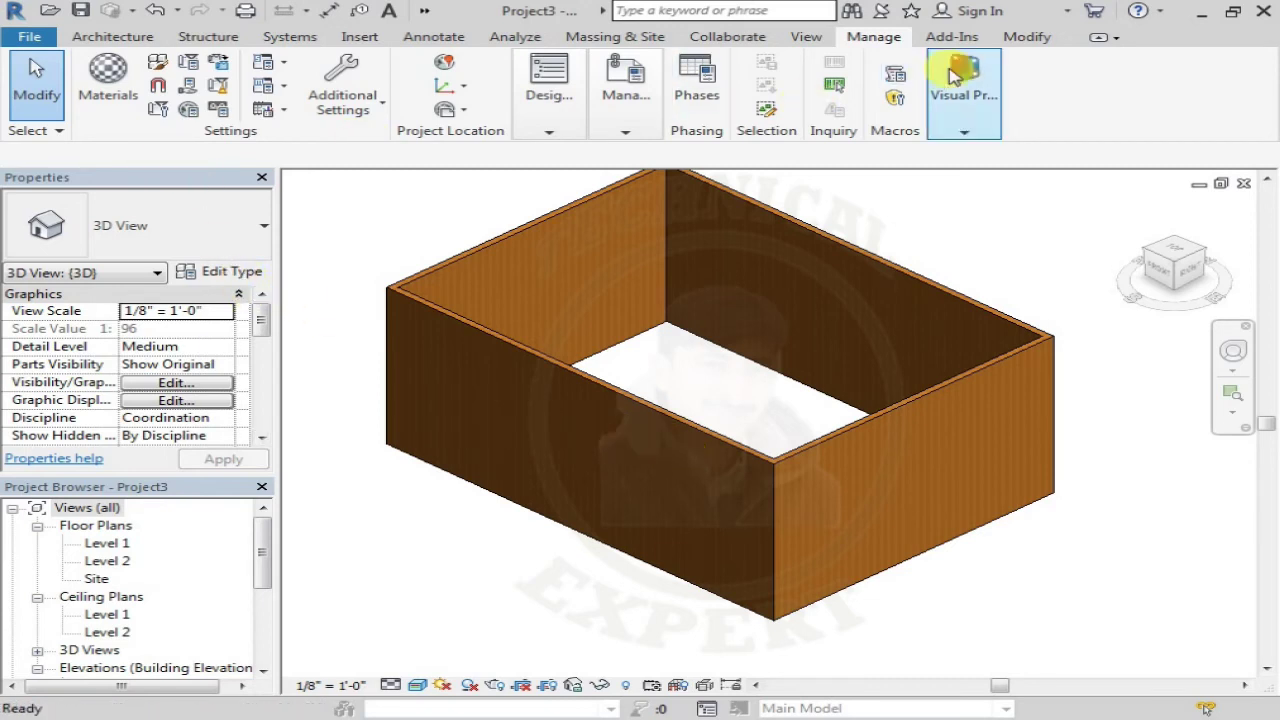
left_click(1028, 44)
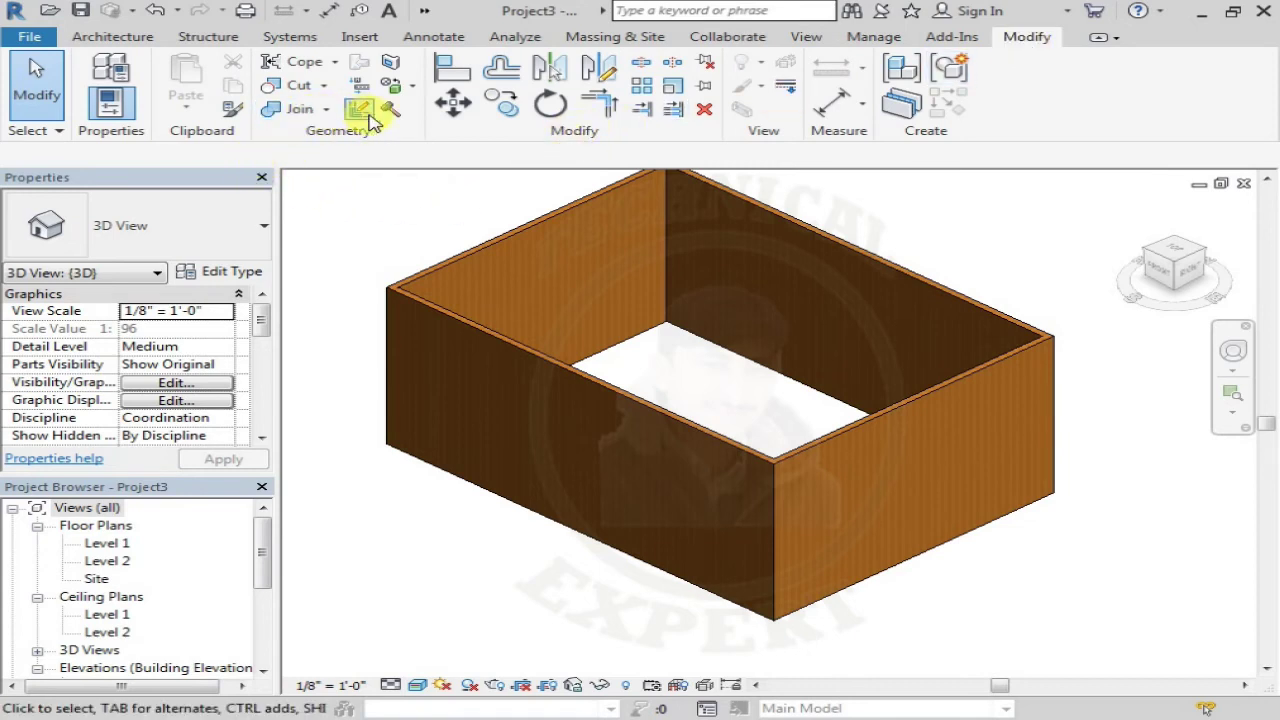
Step: Start the Paint tool and paint the right wall face with Softwood, Lumber
left_click(414, 86)
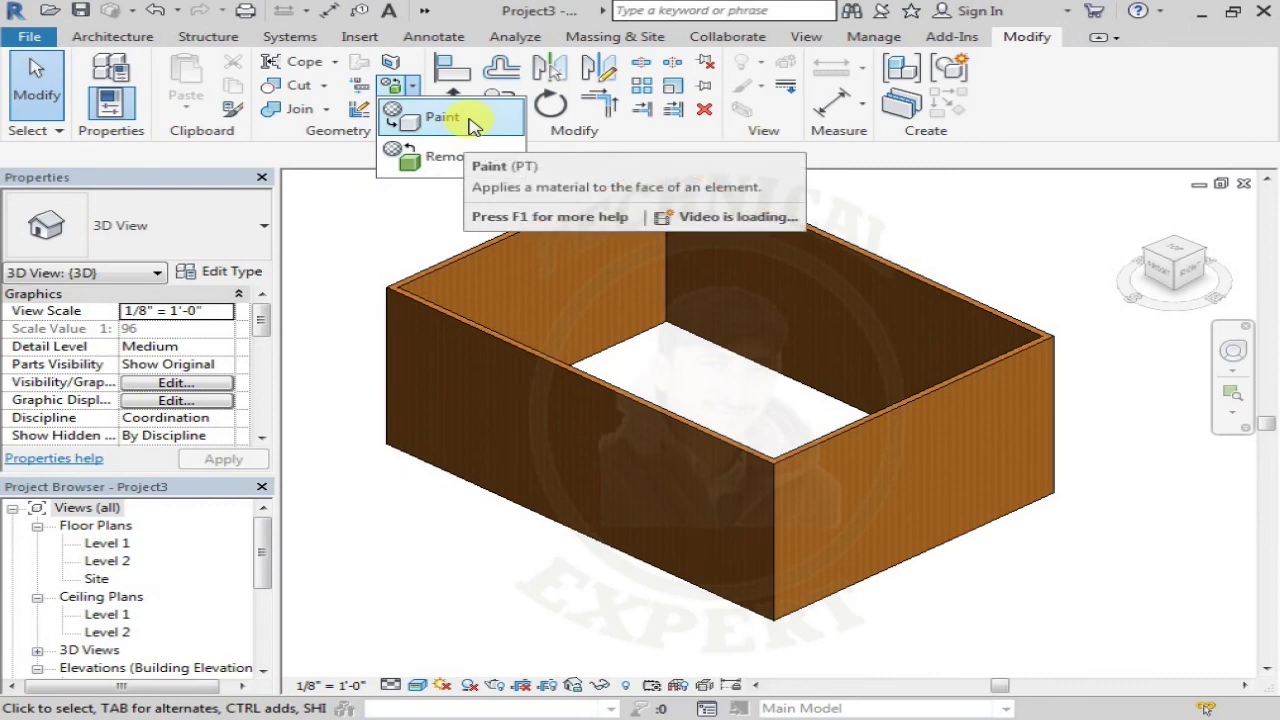
mouse_move(441, 118)
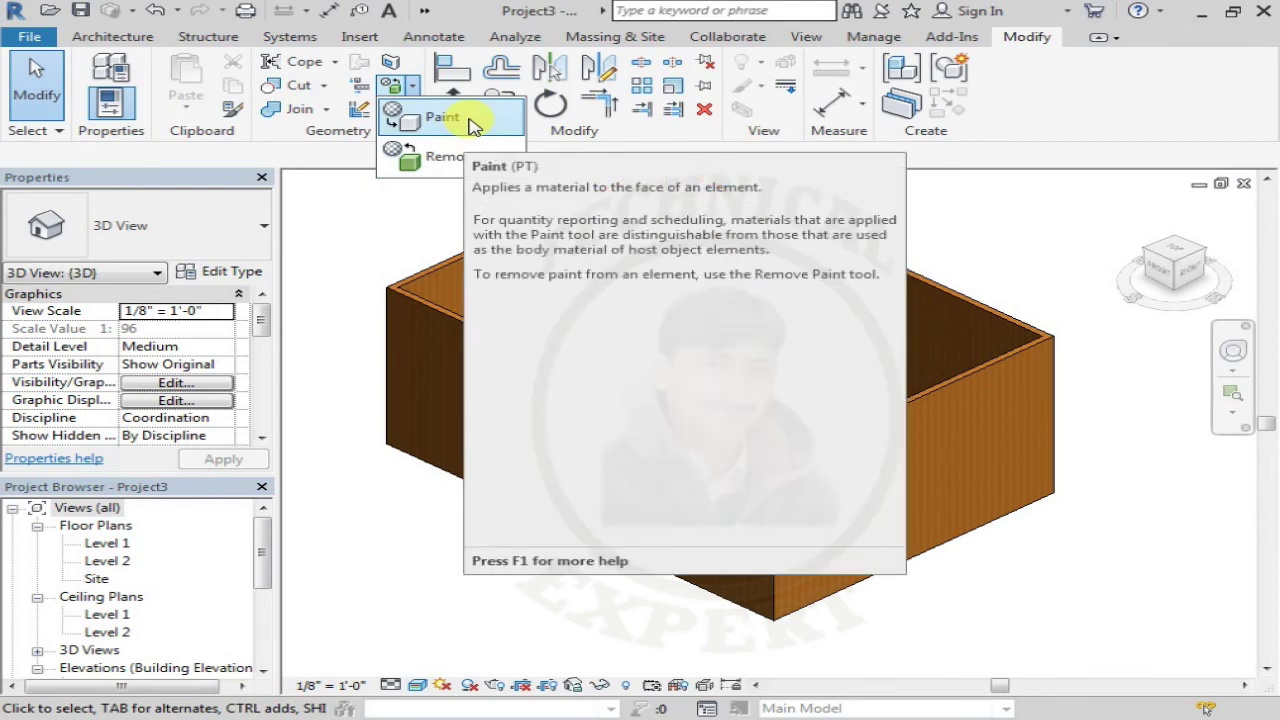
left_click(473, 122)
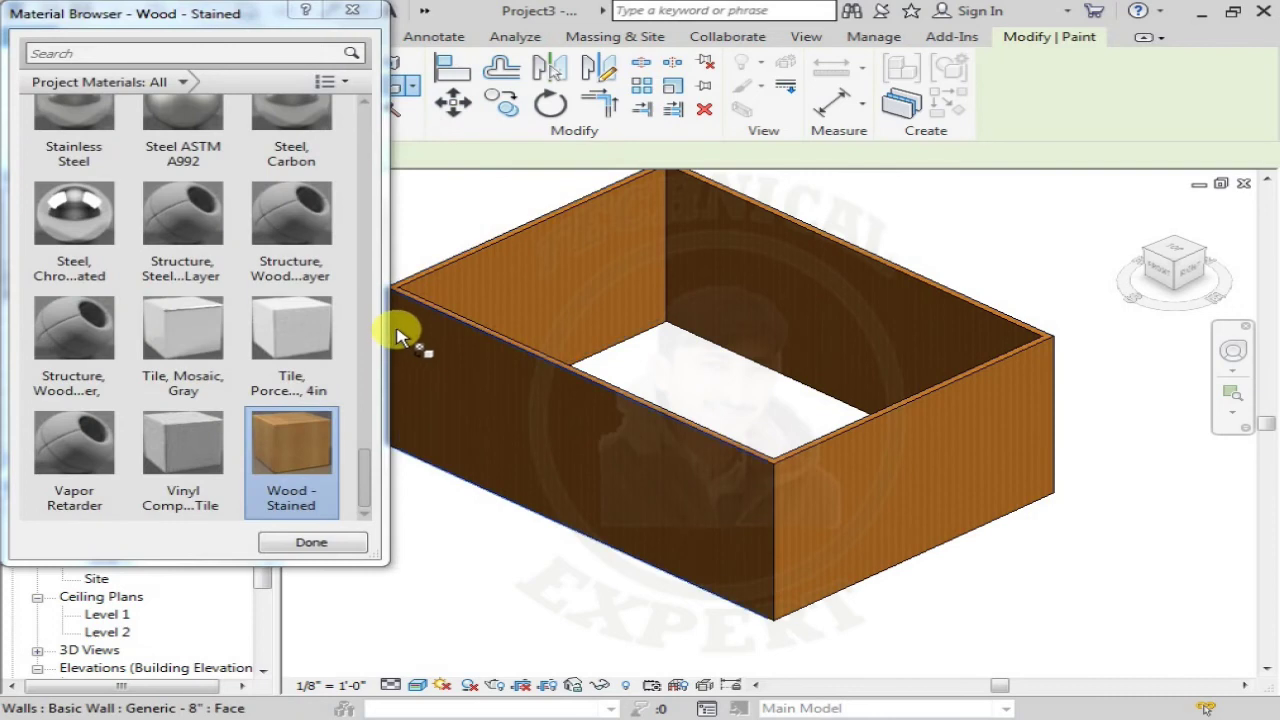
left_click_drag(365, 486, 360, 432)
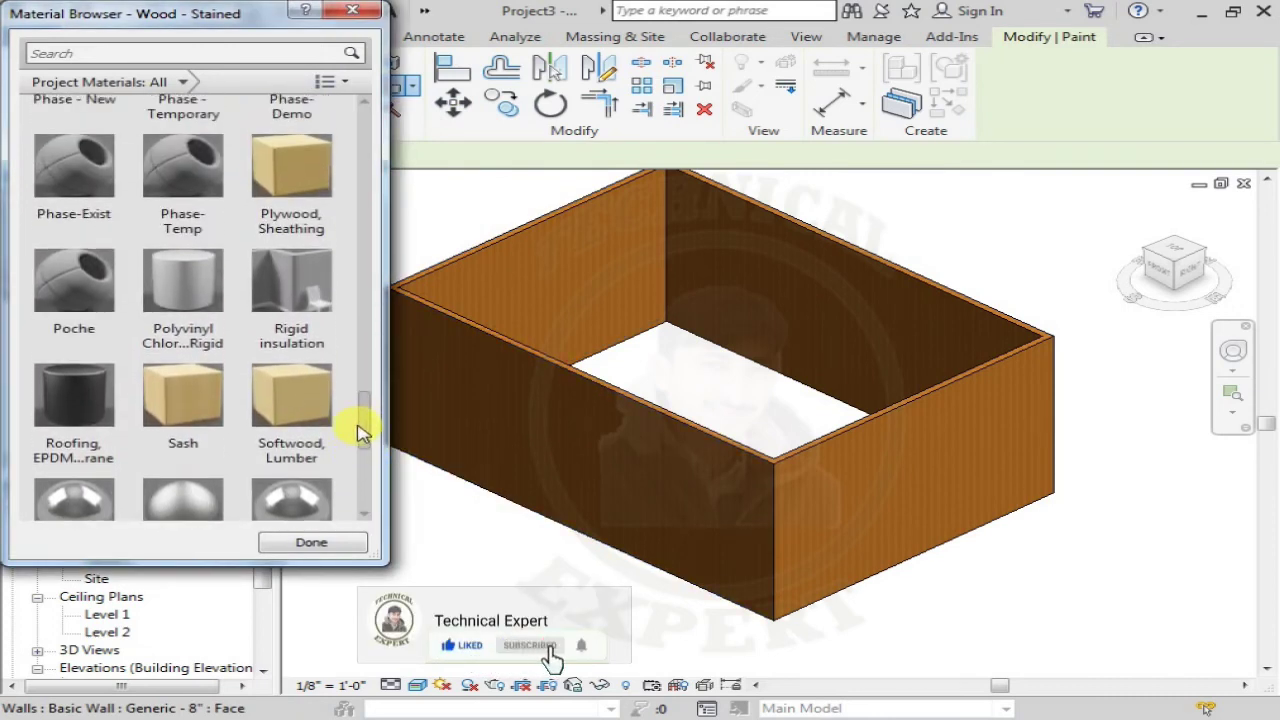
left_click(280, 400)
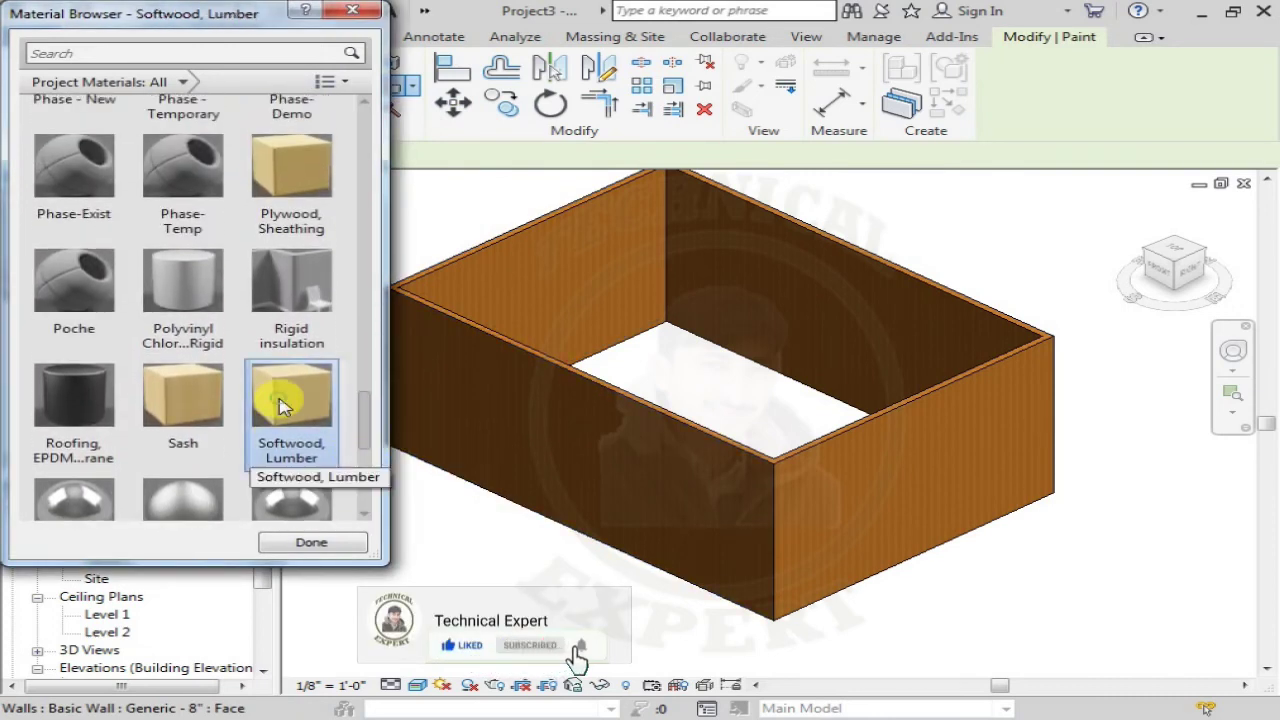
left_click(819, 511)
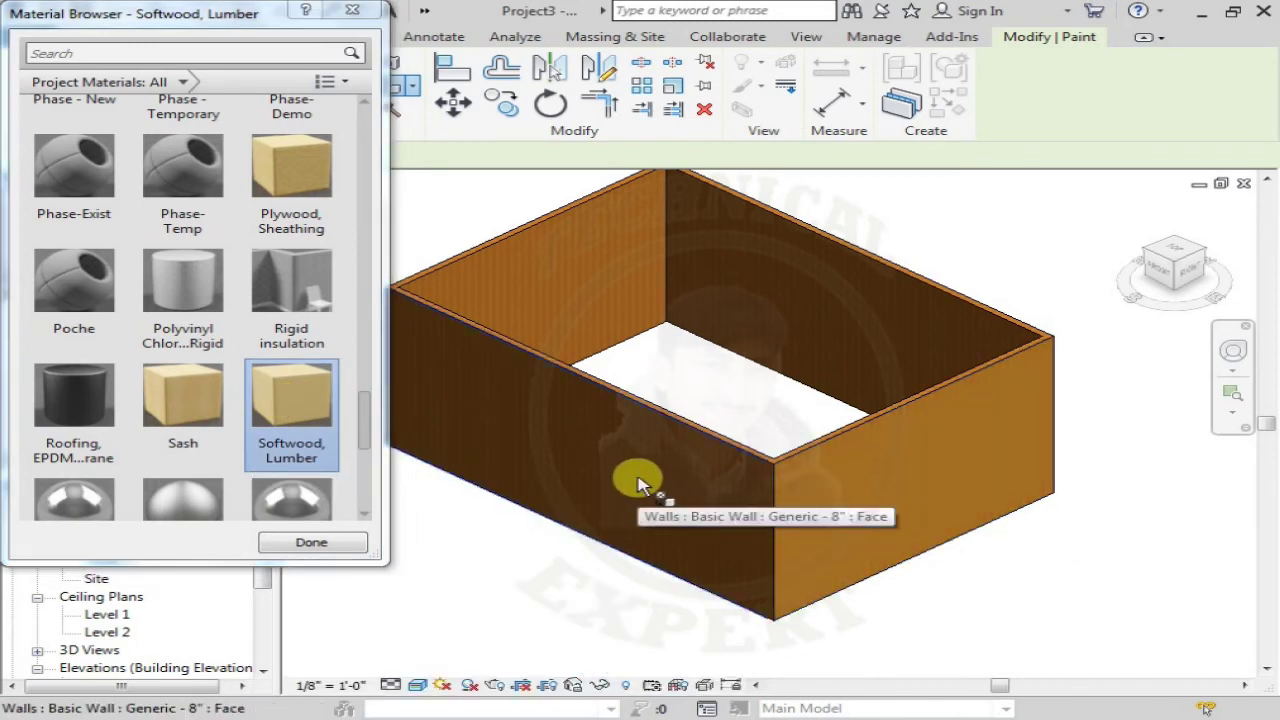
Step: Paint the front-left face Poche, inner back-right Phase-Temp, and front-right Oak Flooring
left_click(100, 298)
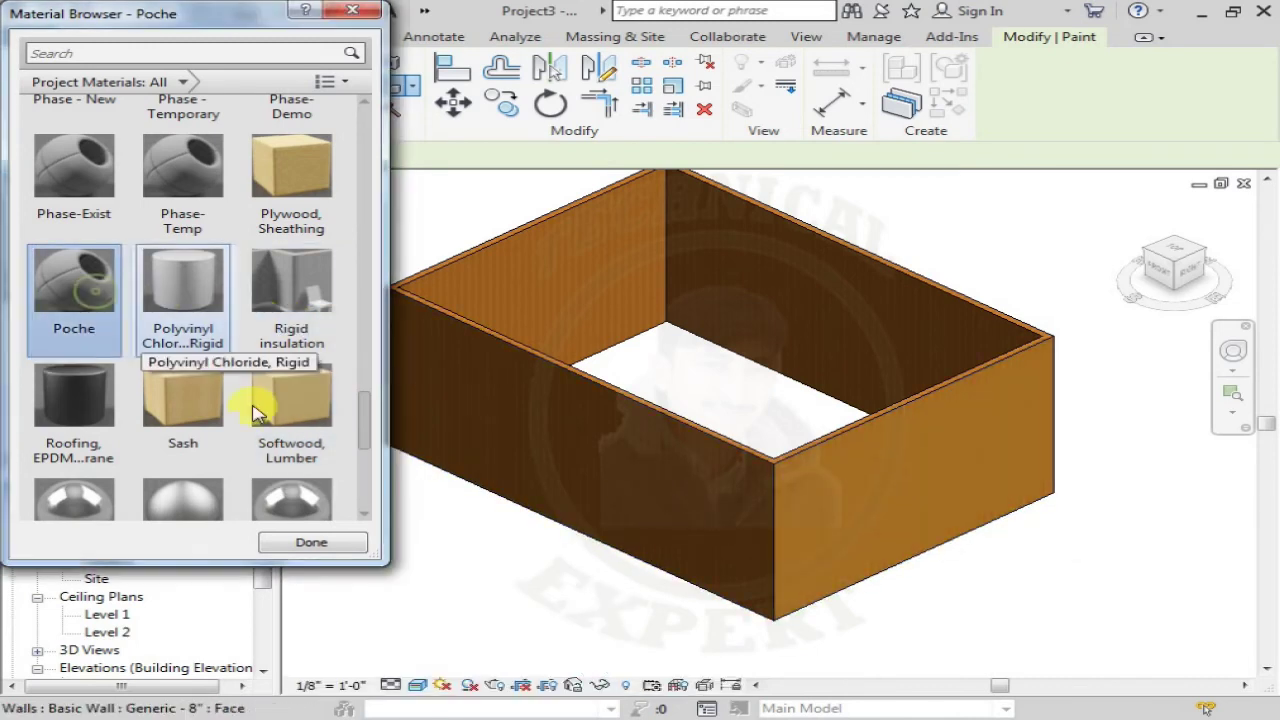
left_click(670, 478)
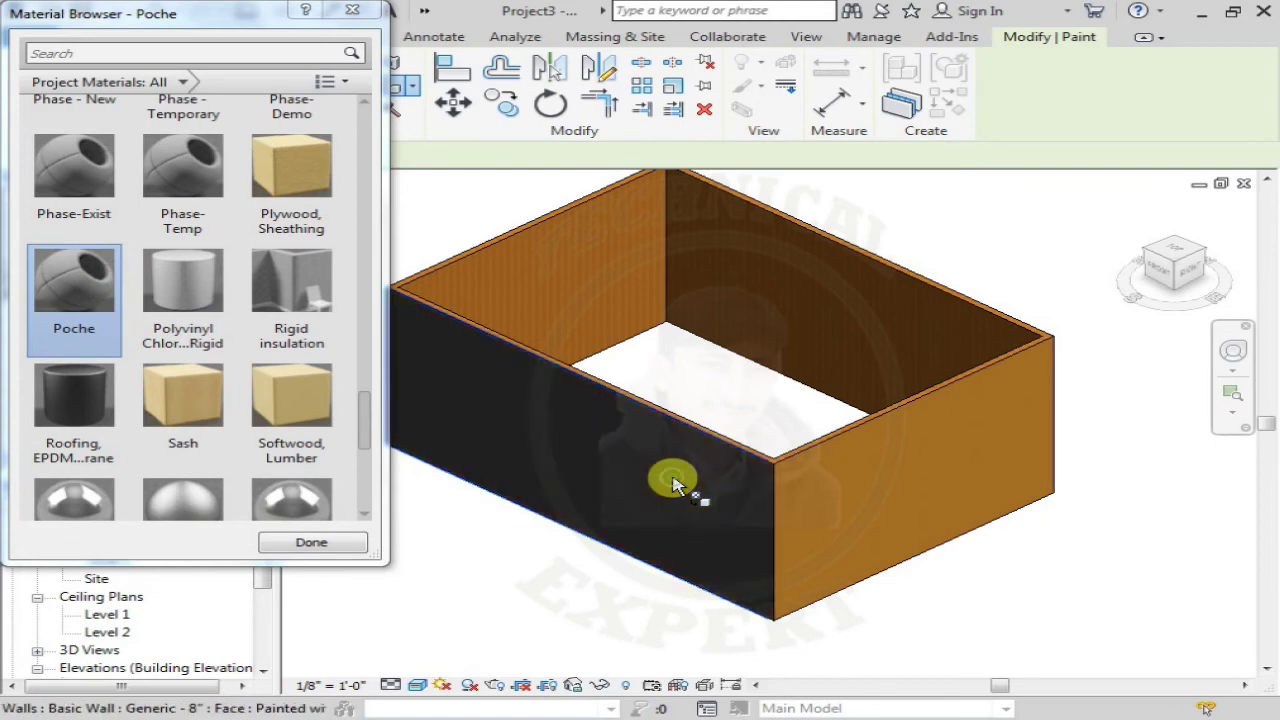
left_click(205, 175)
left_click(875, 325)
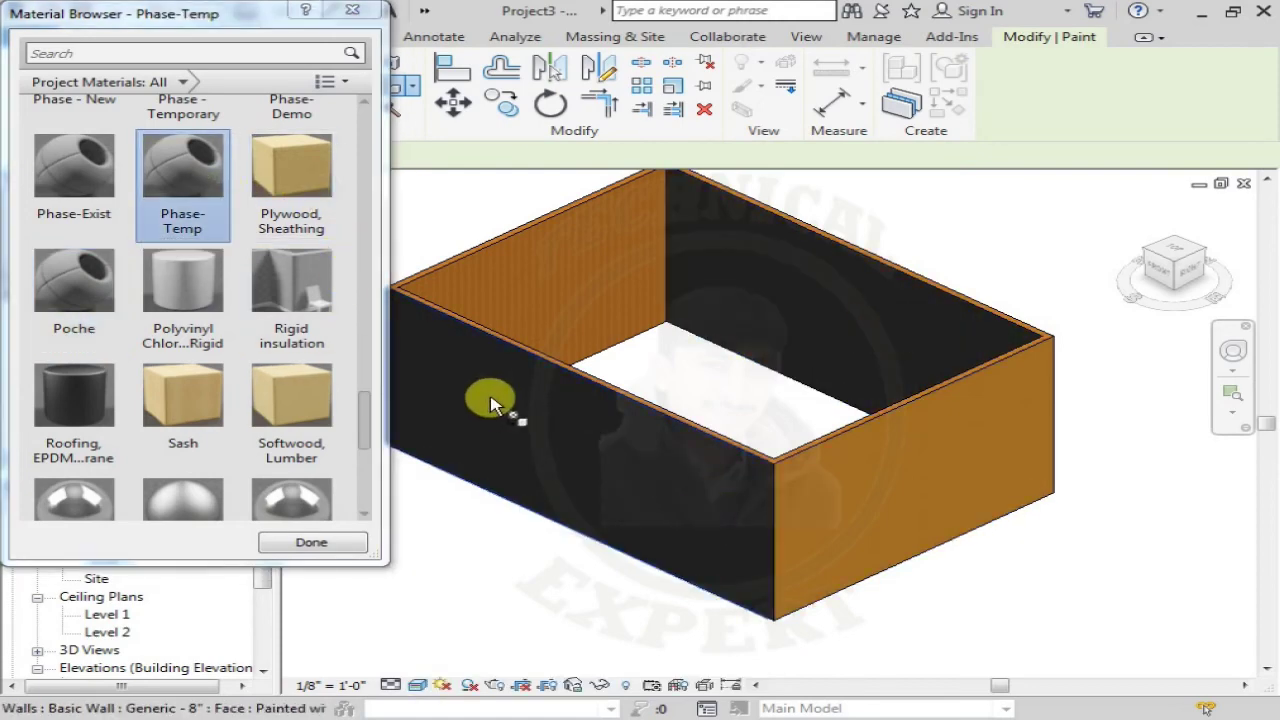
left_click_drag(362, 410, 371, 357)
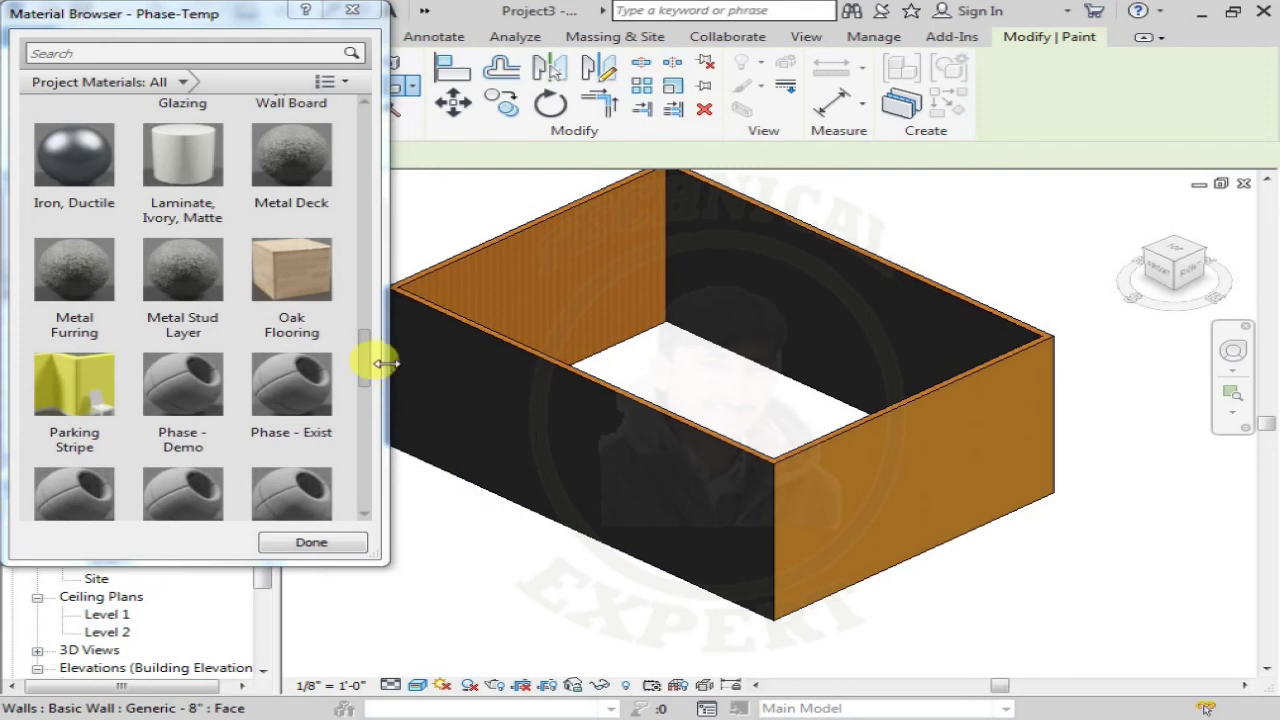
left_click(285, 270)
left_click(886, 514)
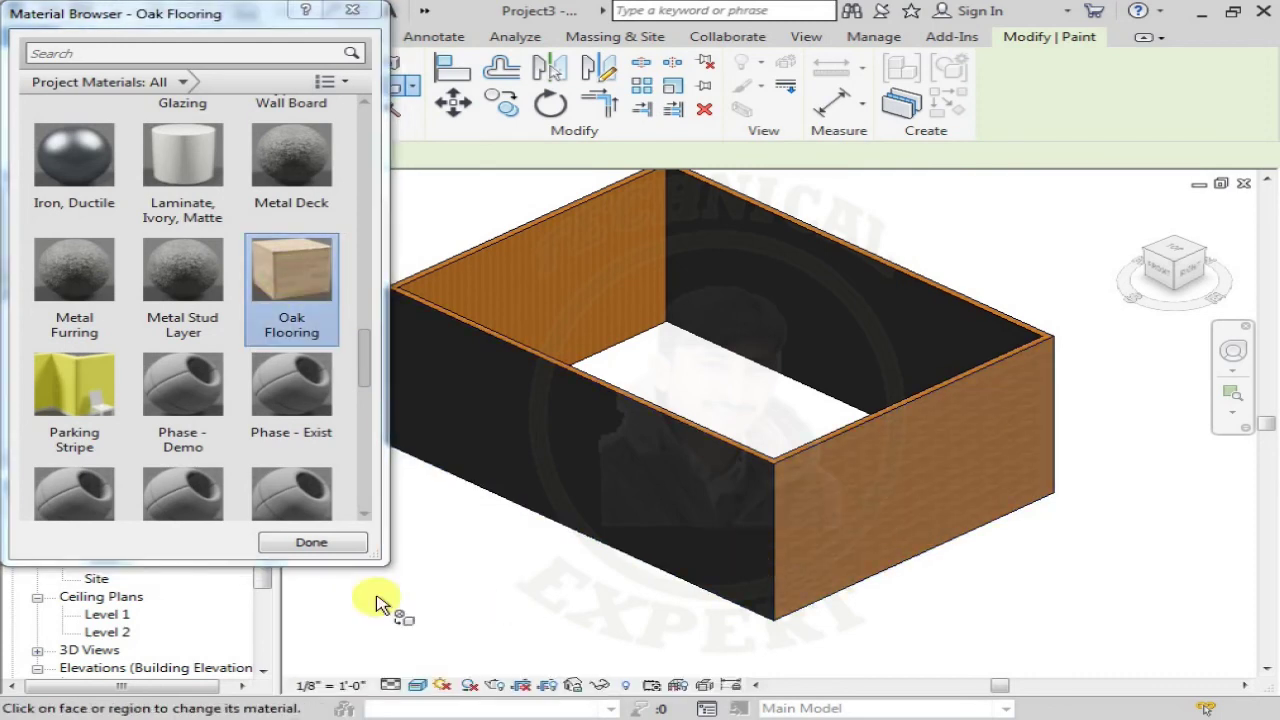
Step: Paint the inner back-left face Metal Furring then Oak Flooring, and the inner back-right Default Mass Zone
scroll(290, 390, "down", 1)
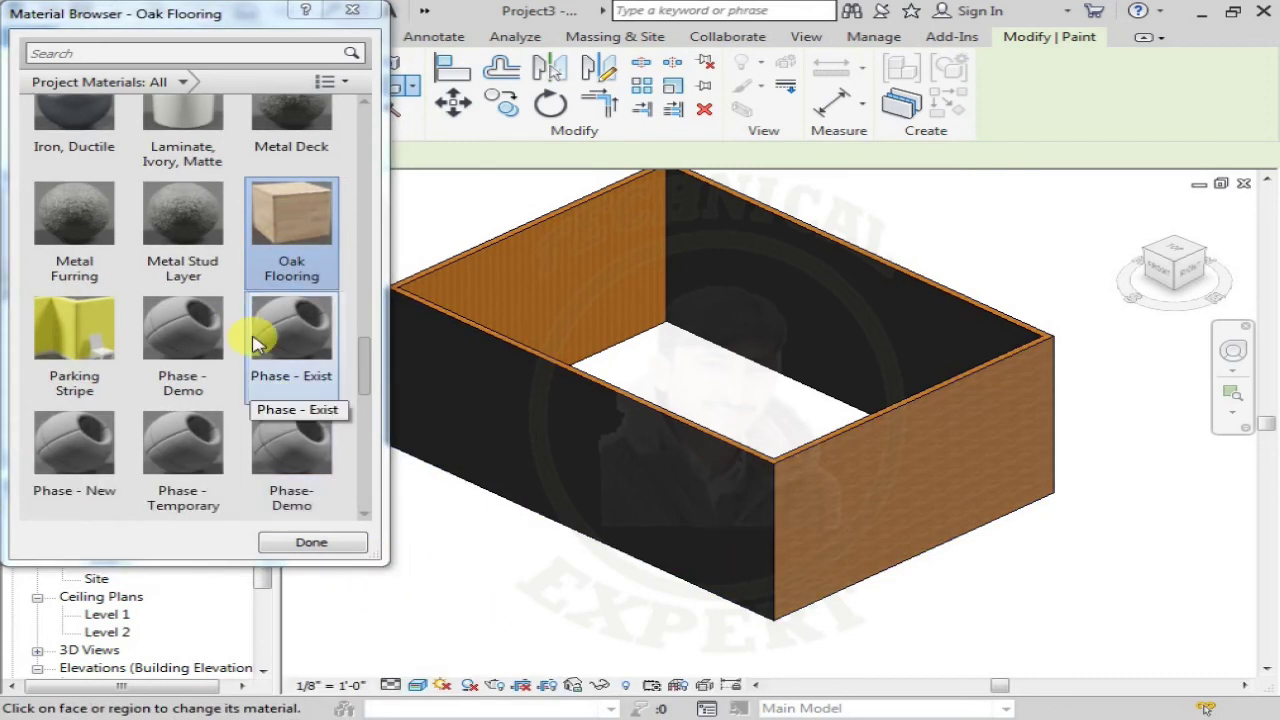
left_click(78, 215)
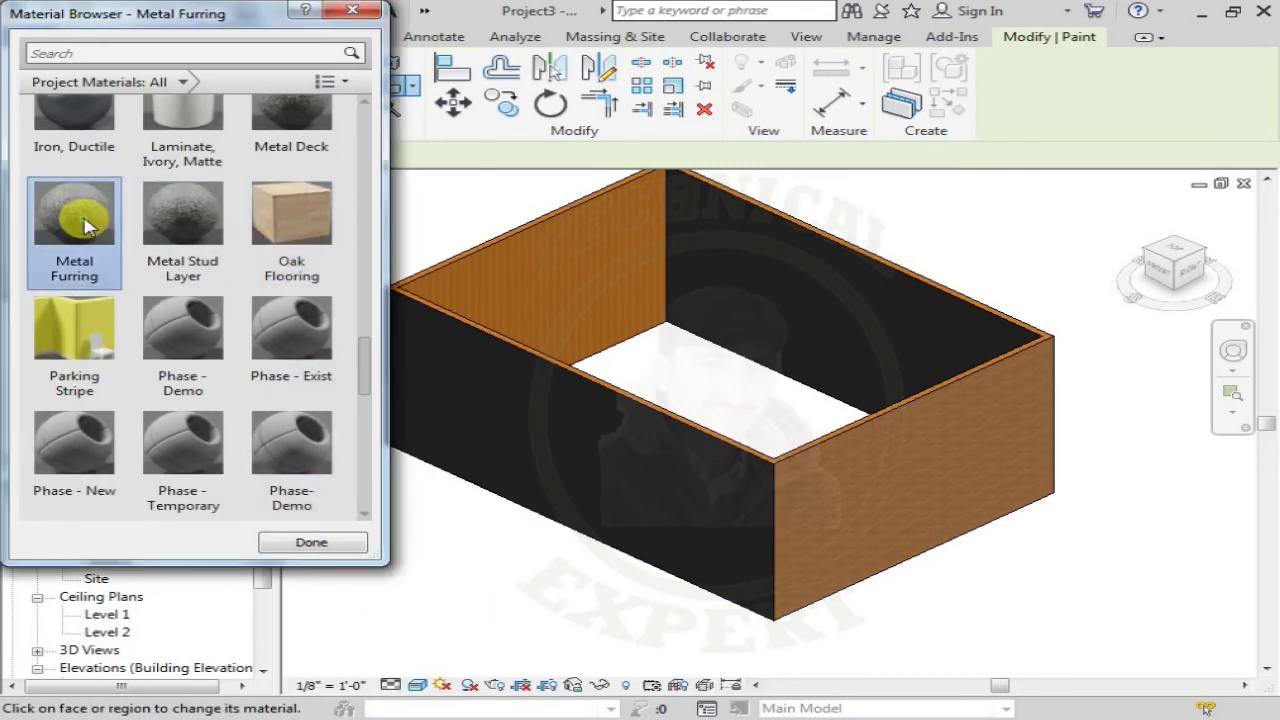
left_click(557, 272)
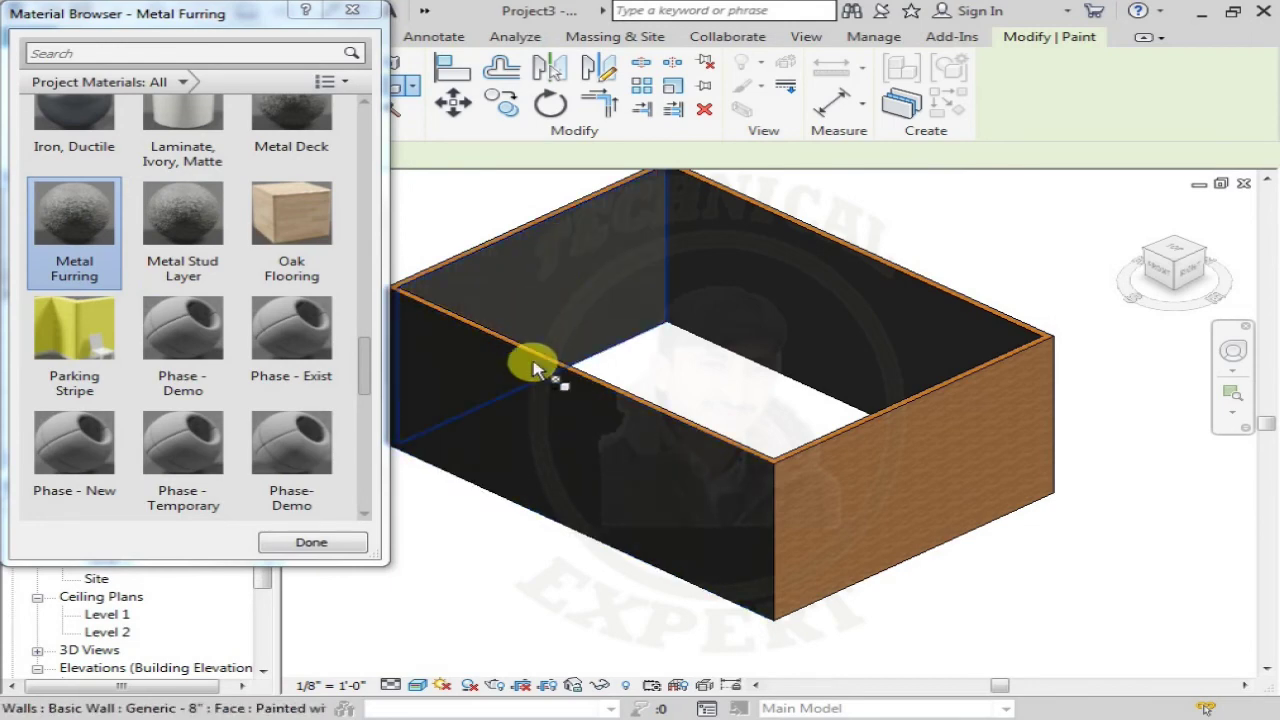
left_click(280, 218)
left_click(591, 277)
left_click_drag(366, 360, 369, 277)
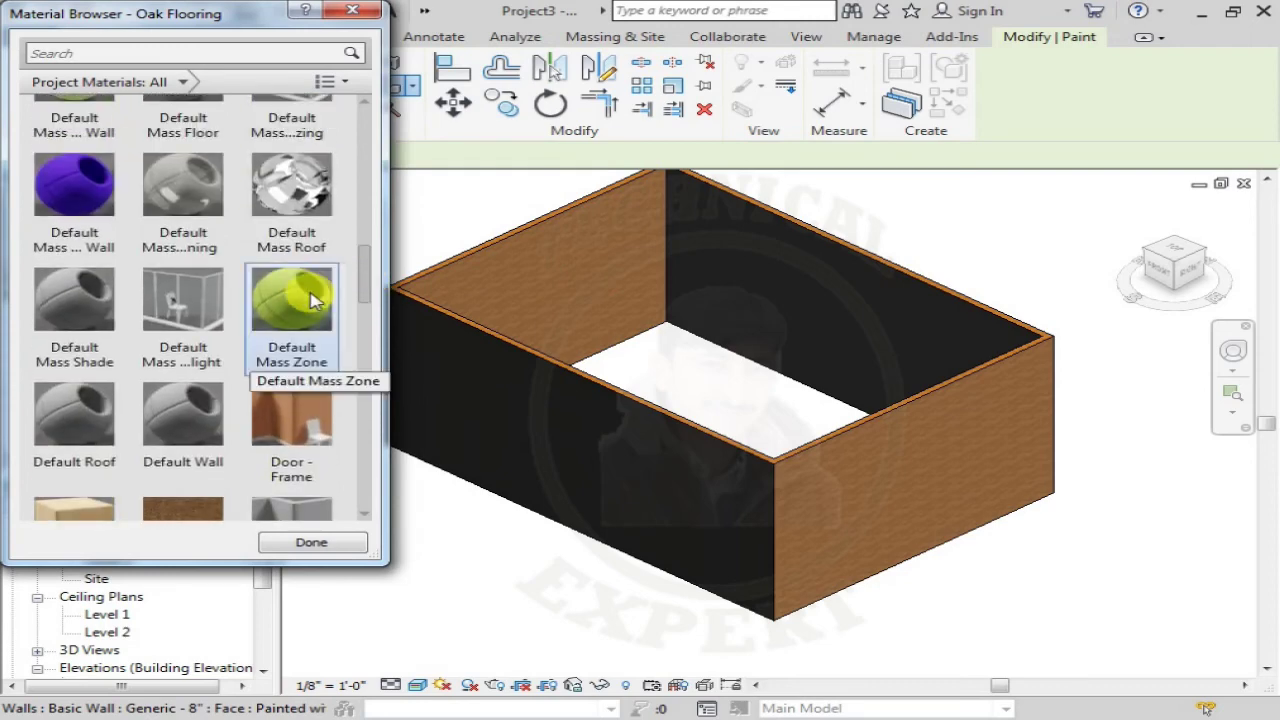
left_click(312, 300)
left_click(749, 310)
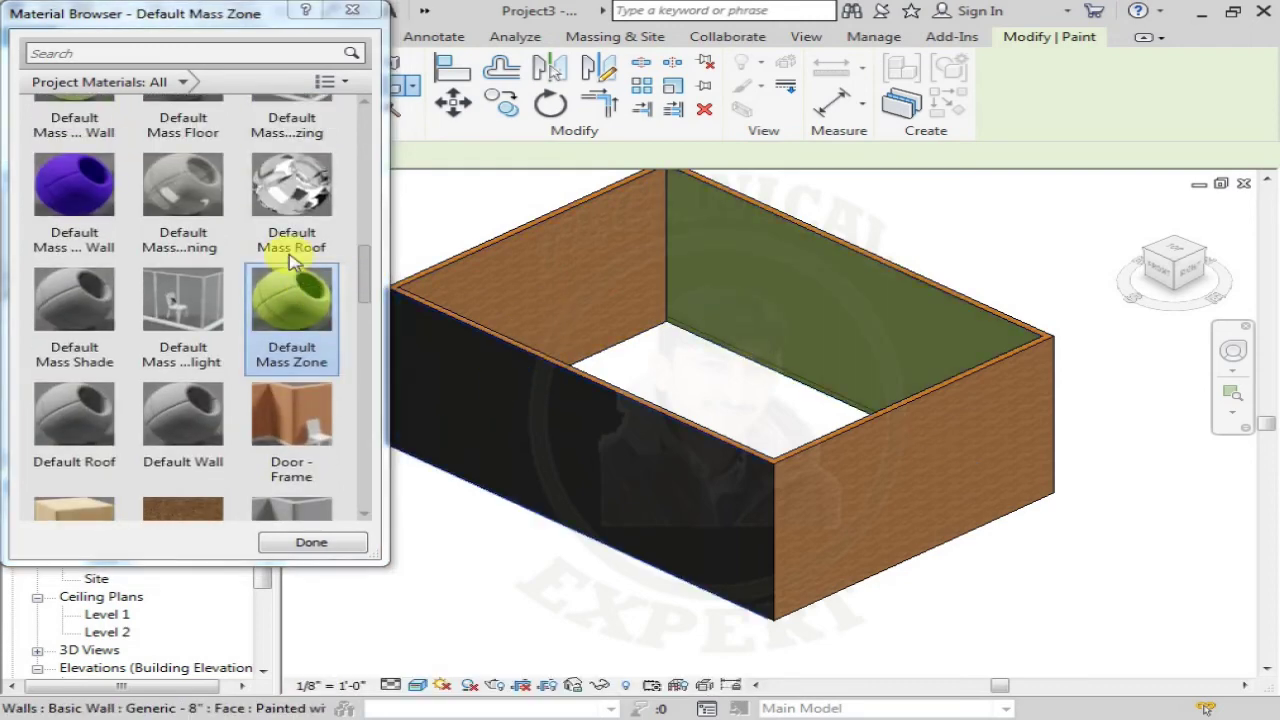
Step: Paint front-right Default Mass Roof, inner back-right Default Mass Opening, inner back-left purple mass wall
left_click(290, 188)
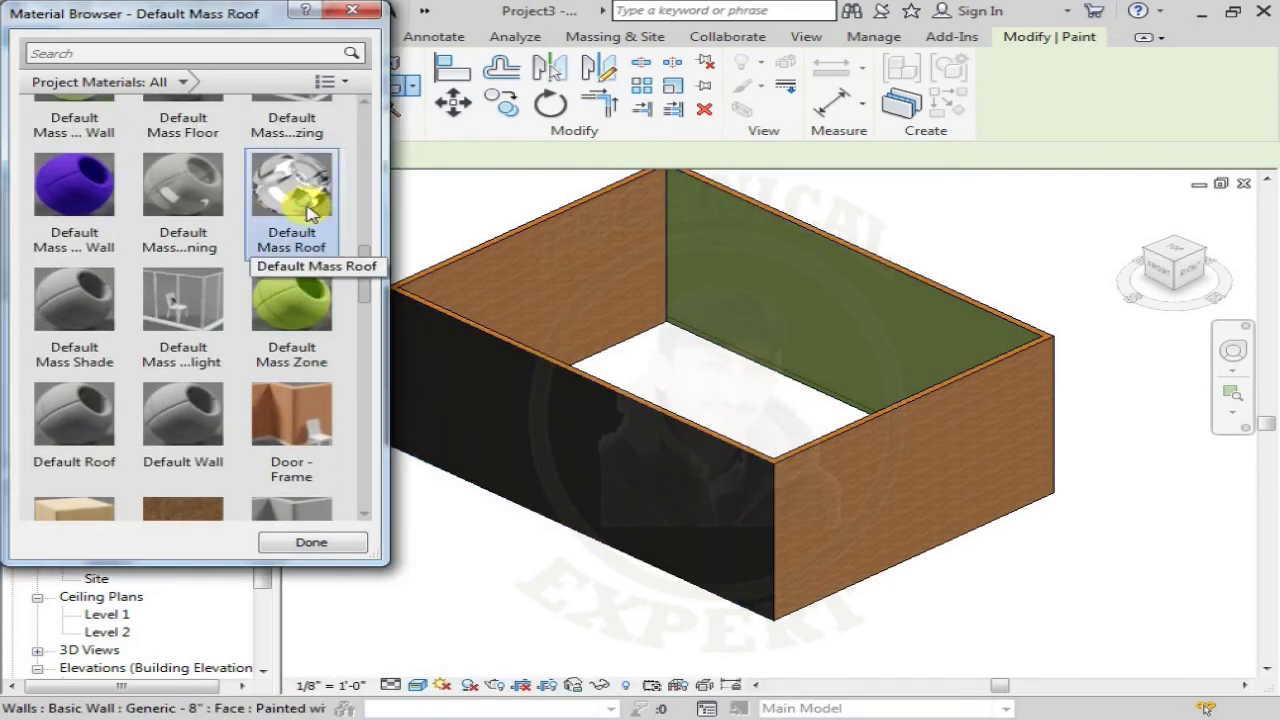
left_click(820, 480)
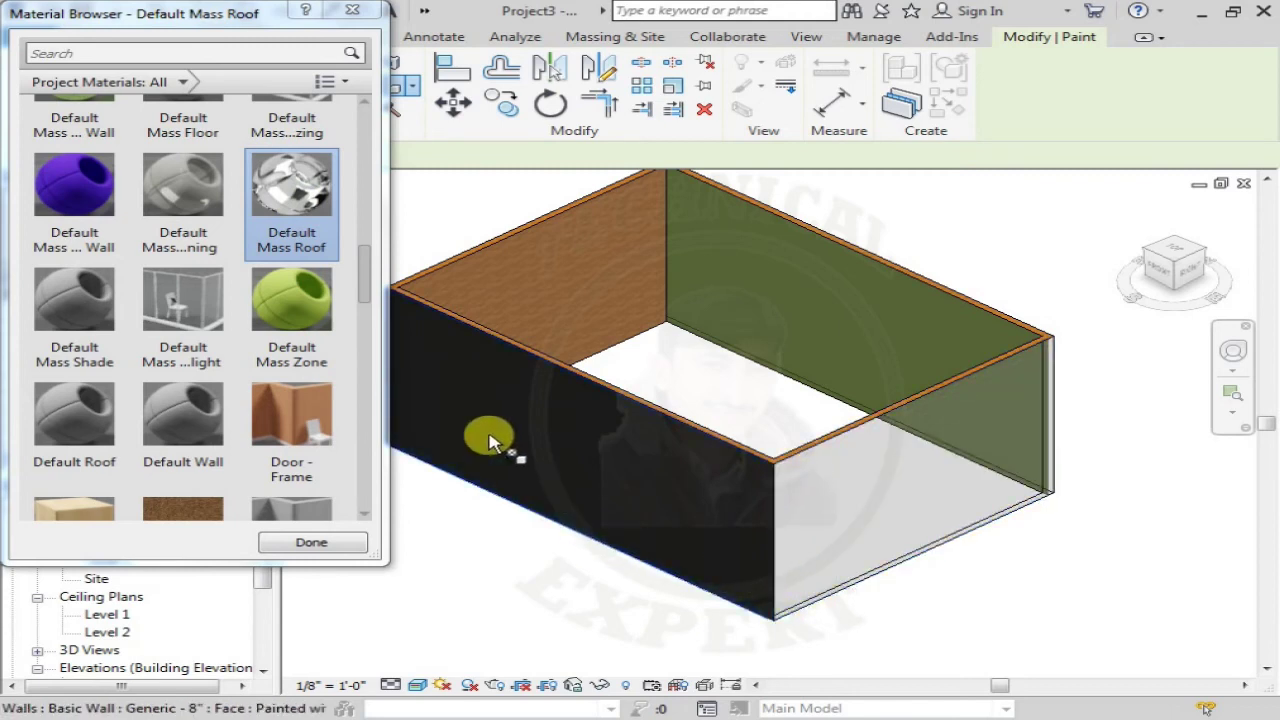
left_click(185, 203)
left_click(716, 297)
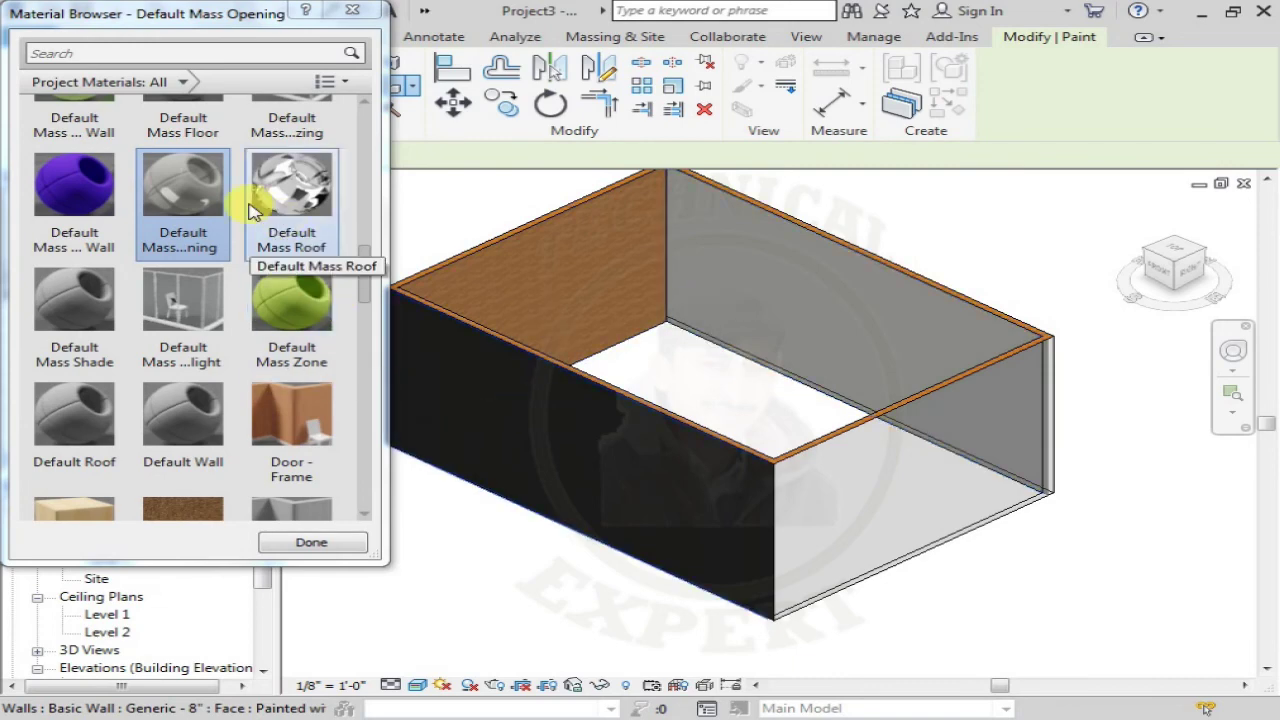
left_click(74, 185)
left_click(612, 316)
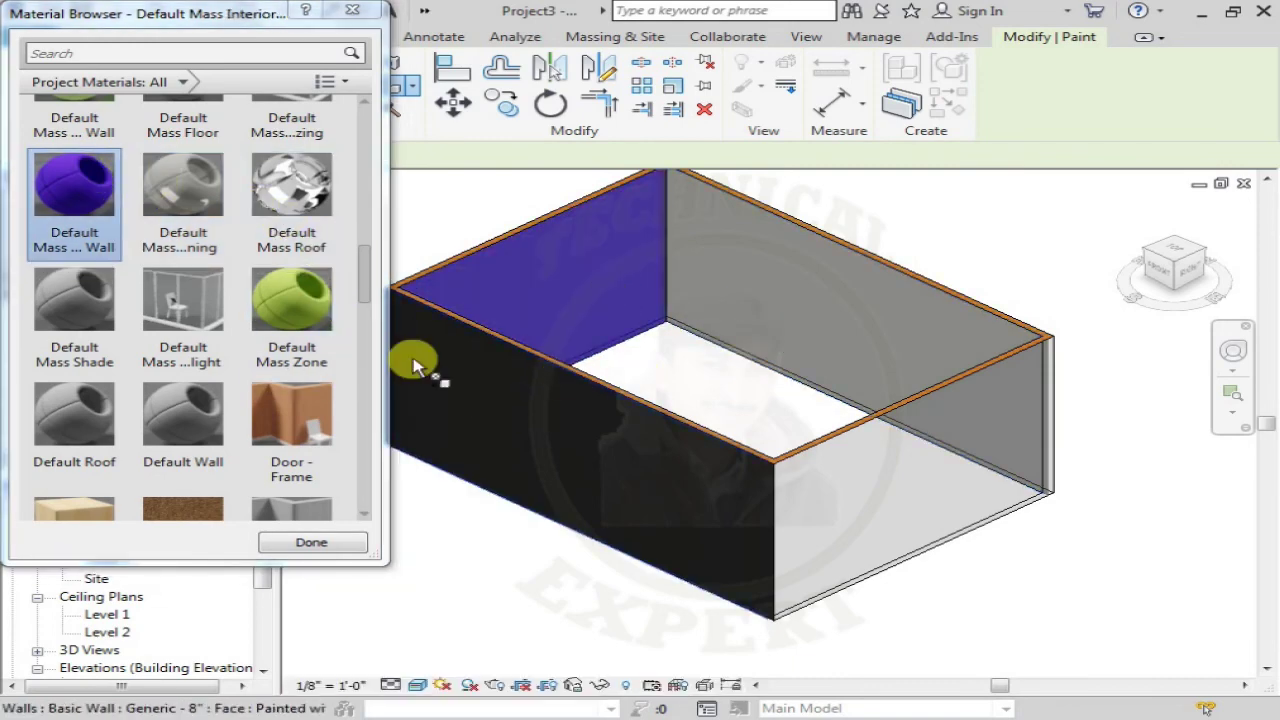
Step: Paint the inner back-left face Default Light Source, then both inner faces Copper, and close the browser
left_click_drag(366, 288, 370, 262)
scroll(360, 270, "up", 1)
left_click(288, 288)
left_click(598, 286)
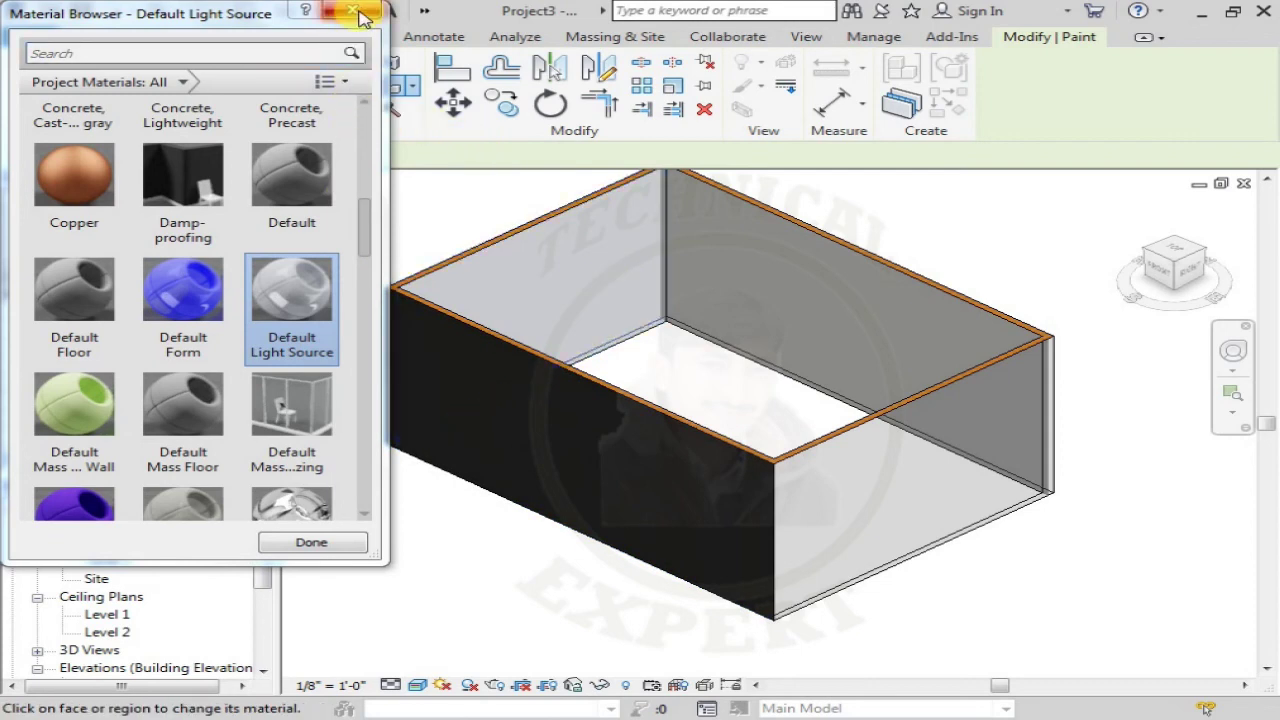
scroll(360, 235, "up", 1)
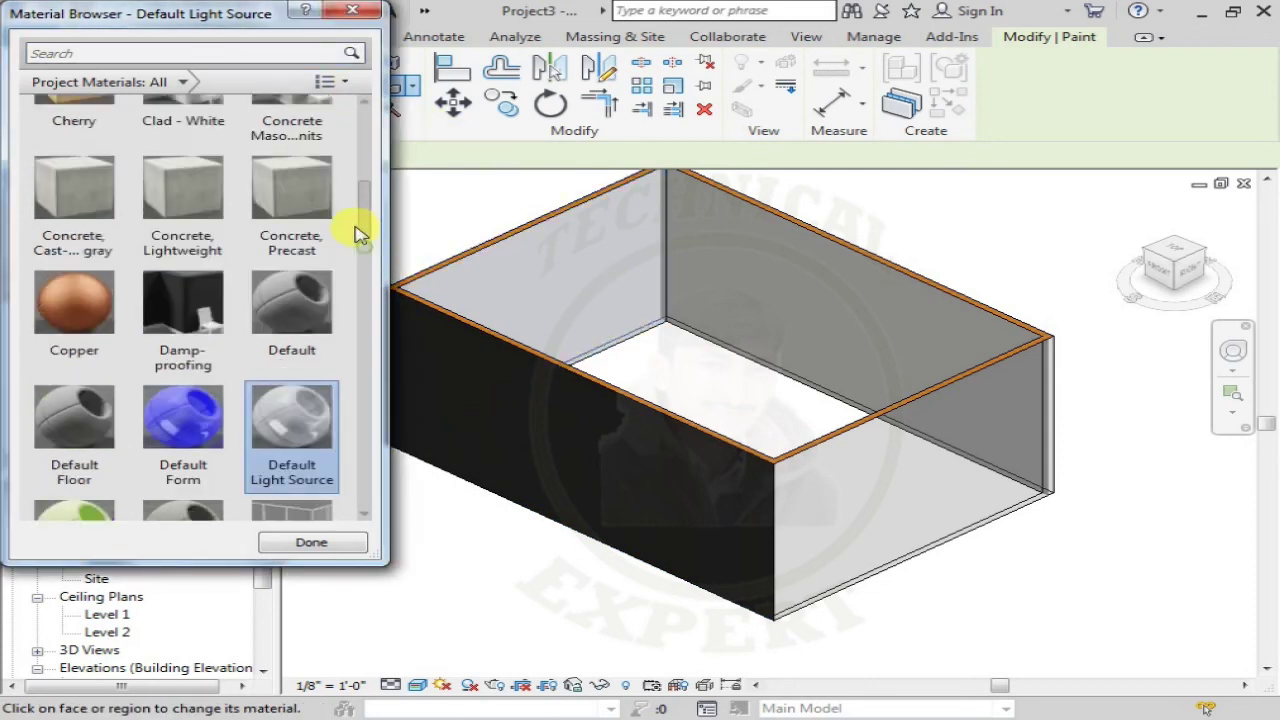
left_click(78, 341)
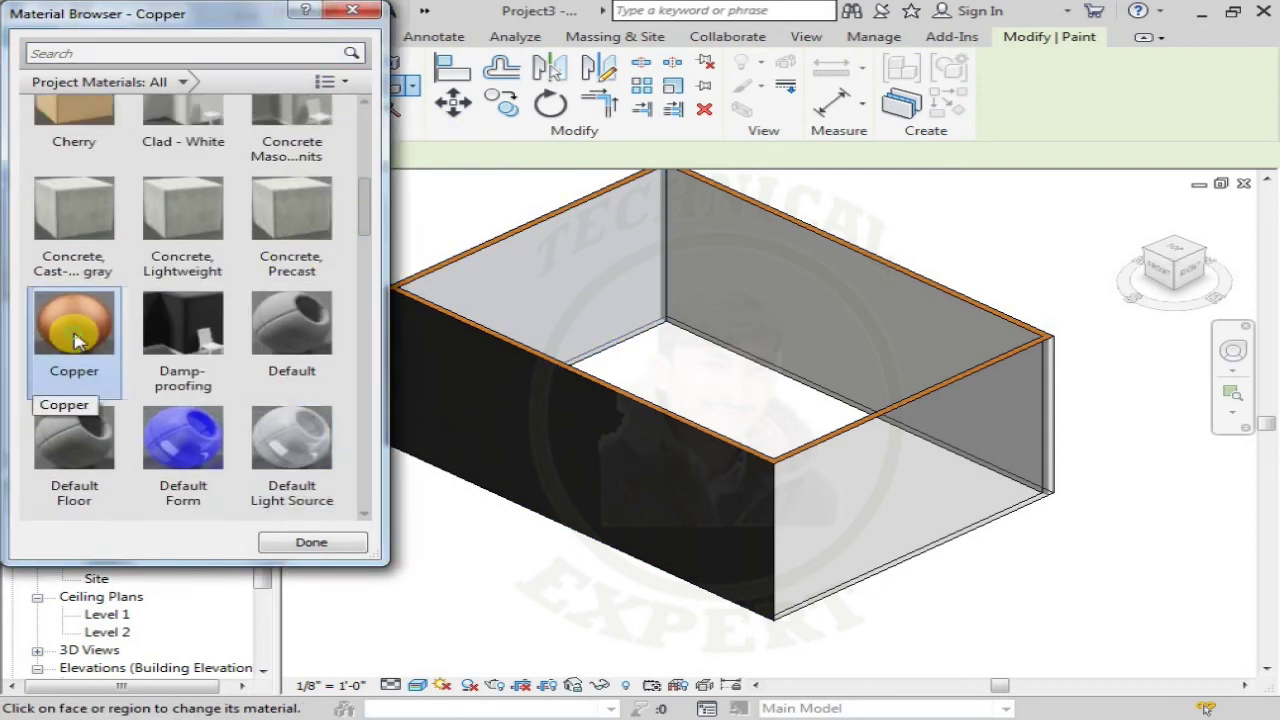
left_click(541, 296)
left_click(730, 290)
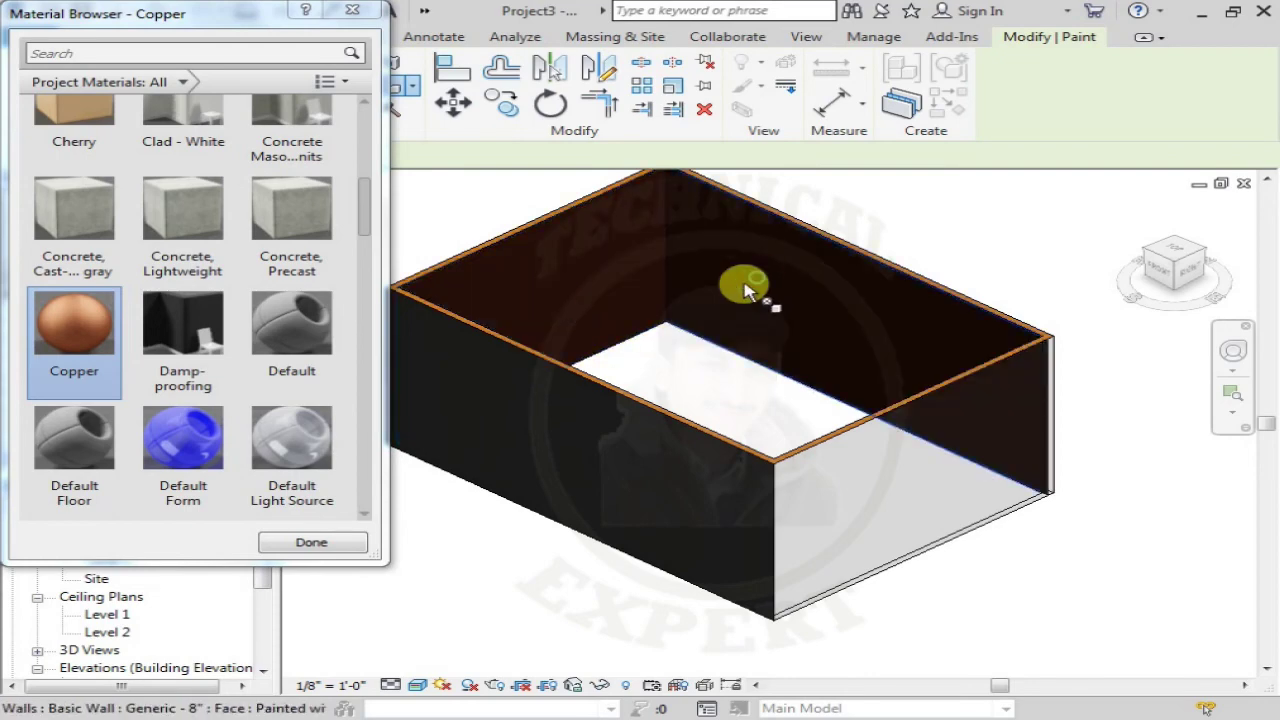
left_click(352, 10)
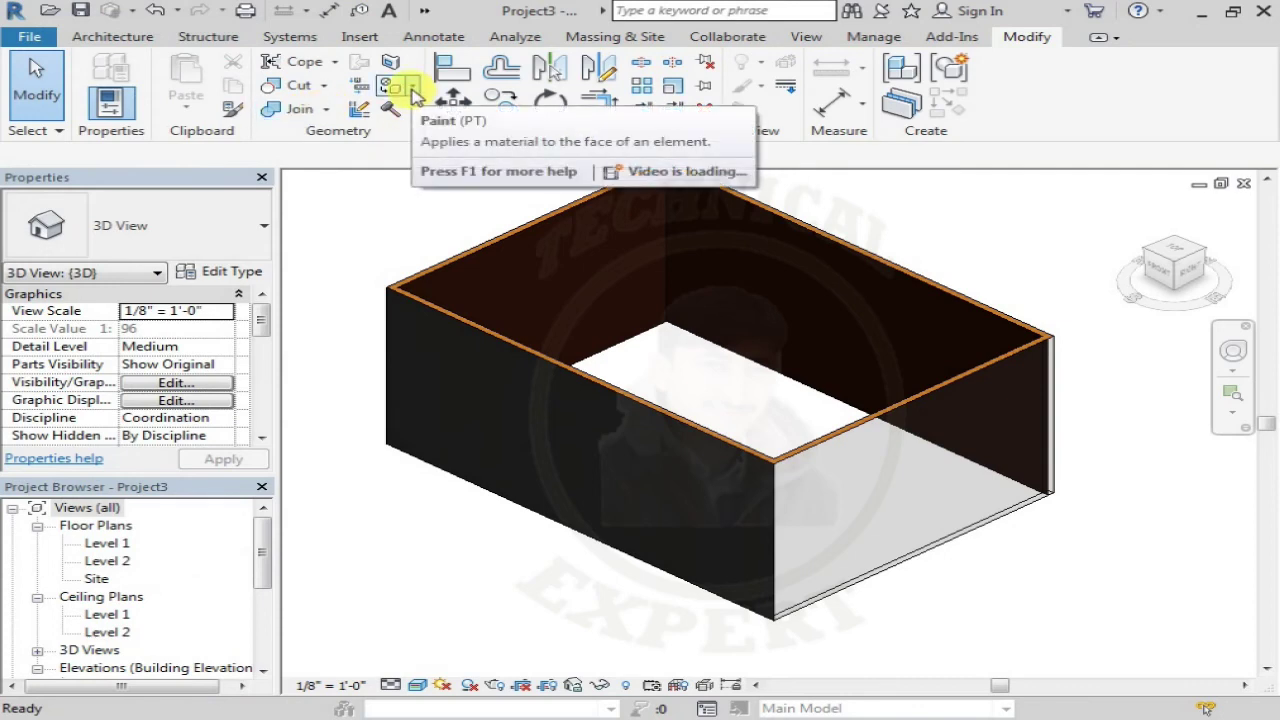
Step: Remove paint from the inner back-right, back-left, front-left and front-right faces, then resume painting
left_click(411, 88)
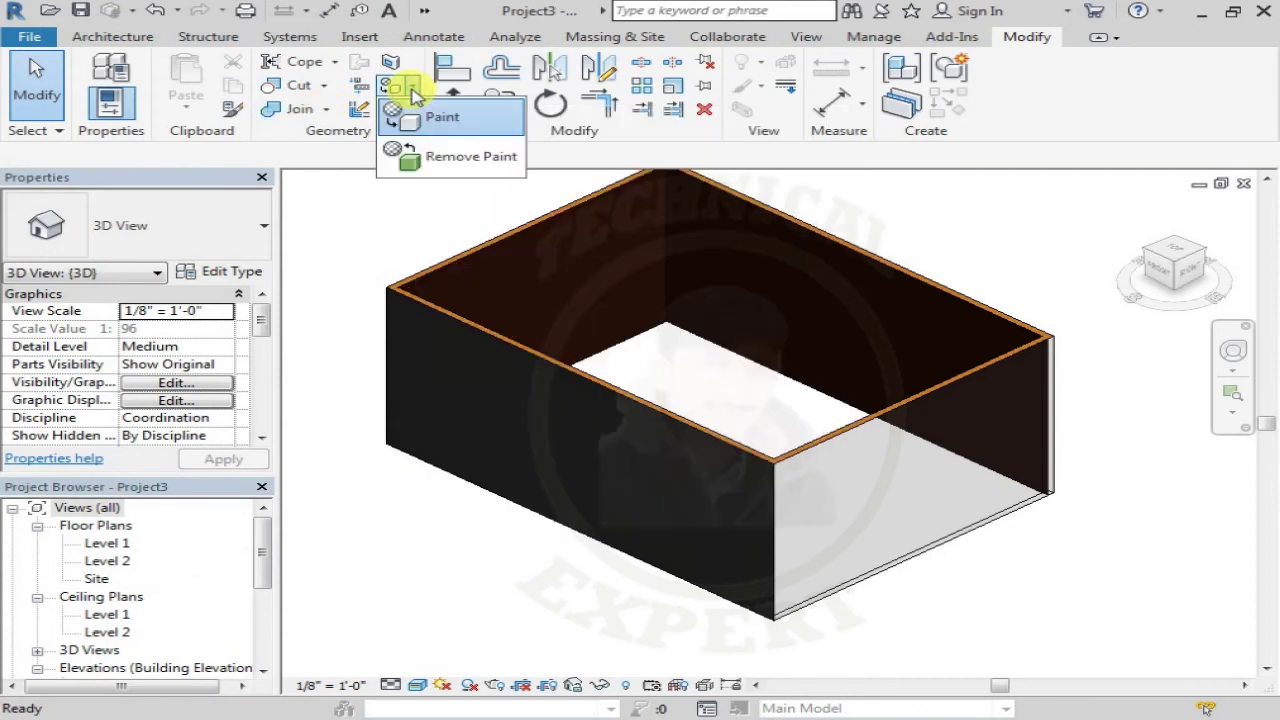
left_click(460, 168)
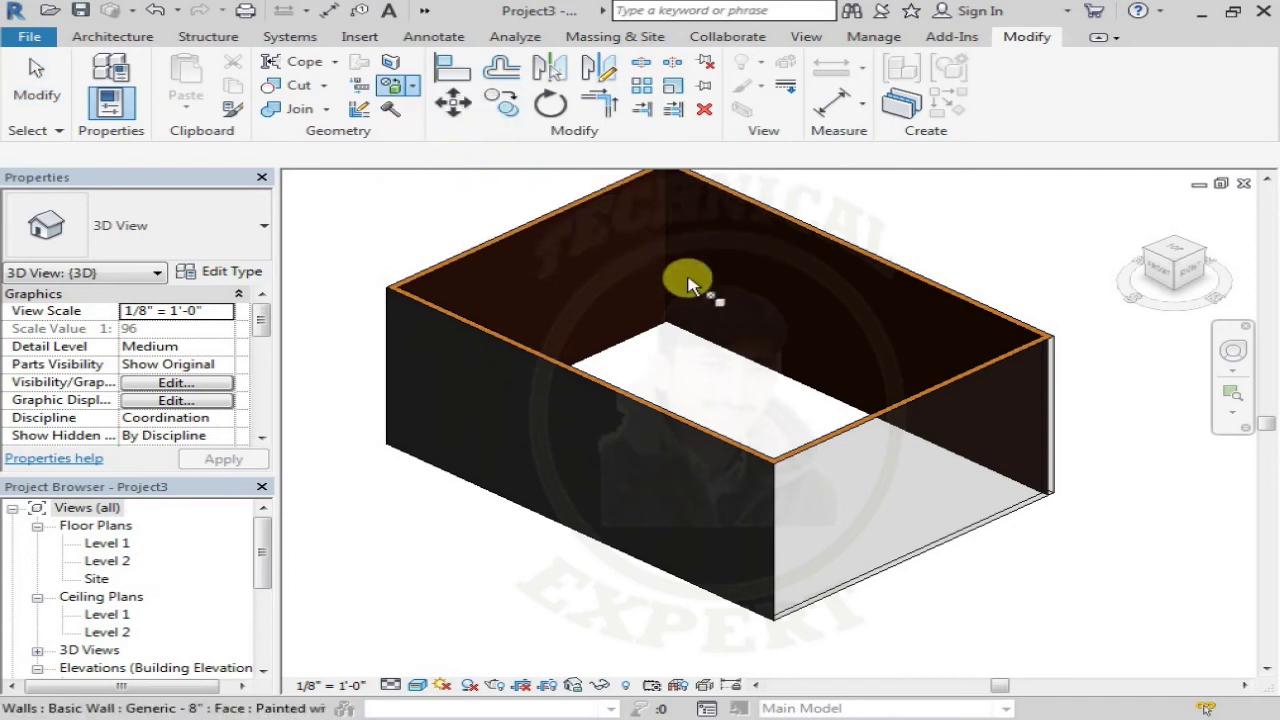
left_click(735, 282)
left_click(543, 302)
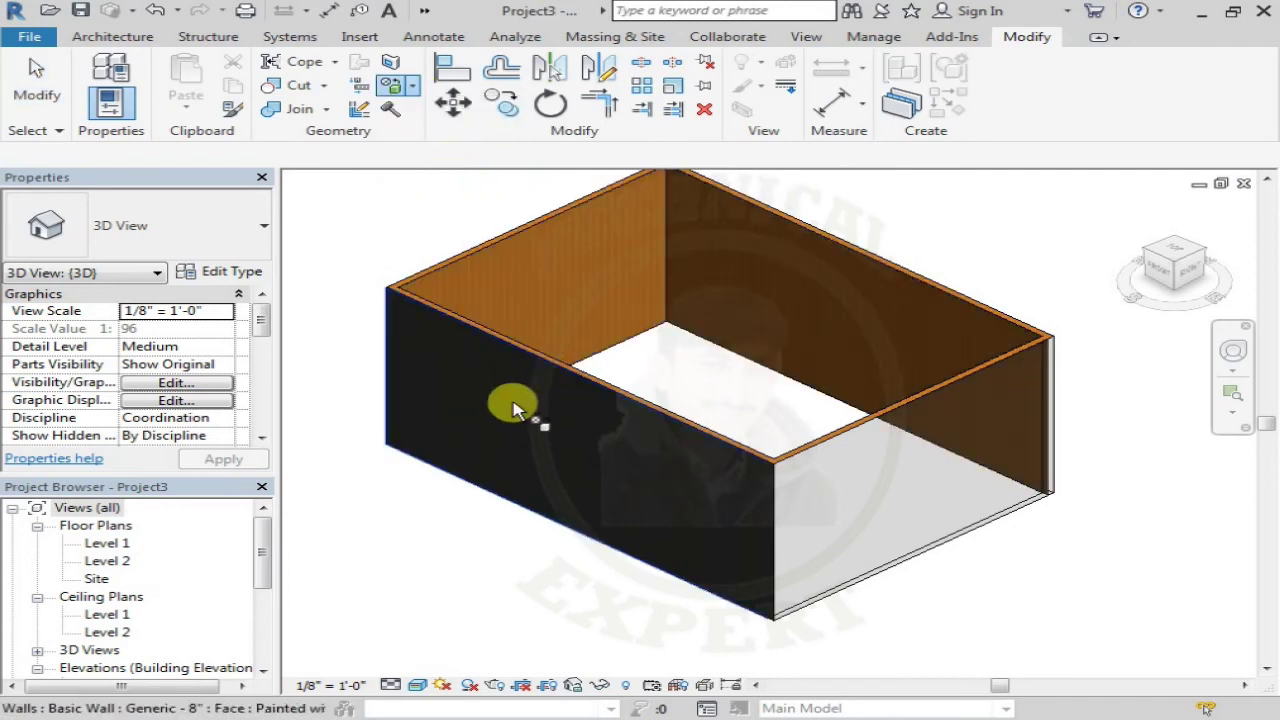
left_click(509, 403)
left_click(845, 483)
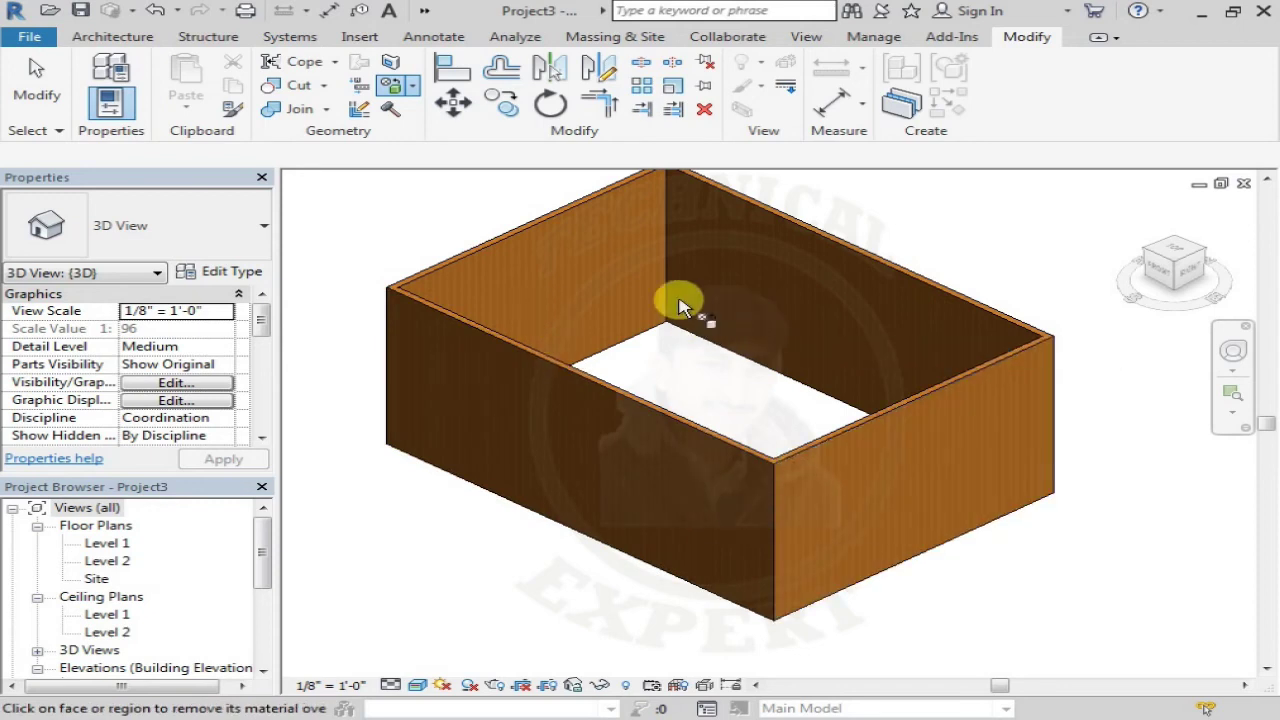
key("Escape")
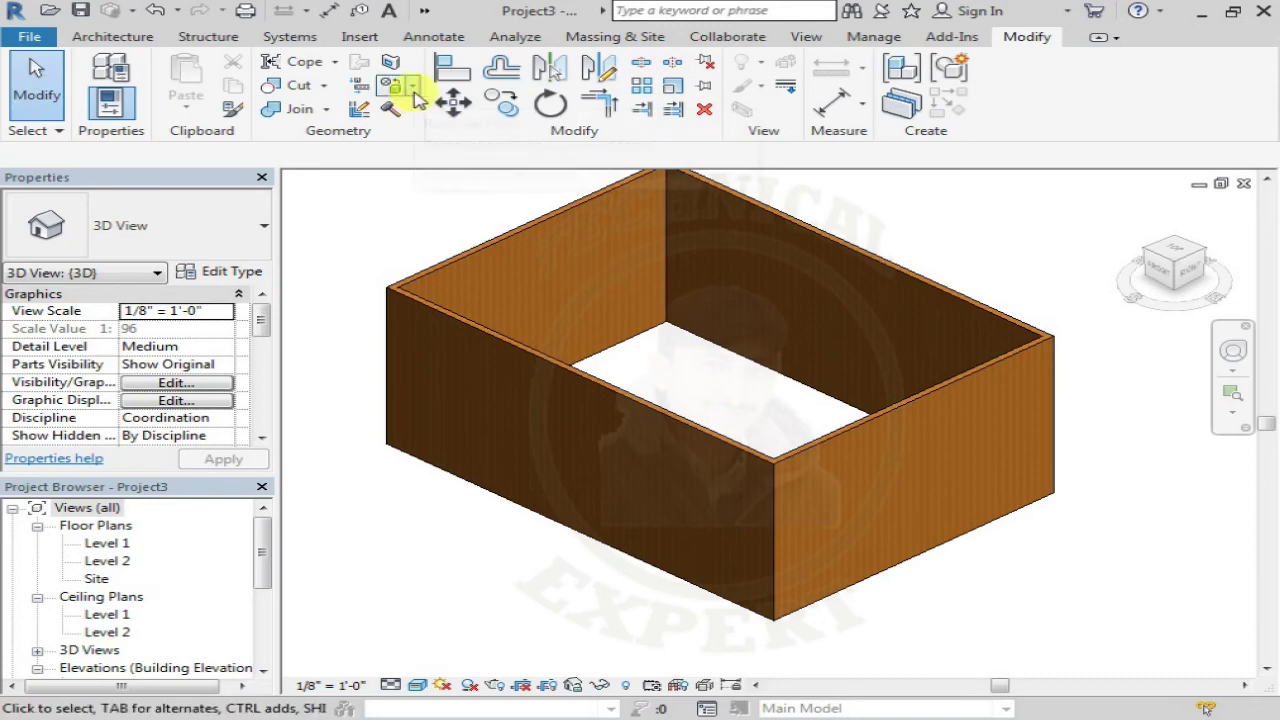
left_click(412, 88)
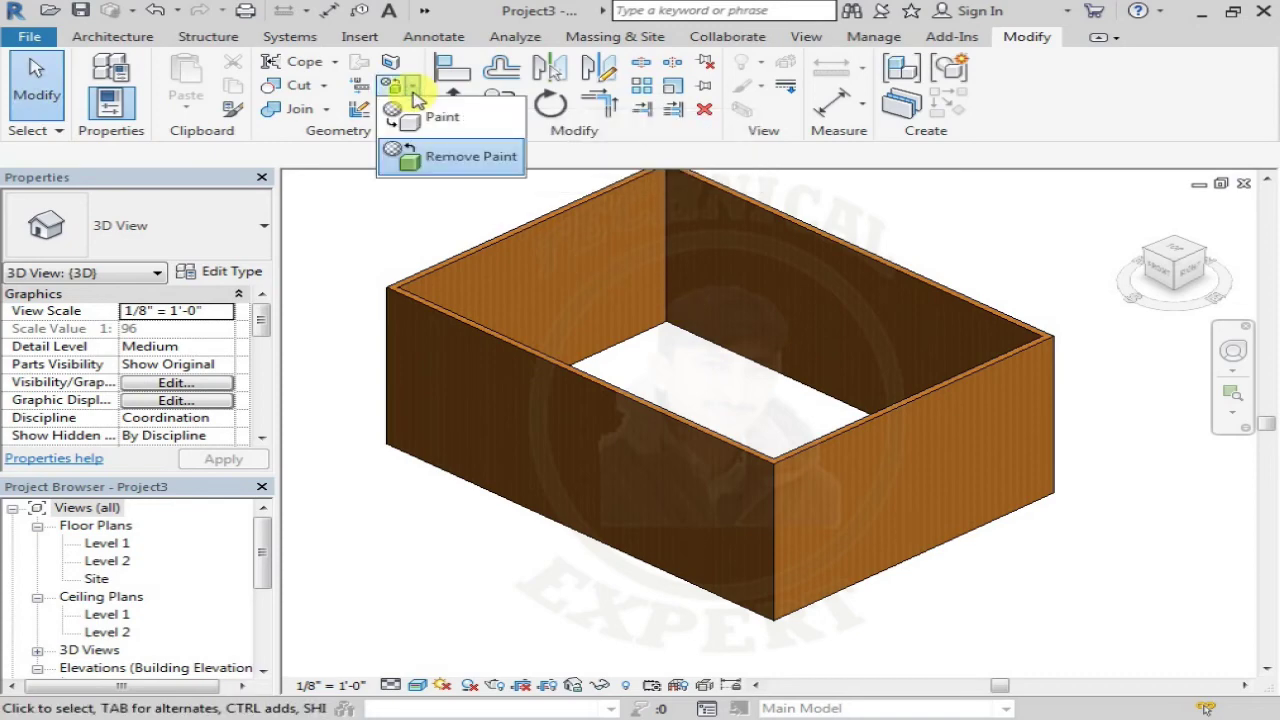
left_click(433, 116)
Step: Paint the front-right face Asphalt Shingle and the back-left inner face Brick, Soldier Course
left_click_drag(372, 203, 371, 177)
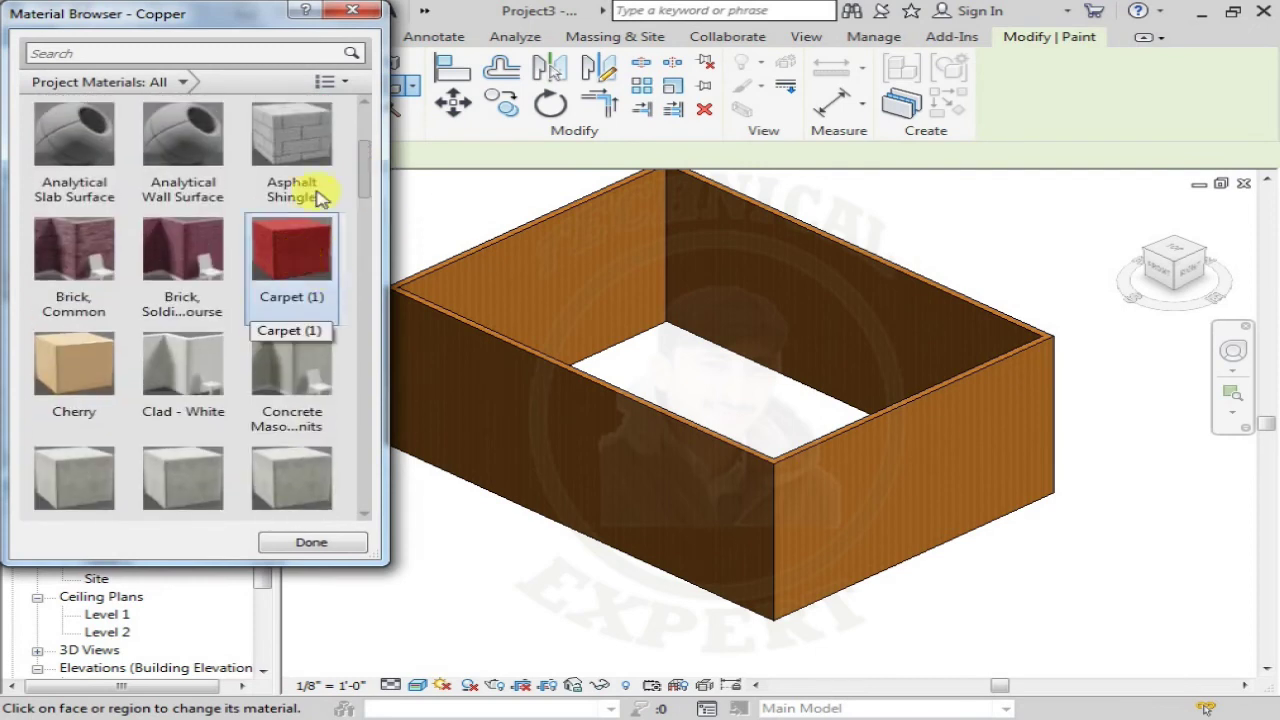
left_click(300, 150)
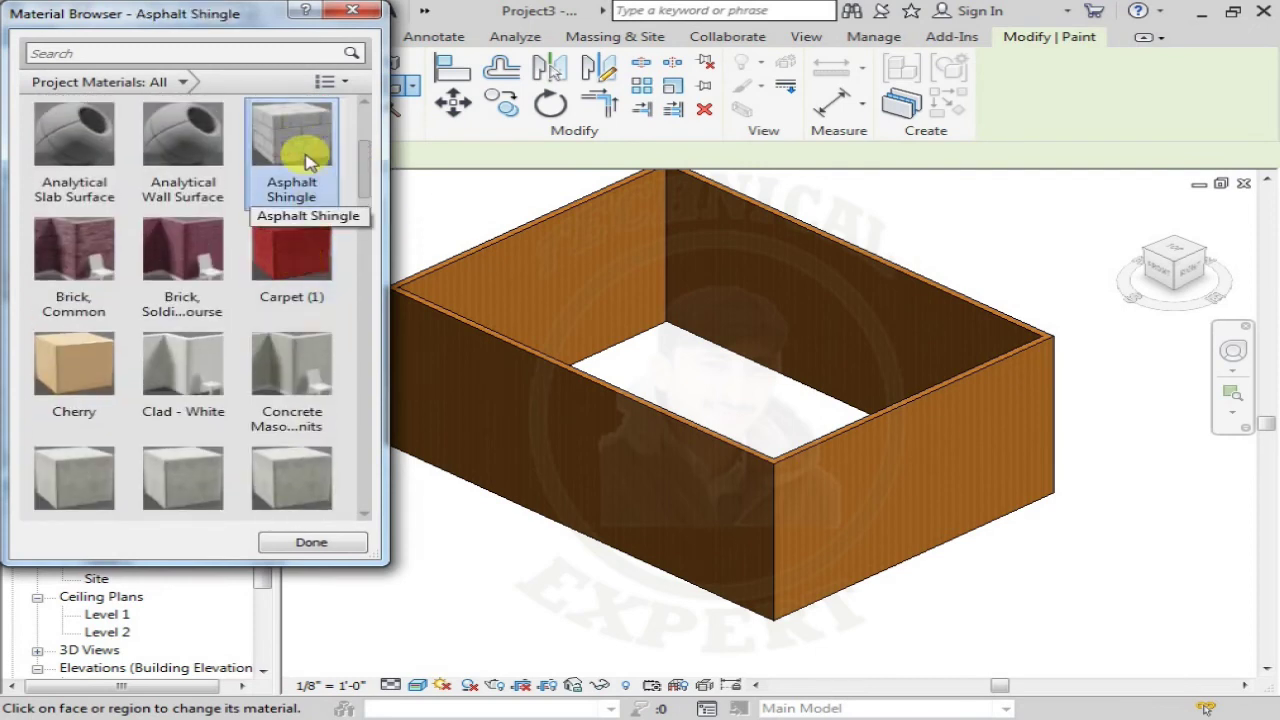
left_click(824, 460)
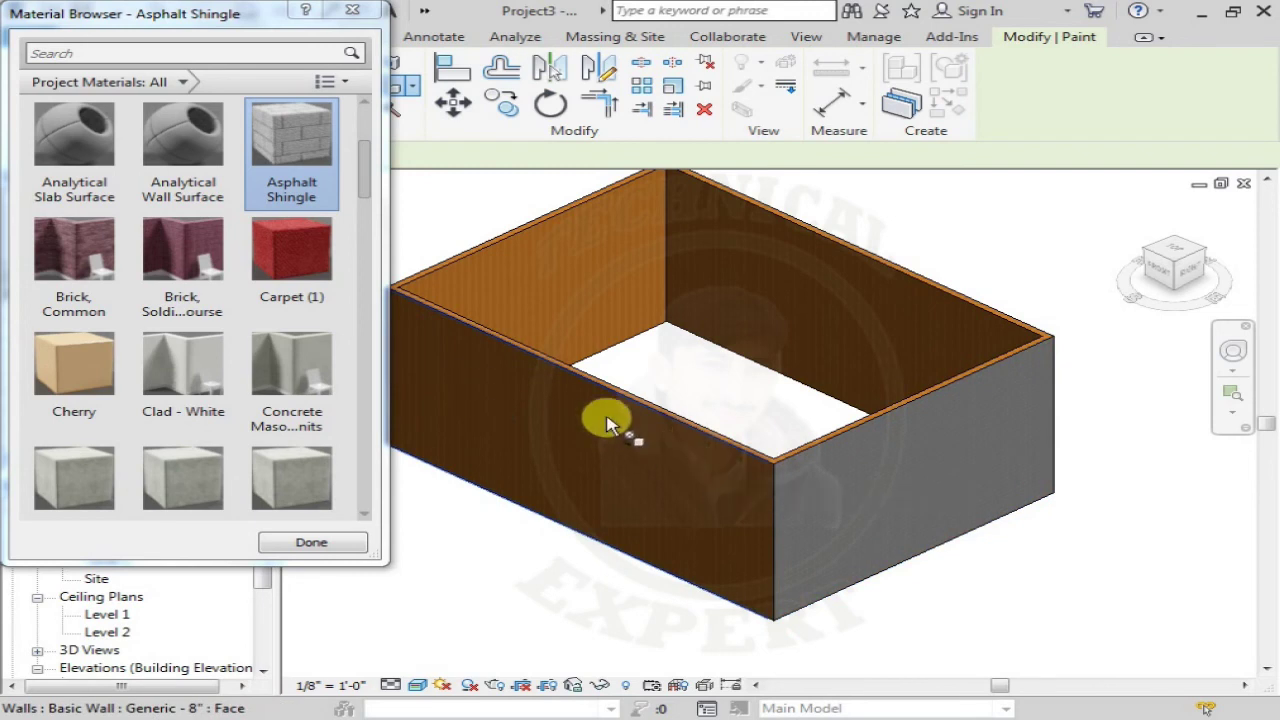
scroll(370, 185, "up", 1)
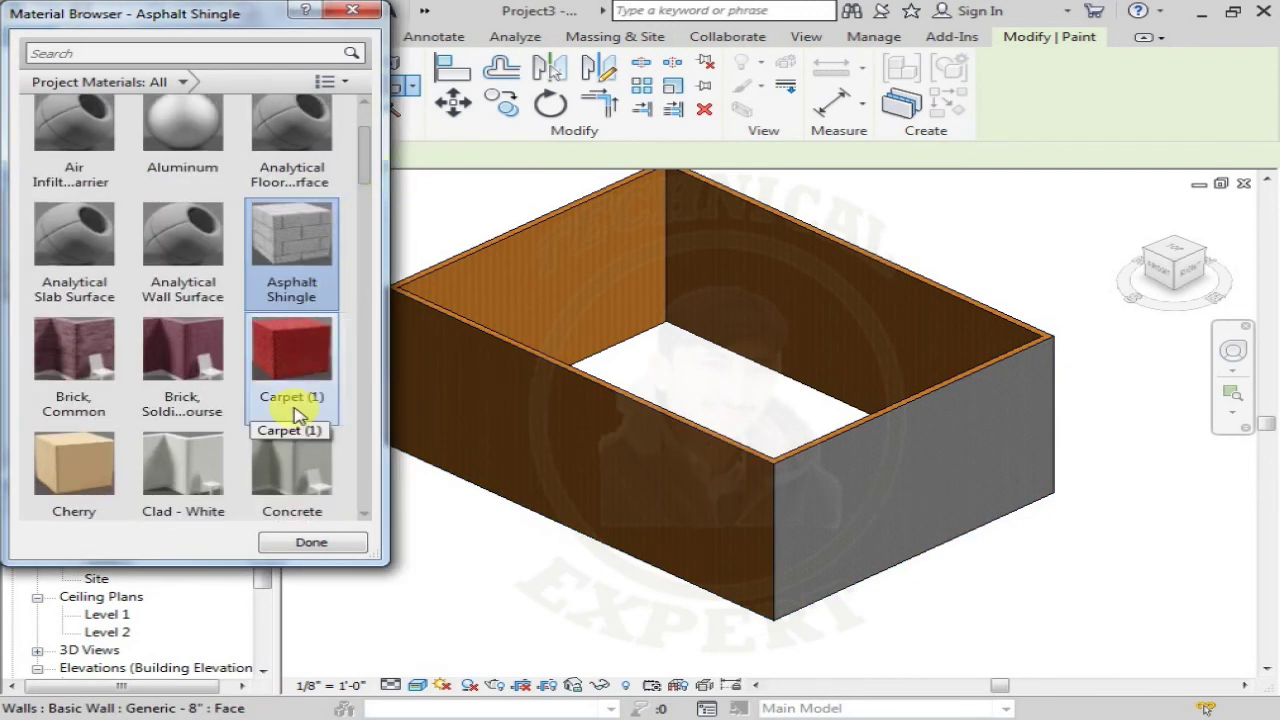
left_click(180, 363)
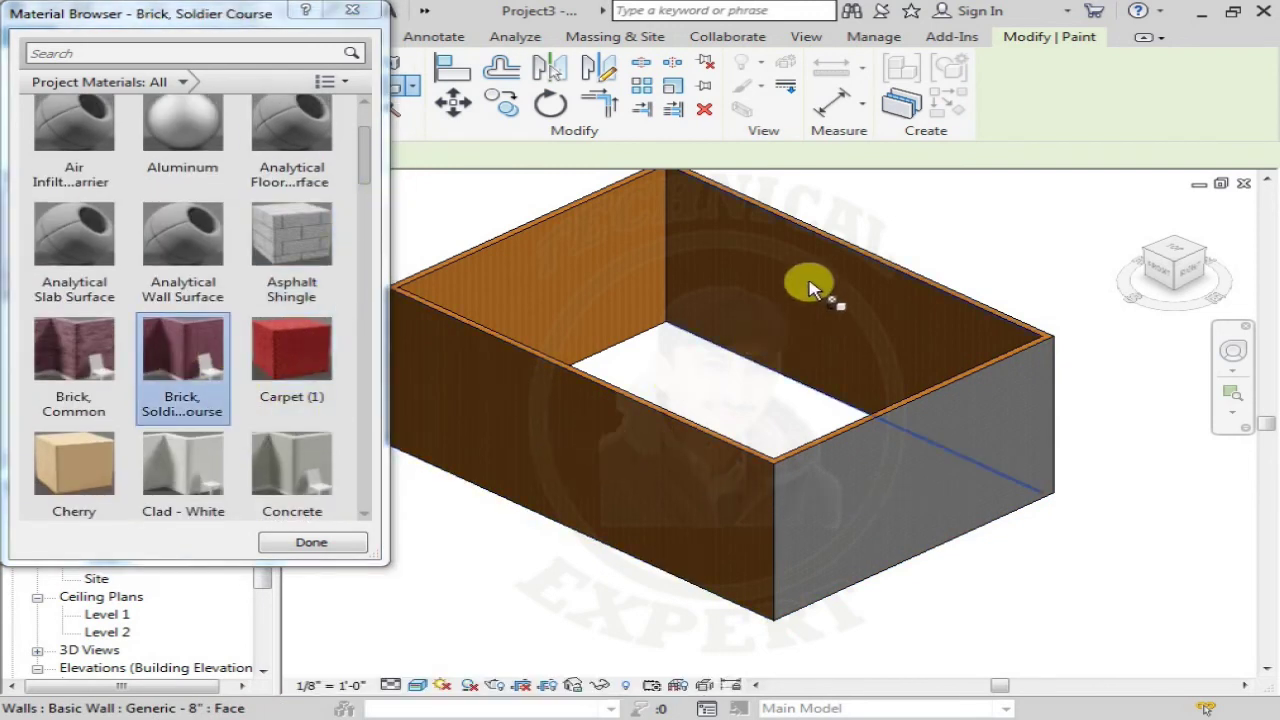
left_click(535, 283)
key("Escape")
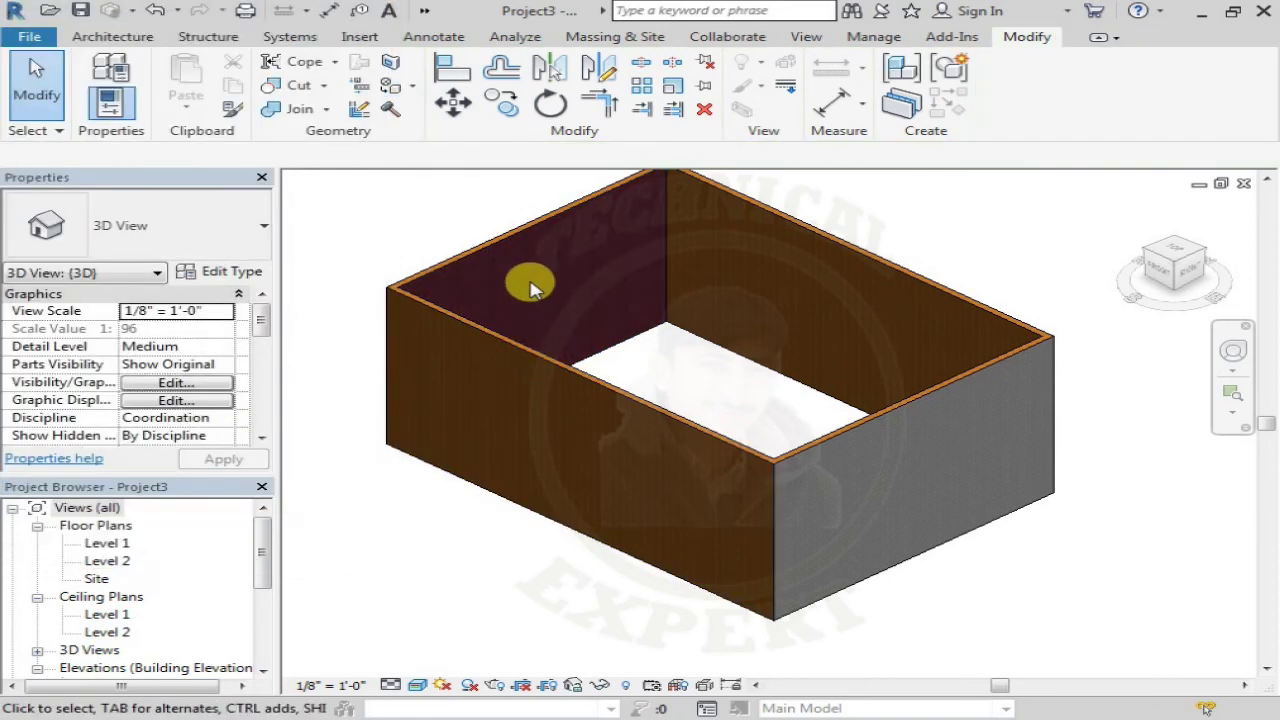
Step: Zoom in and out around the painted box and pan to recentre it
scroll(525, 280, "up", 1)
scroll(530, 287, "up", 3)
scroll(530, 287, "down", 1)
scroll(530, 287, "down", 2)
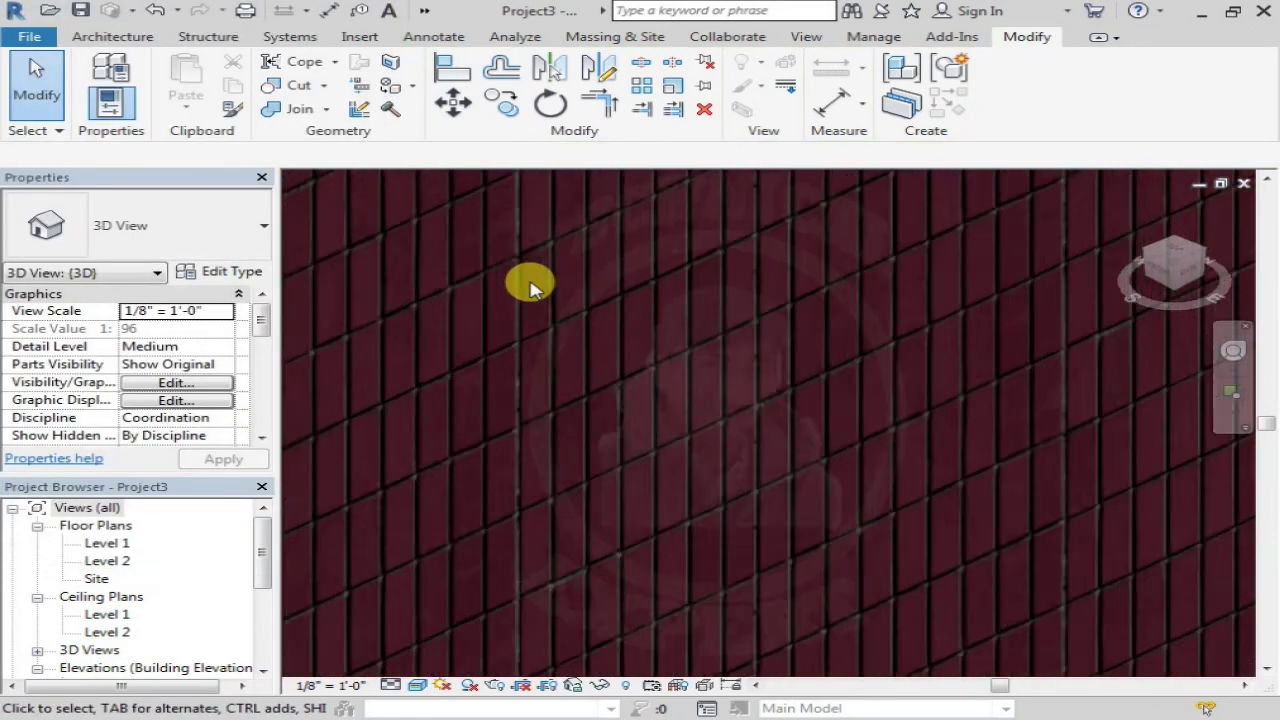
scroll(530, 287, "down", 3)
scroll(533, 283, "down", 2)
scroll(709, 429, "up", 2)
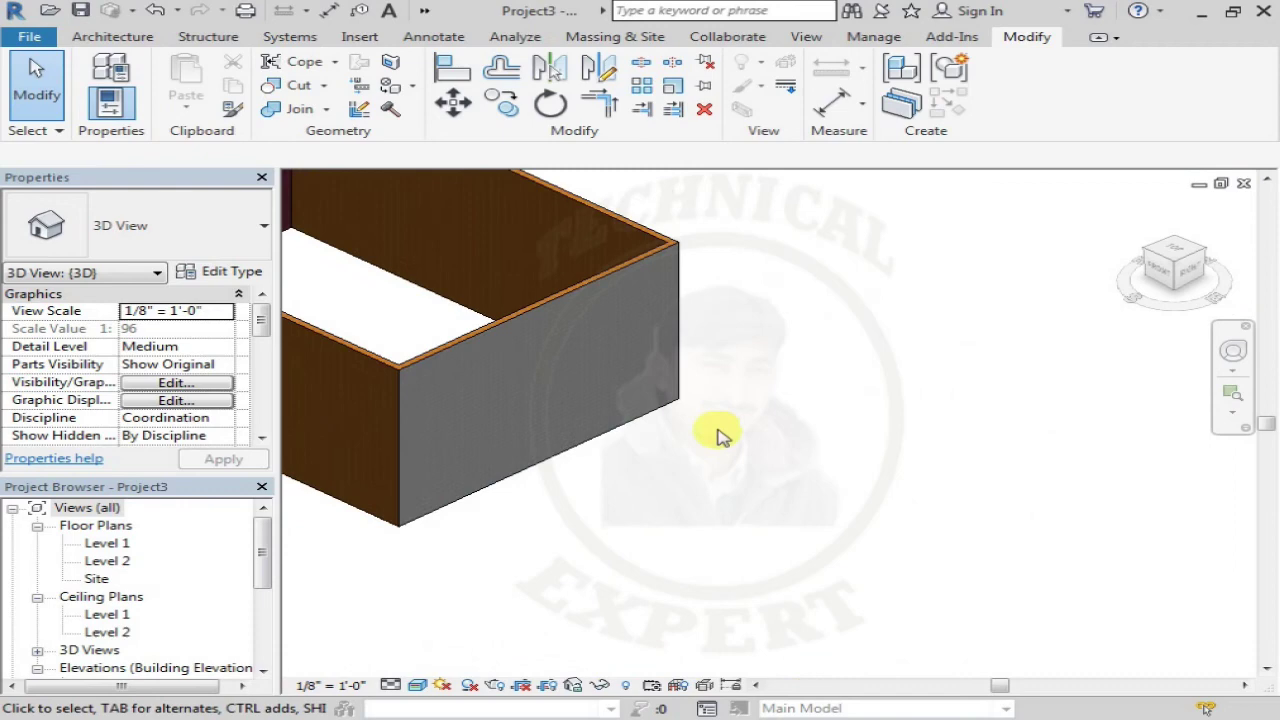
scroll(549, 366, "up", 2)
scroll(553, 368, "up", 2)
scroll(553, 367, "down", 2)
scroll(552, 366, "down", 2)
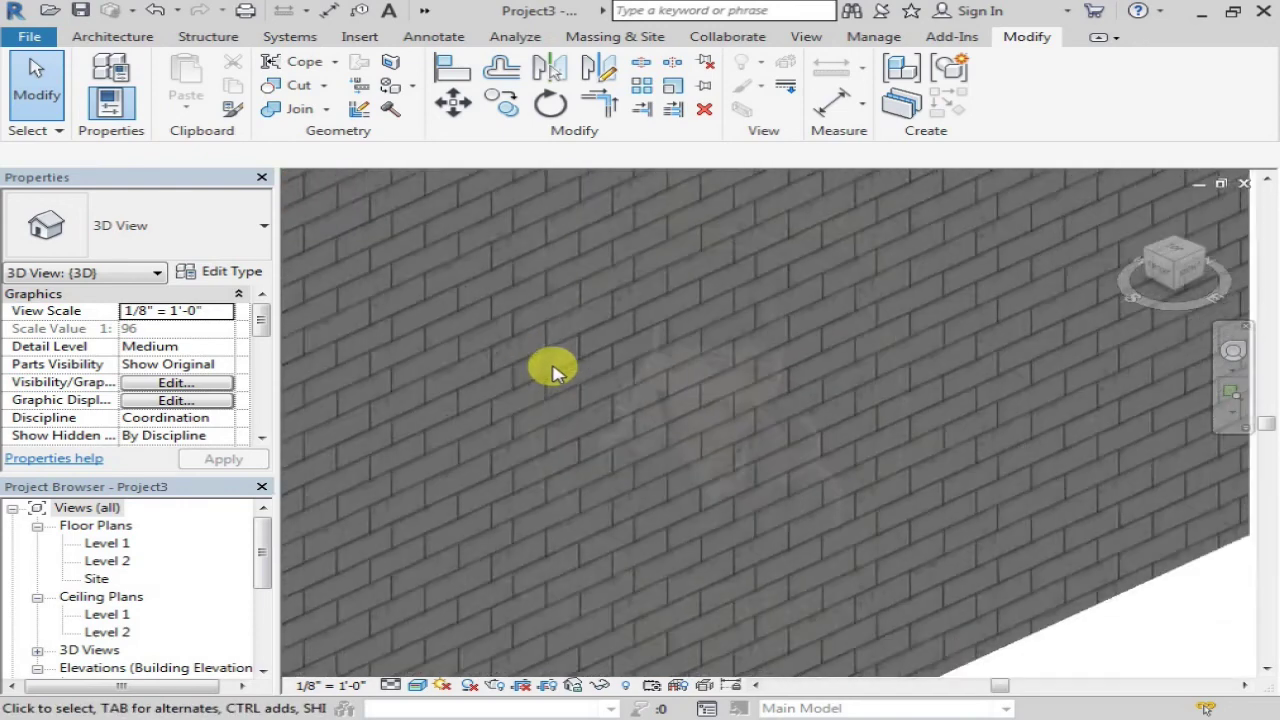
scroll(551, 366, "down", 2)
middle_click_drag(551, 366, 683, 415)
scroll(509, 354, "down", 3)
middle_click_drag(509, 354, 640, 420)
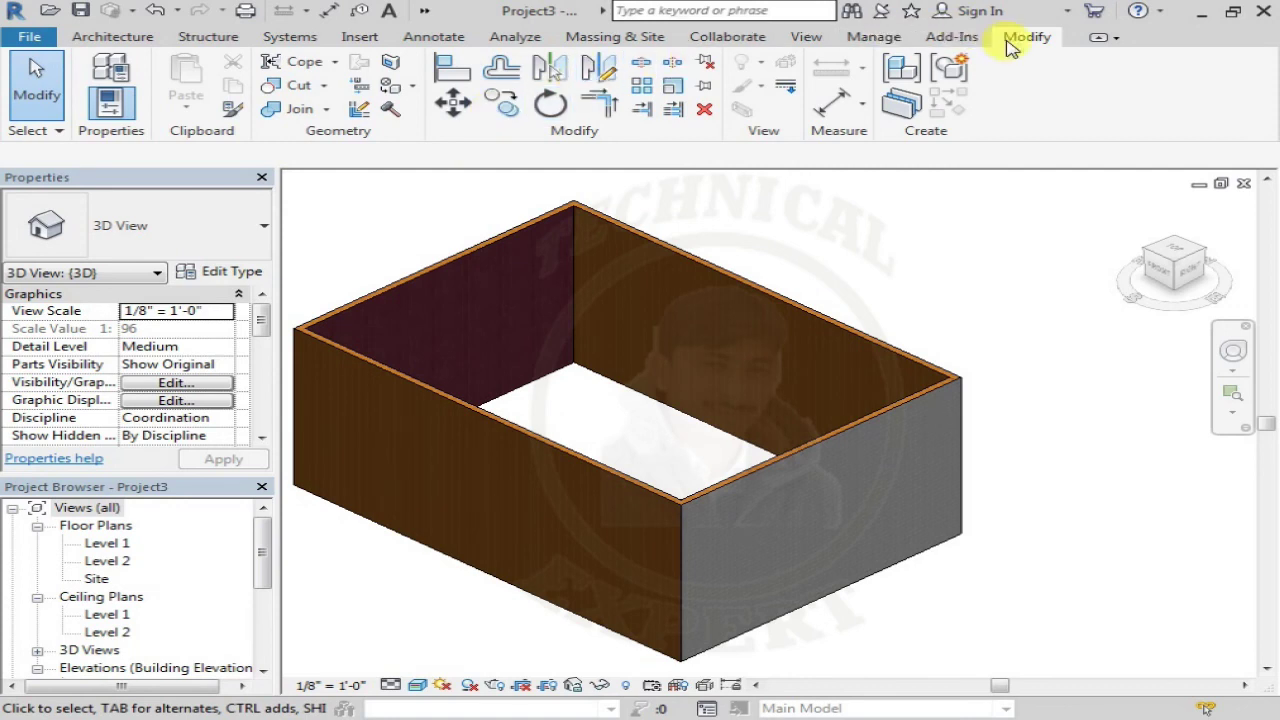
Step: Strip the brick paint from the back-left wall and the shingle paint from the front-right wall
left_click(418, 93)
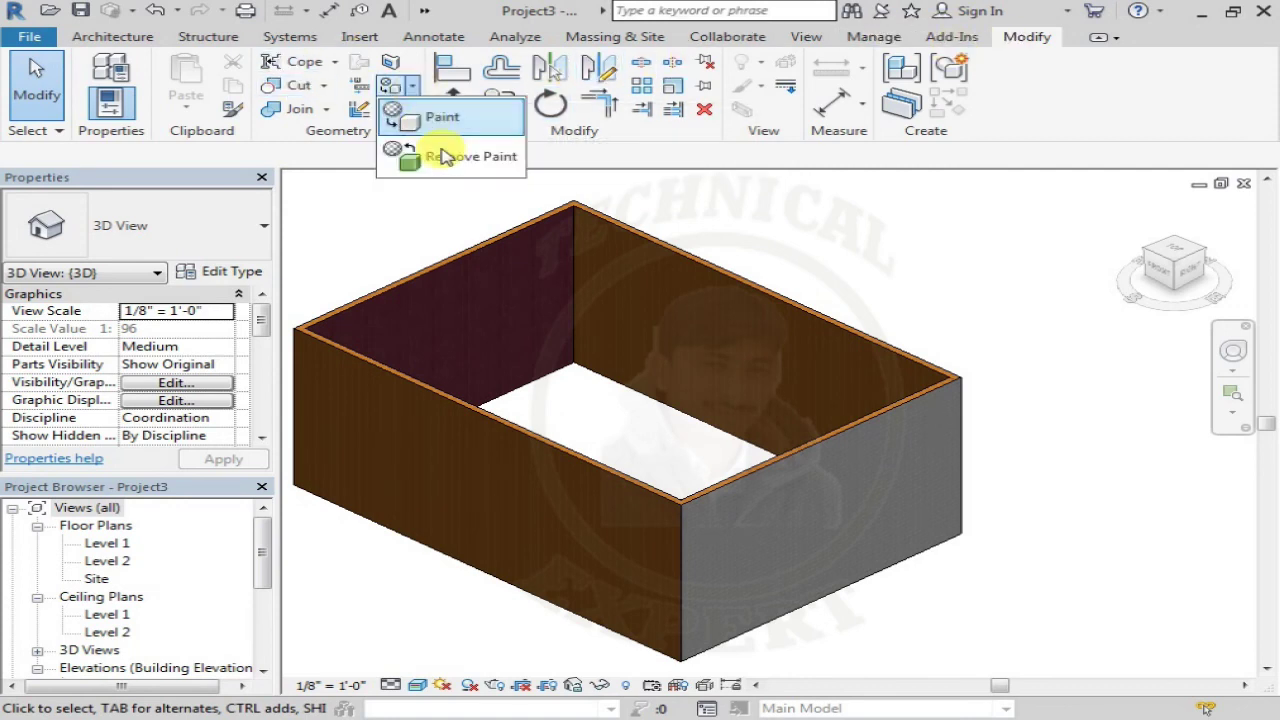
left_click(430, 155)
left_click(484, 321)
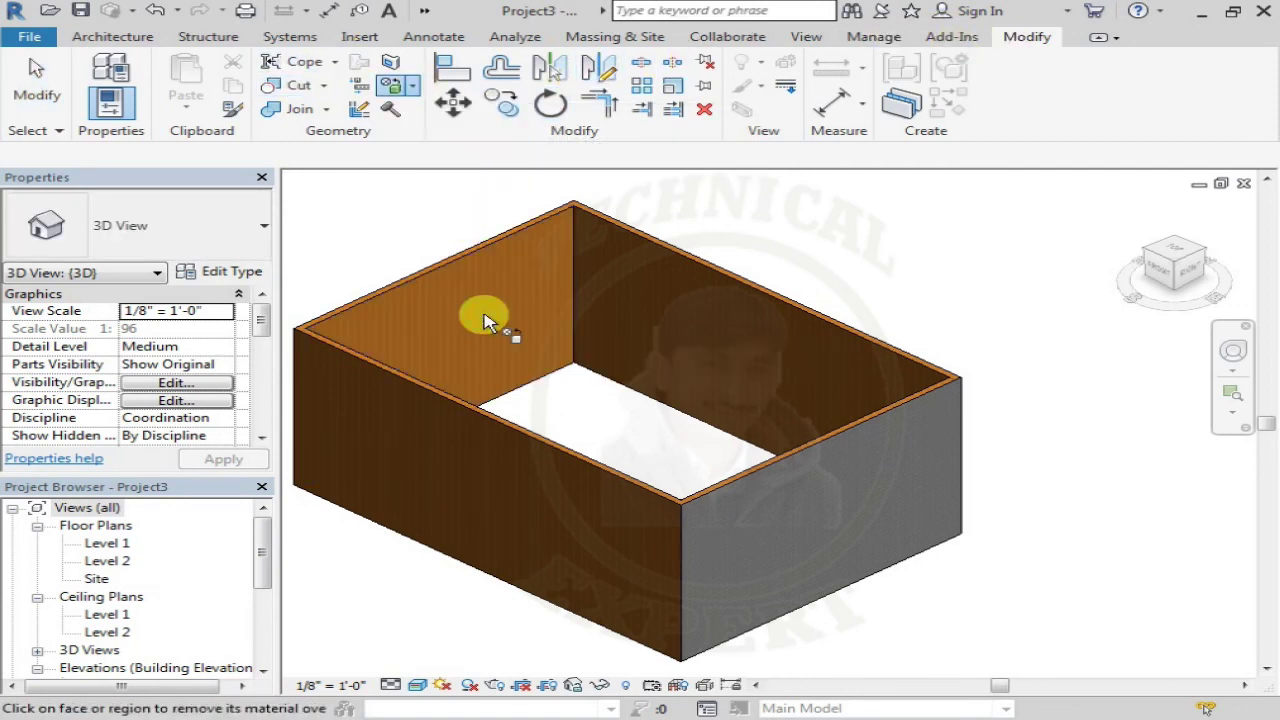
left_click(800, 497)
key("Escape")
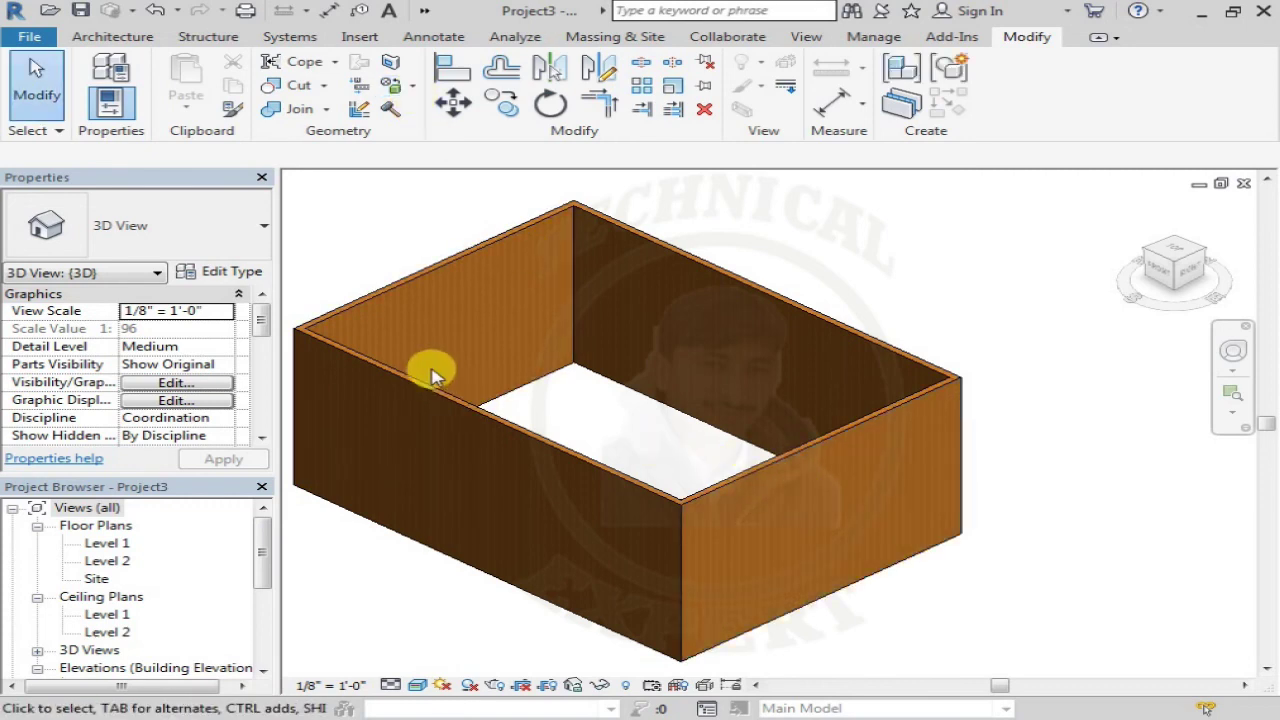
middle_click_drag(505, 364, 580, 363)
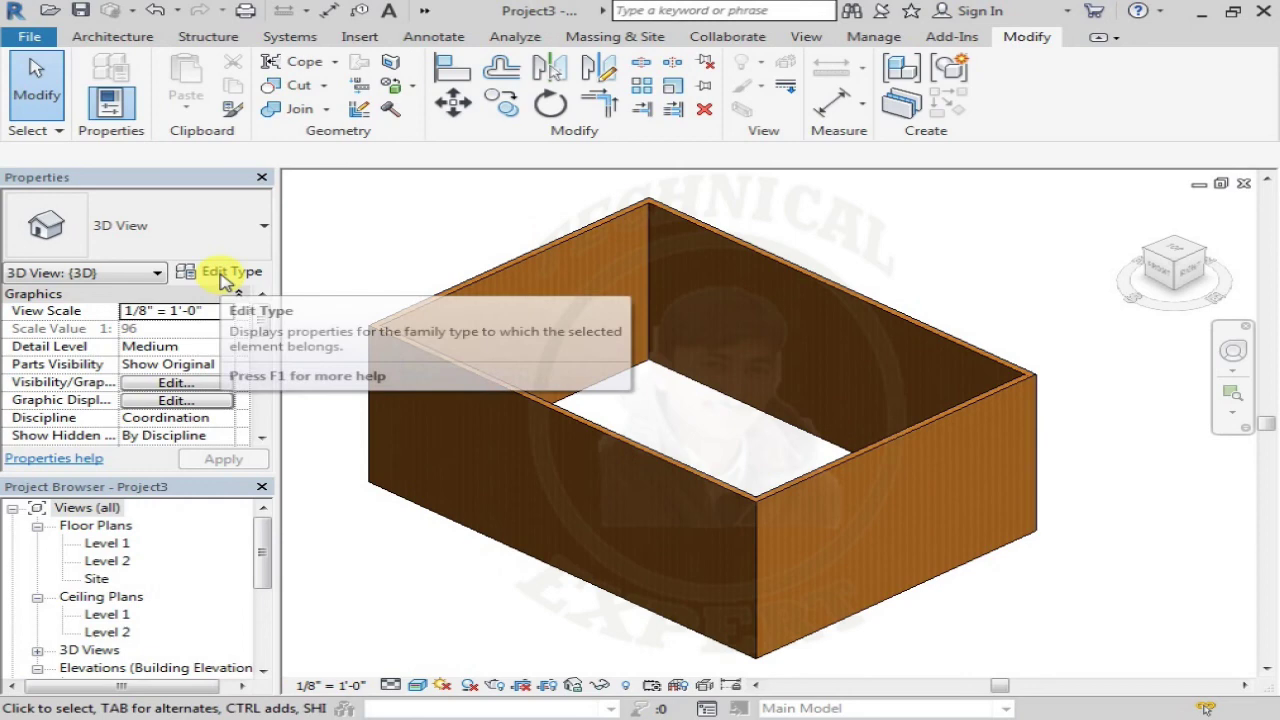
left_click(225, 273)
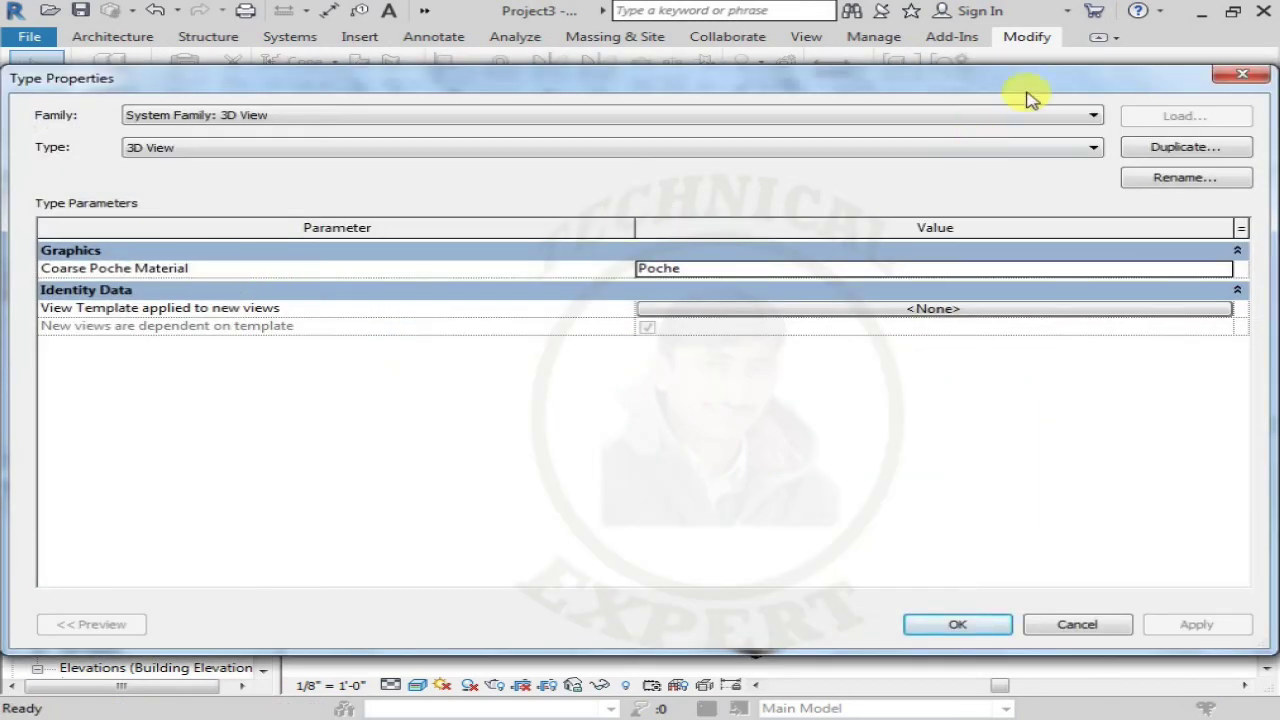
Step: Open the front-left wall's structure layer material to check it is Wood - Stained
left_click(1248, 74)
left_click(586, 418)
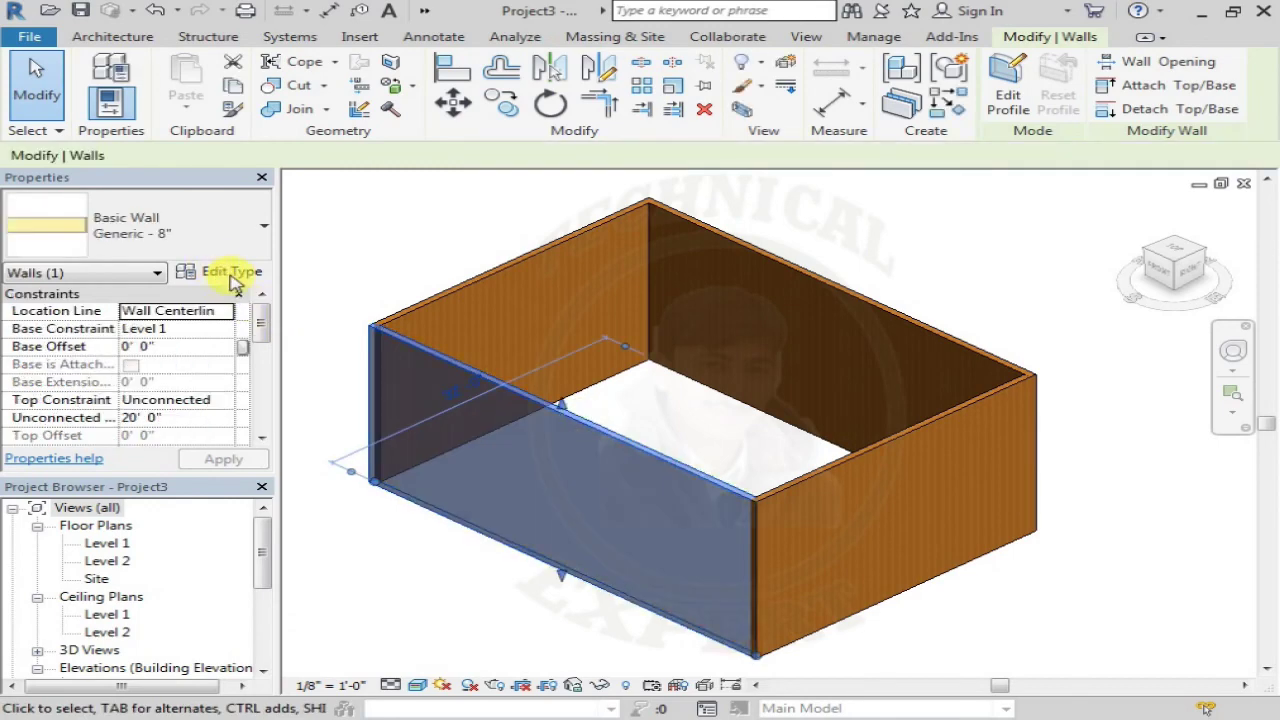
left_click(230, 274)
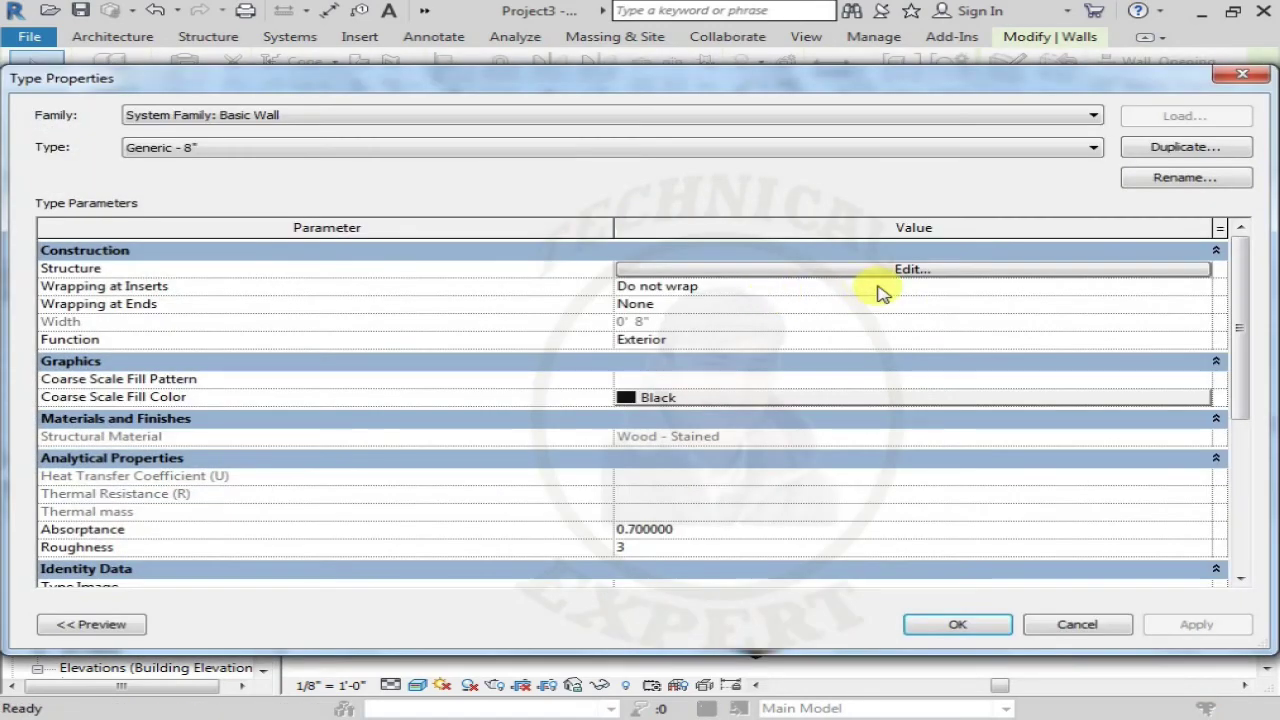
left_click(895, 272)
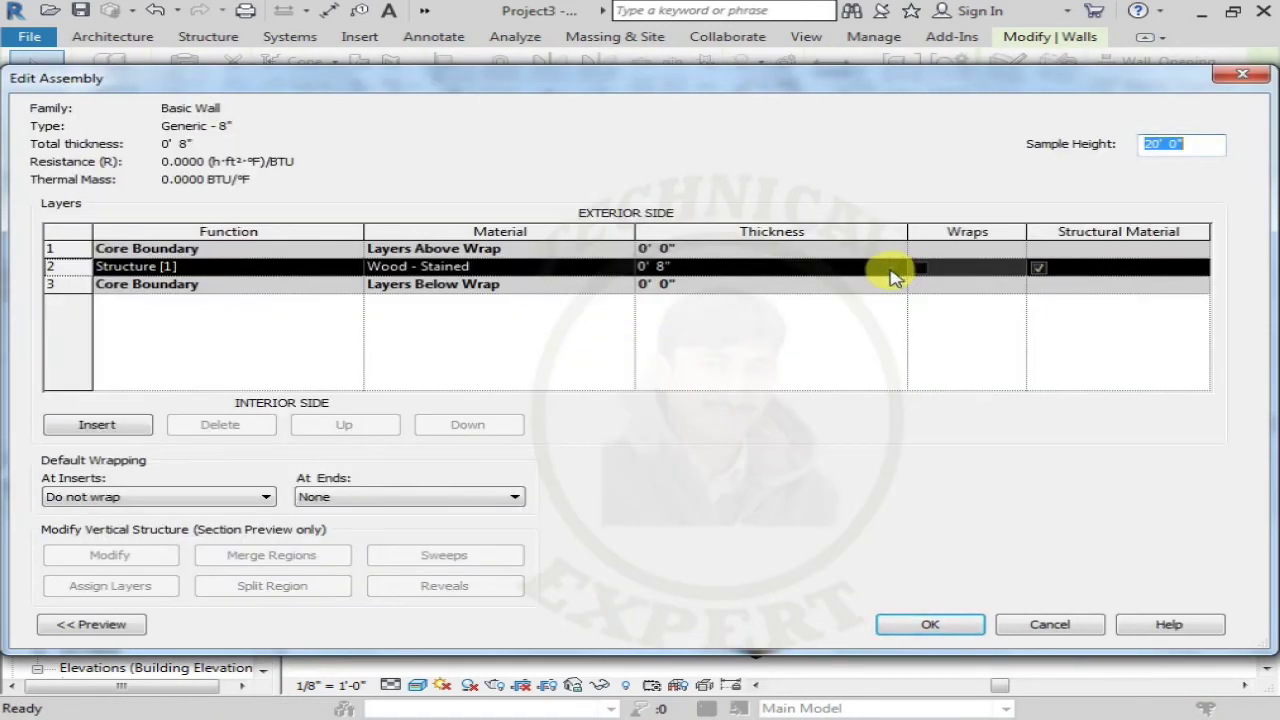
left_click(607, 272)
left_click(614, 268)
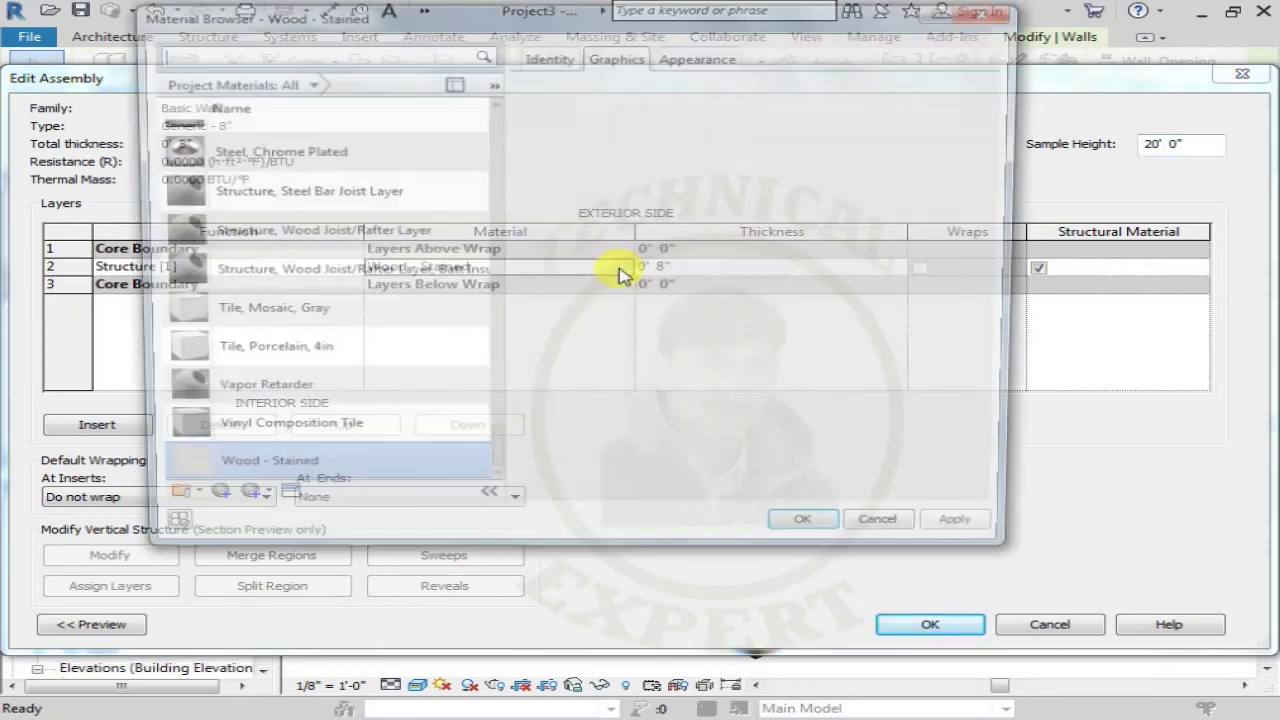
Step: Close the material browser and wall type dialogs without changes and deselect the wall
mouse_move(497, 470)
left_mouse_down()
mouse_move(500, 354)
mouse_move(500, 491)
mouse_move(477, 340)
mouse_move(502, 118)
left_mouse_up()
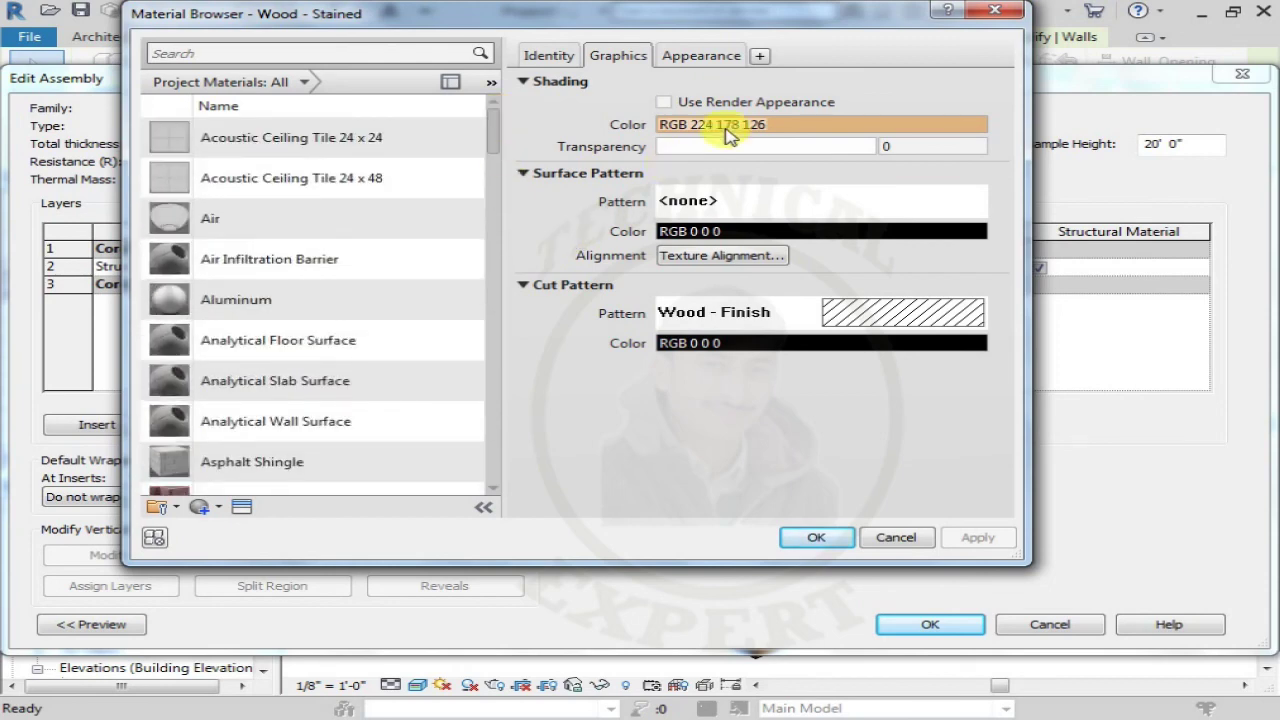
left_click(997, 15)
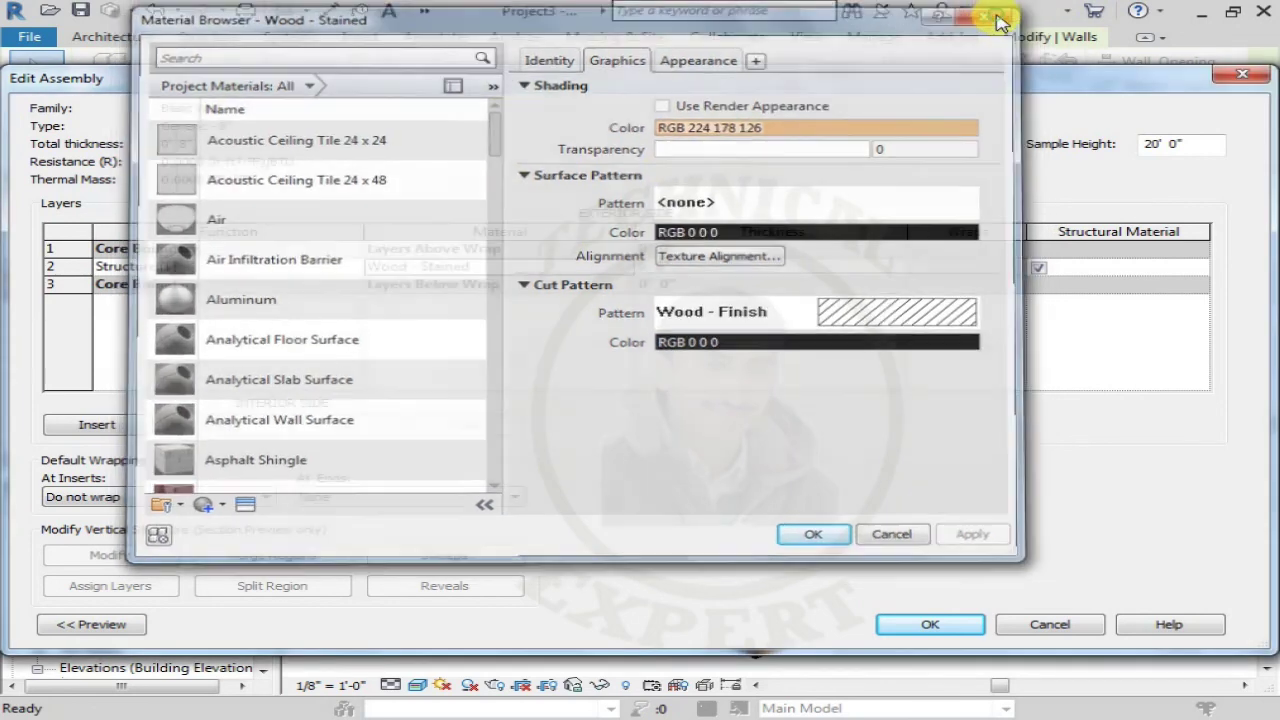
left_click(1256, 84)
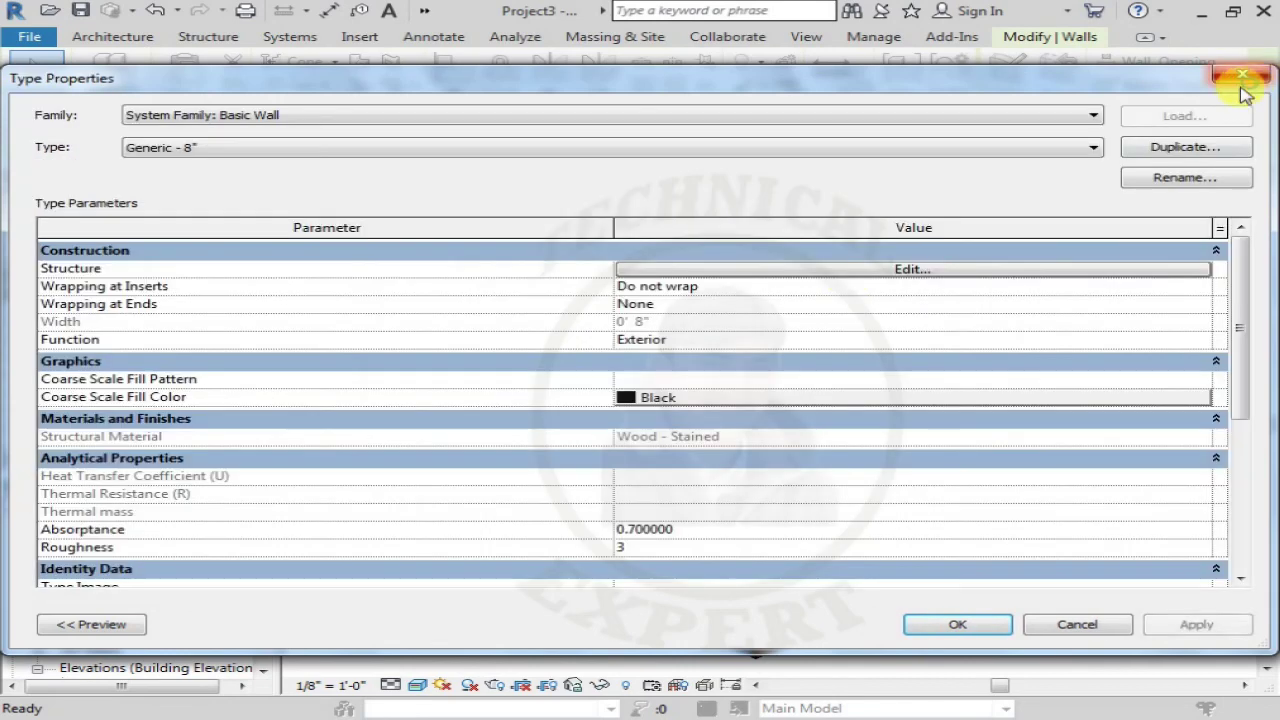
left_click(1238, 78)
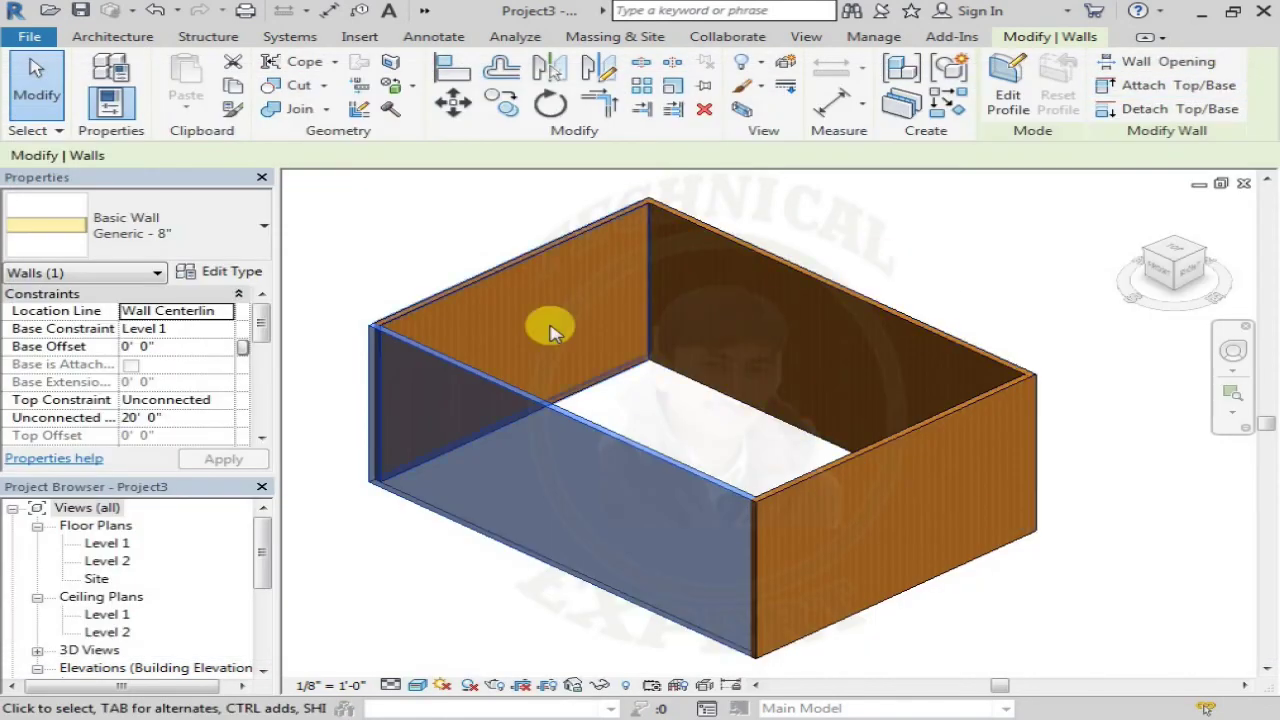
key("Escape")
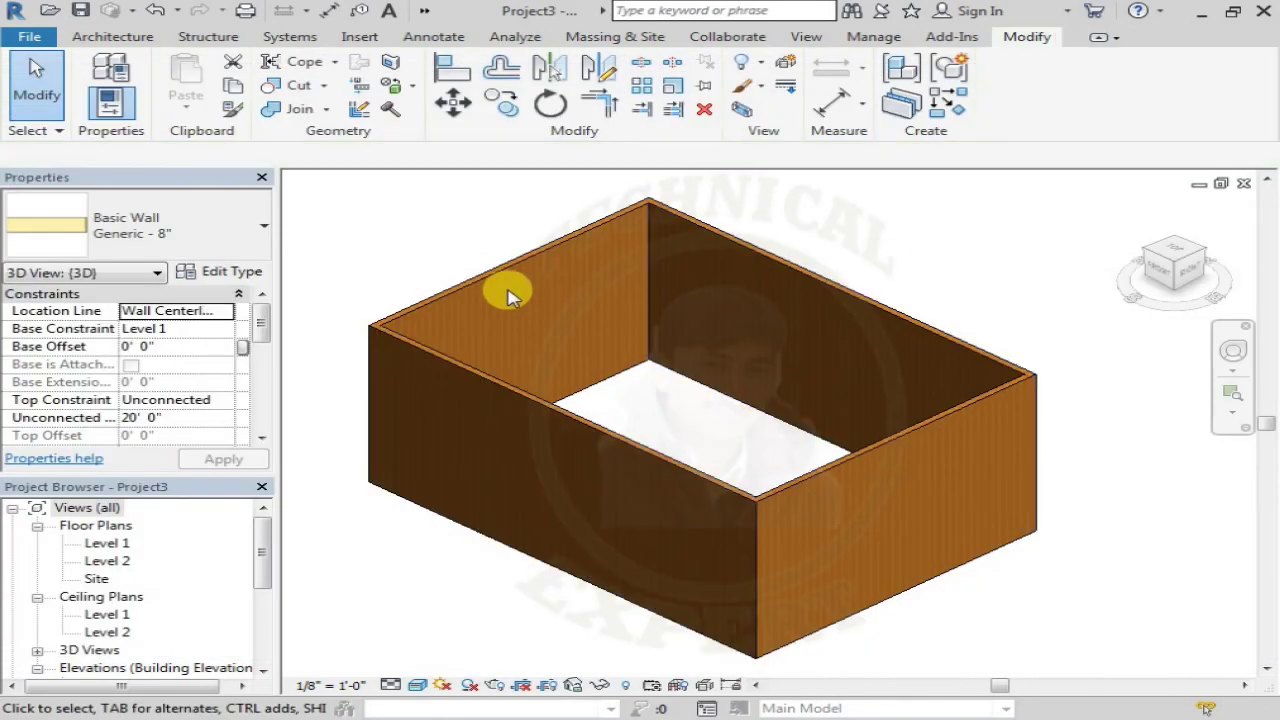
left_click(231, 275)
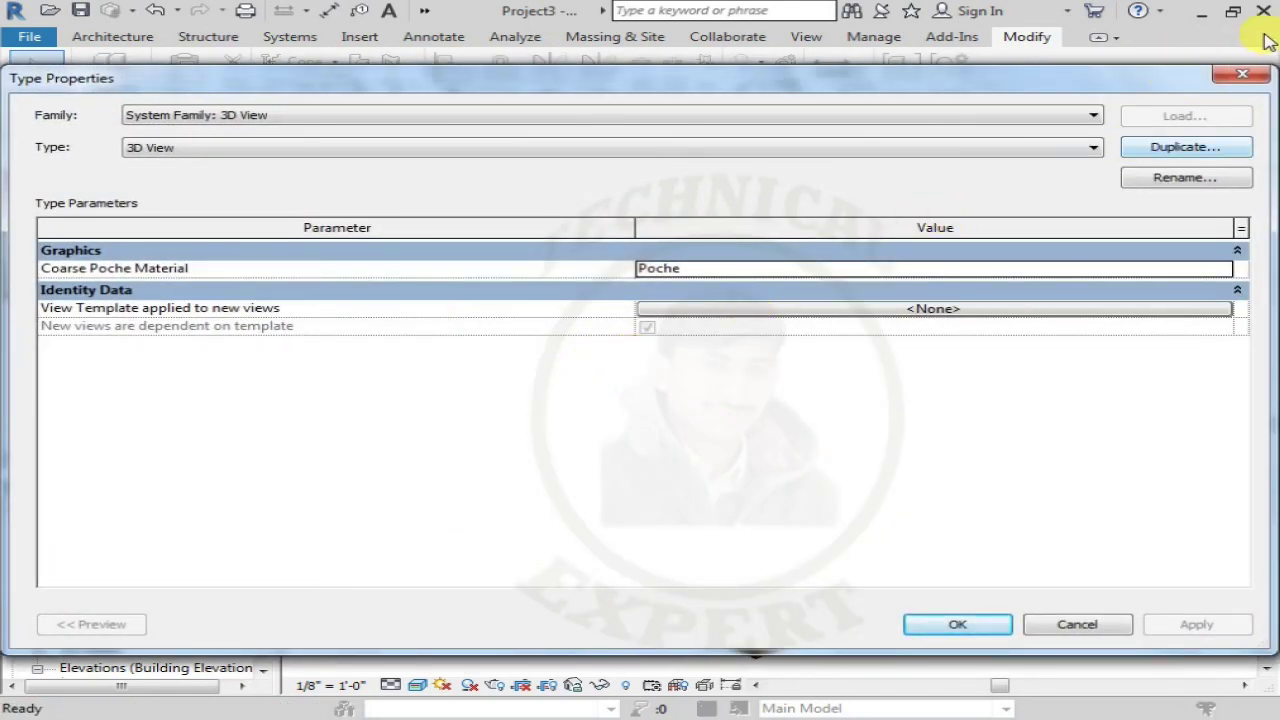
left_click(1254, 78)
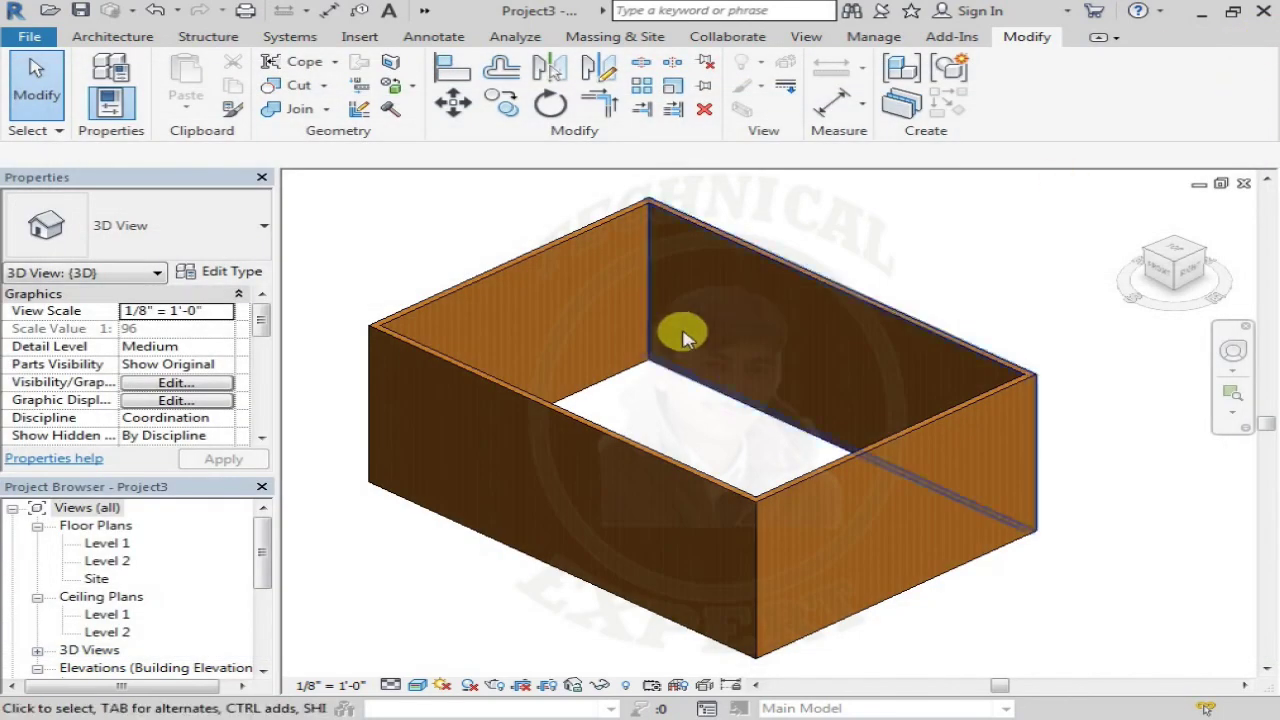